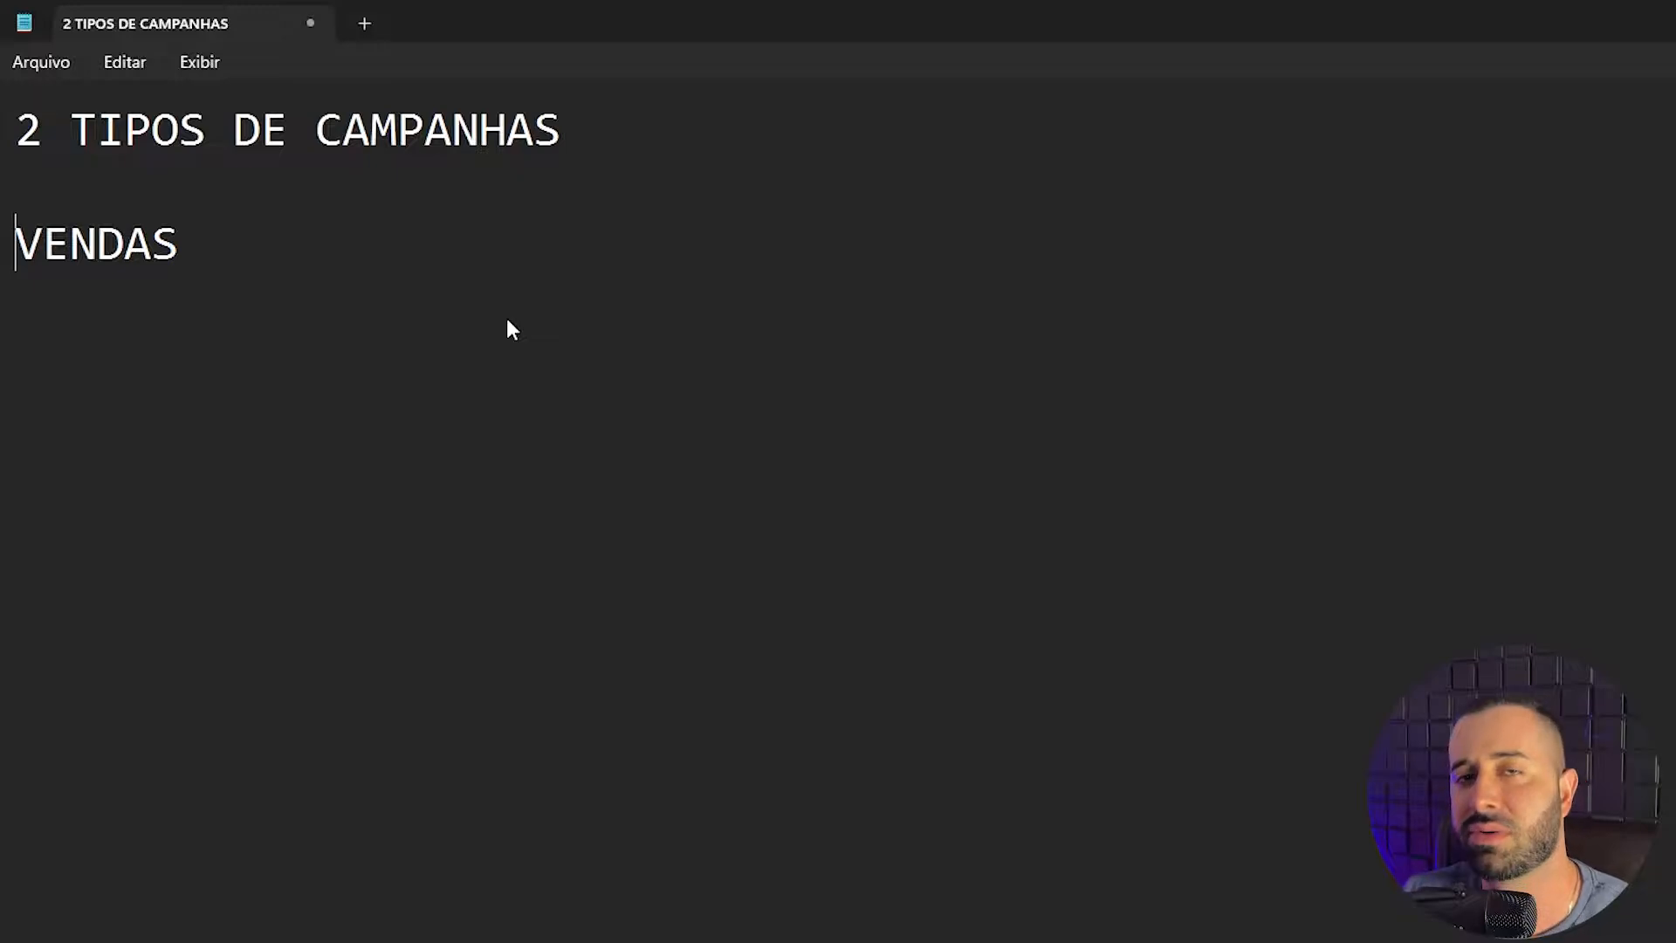
Number VENDAS as "1-" in the note and add the second line "2- GANHAR SEGUIDOR/ENGAJAMENTO".
{"action": "type", "text": "1-"}
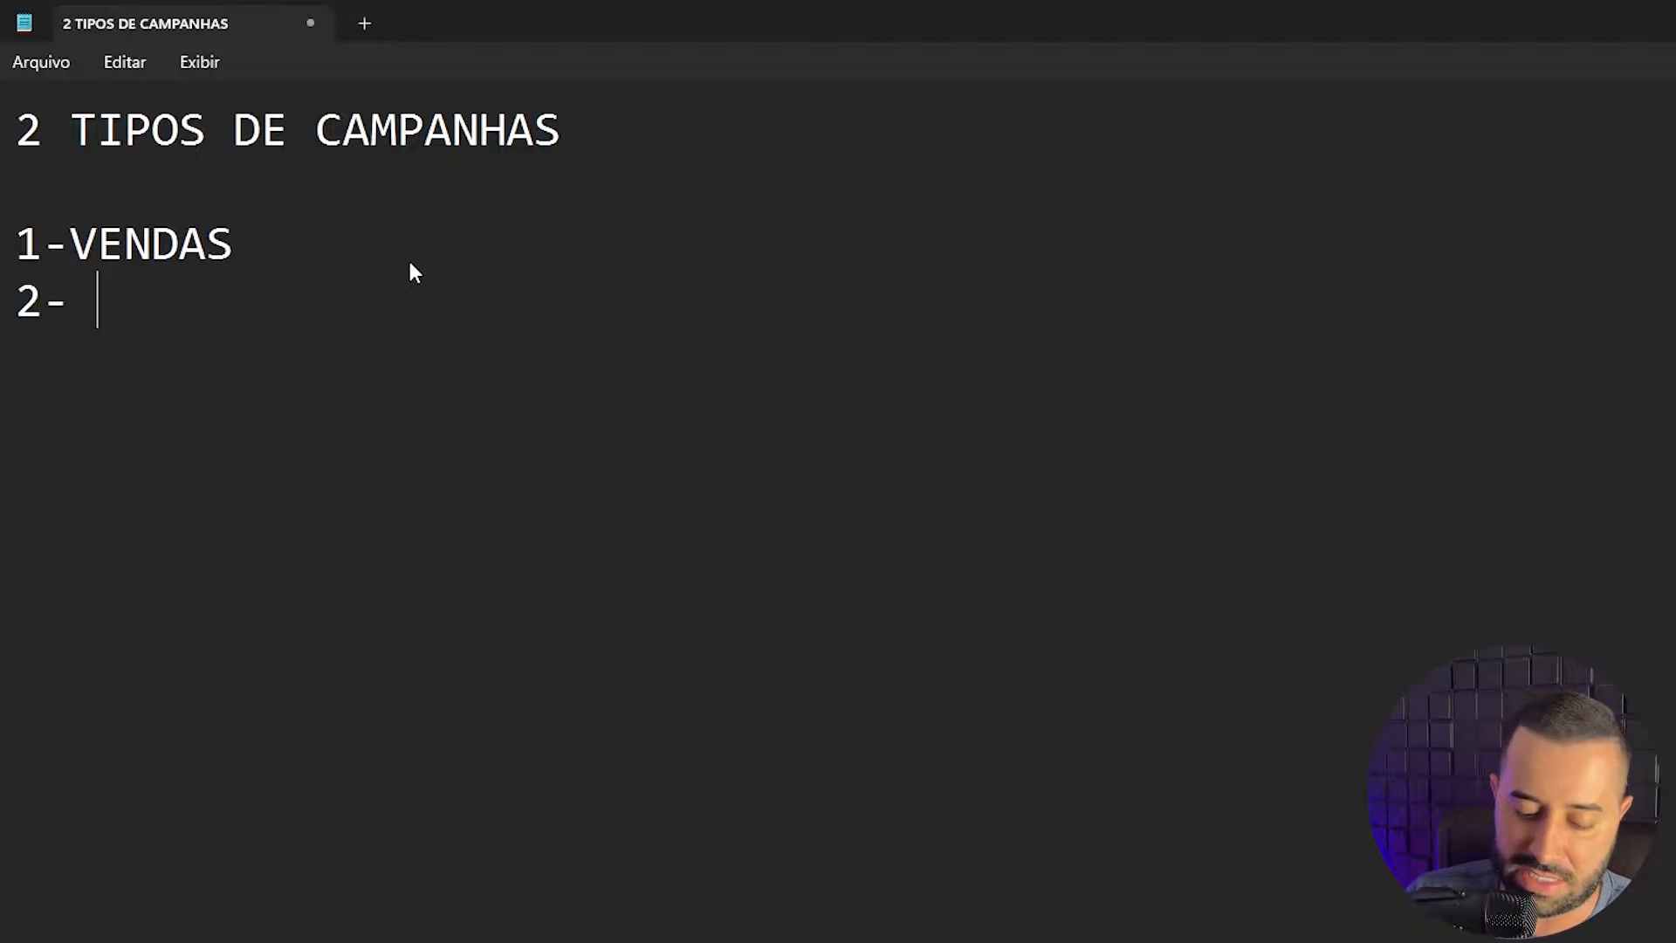
{"action": "type", "text": "GANHAR SEGUIDOR/ENMGA"}
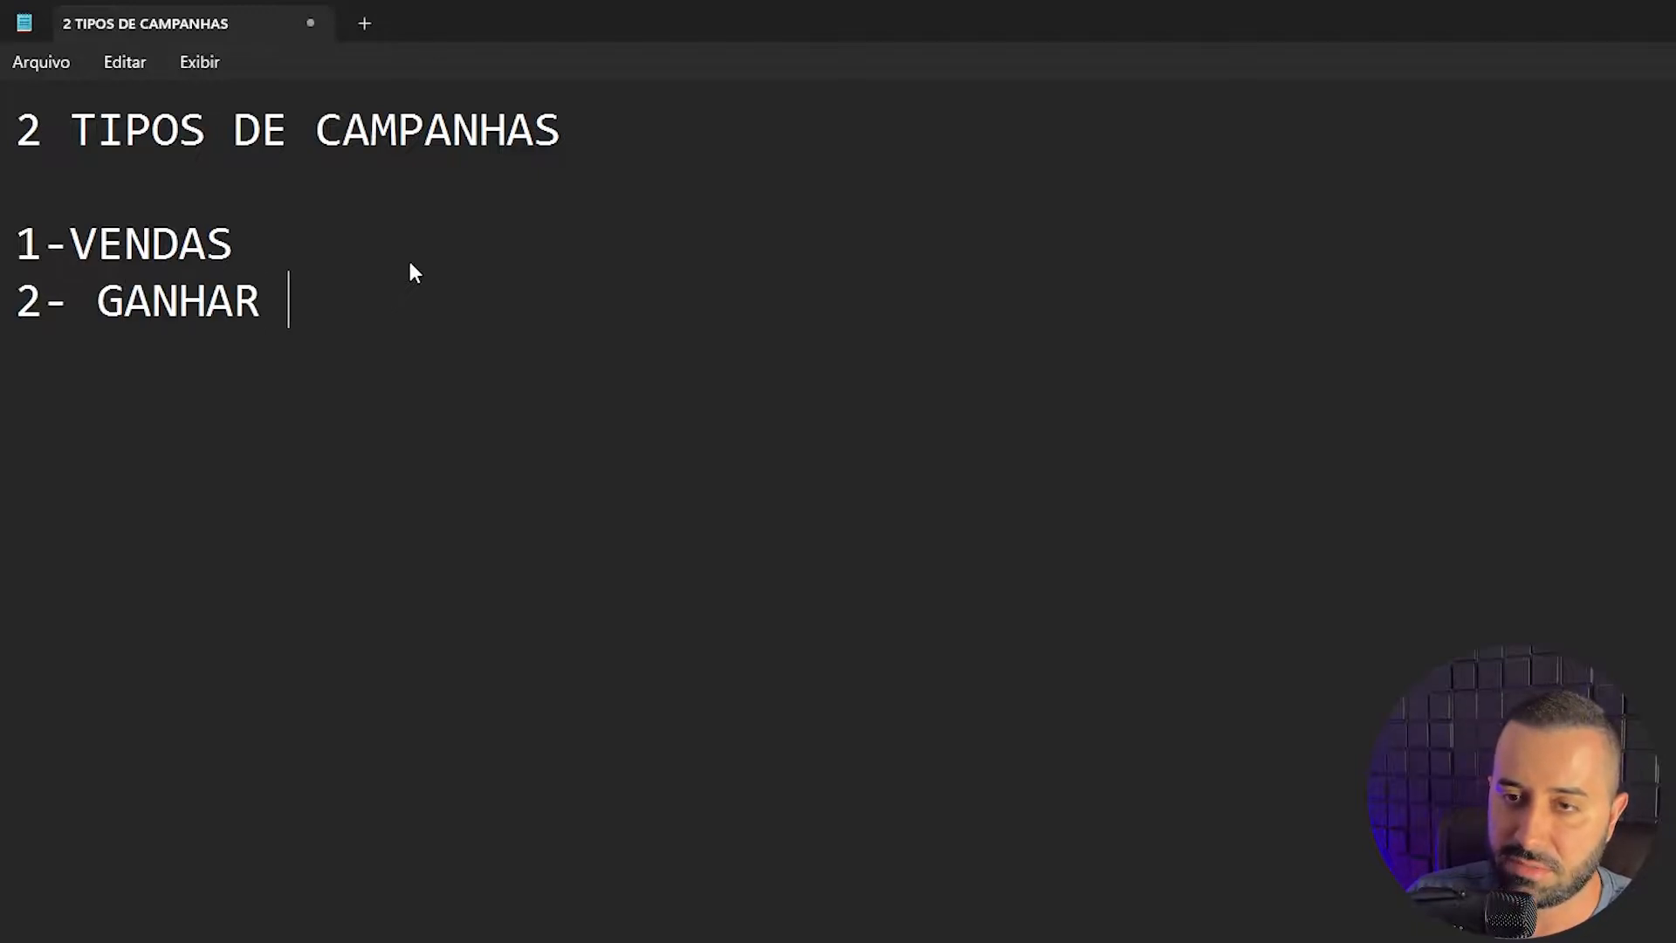
{"action": "key", "text": "BackSpace"}
{"action": "key", "text": "BackSpace"}
{"action": "key", "text": "BackSpace"}
{"action": "type", "text": "GAJAMENT"}
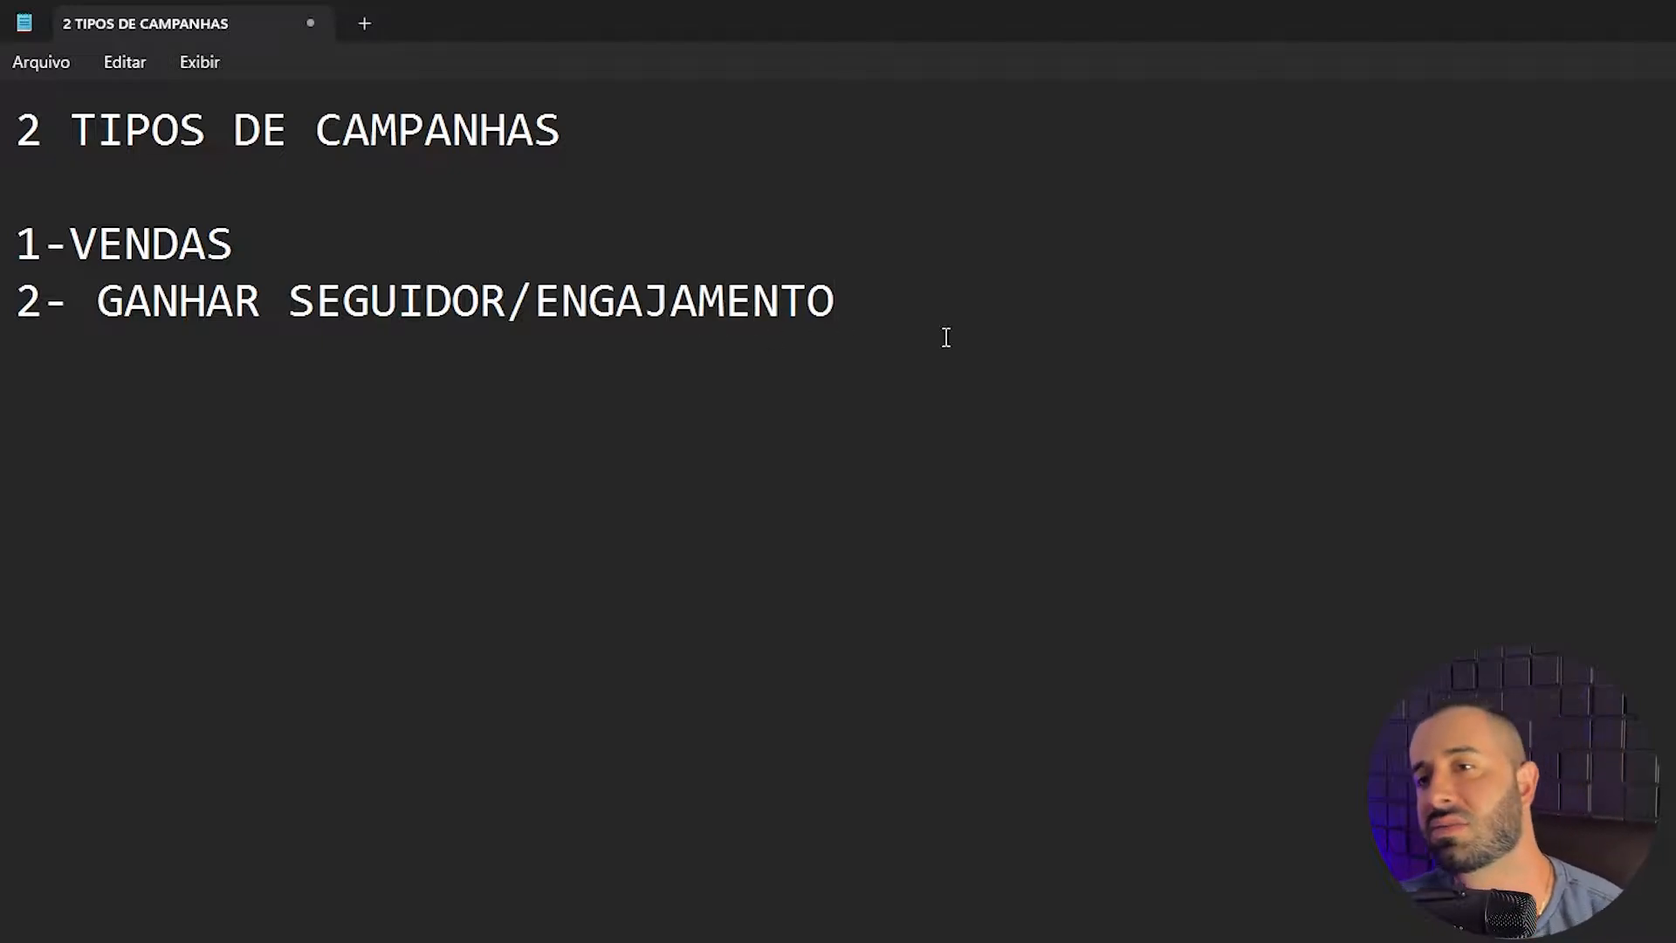
{"action": "type", "text": "O"}
Shorten the second line to "2-GANHAR SEGUIDOR" by removing "/ENGAJAMENTO" and the space after the hyphen.
{"action": "left_click_drag", "start_coordinate": [972, 302], "coordinate": [513, 289]}
{"action": "key", "text": "BackSpace"}
{"action": "left_click_drag", "start_coordinate": [255, 248], "coordinate": [16, 246]}
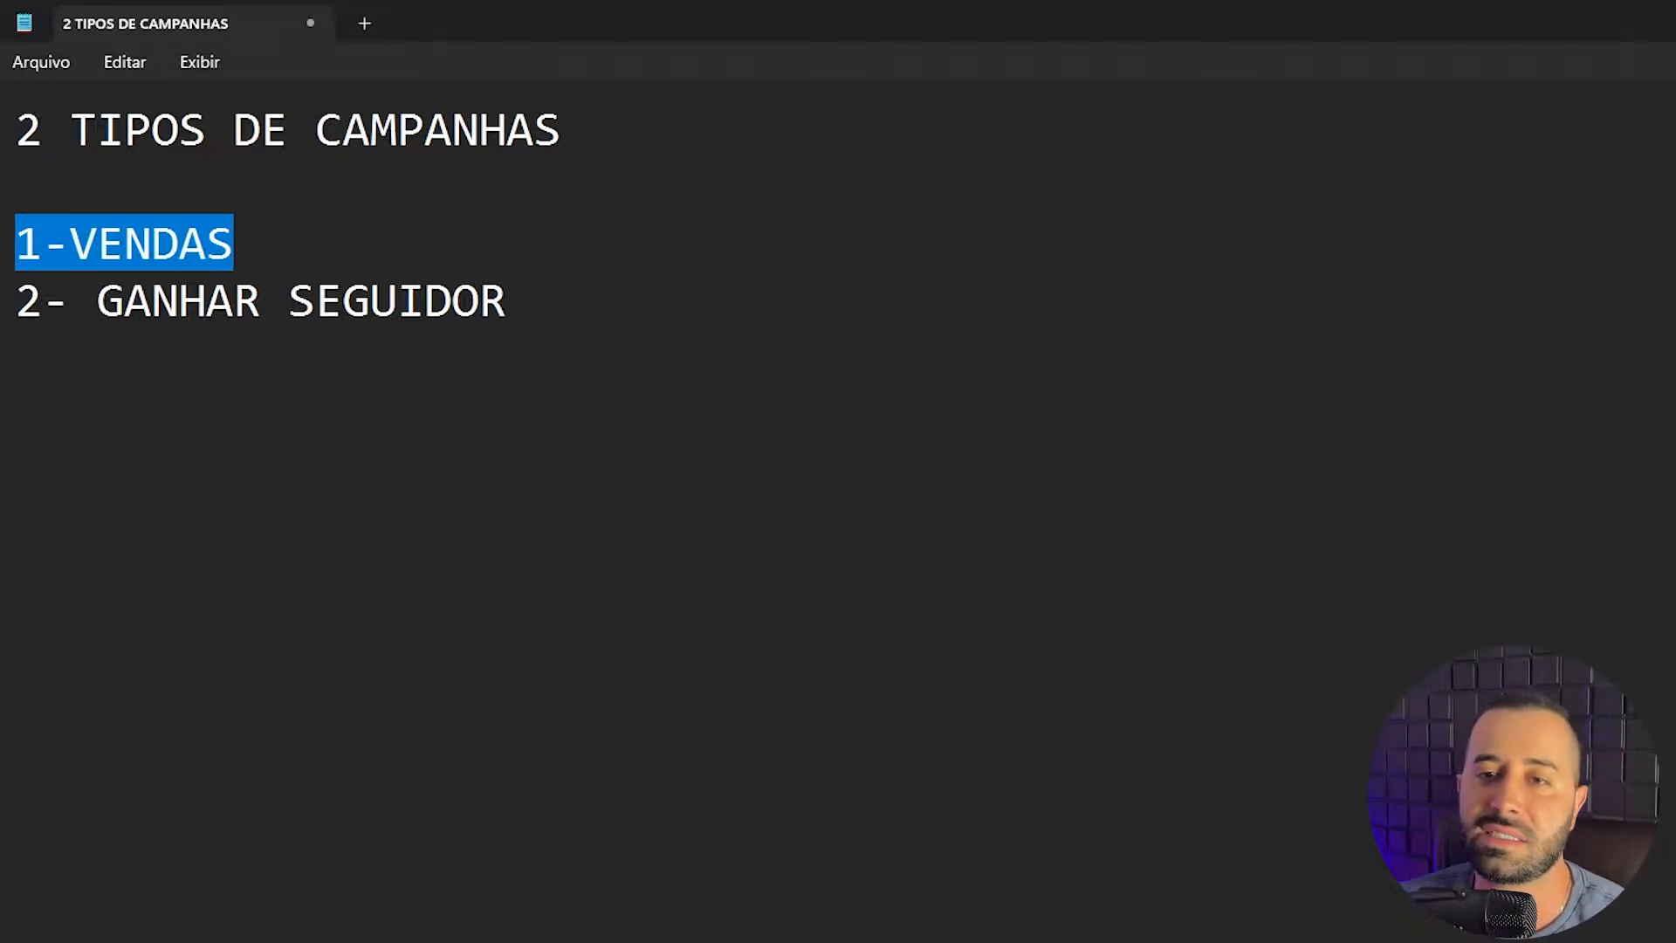
{"action": "left_click", "coordinate": [676, 326]}
{"action": "left_click_drag", "start_coordinate": [677, 326], "coordinate": [42, 293]}
{"action": "left_click", "coordinate": [98, 305]}
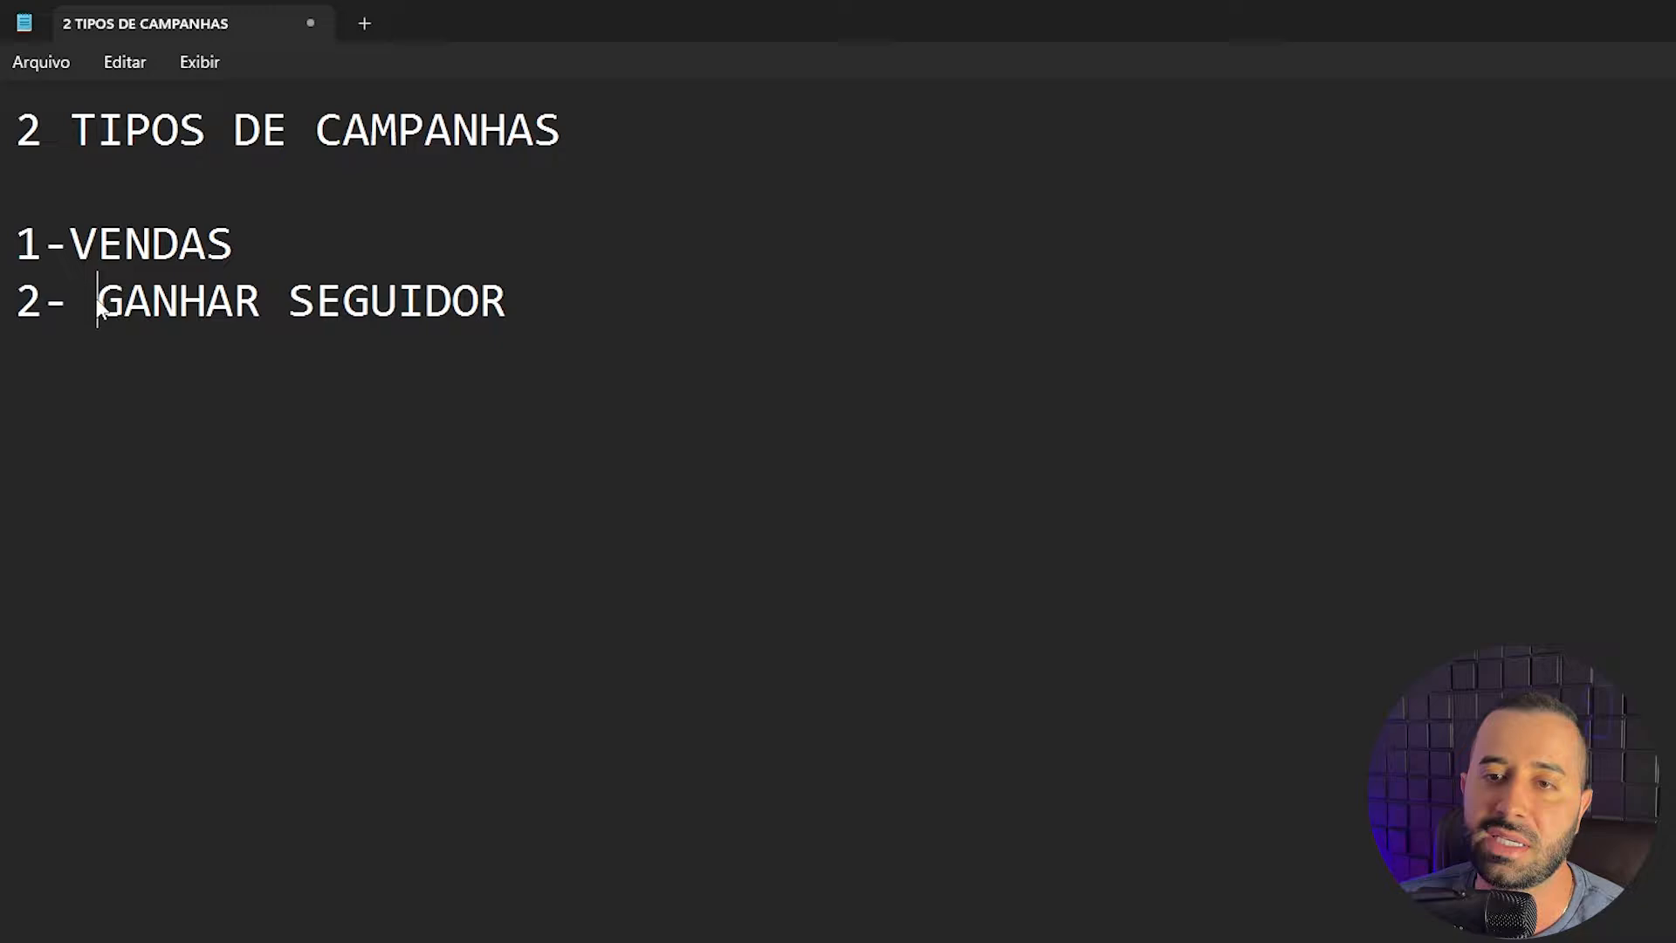
{"action": "key", "text": "BackSpace"}
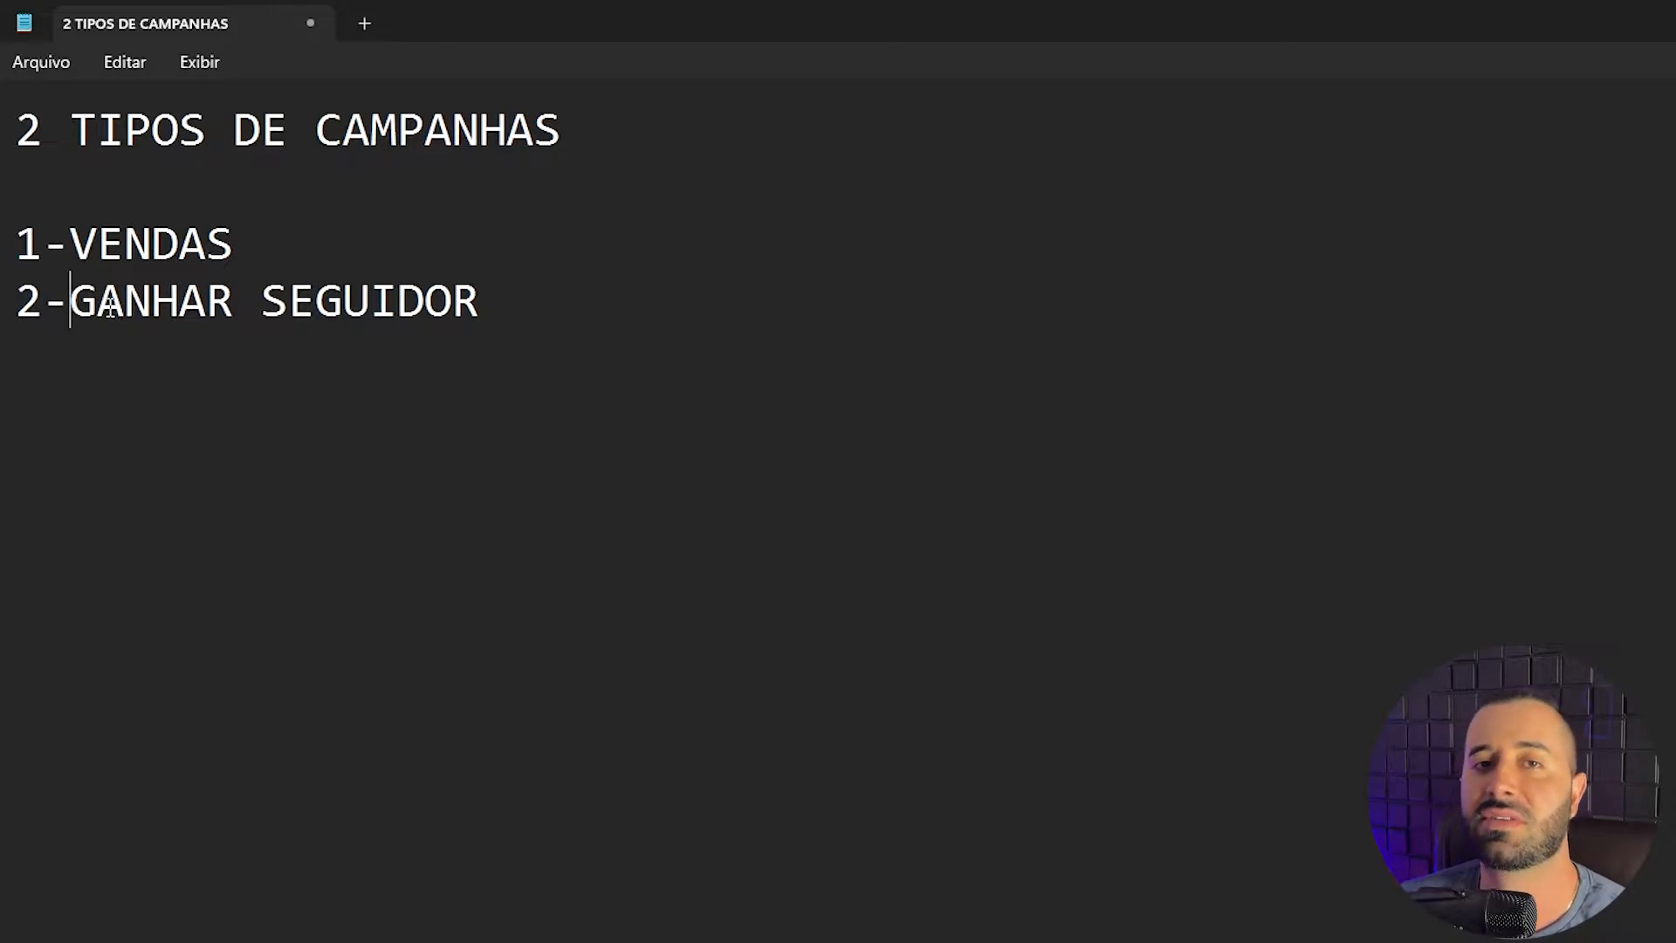
{"action": "left_click_drag", "start_coordinate": [481, 306], "coordinate": [16, 305]}
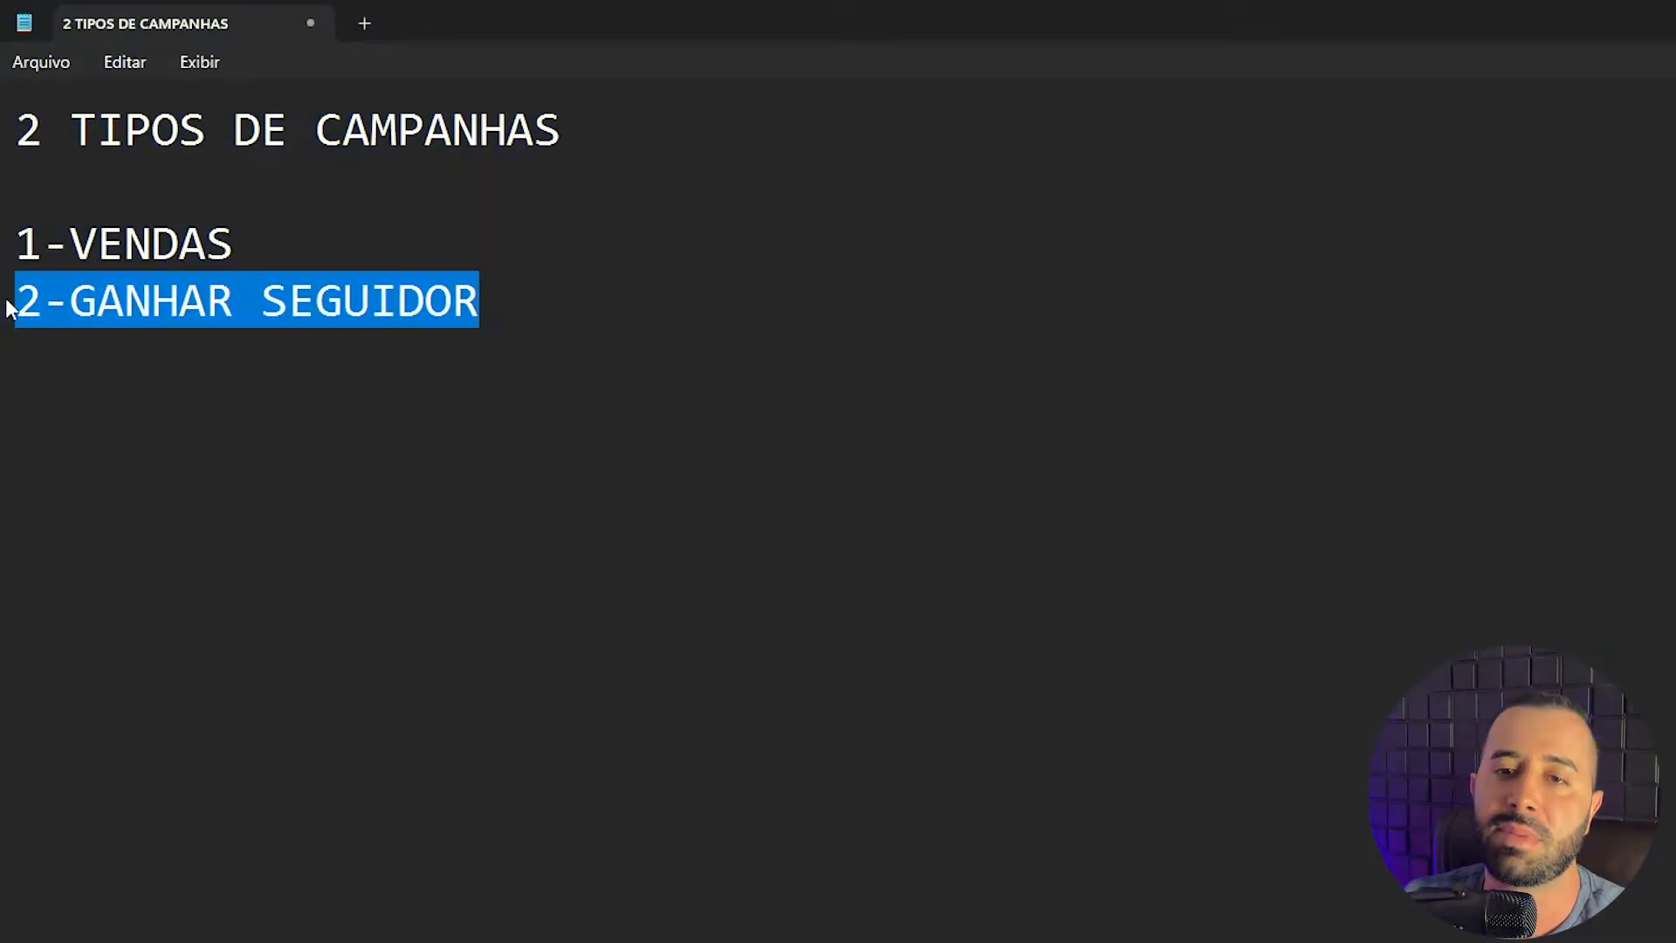
{"action": "left_click", "coordinate": [399, 382]}
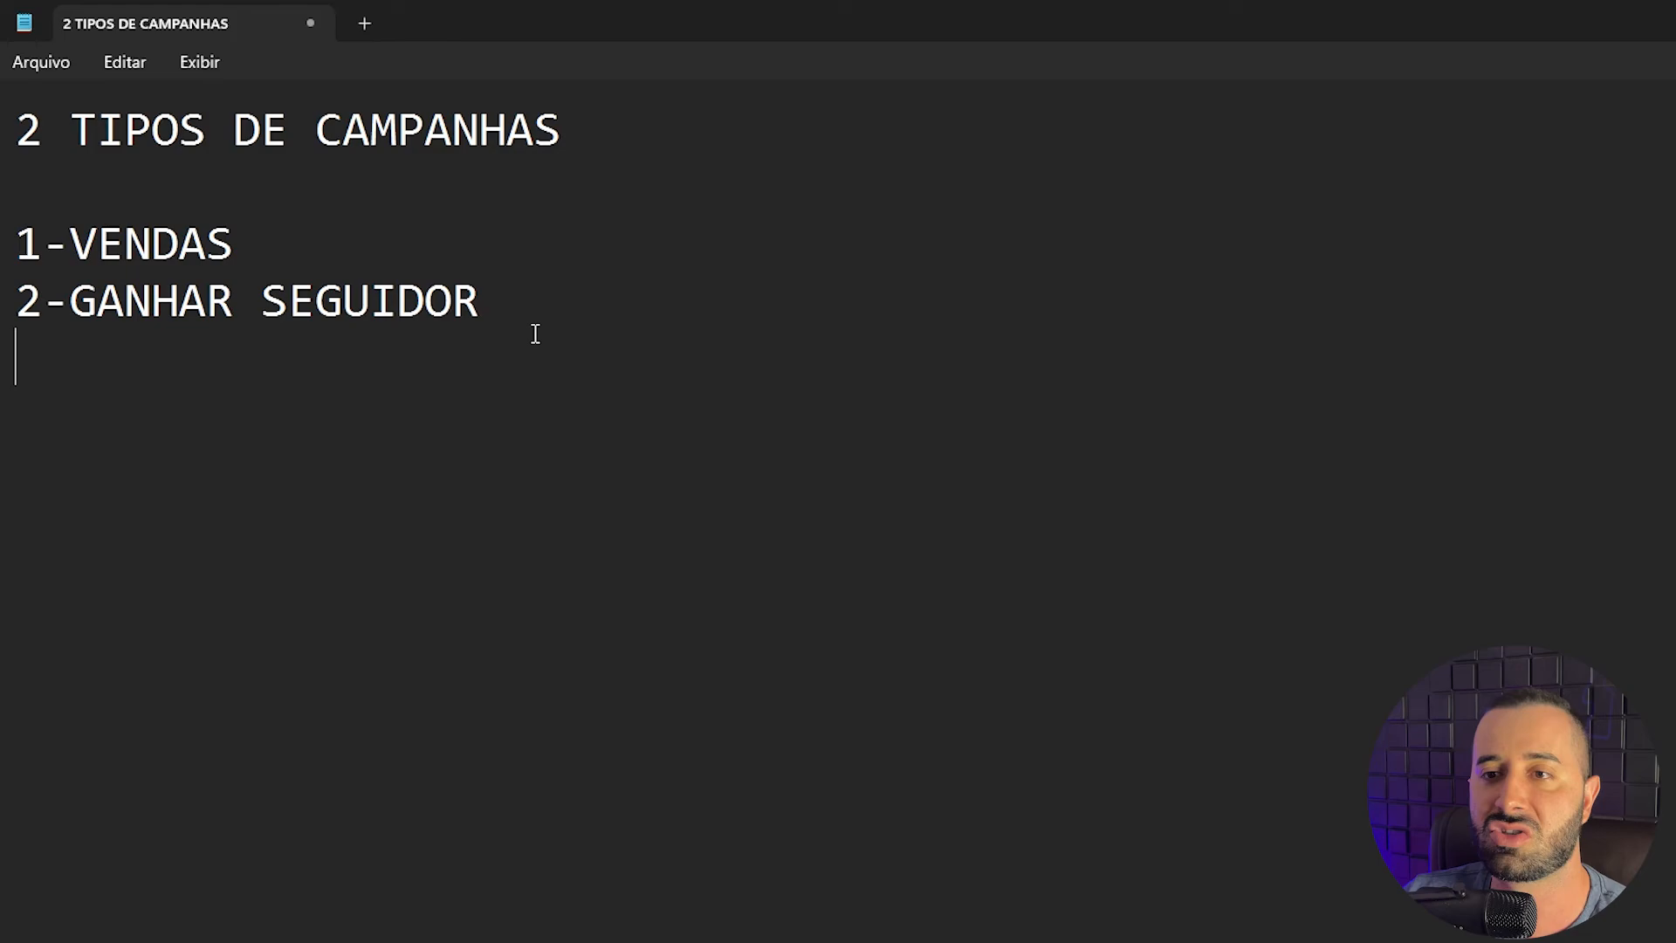
{"action": "left_click_drag", "start_coordinate": [507, 305], "coordinate": [12, 285]}
{"action": "left_click", "coordinate": [277, 421]}
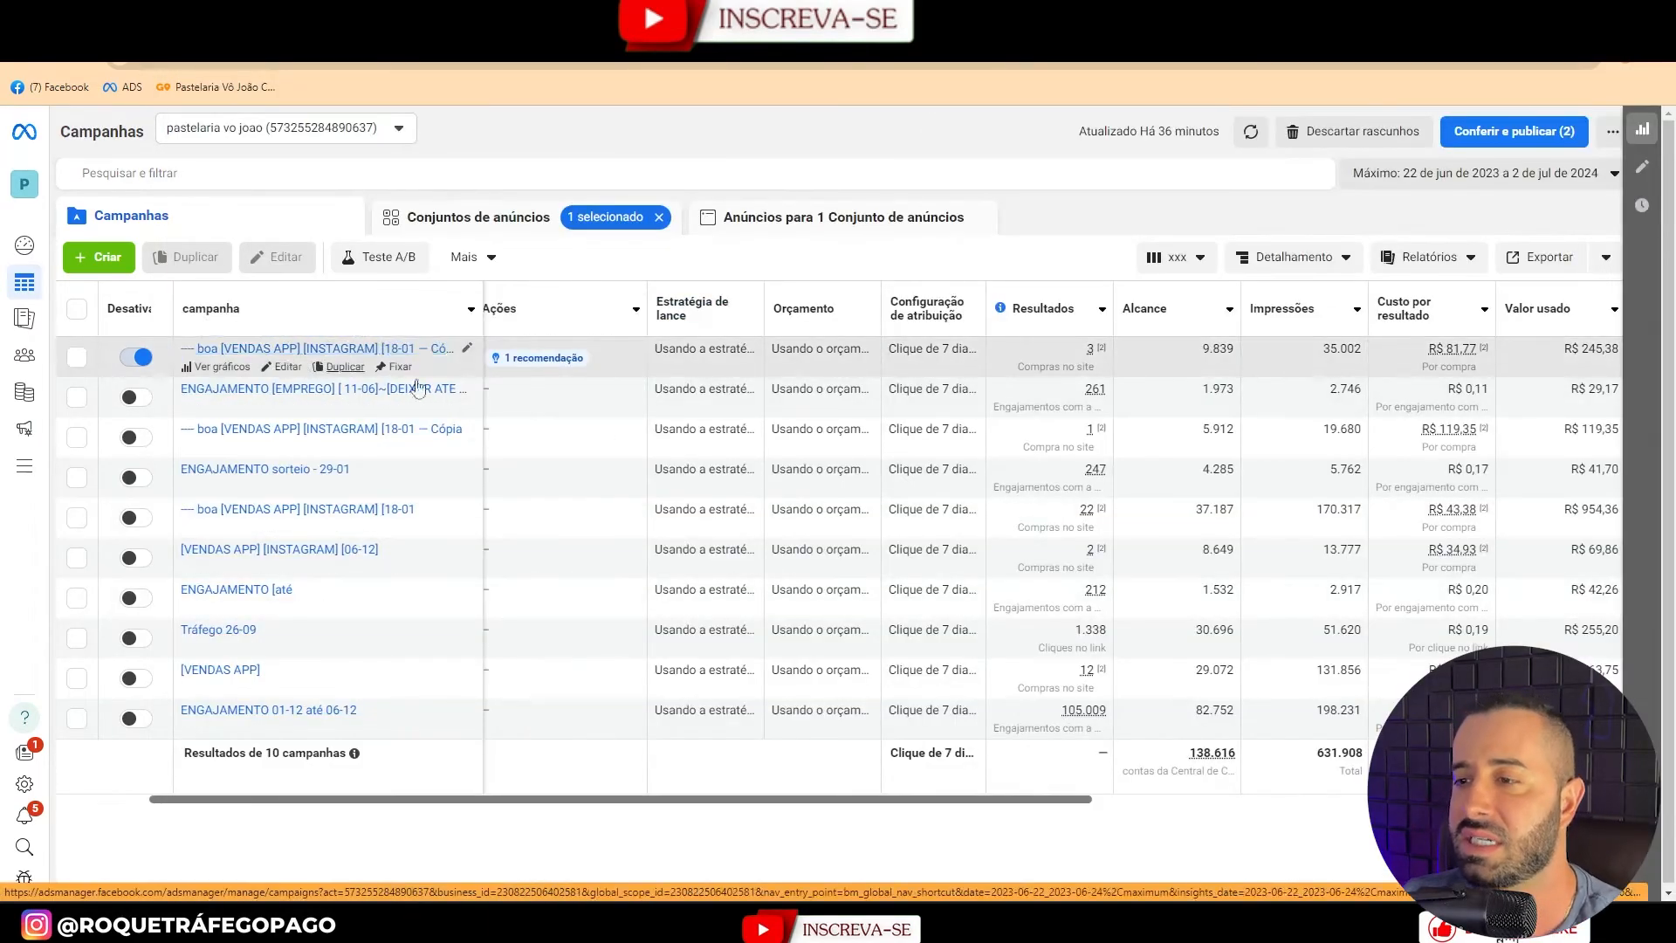
Switch to Meta Ads Manager and examine the results and cost per purchase of the "boa [VENDAS APP] [INSTAGRAM] [18-01" campaign.
{"action": "left_click_drag", "start_coordinate": [690, 798], "coordinate": [655, 804]}
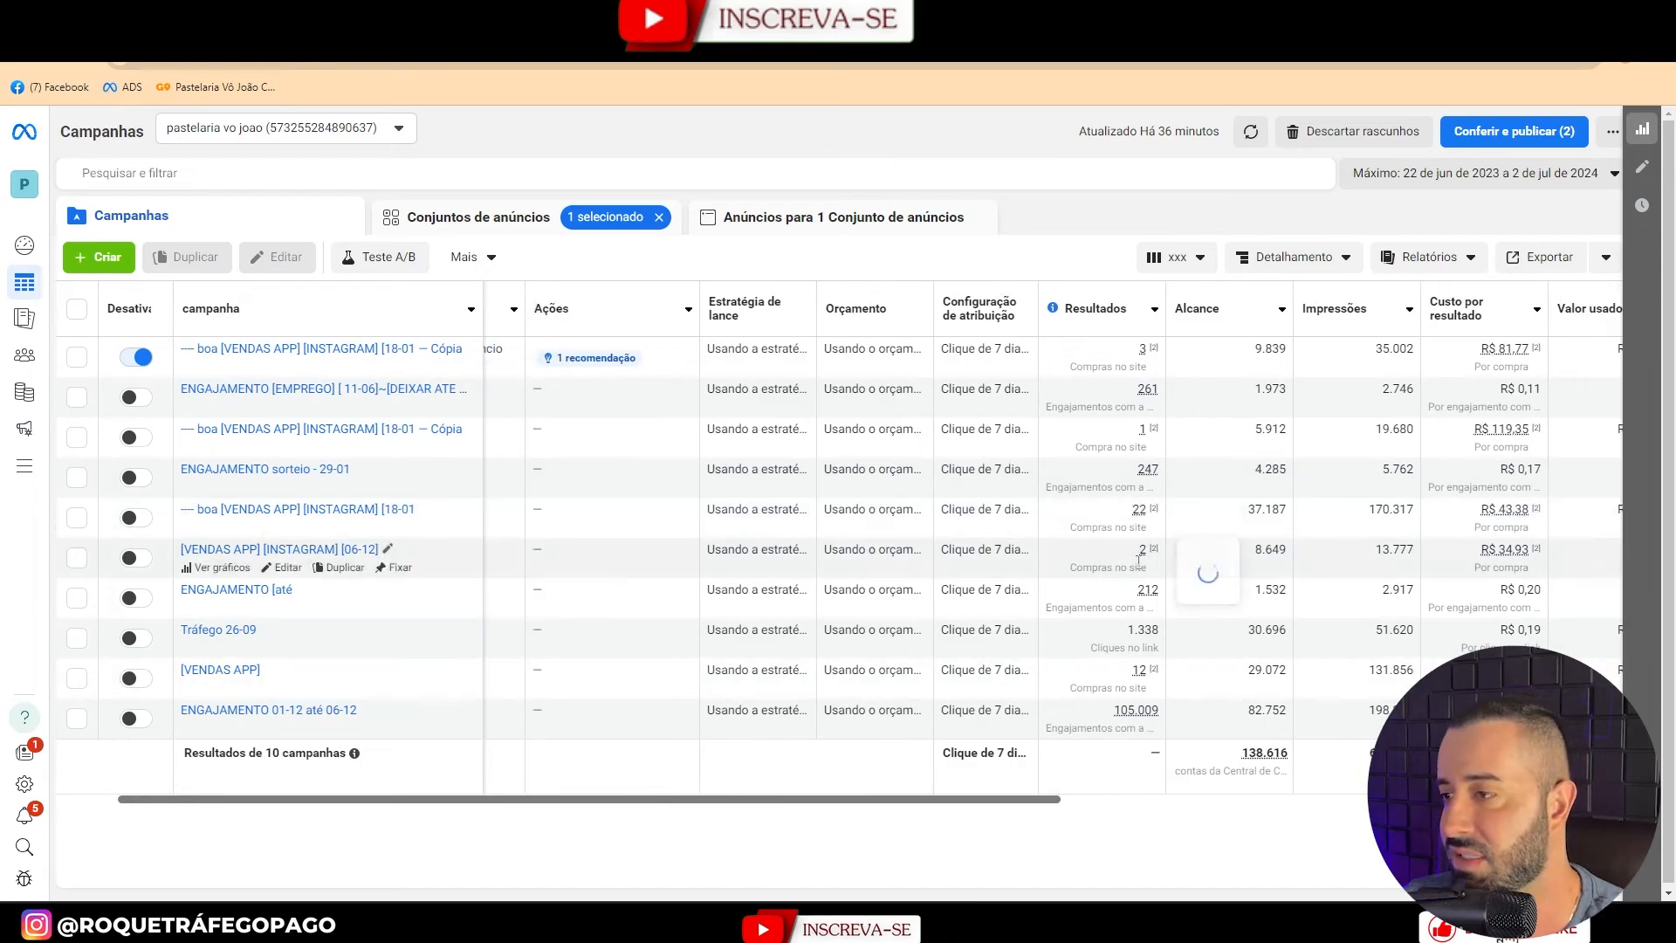
{"action": "left_click", "coordinate": [1557, 511]}
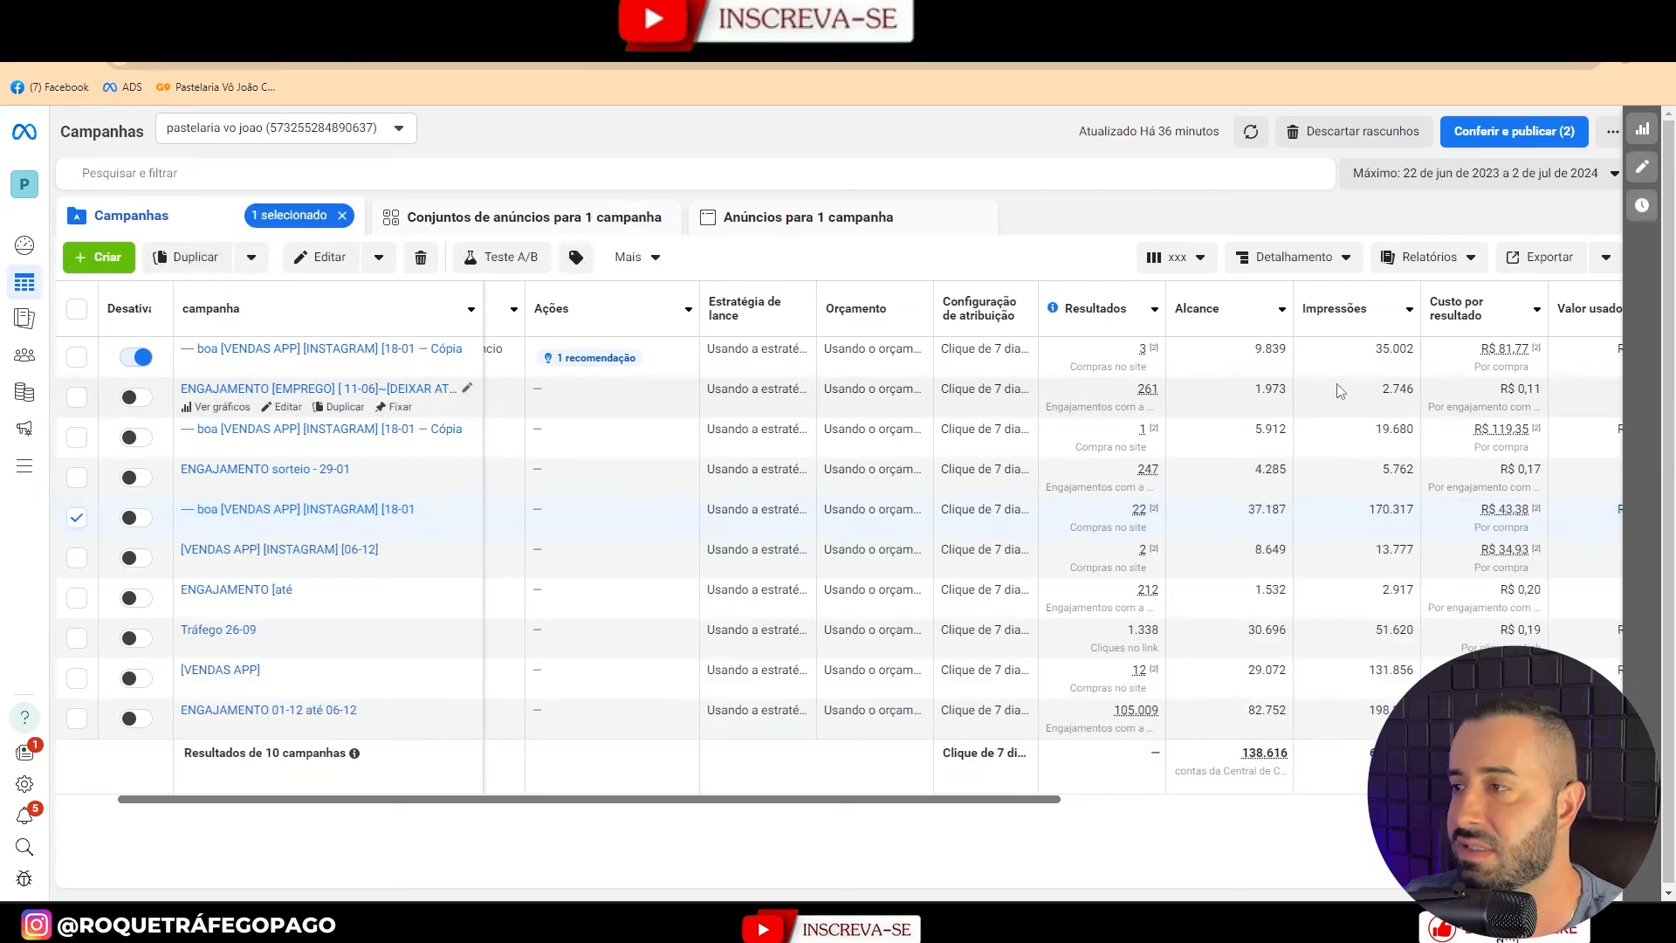
{"action": "mouse_move", "coordinate": [1508, 358]}
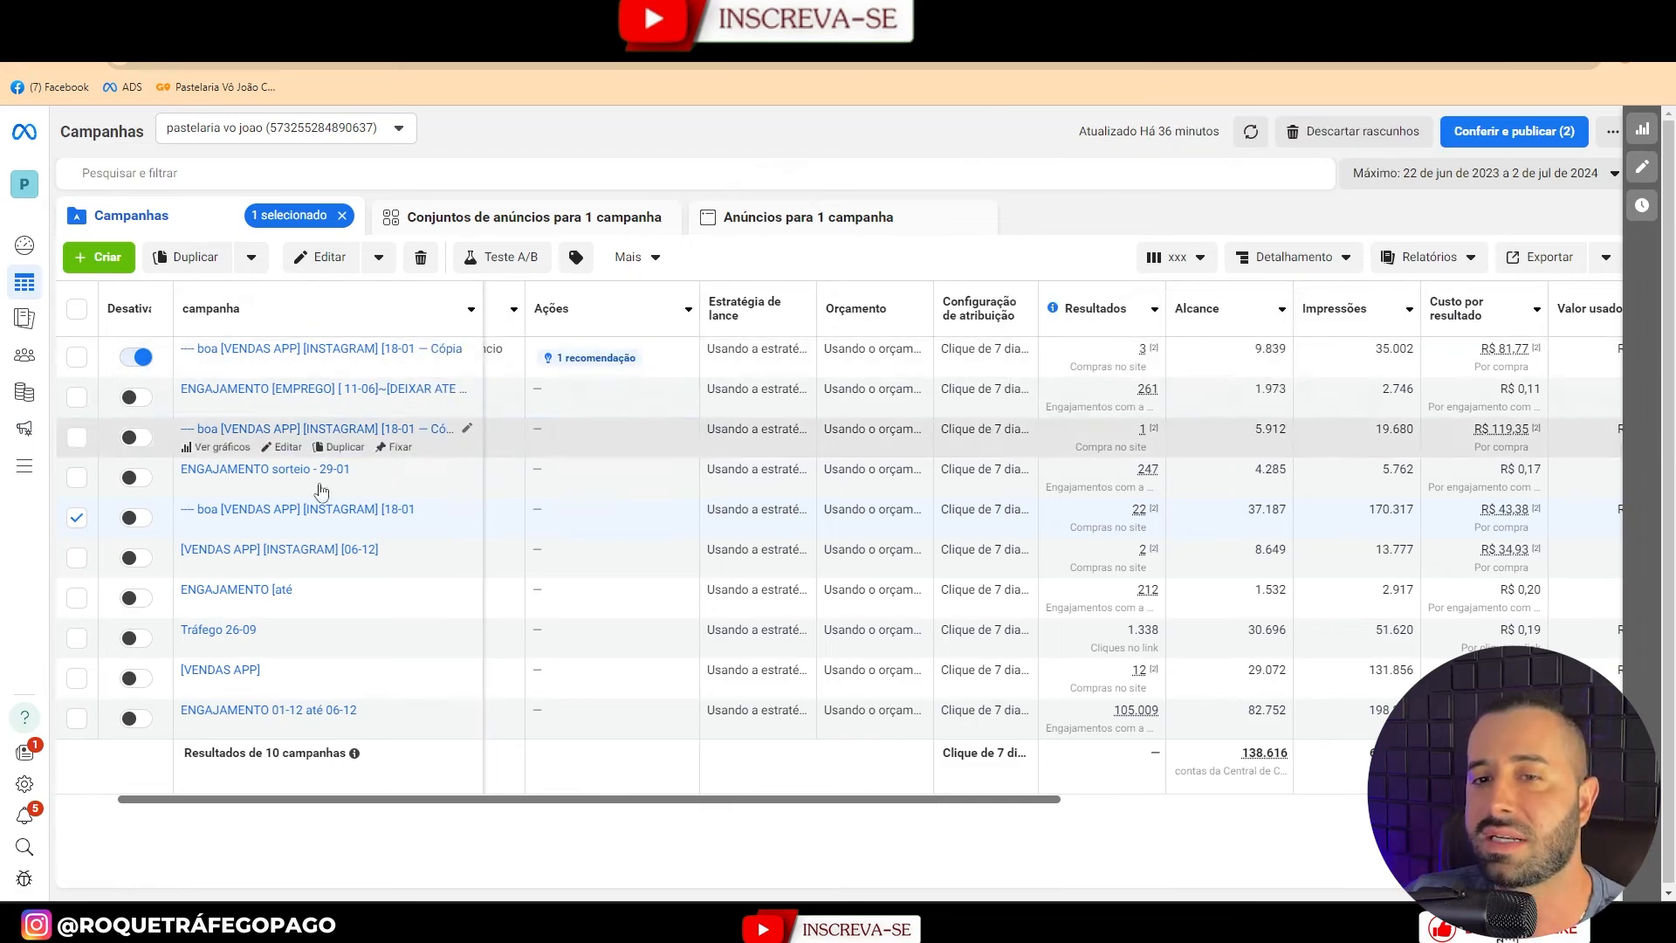
{"action": "left_click", "coordinate": [75, 519]}
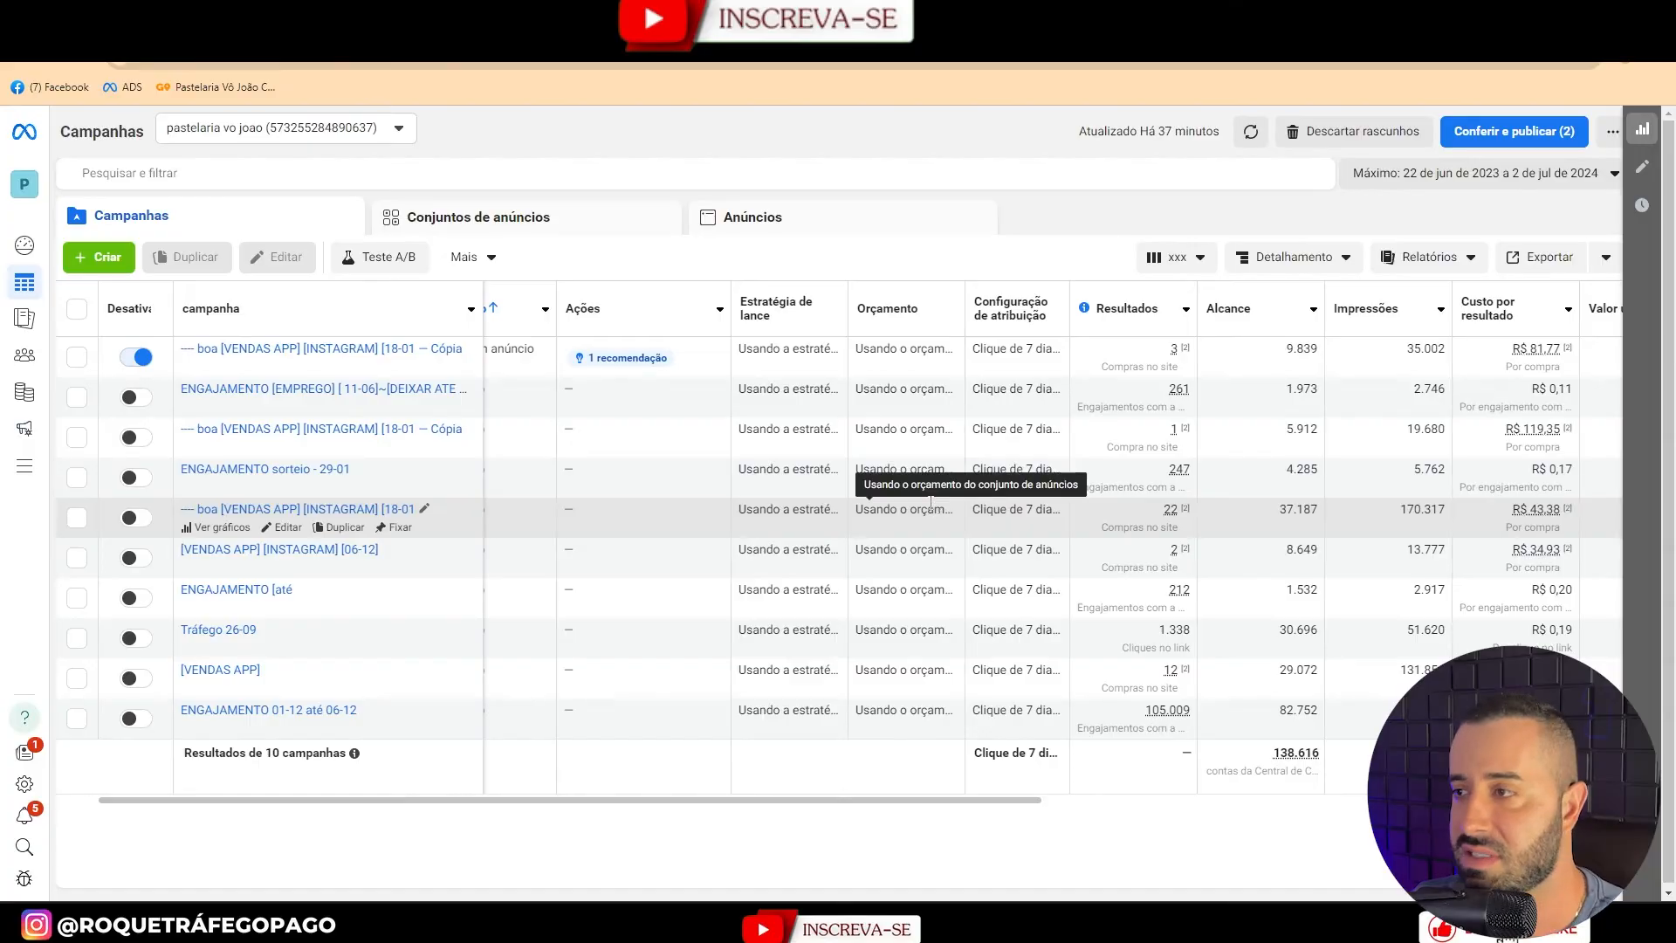
{"action": "left_click_drag", "start_coordinate": [980, 804], "coordinate": [960, 807]}
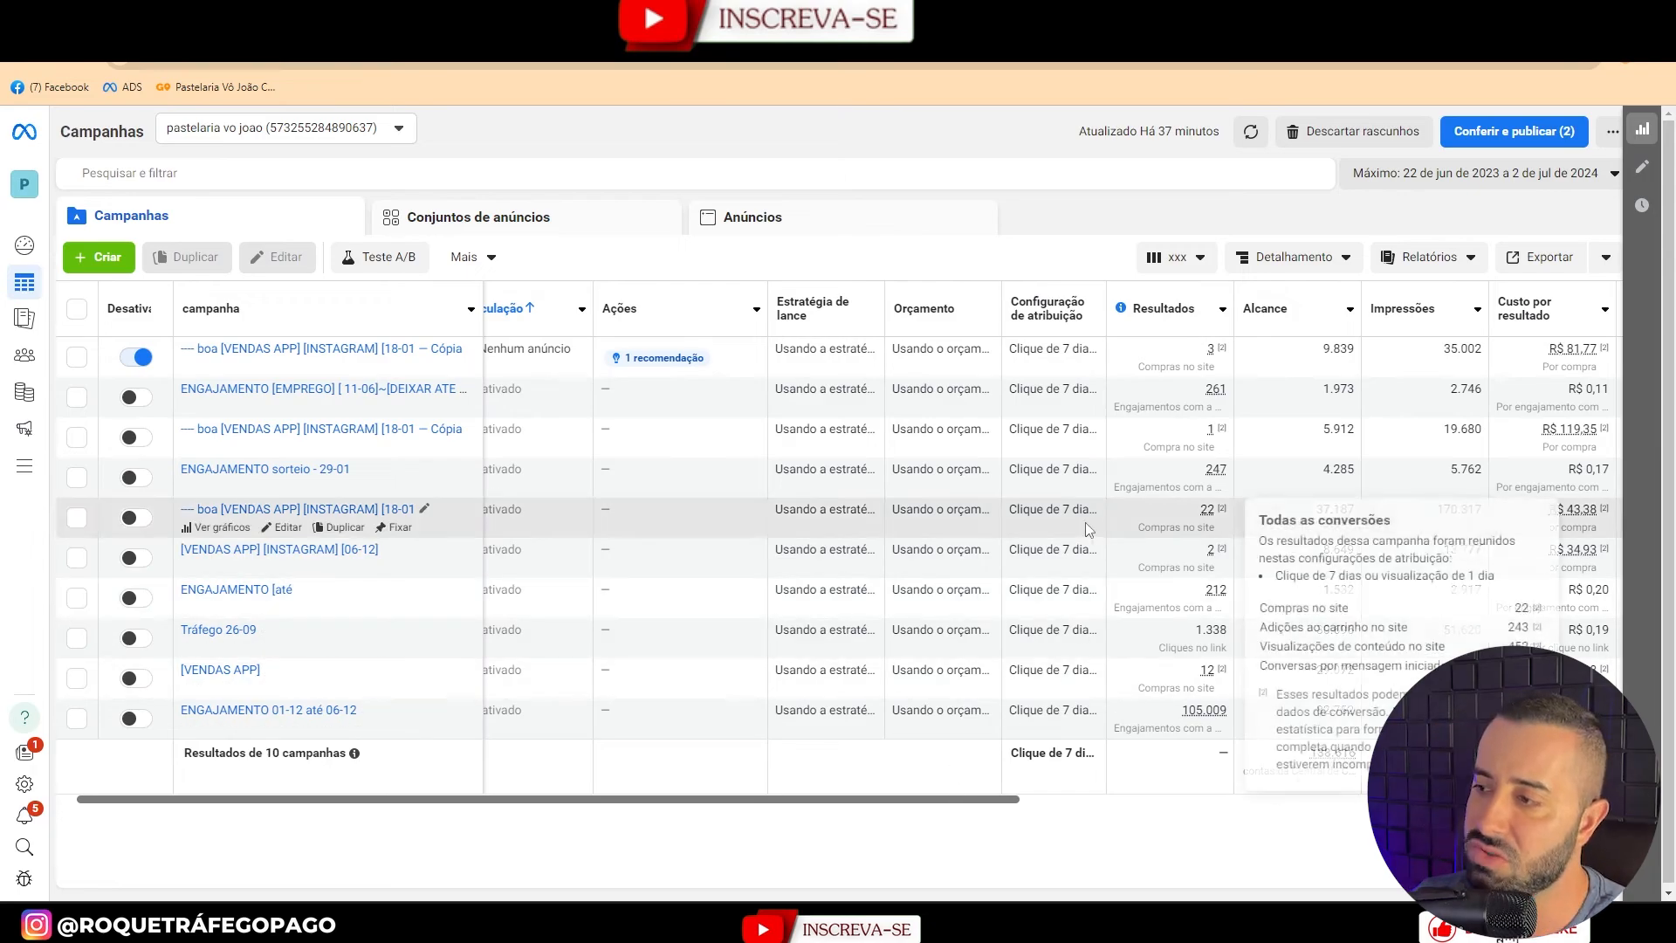
Open the ad sets of the deactivated "boa [VENDAS APP] [INSTAGRAM] [18-01" campaign and examine their purchases, cost and spend.
{"action": "left_click", "coordinate": [304, 510]}
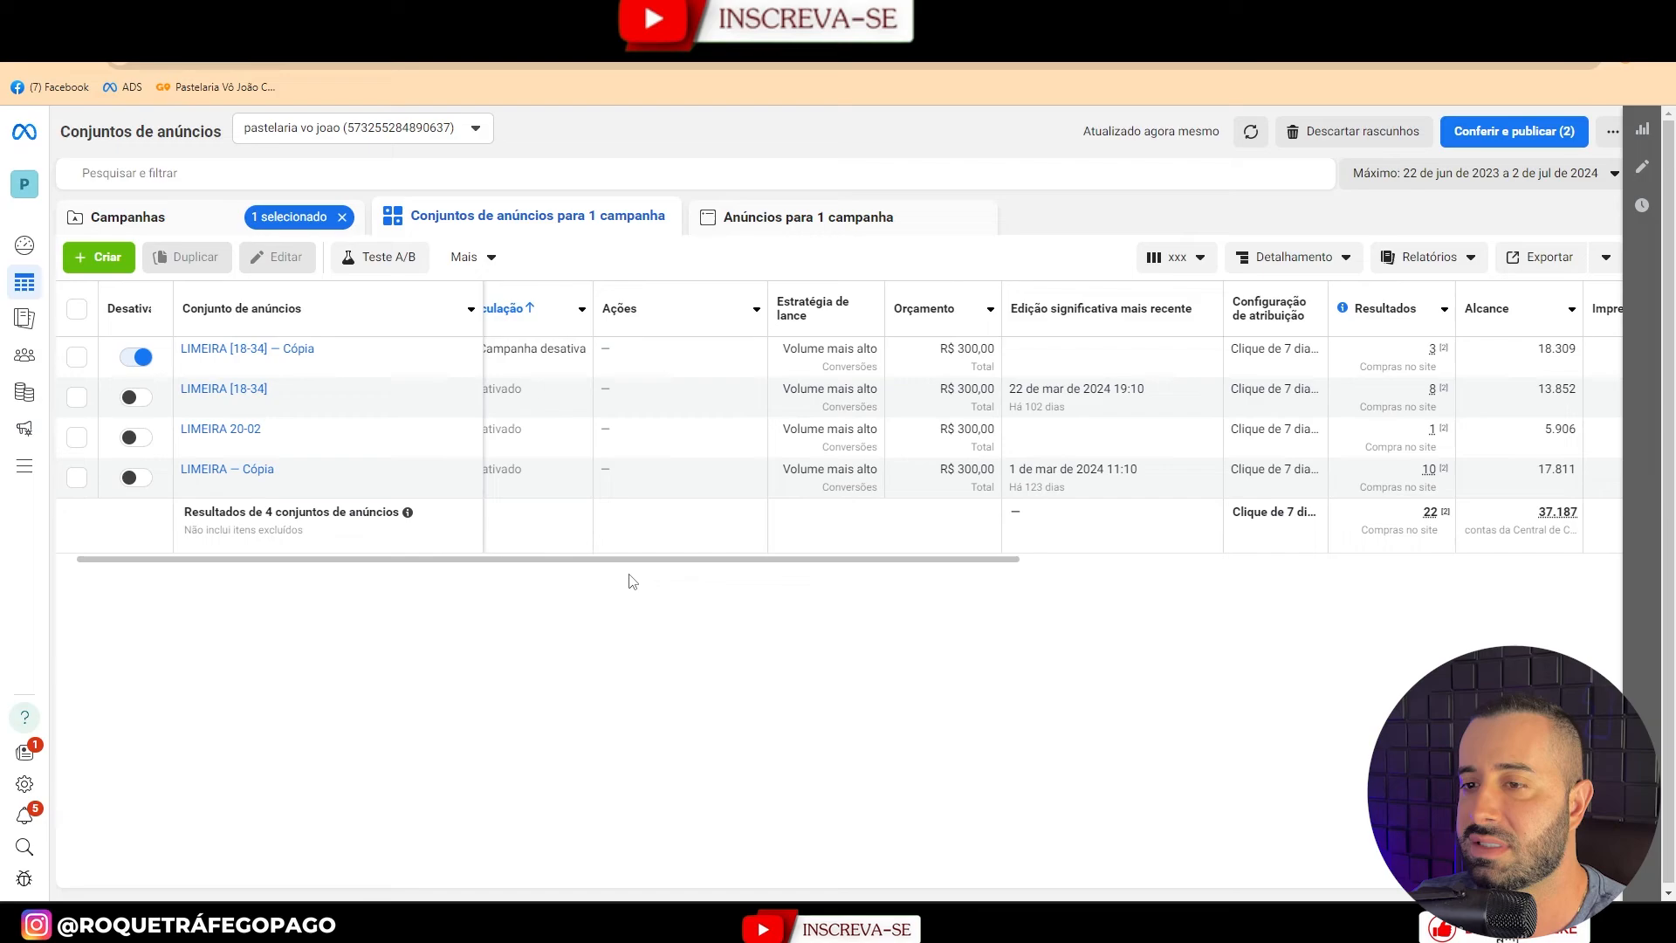
{"action": "left_click_drag", "start_coordinate": [633, 559], "coordinate": [1069, 559]}
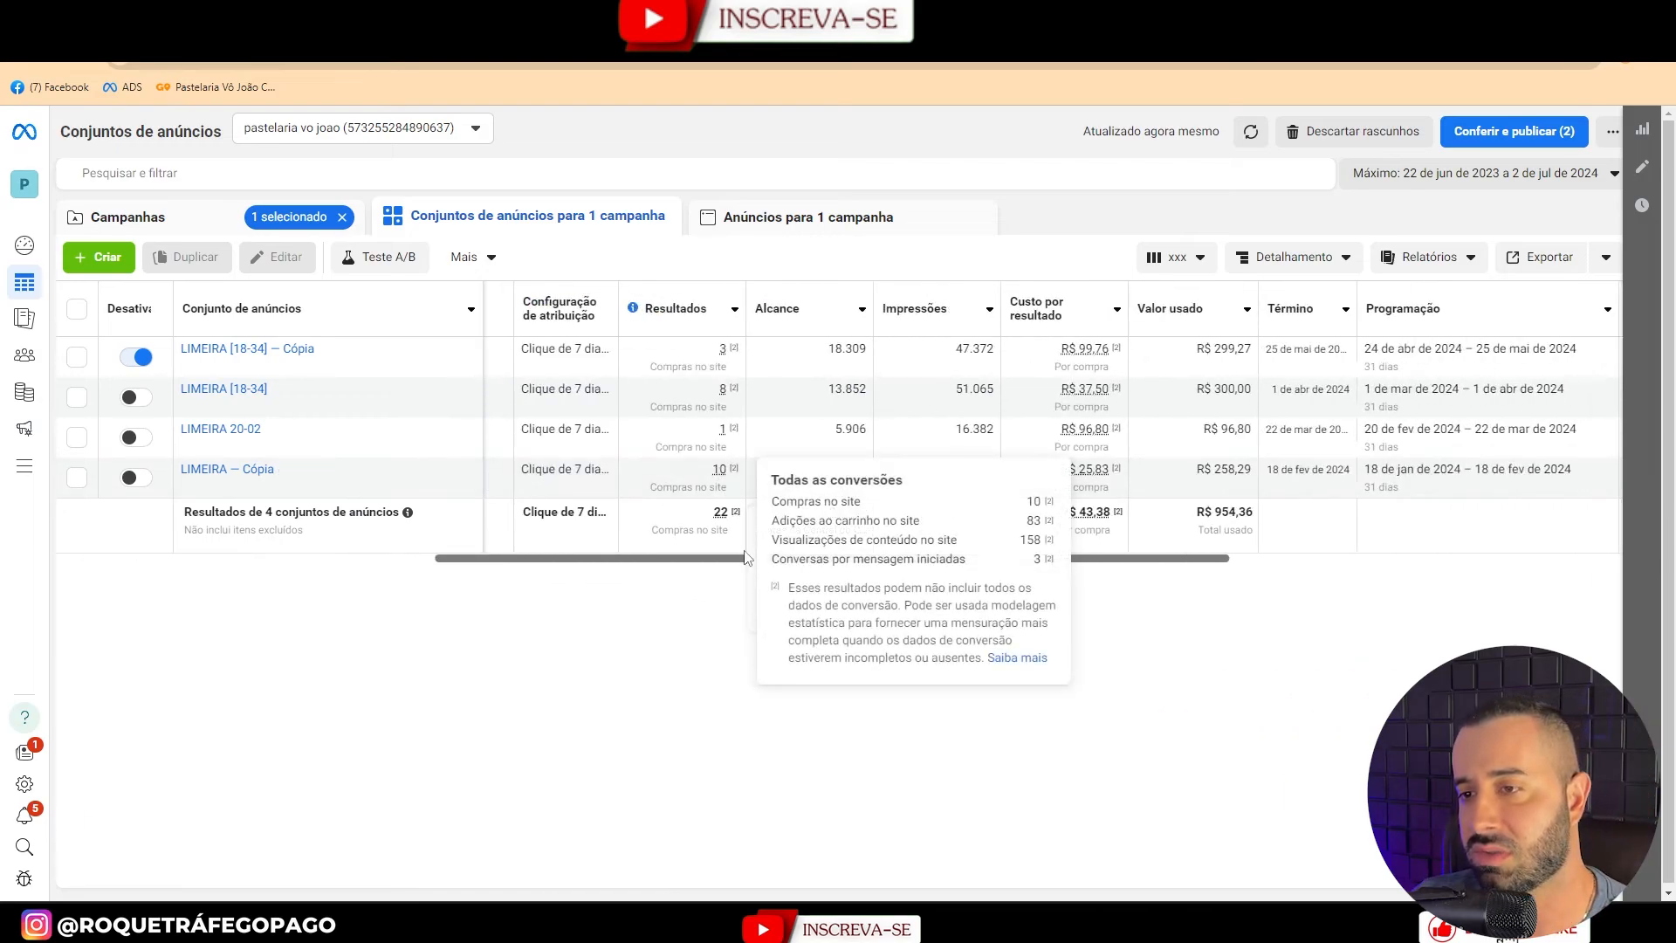
{"action": "left_click_drag", "start_coordinate": [719, 563], "coordinate": [691, 565]}
{"action": "left_click_drag", "start_coordinate": [1048, 565], "coordinate": [957, 570]}
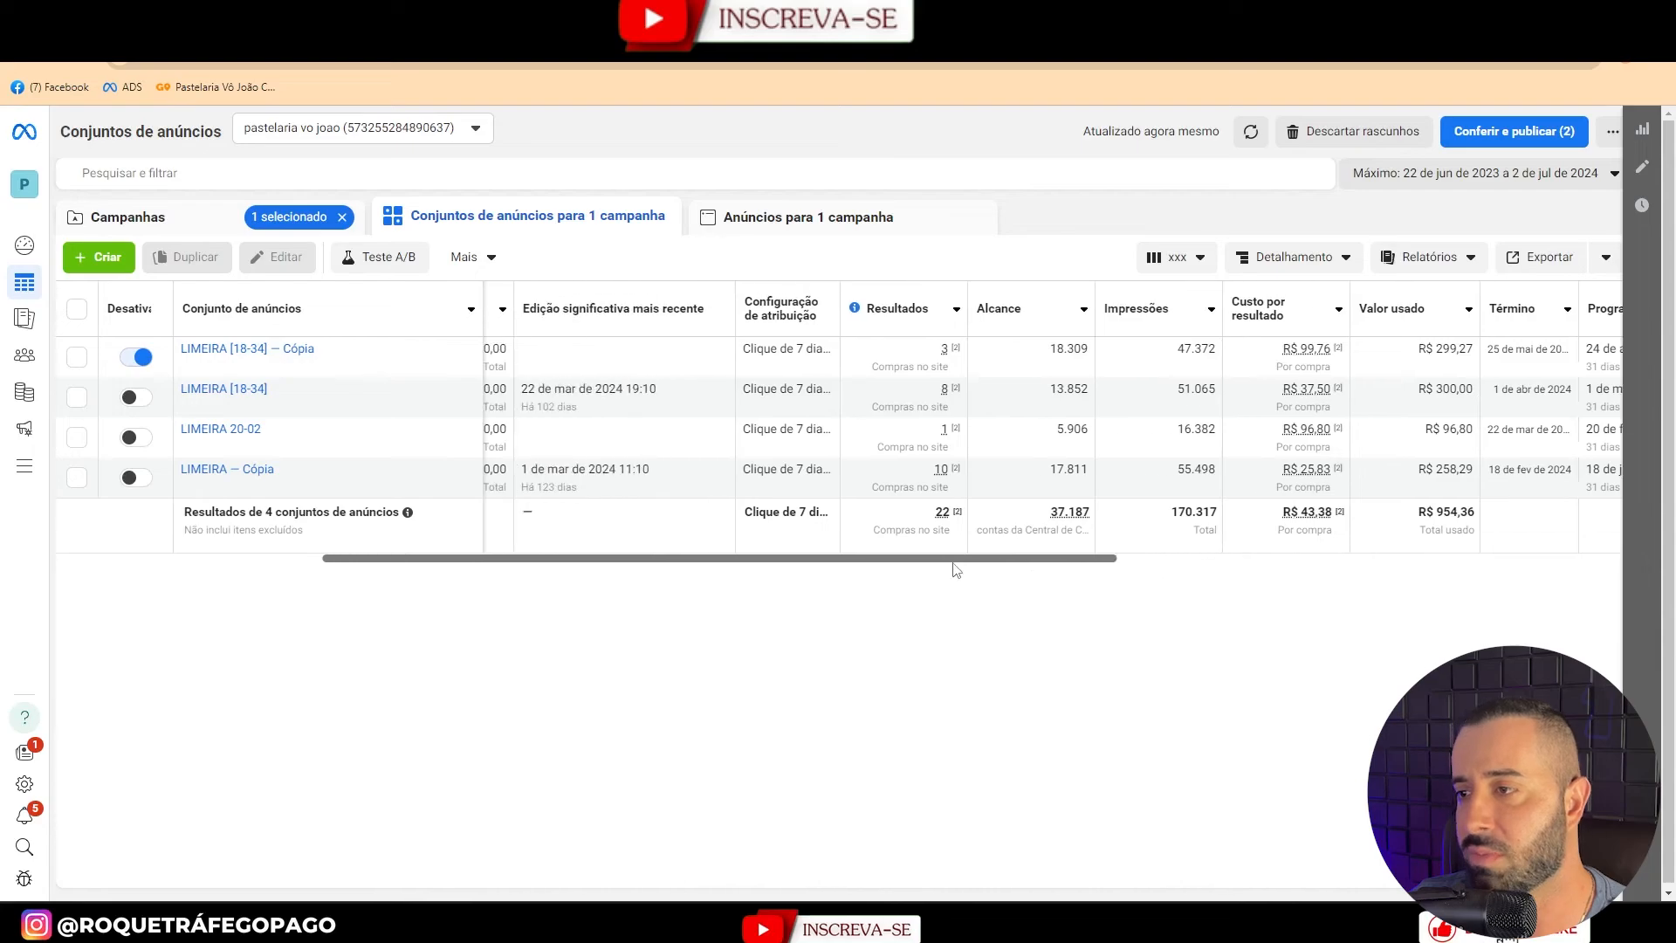
Open the LIMEIRA — Cópia ad set, preview its FRANGO ad, and close the preview.
{"action": "left_click", "coordinate": [229, 471]}
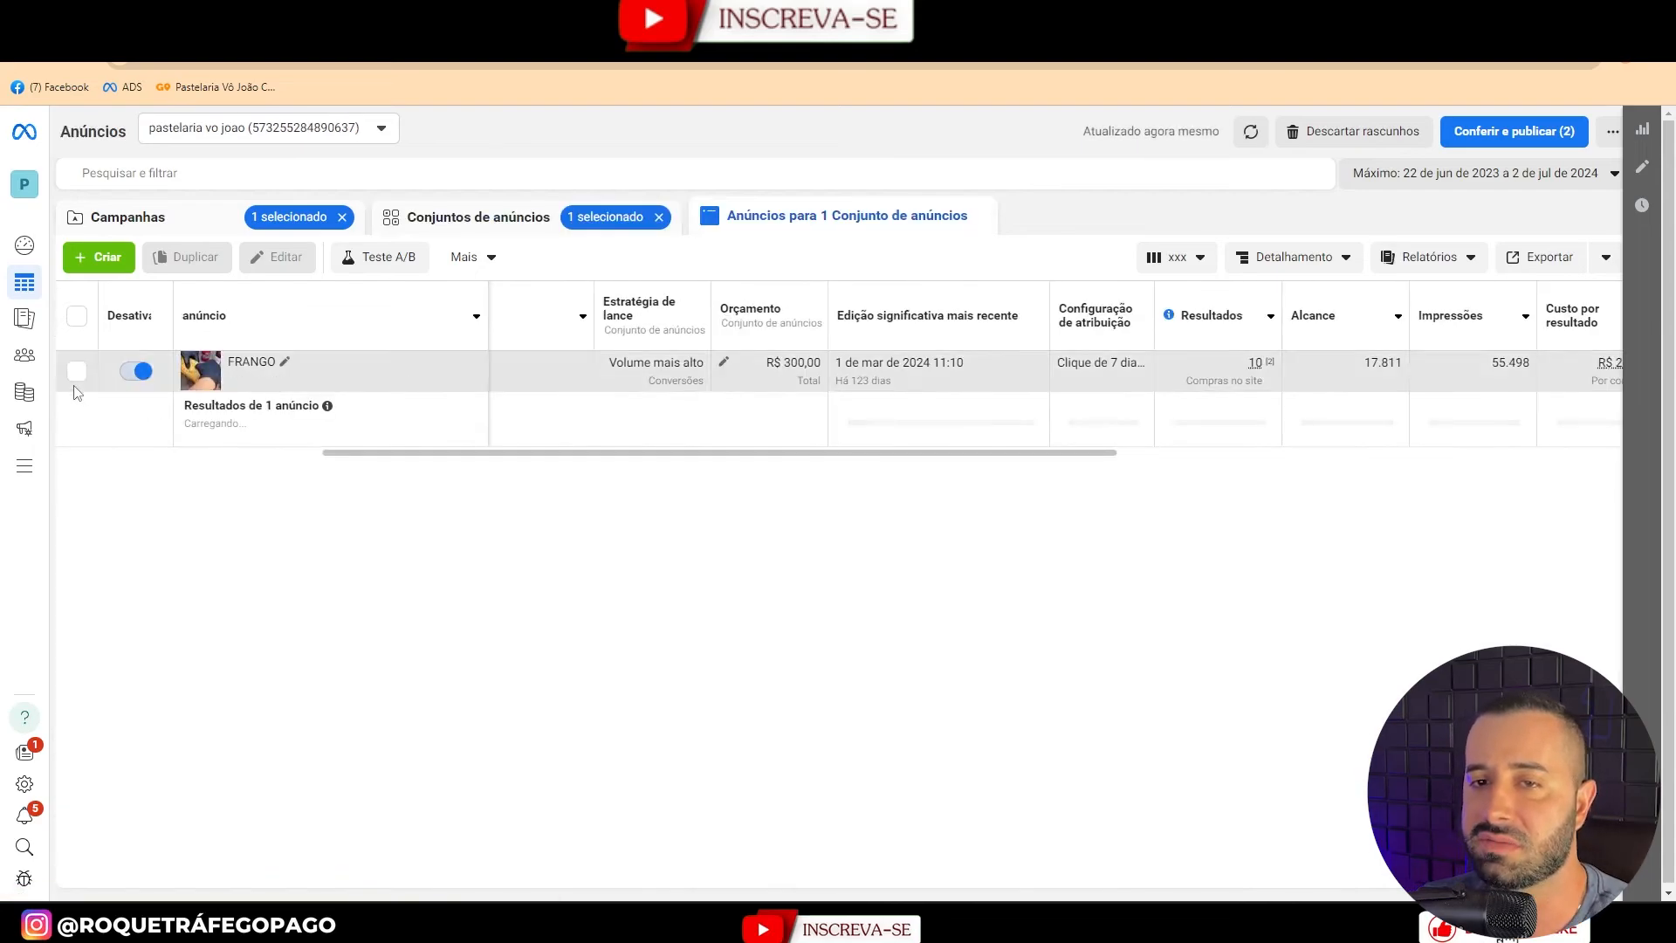
{"action": "left_click", "coordinate": [77, 371]}
{"action": "left_click", "coordinate": [600, 259]}
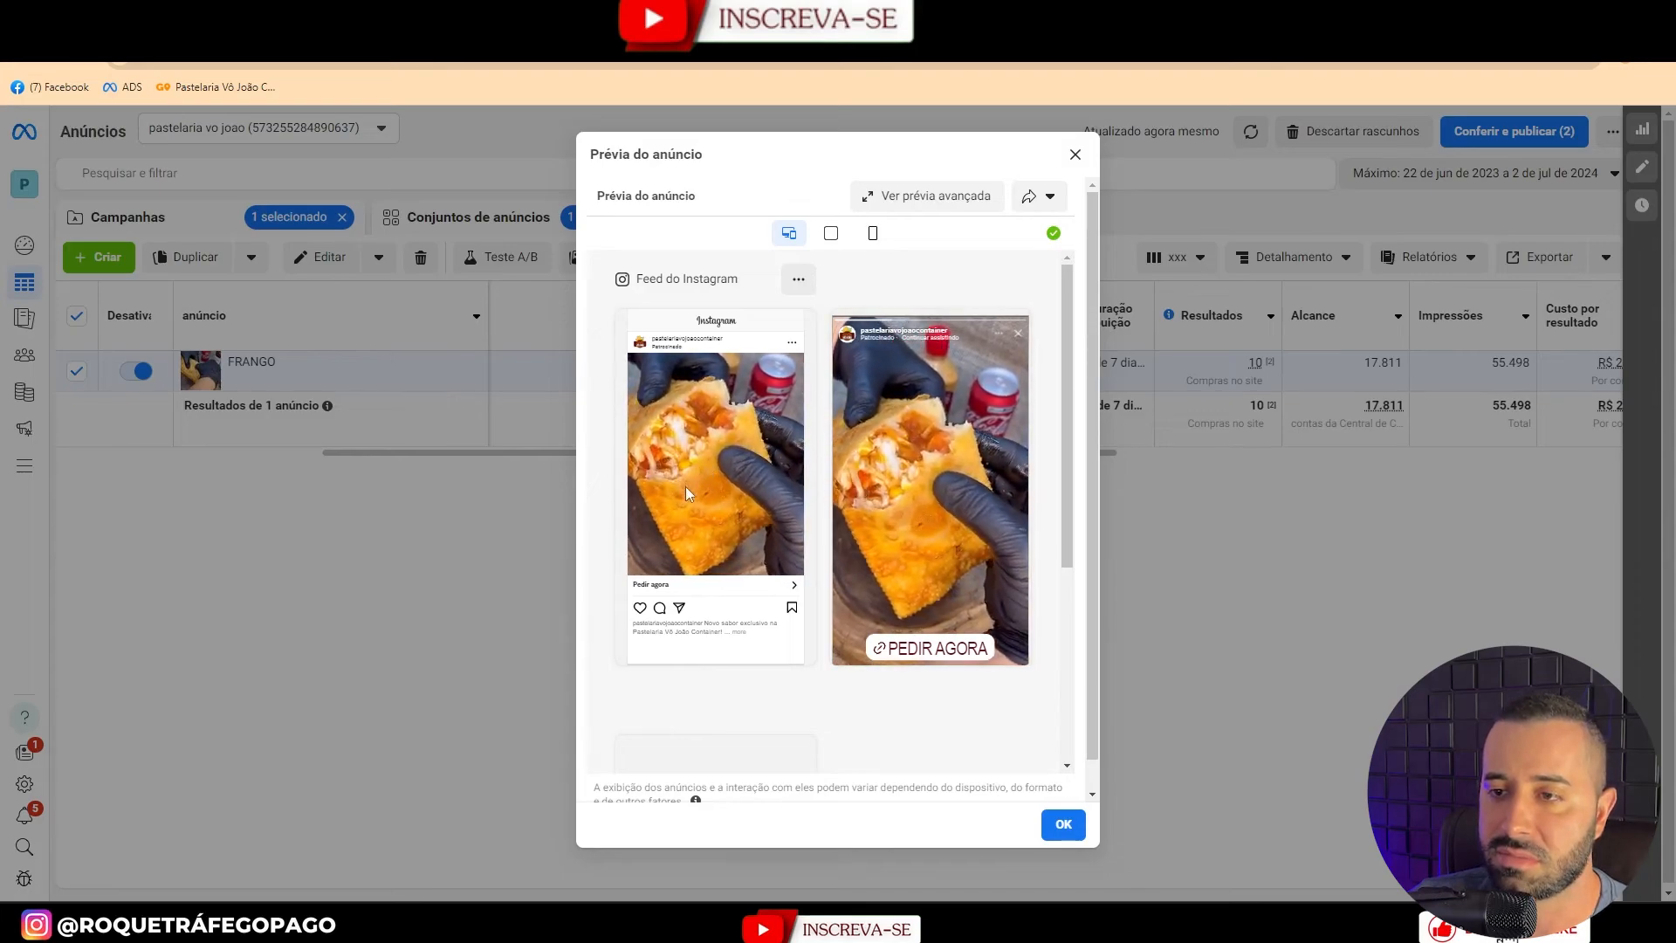
{"action": "left_click", "coordinate": [1072, 154]}
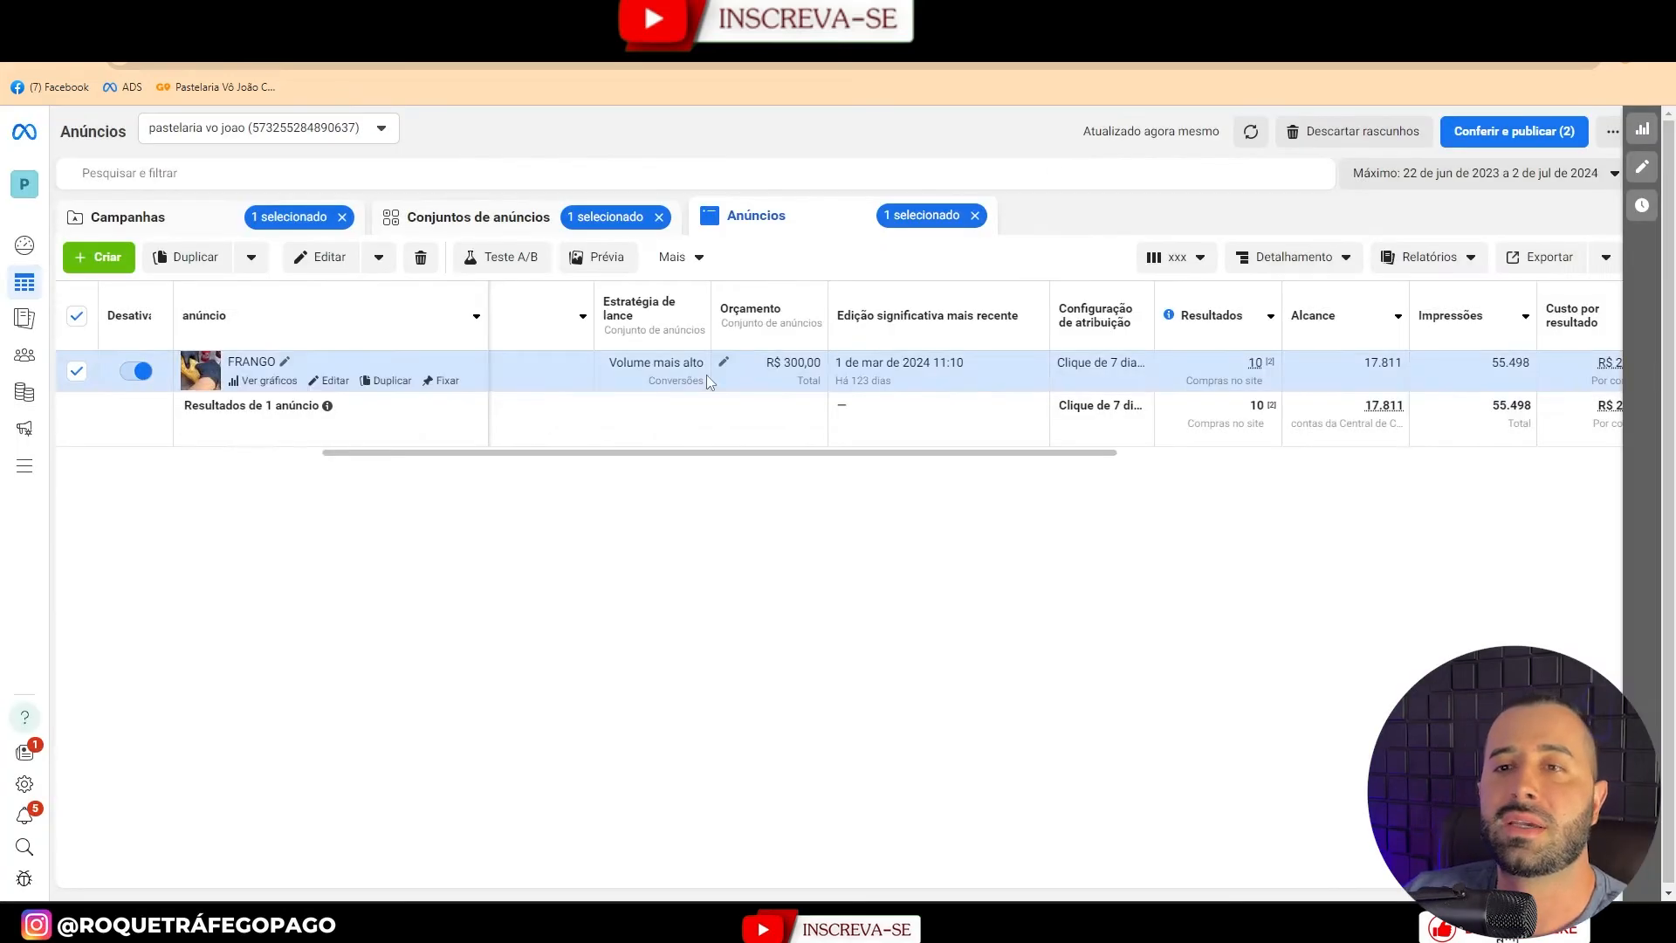
Open the active sales campaign's hot dog ad for editing and browse the Instagram posts available as its creative without replacing it.
{"action": "left_click", "coordinate": [191, 225]}
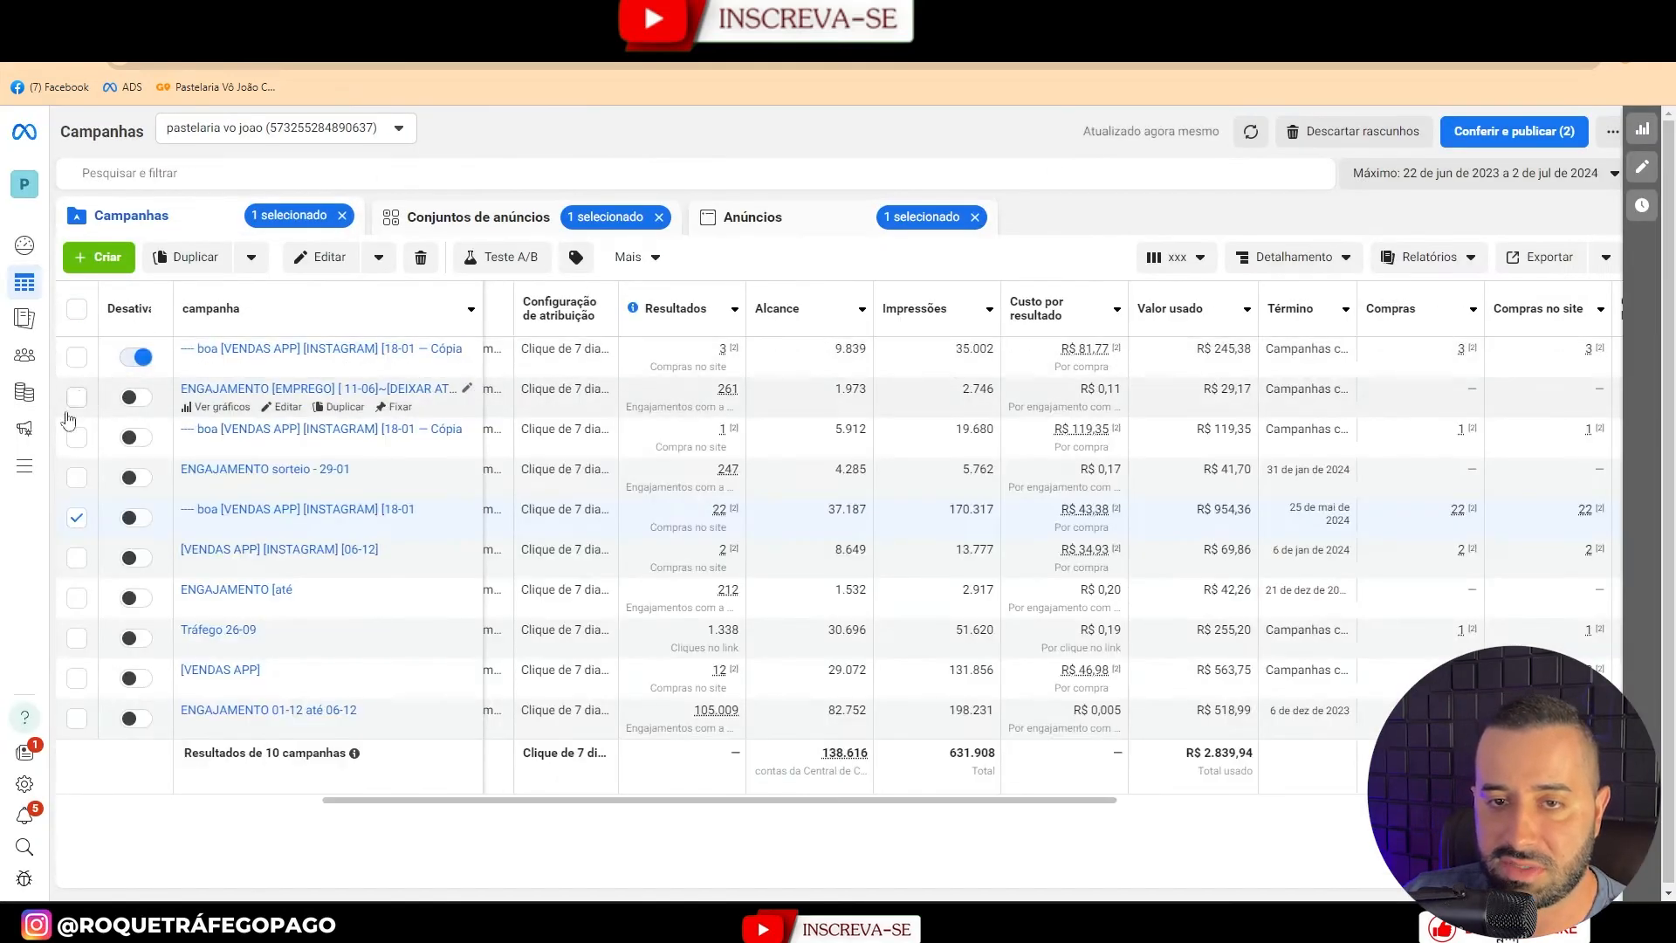
{"action": "left_click", "coordinate": [323, 257]}
{"action": "scroll", "coordinate": [986, 559], "scroll_direction": "down", "scroll_amount": 5}
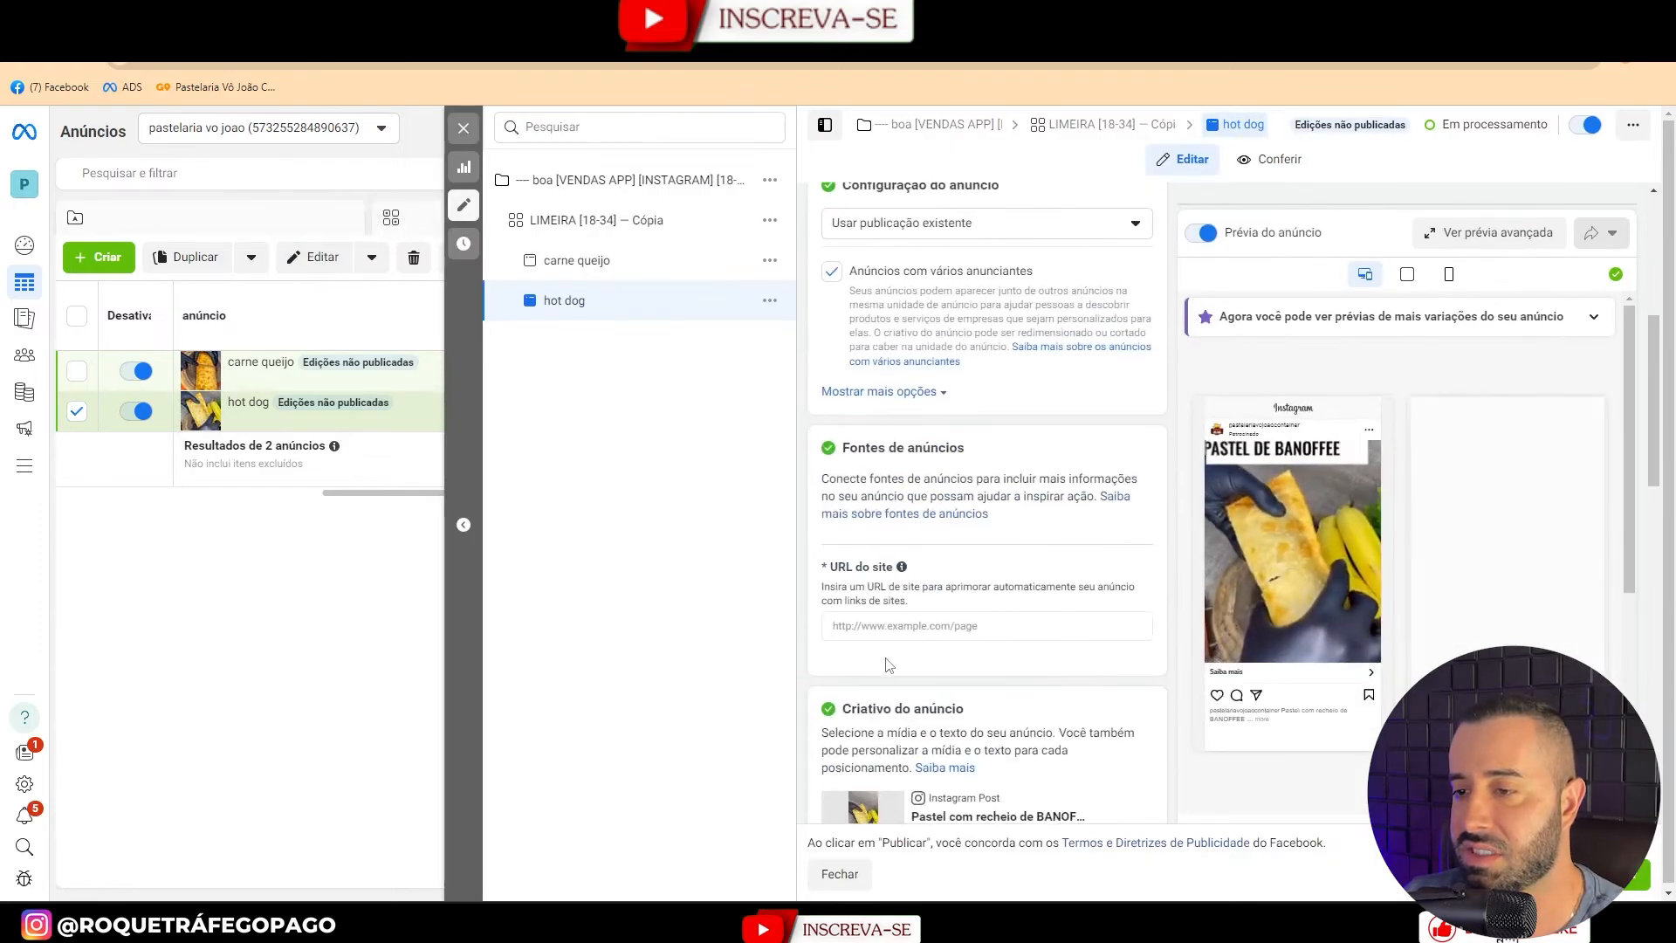
{"action": "scroll", "coordinate": [986, 559], "scroll_direction": "down", "scroll_amount": 4}
{"action": "left_click", "coordinate": [886, 615]}
{"action": "left_click", "coordinate": [653, 239]}
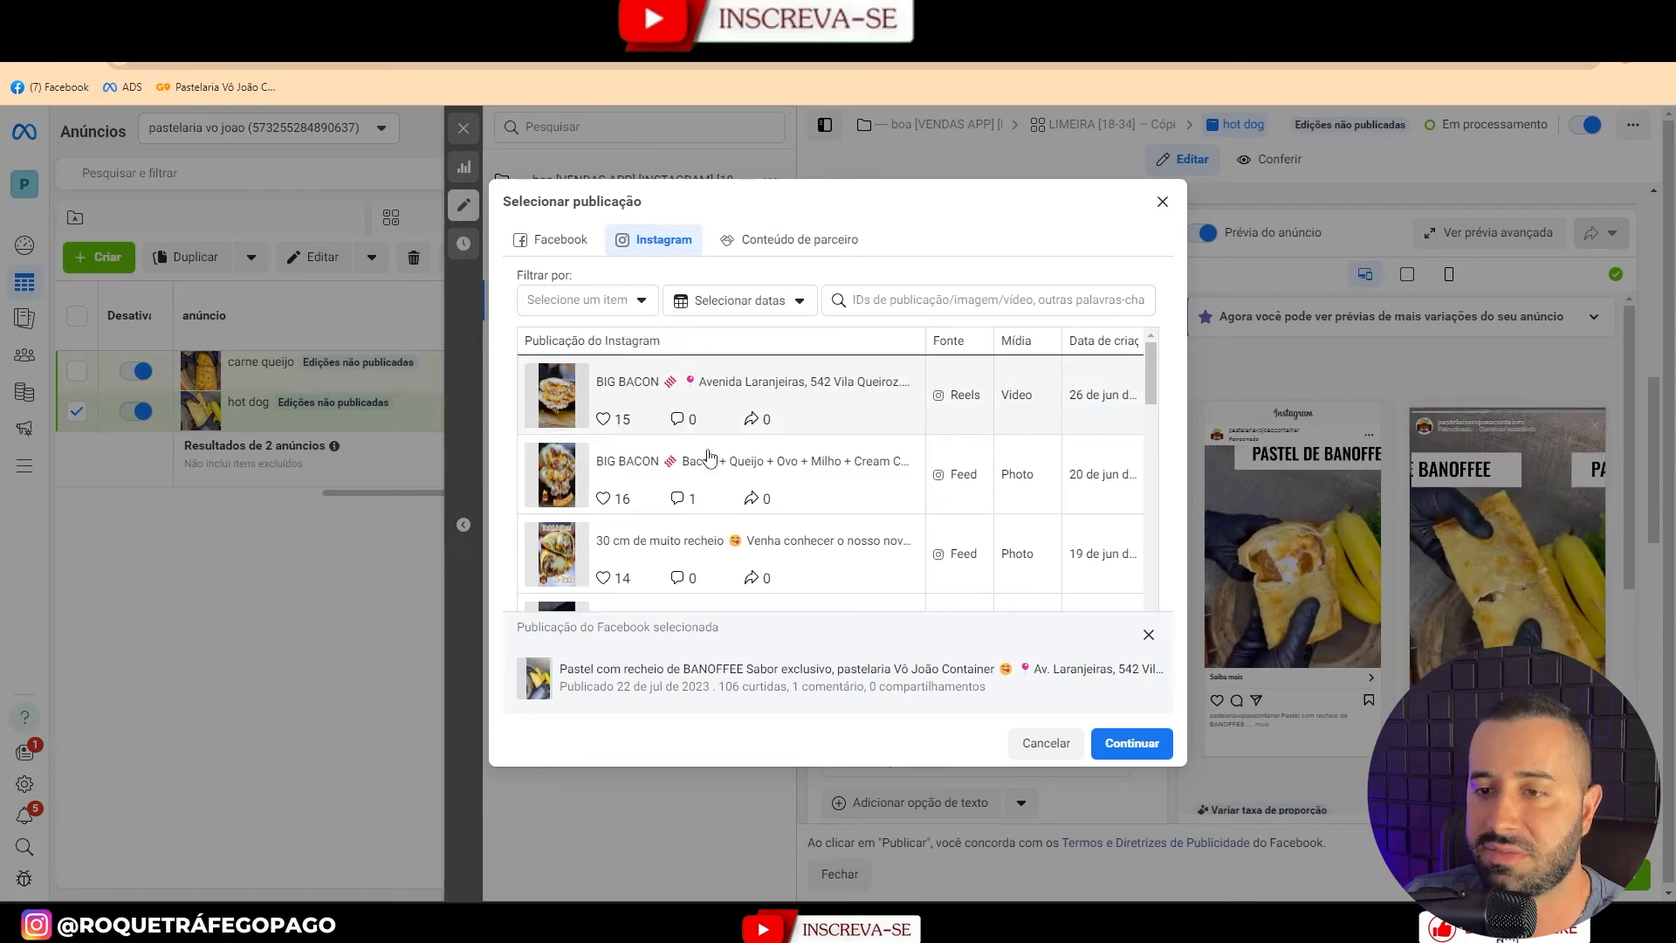
{"action": "left_click", "coordinate": [690, 478]}
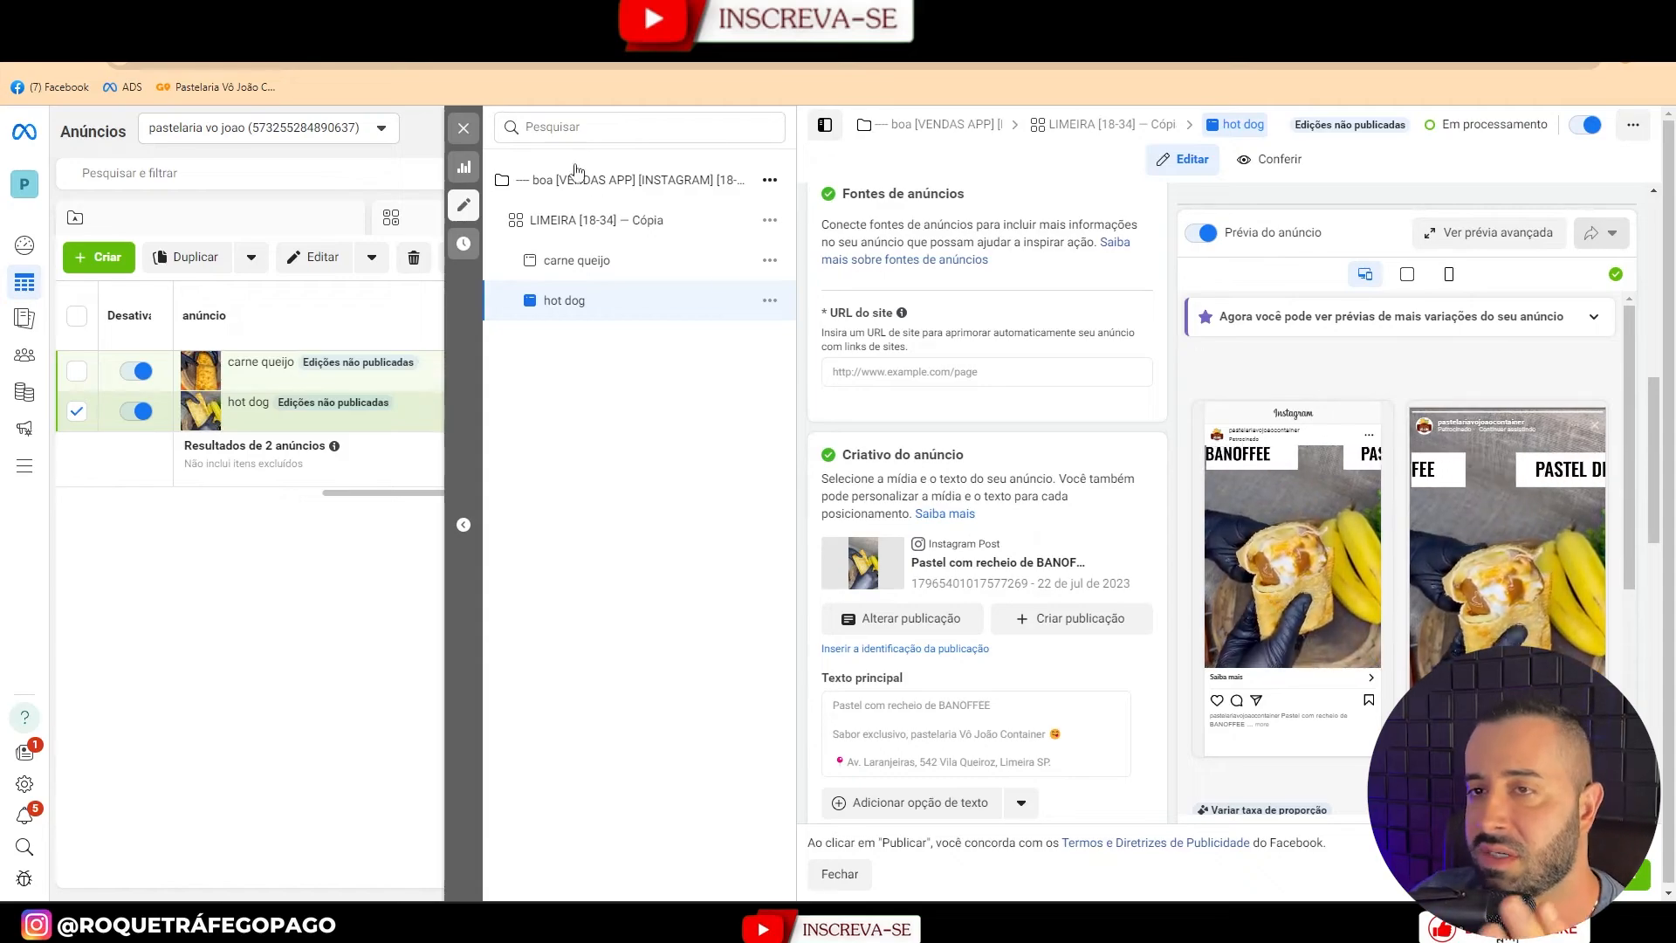
{"action": "left_click", "coordinate": [464, 204]}
Open the active campaign's LIMEIRA [18-34] — Cópia ad set for editing and review its budget and schedule settings.
{"action": "left_click", "coordinate": [578, 224]}
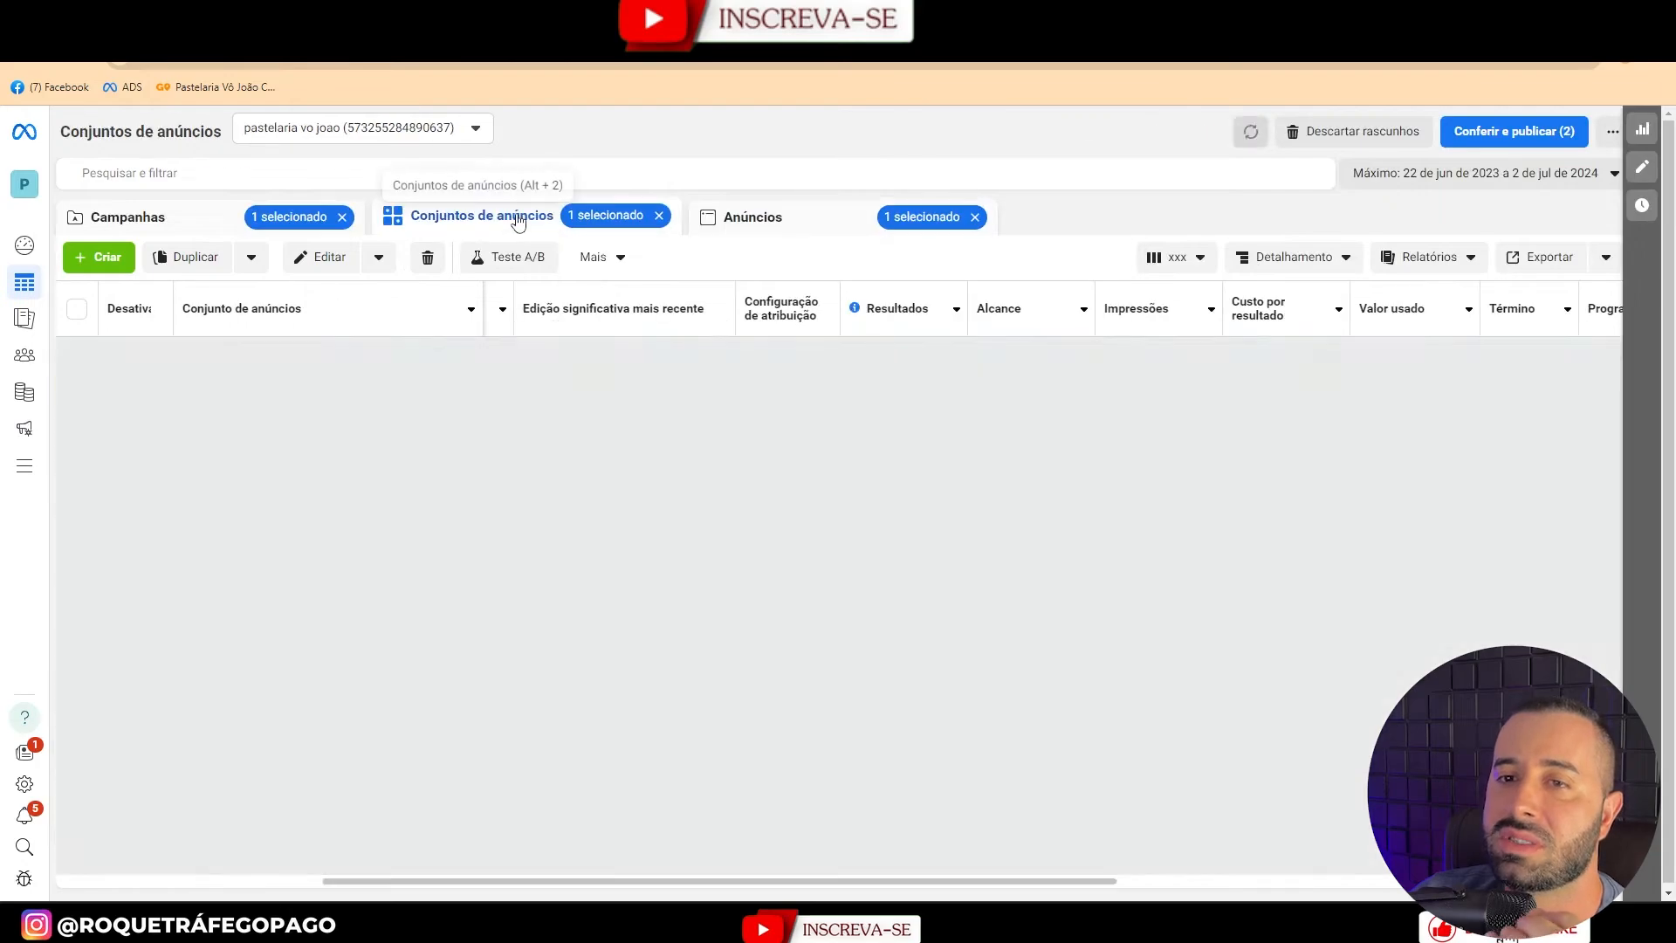
{"action": "left_click", "coordinate": [288, 216]}
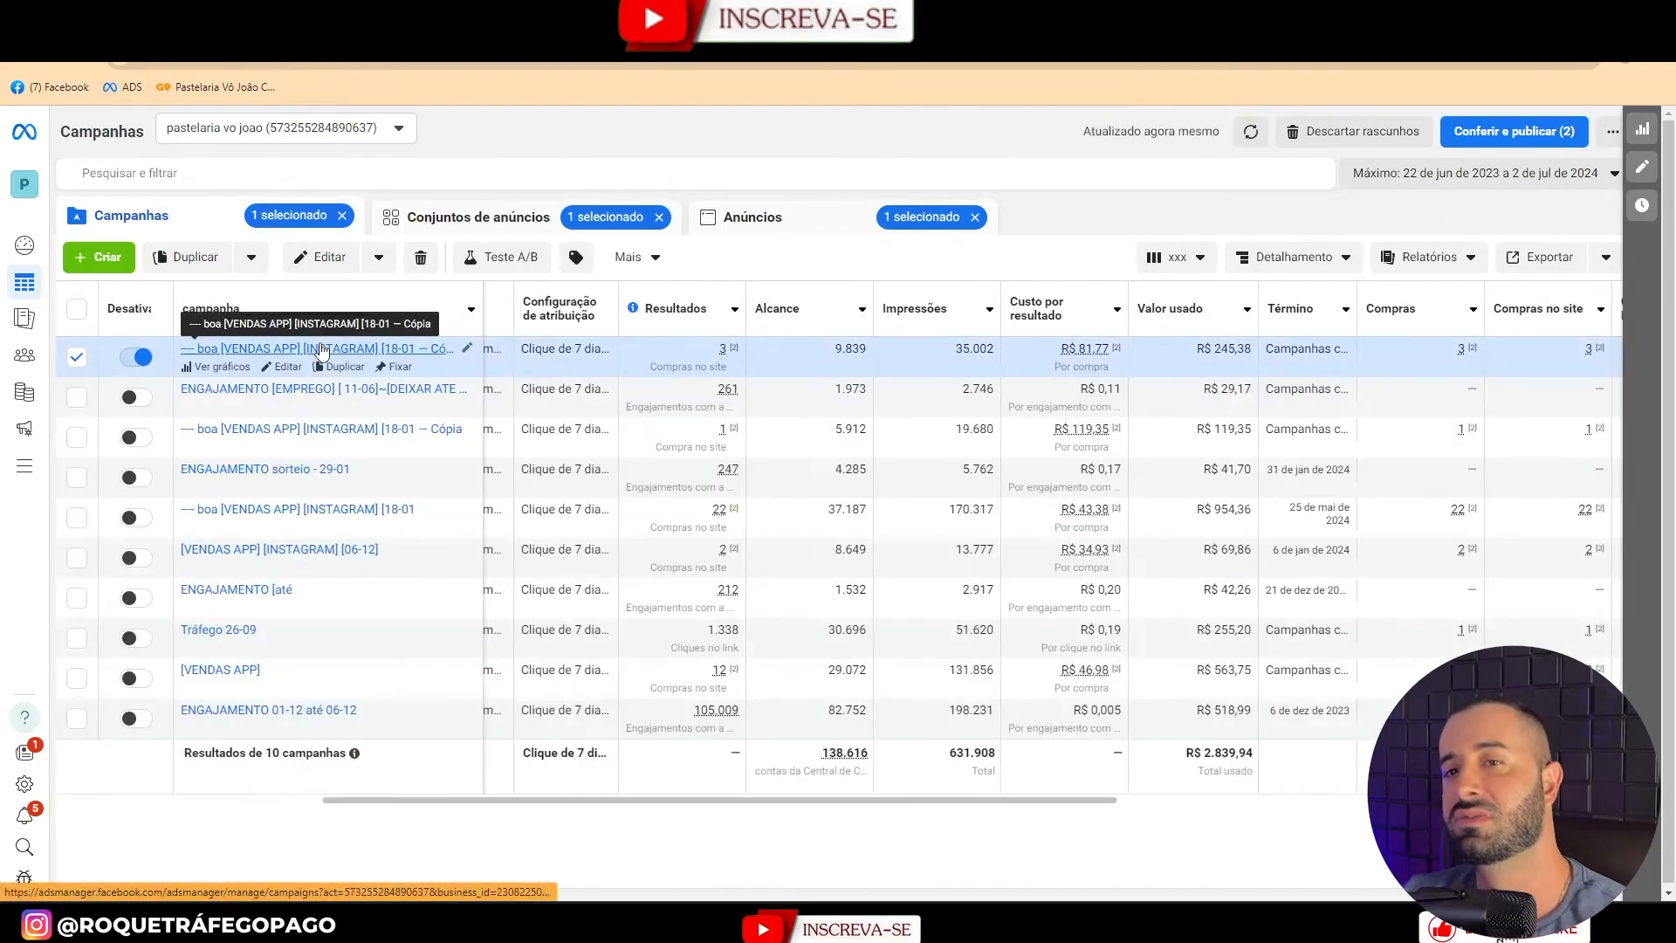
{"action": "left_click", "coordinate": [322, 350]}
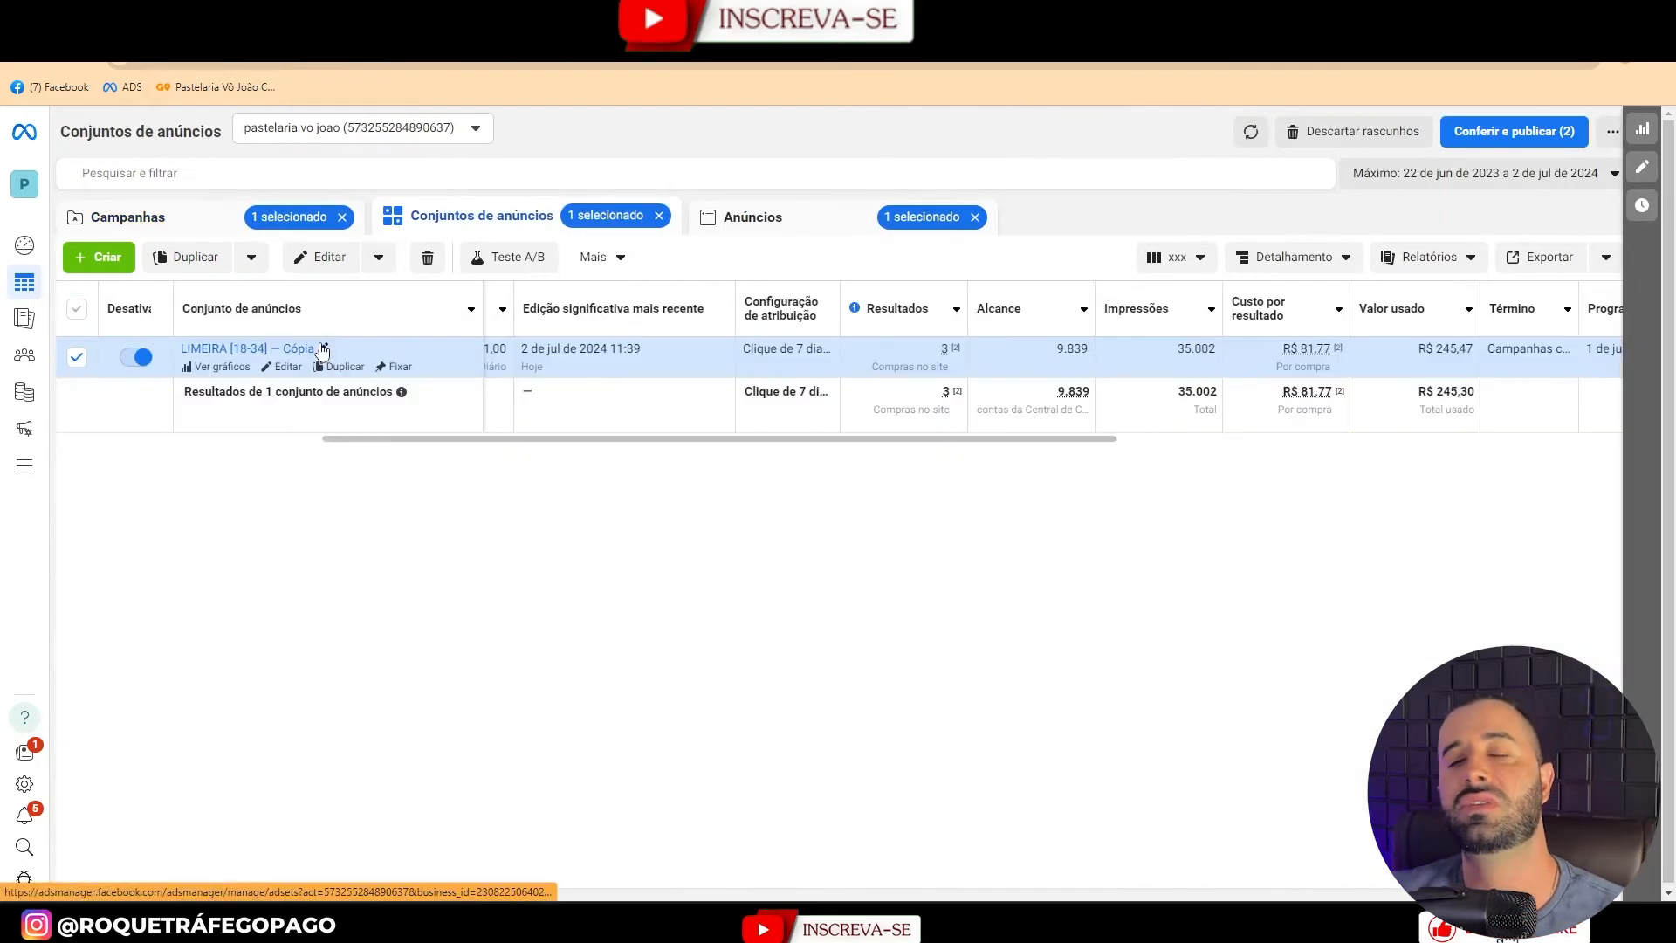
{"action": "left_click", "coordinate": [290, 366]}
{"action": "scroll", "coordinate": [1091, 506], "scroll_direction": "down", "scroll_amount": 10}
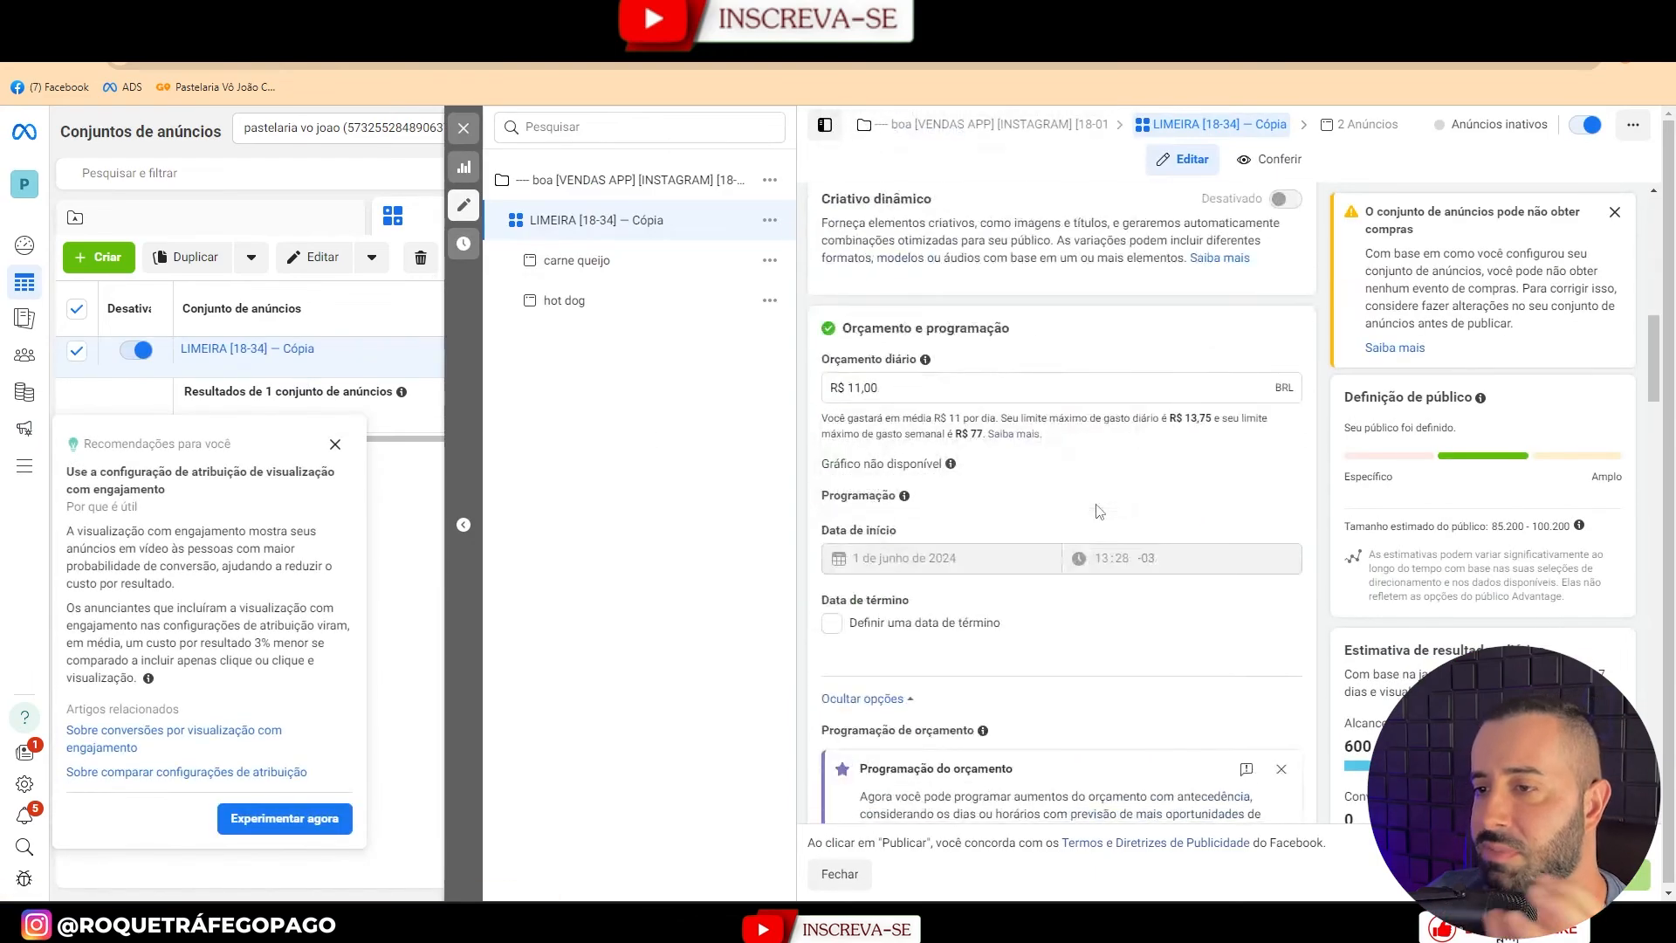
{"action": "scroll", "coordinate": [1094, 511], "scroll_direction": "down", "scroll_amount": 10}
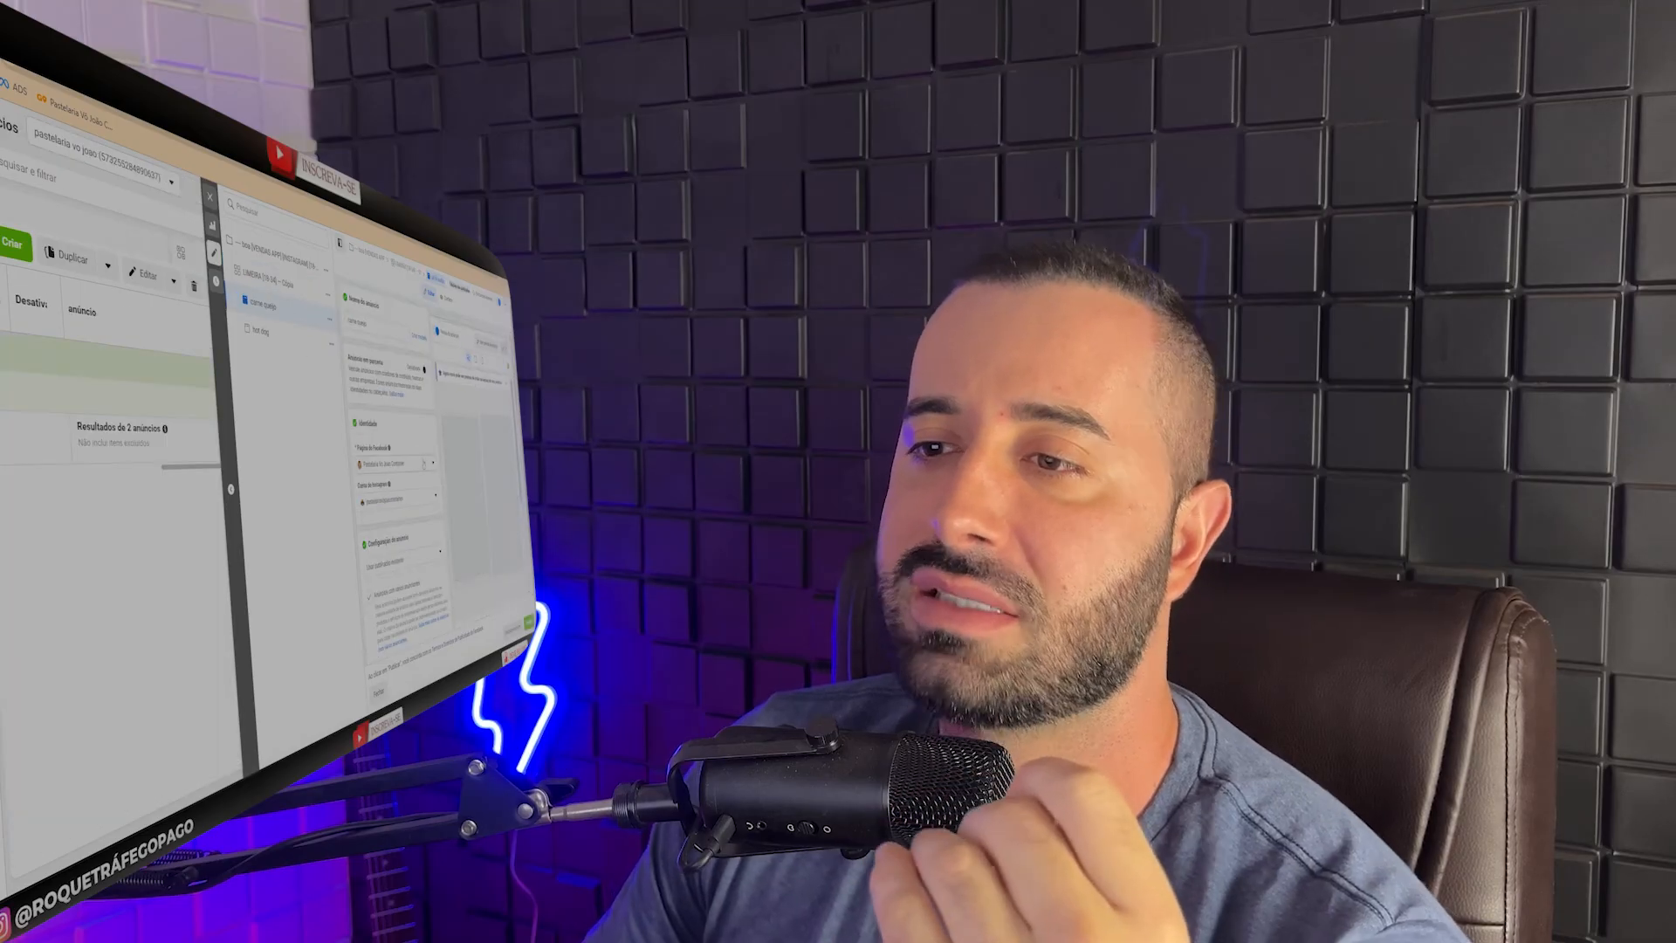
Open the carne queijo ad and examine its creative, main text, site URL and preview.
{"action": "left_click", "coordinate": [577, 260]}
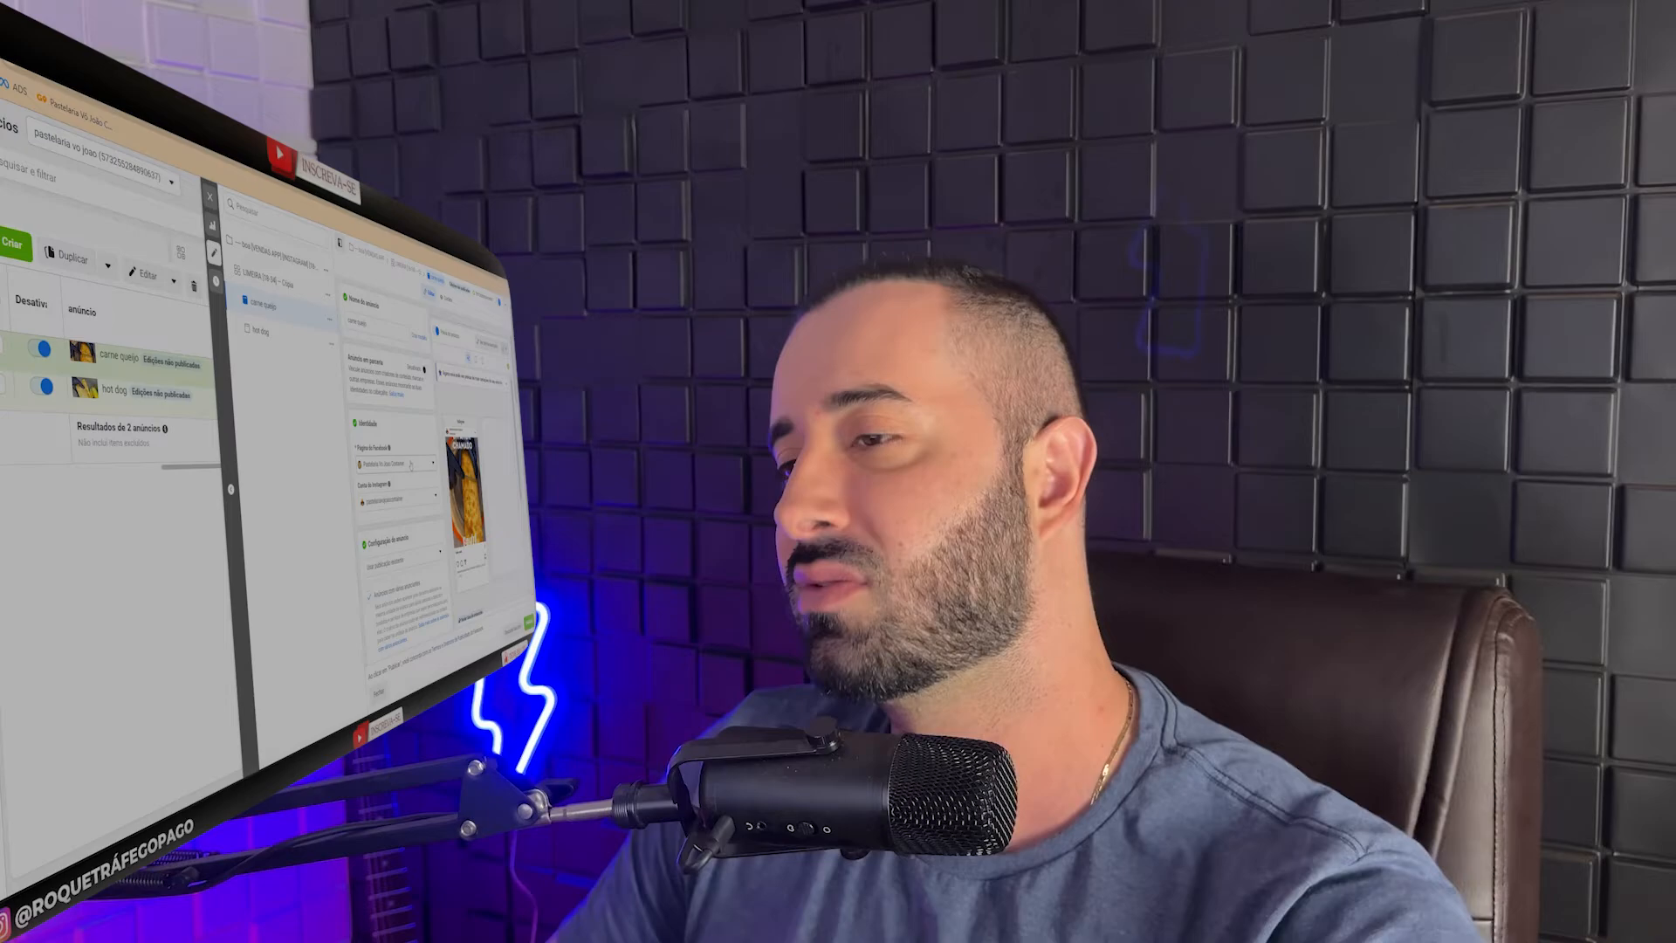
{"action": "scroll", "coordinate": [410, 466], "scroll_direction": "down", "scroll_amount": 5}
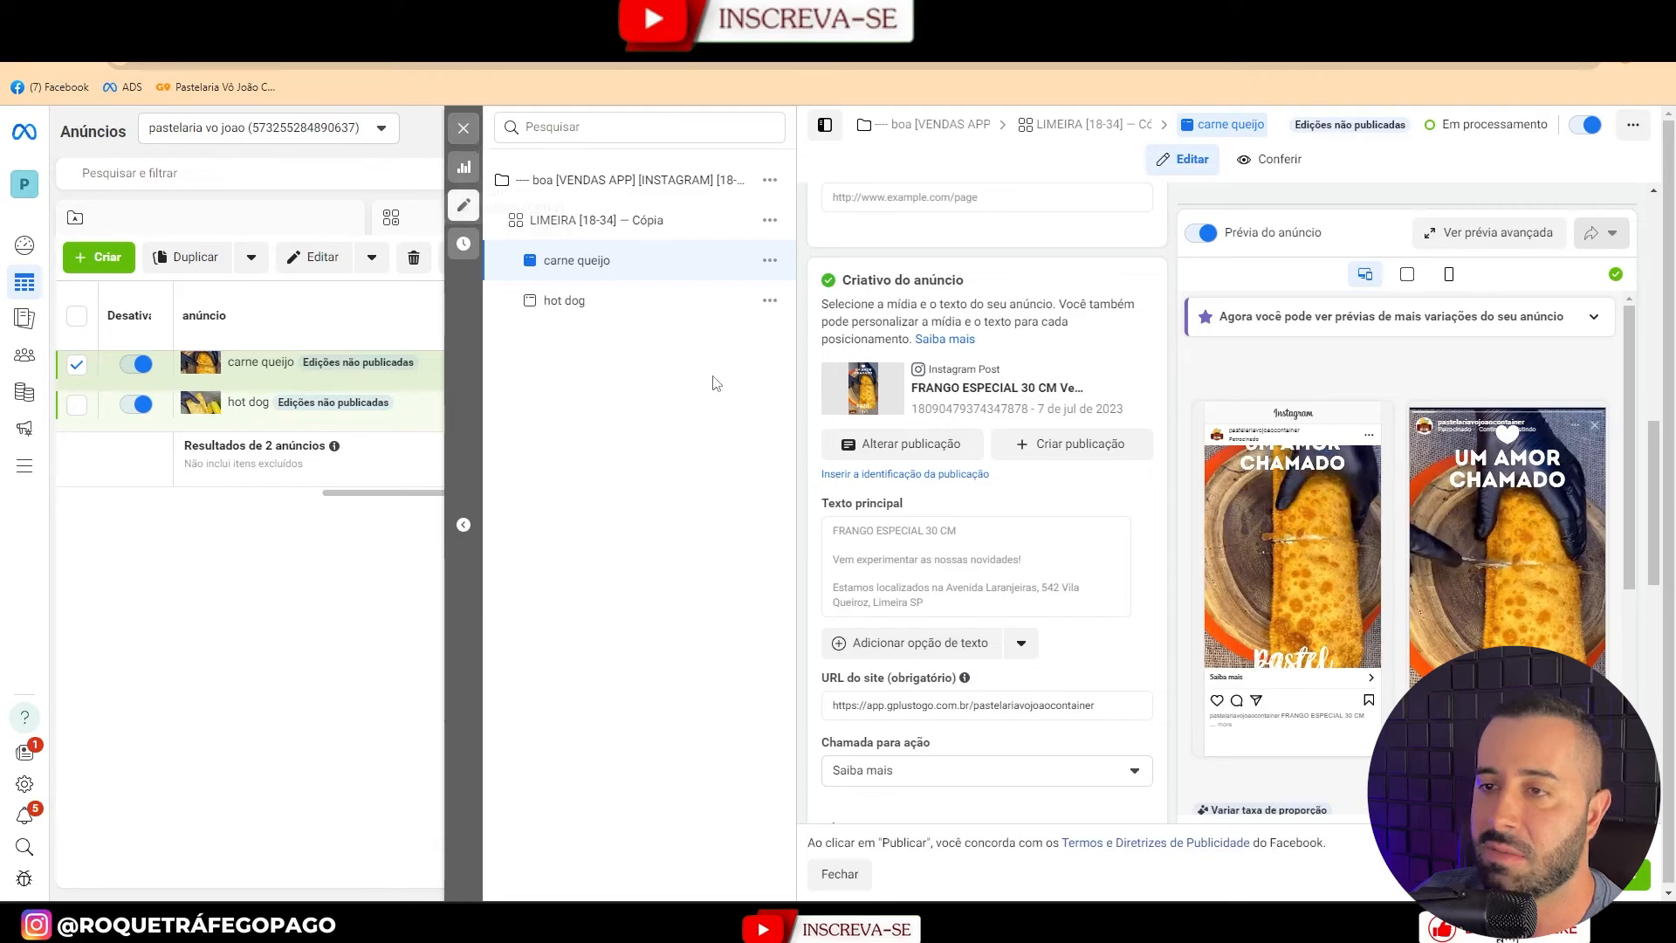
{"action": "mouse_move", "coordinate": [1299, 573]}
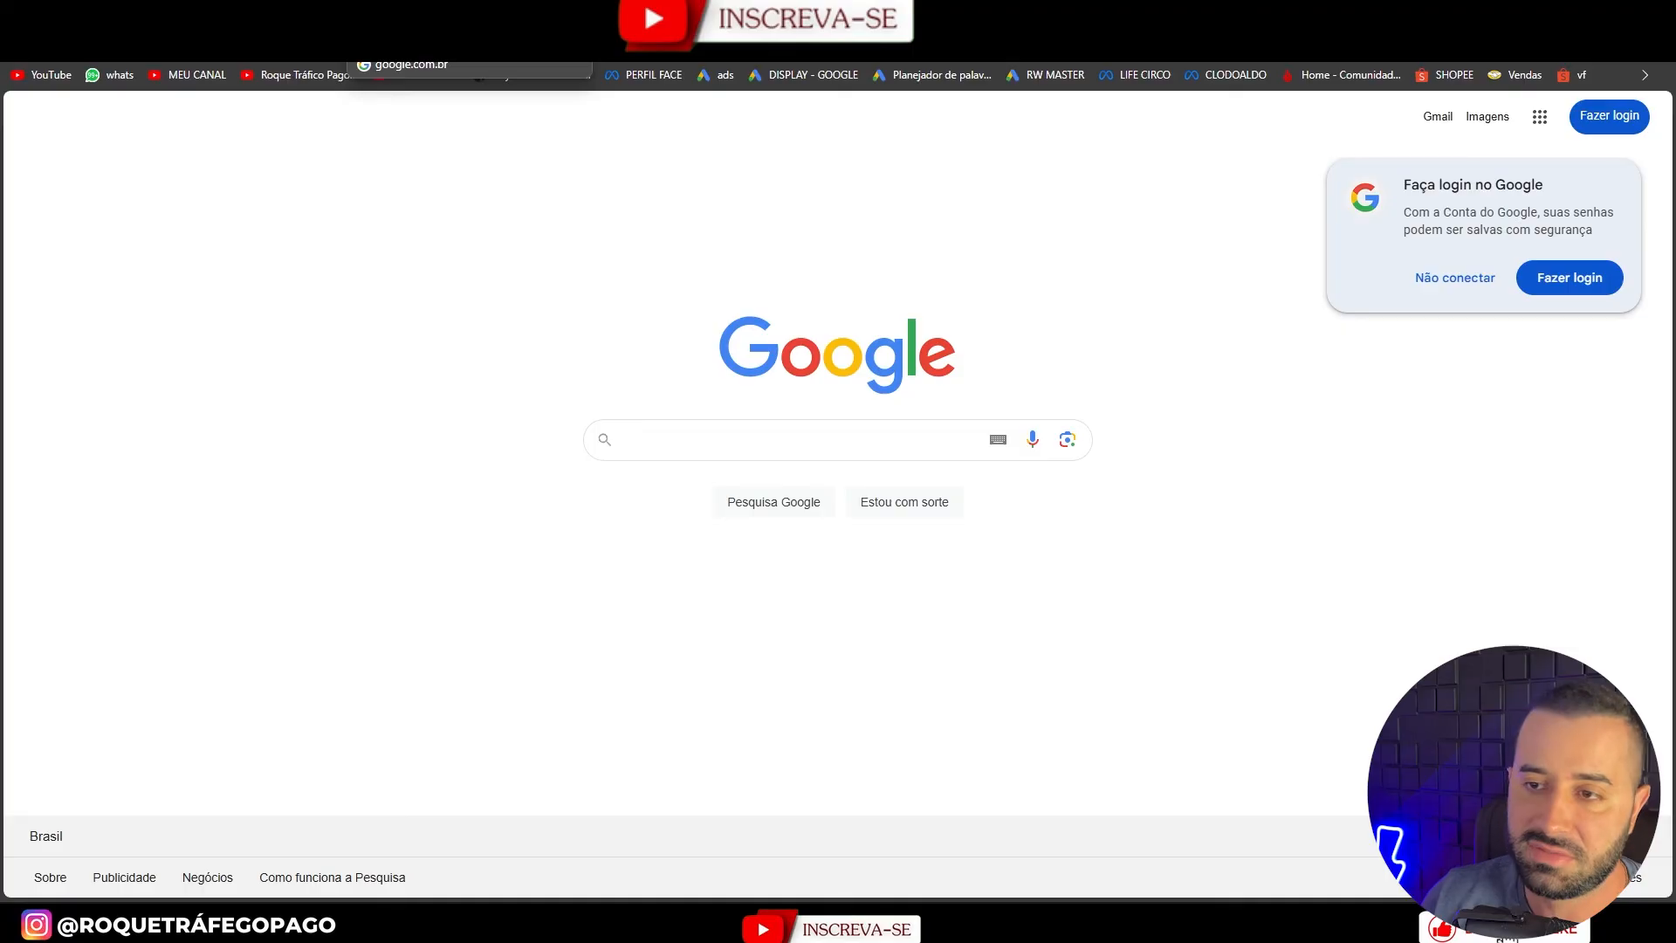
Search Google for "biblioteca de anuncios" and open the "Guia de anúncios do Facebook" result.
{"action": "type", "text": "BIBLIO"}
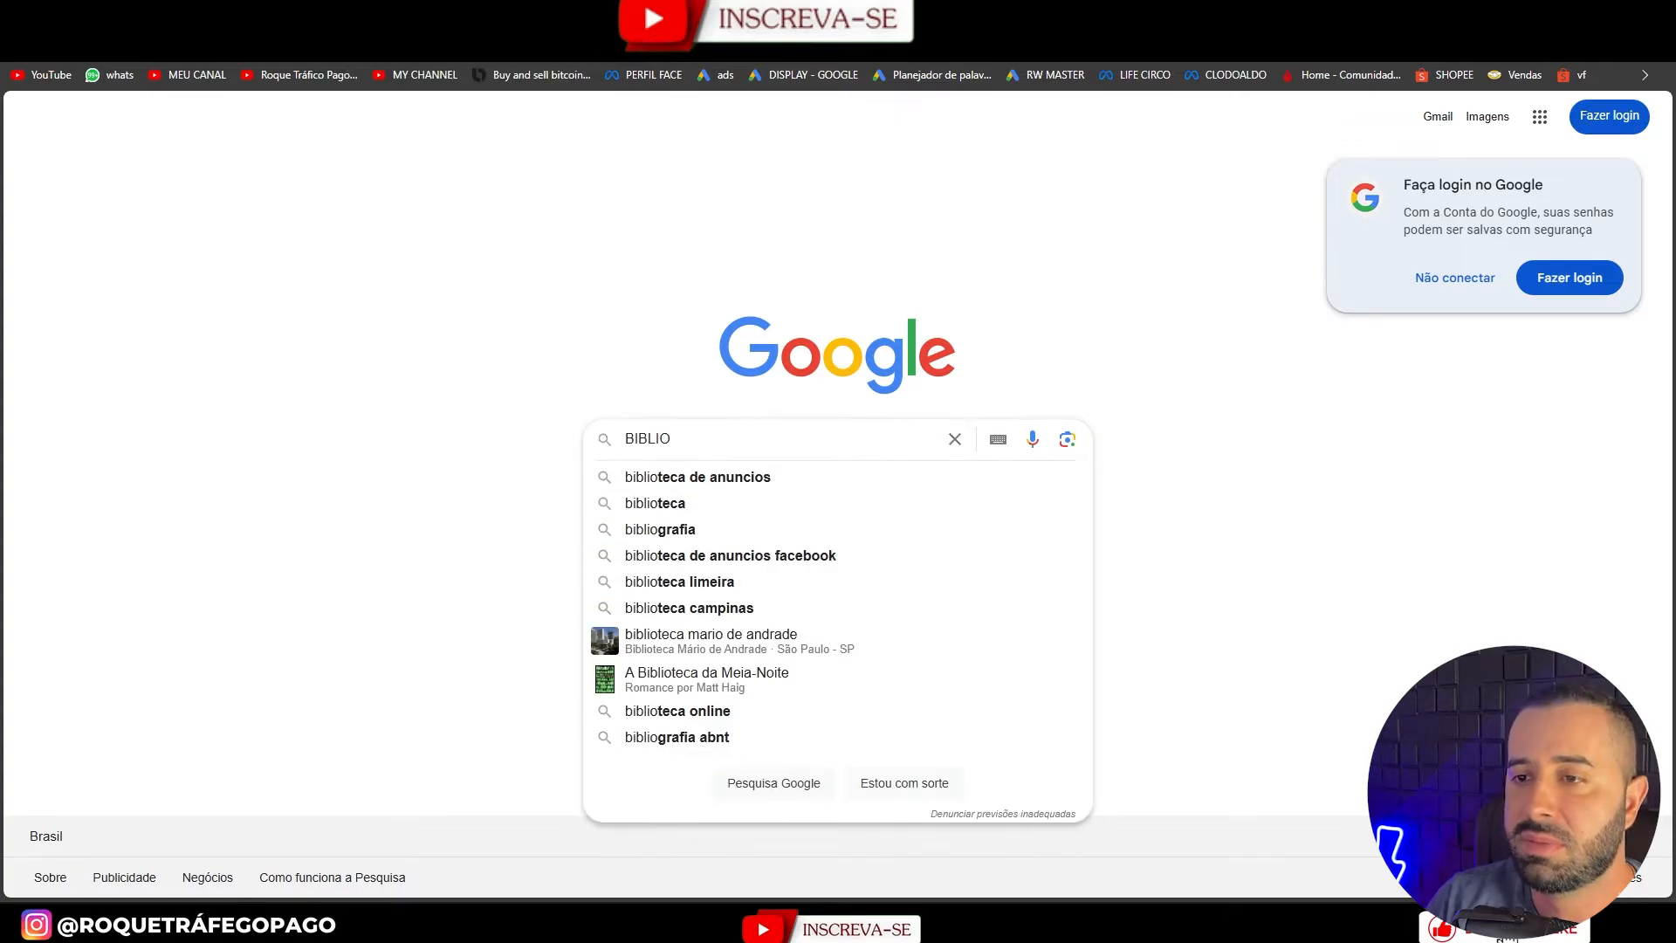
{"action": "key", "text": "Return"}
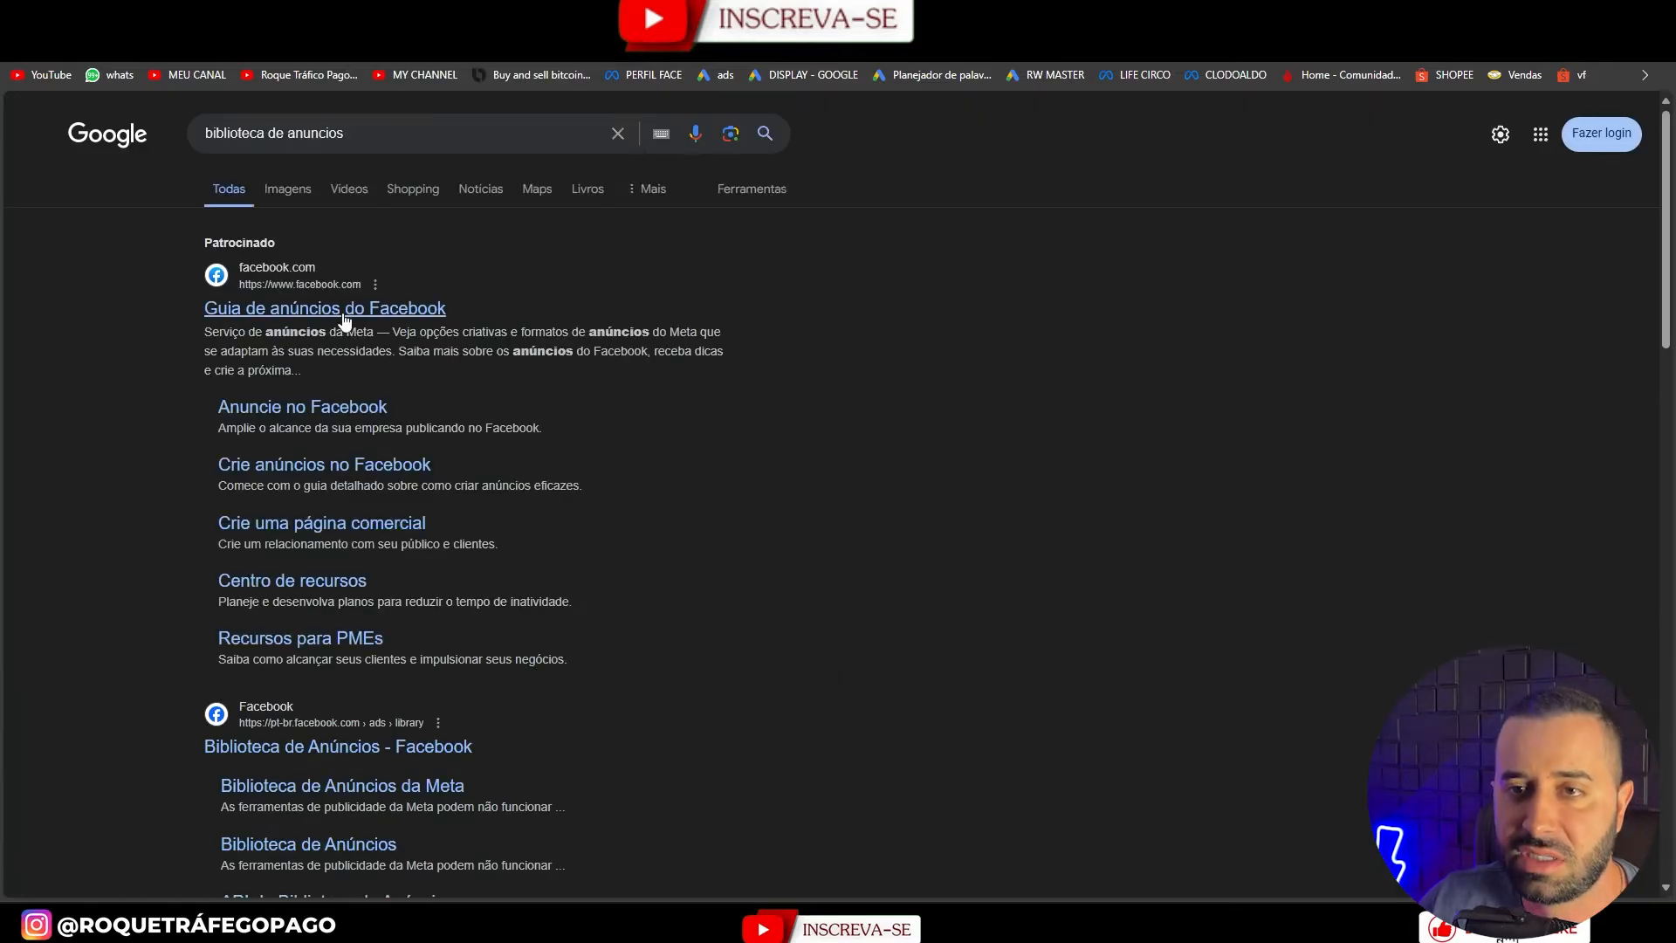
{"action": "left_click", "coordinate": [346, 314]}
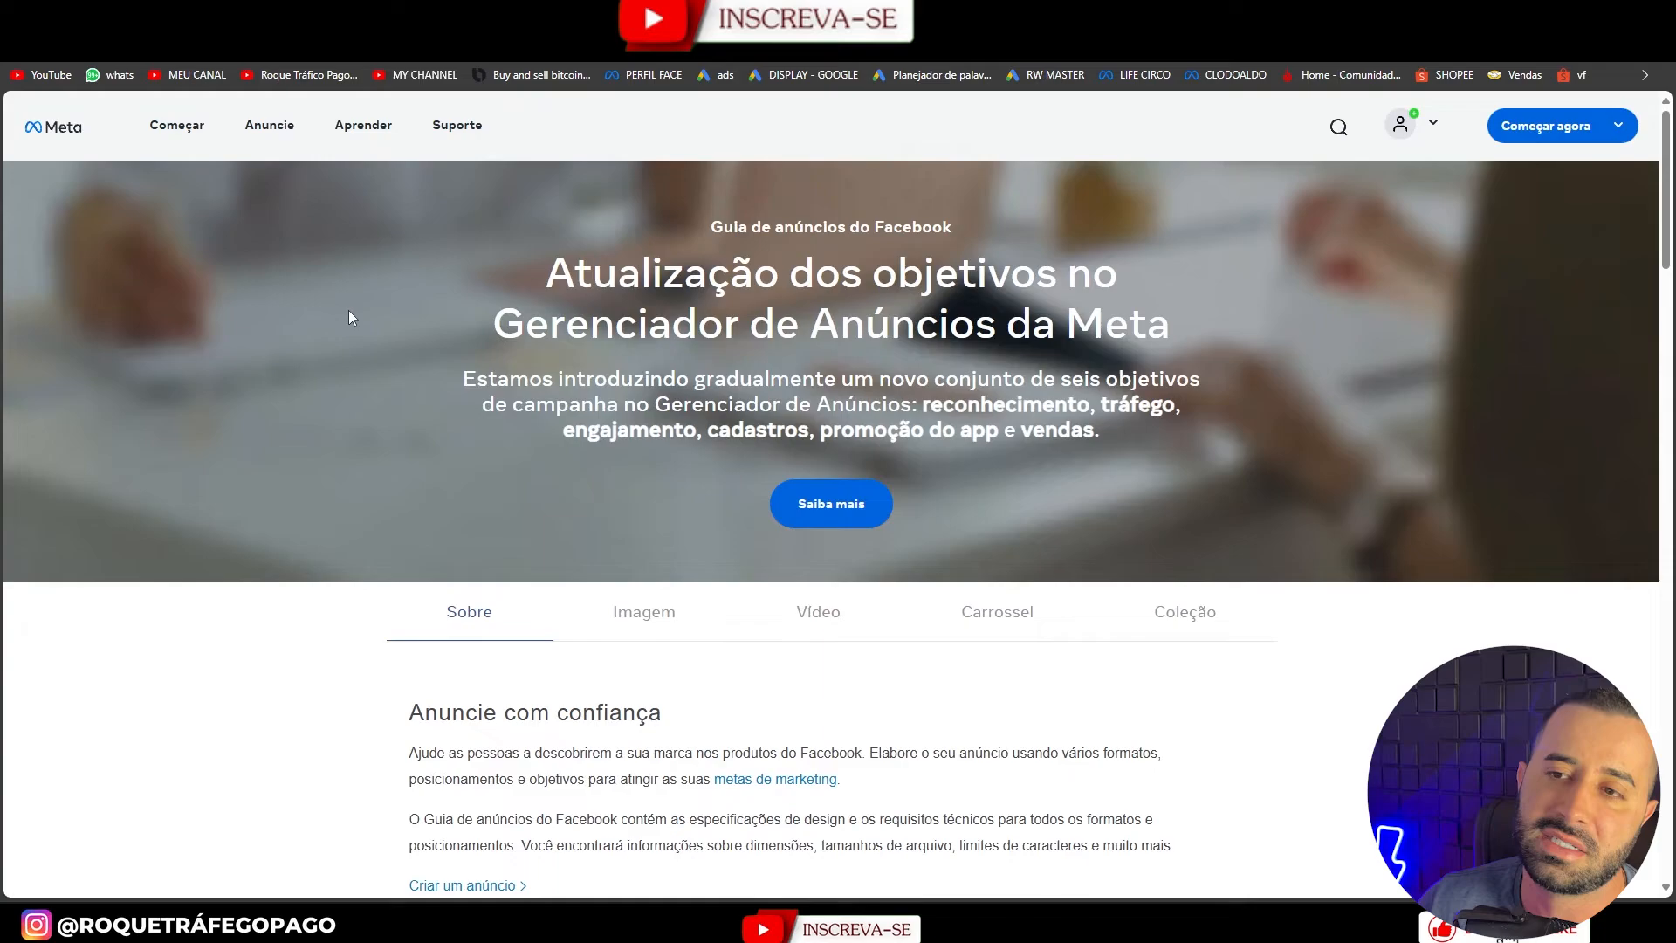
Return to the Google results, open Meta's Biblioteca de Anúncios and search all ads in Brasil for "PIZZA".
{"action": "key", "text": "alt+Left"}
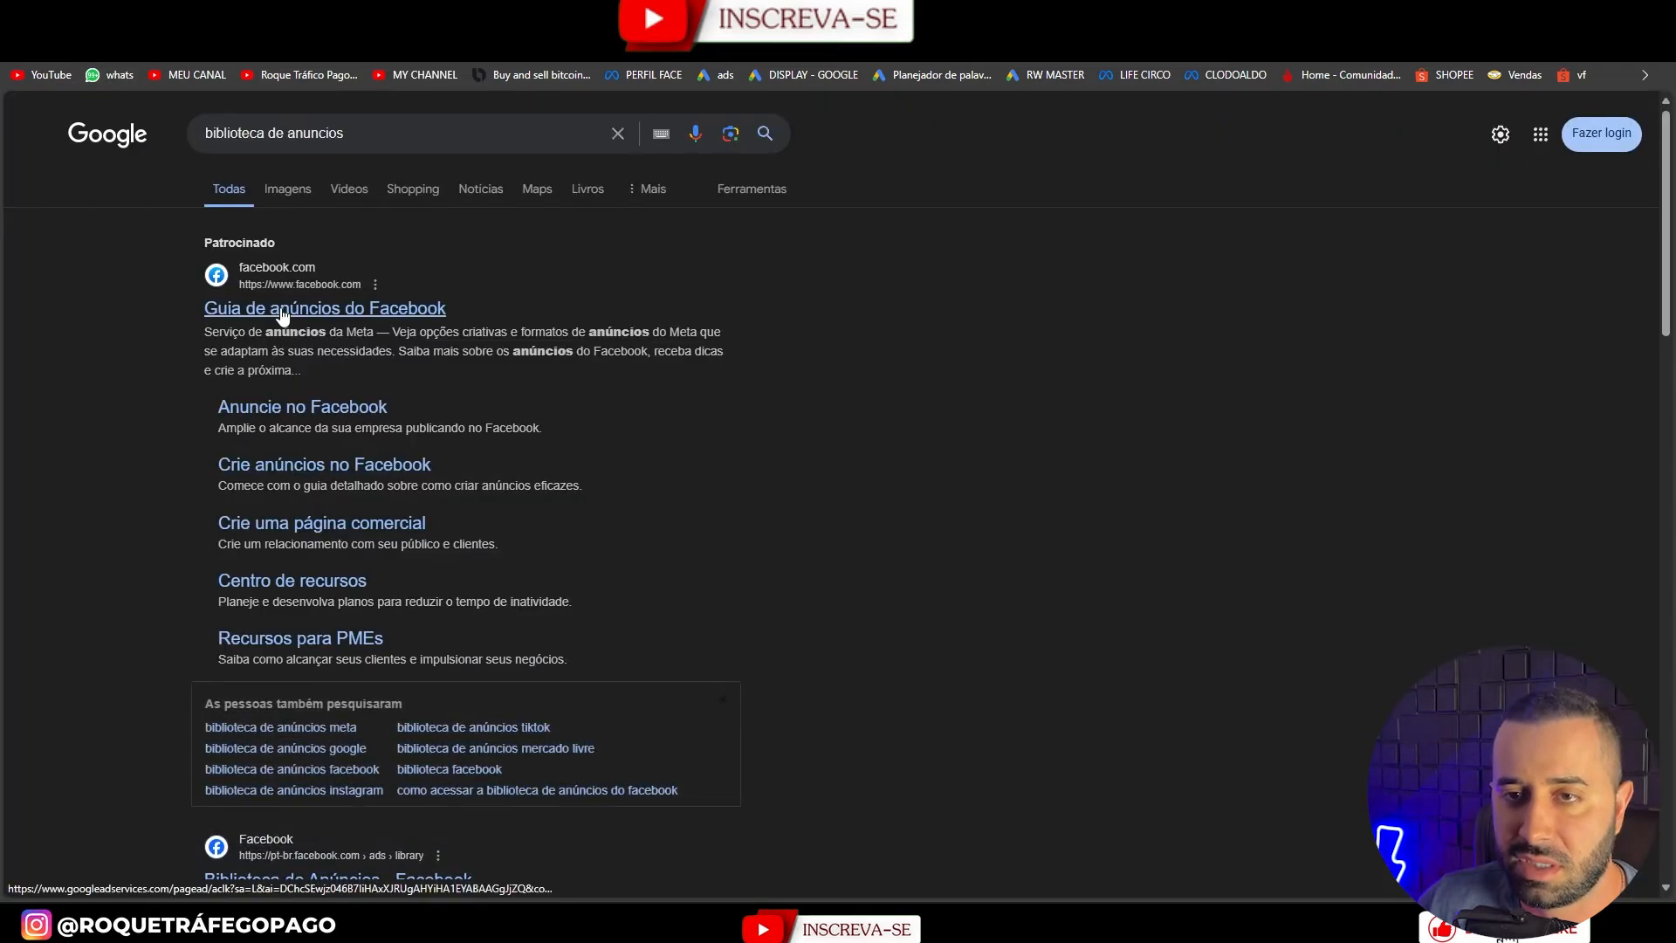
{"action": "scroll", "coordinate": [289, 410], "scroll_direction": "down", "scroll_amount": 3}
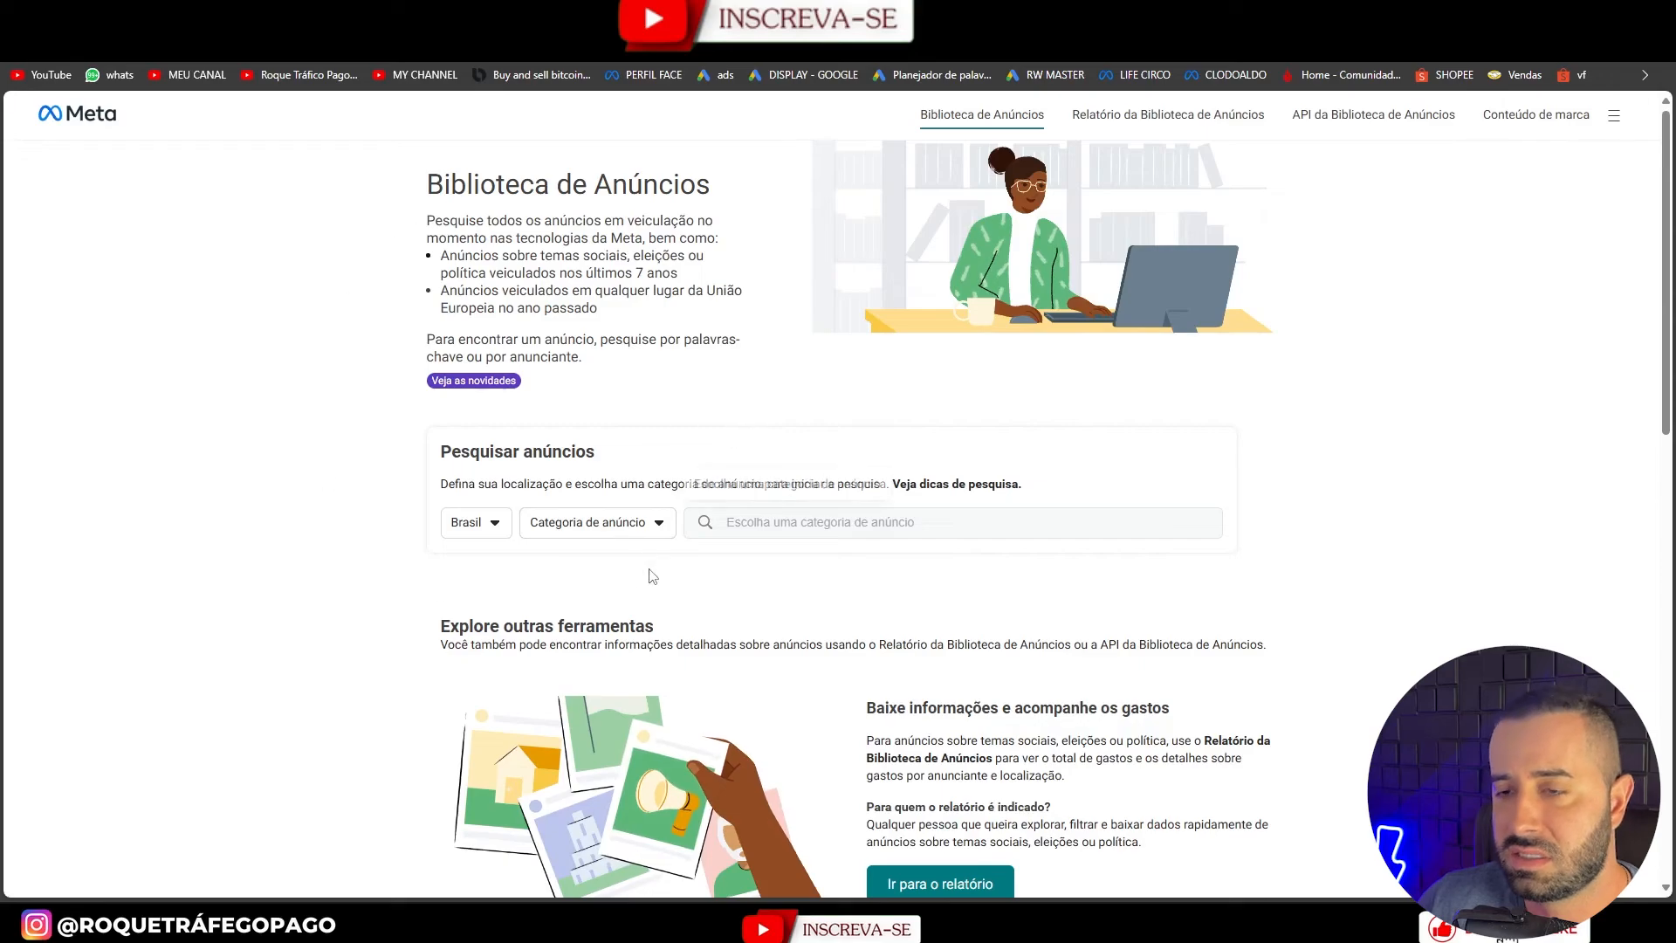
{"action": "left_click", "coordinate": [602, 523]}
{"action": "left_click", "coordinate": [616, 604]}
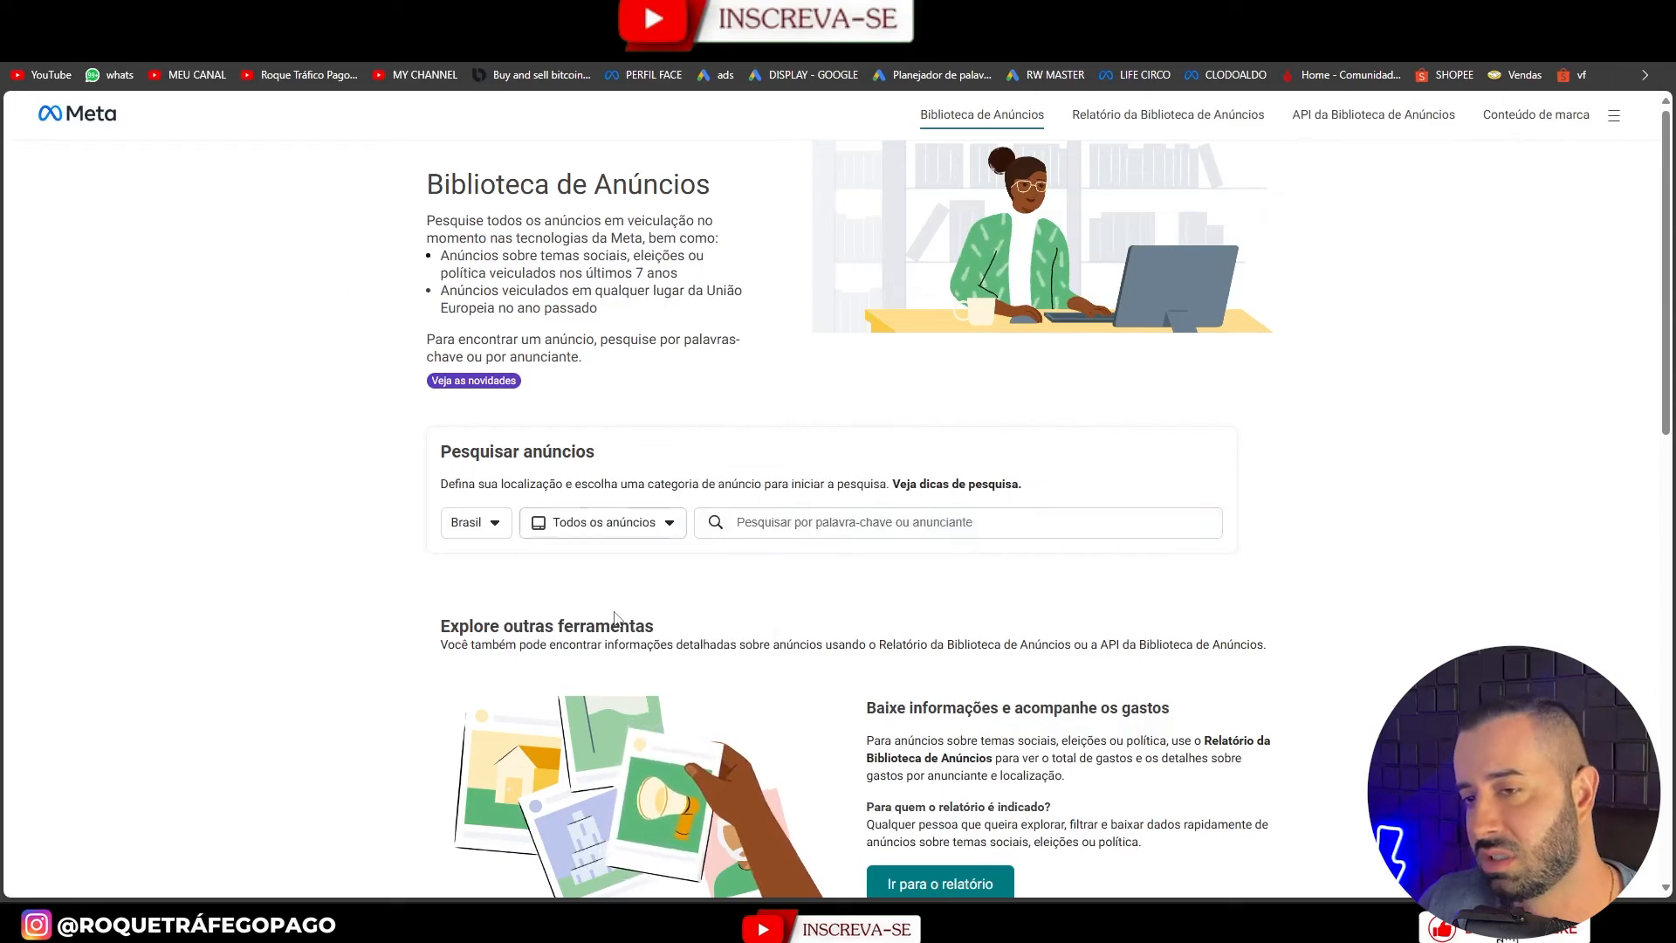
{"action": "type", "text": "PIZZA"}
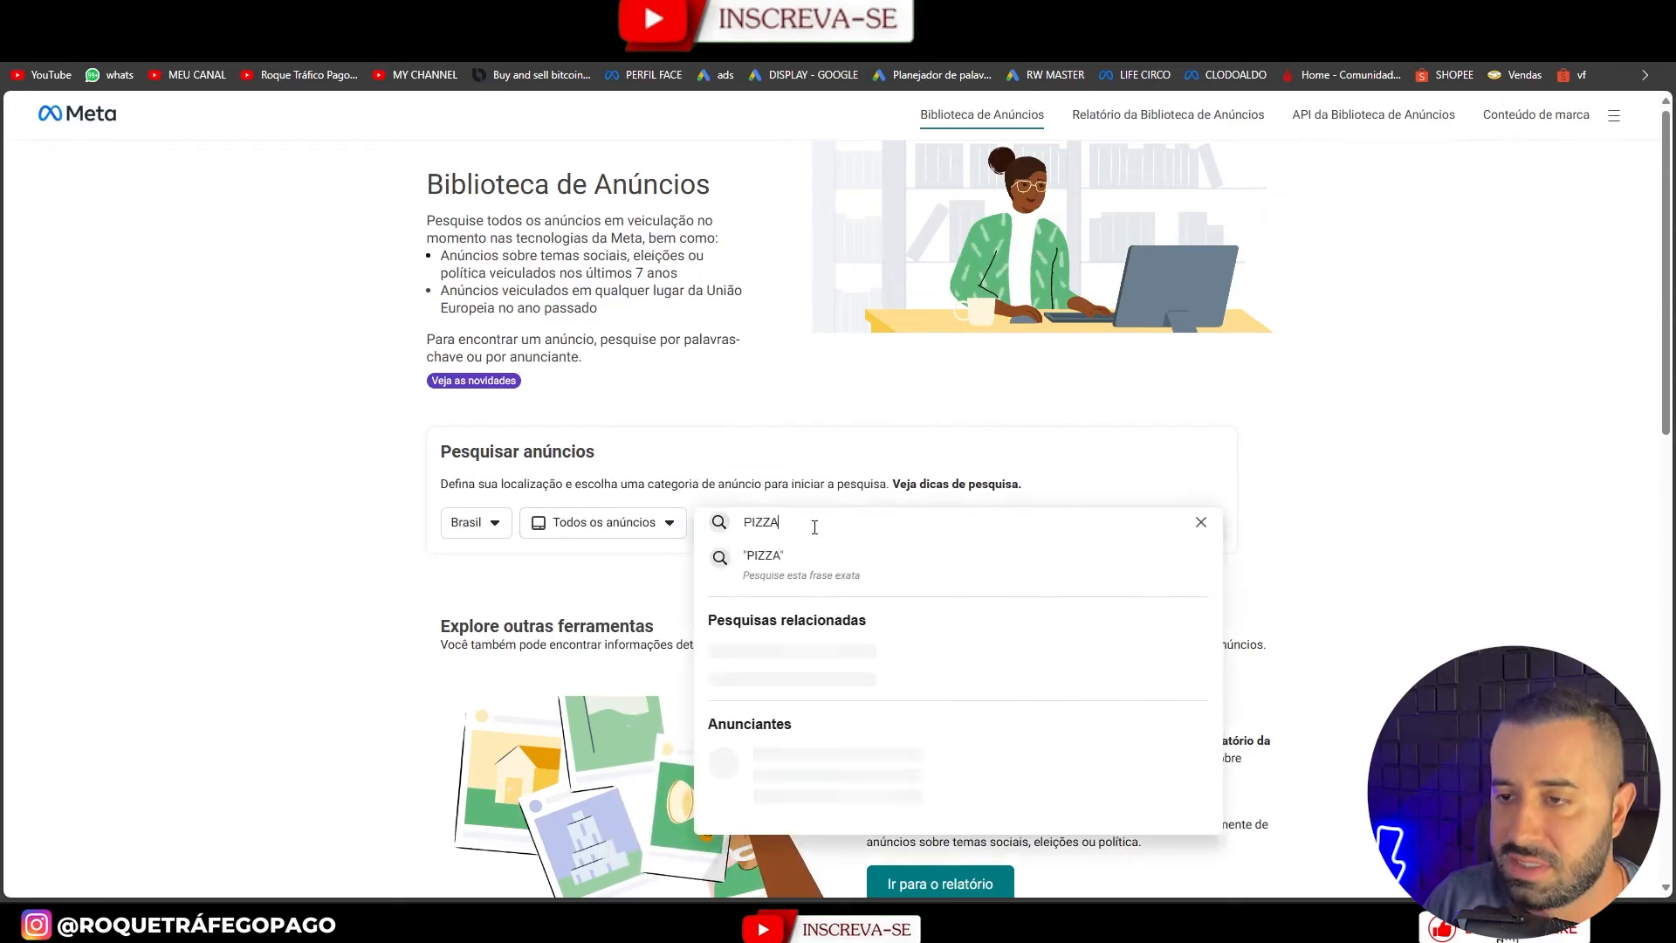
{"action": "key", "text": "Return"}
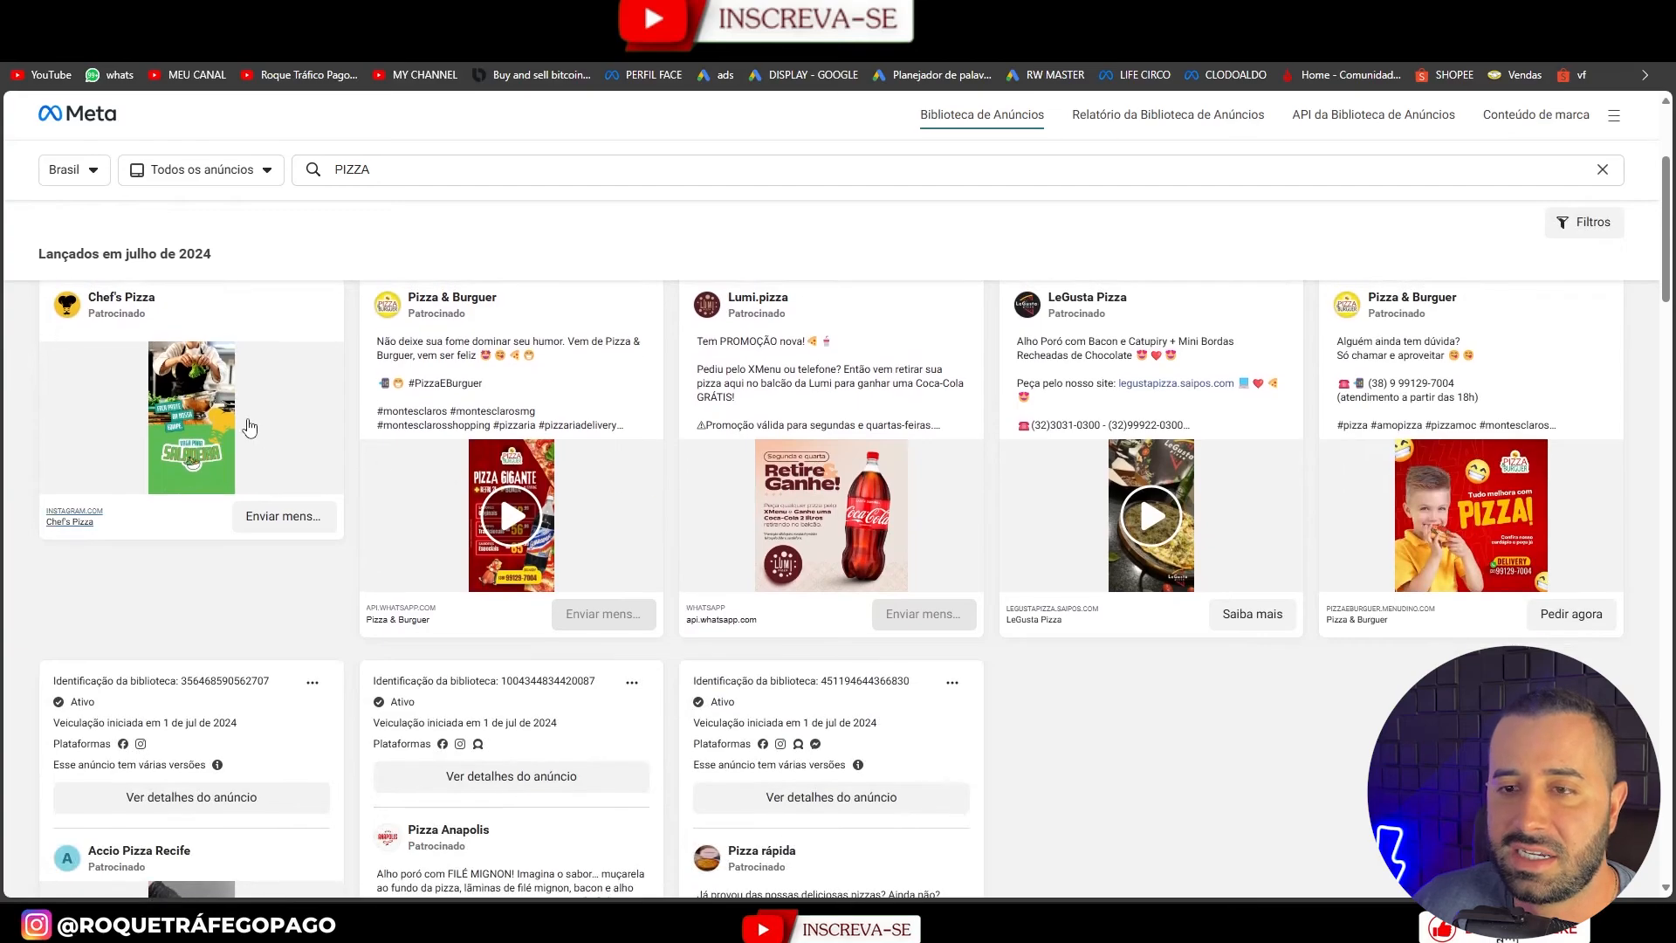
Expand the text of the Pizza & Burguer ad launched in July 2024 and play its video.
{"action": "scroll", "coordinate": [247, 419], "scroll_direction": "up", "scroll_amount": 1}
{"action": "mouse_move", "coordinate": [479, 384]}
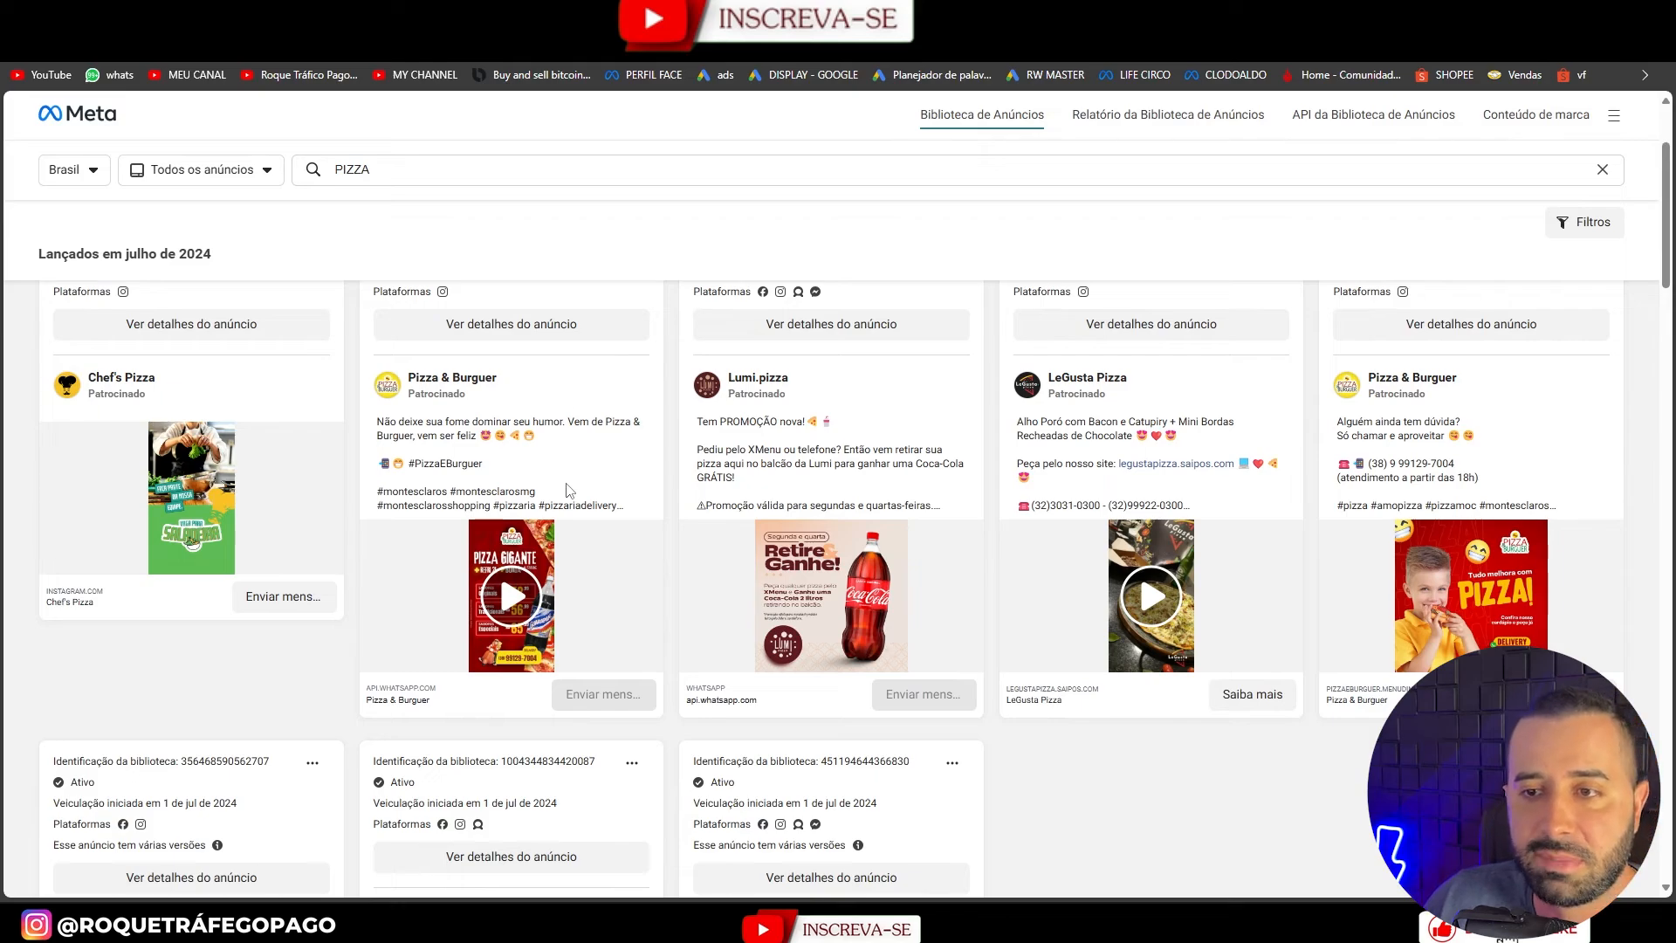
{"action": "left_click", "coordinate": [448, 444]}
{"action": "scroll", "coordinate": [571, 474], "scroll_direction": "down", "scroll_amount": 2}
{"action": "left_click", "coordinate": [511, 469]}
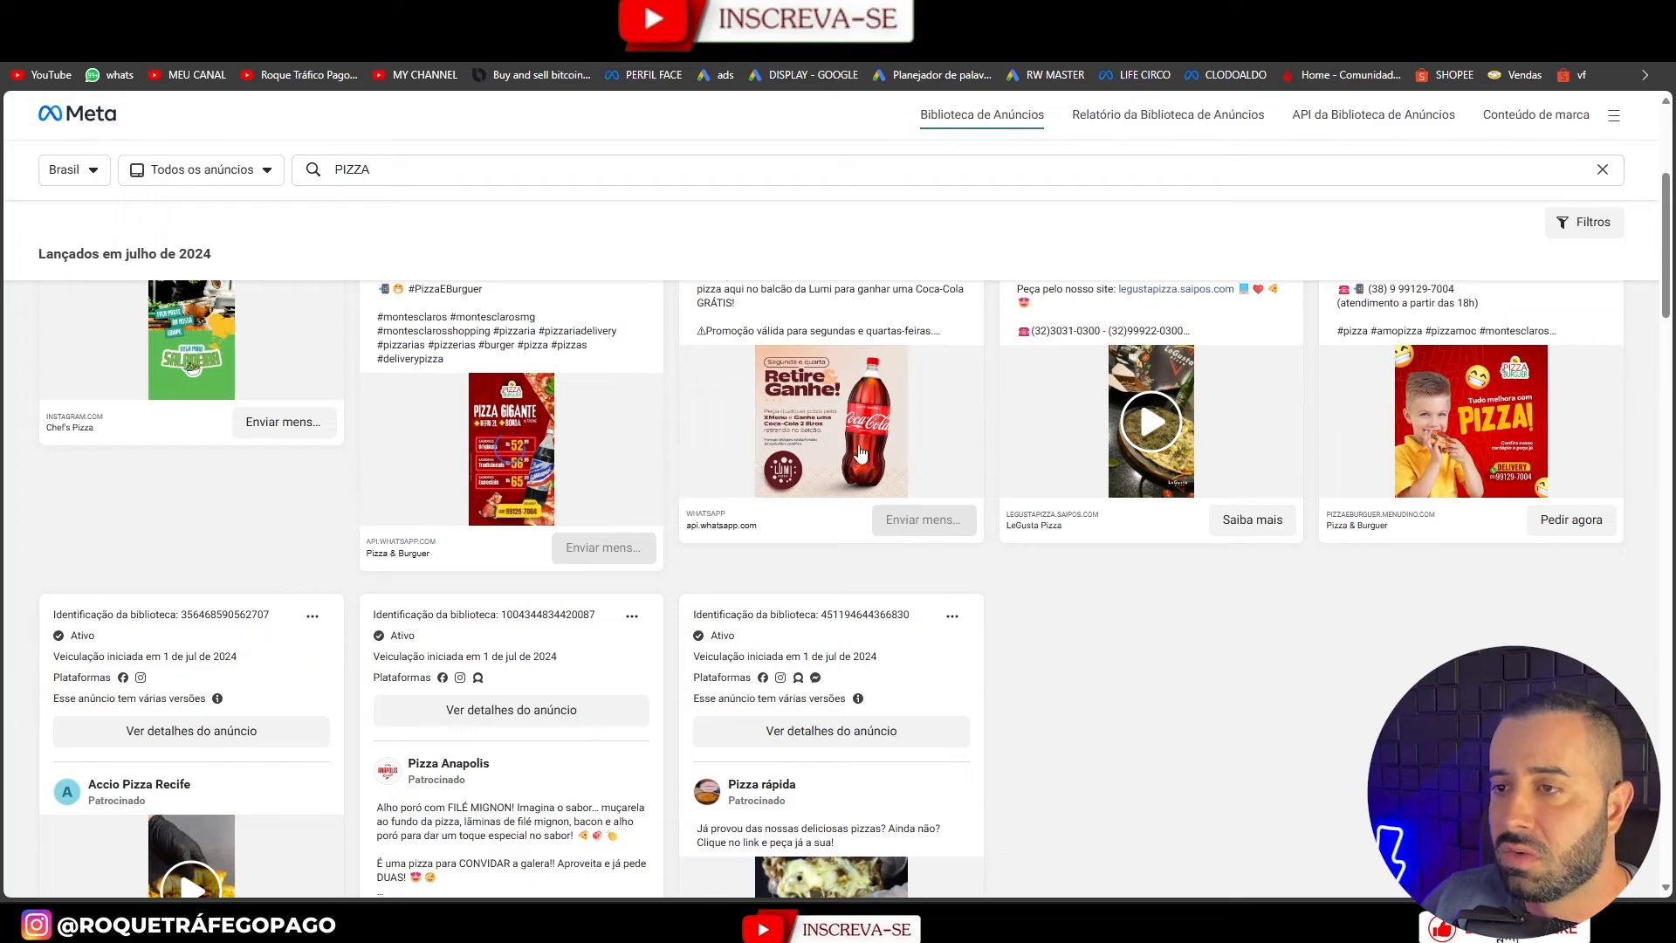
Browse the other pizza ads from June 2024, comparing their creatives, texts and call-to-action buttons.
{"action": "scroll", "coordinate": [860, 451], "scroll_direction": "down", "scroll_amount": 15}
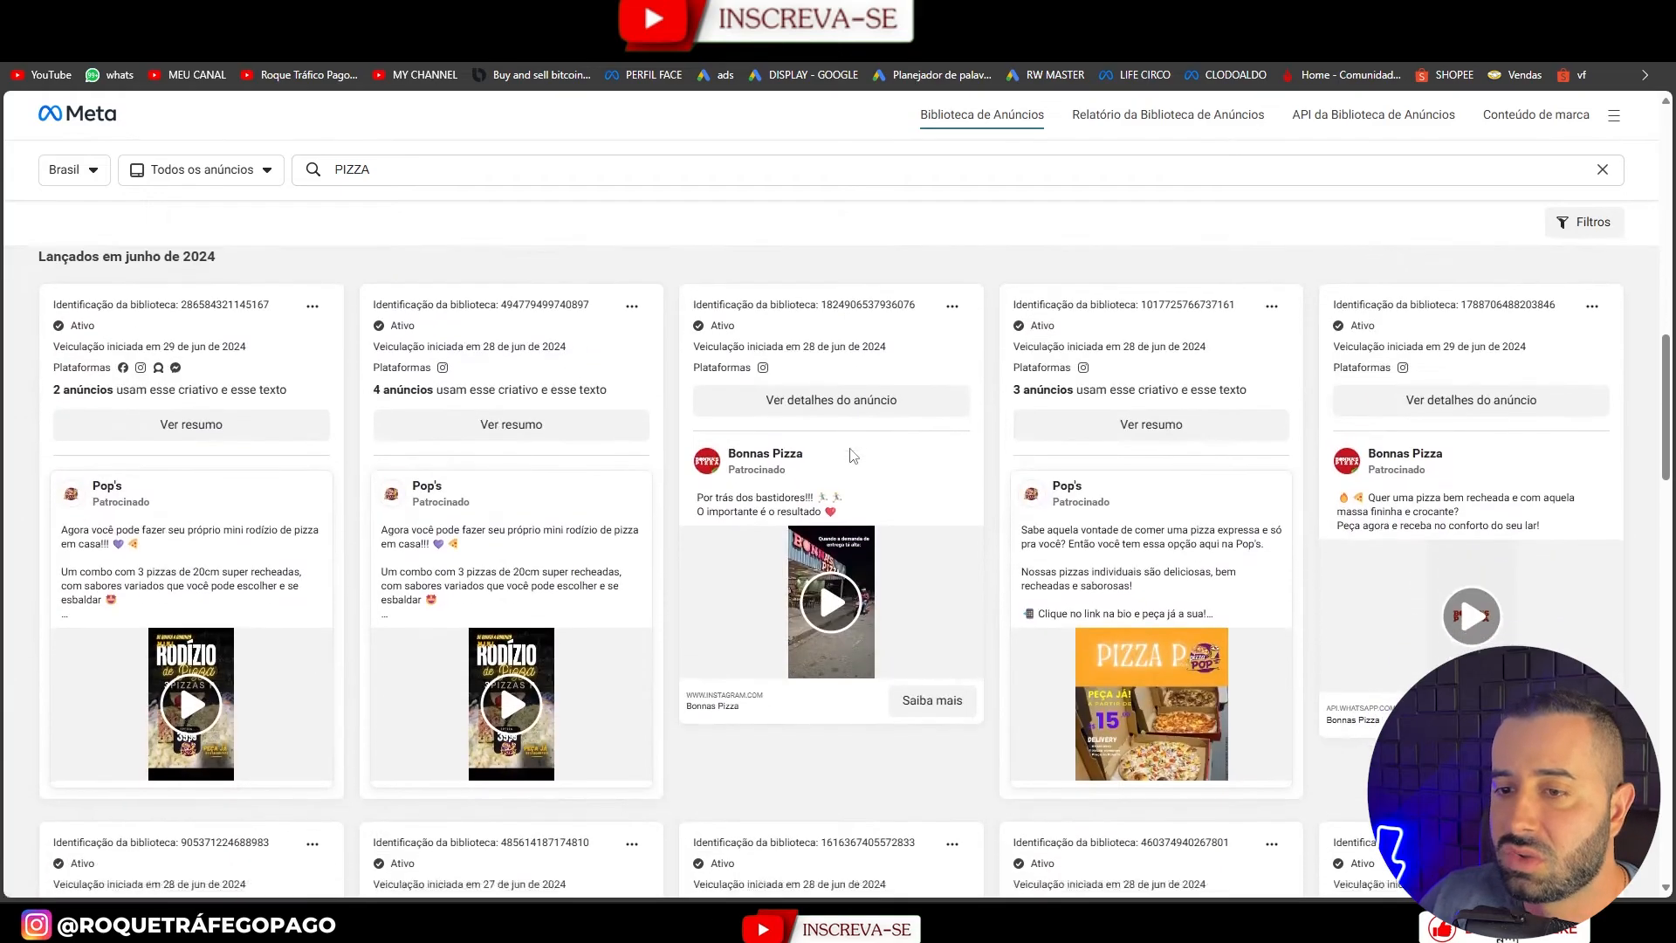
{"action": "scroll", "coordinate": [853, 455], "scroll_direction": "down", "scroll_amount": 10}
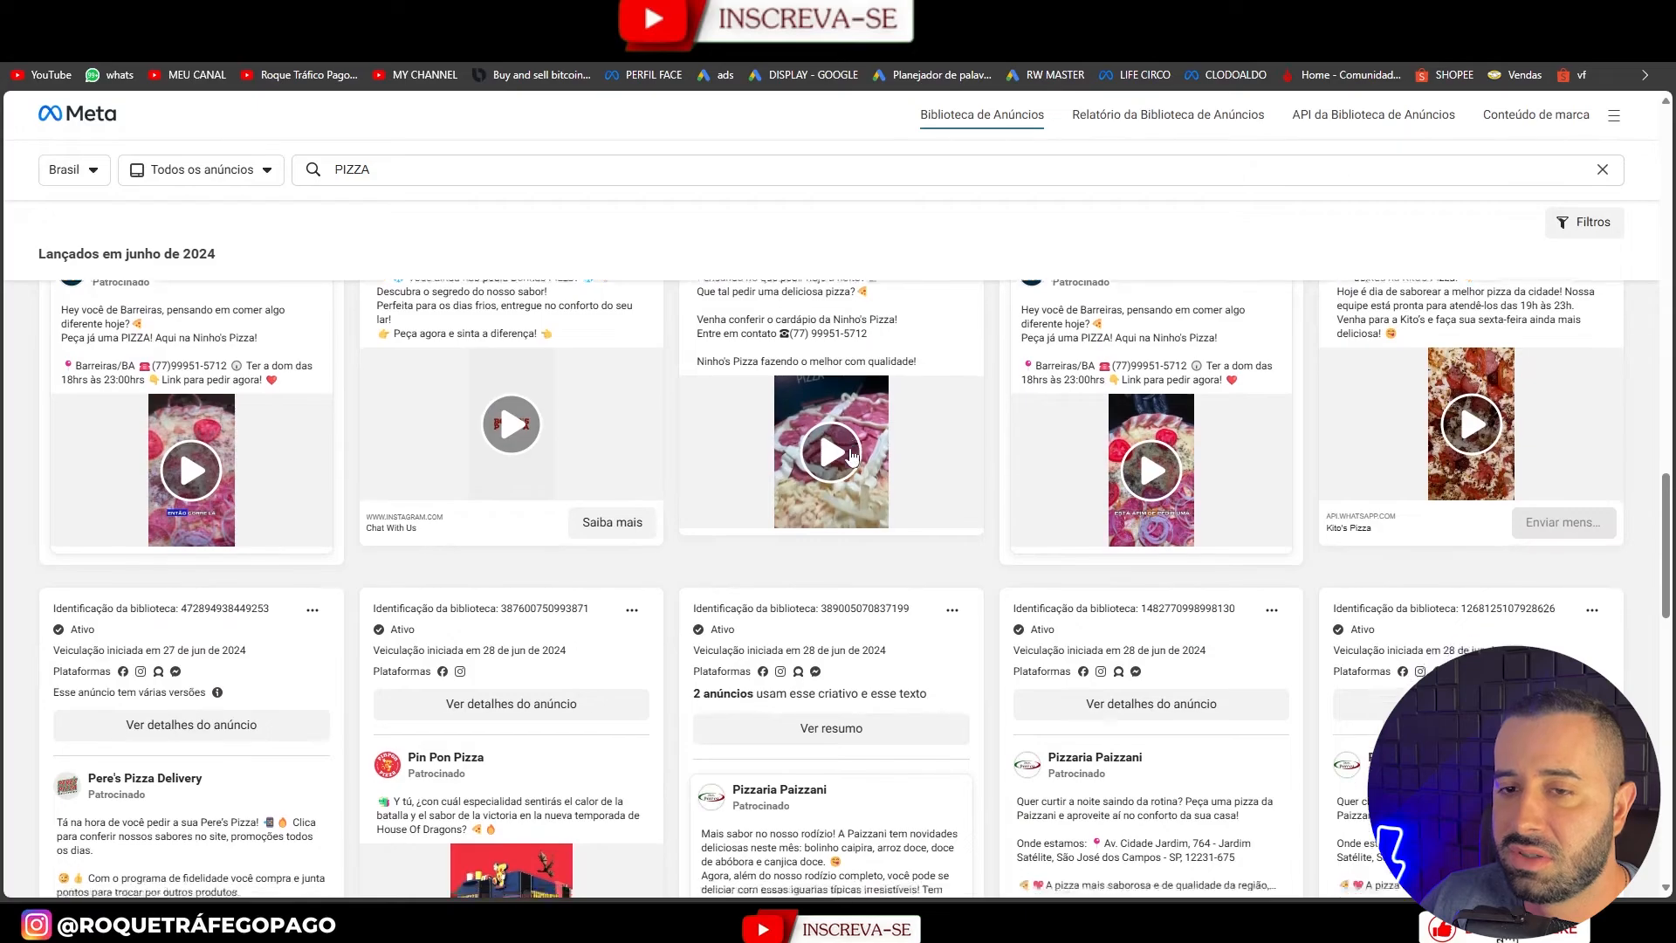
{"action": "scroll", "coordinate": [852, 454], "scroll_direction": "down", "scroll_amount": 3}
{"action": "scroll", "coordinate": [655, 513], "scroll_direction": "up", "scroll_amount": 5}
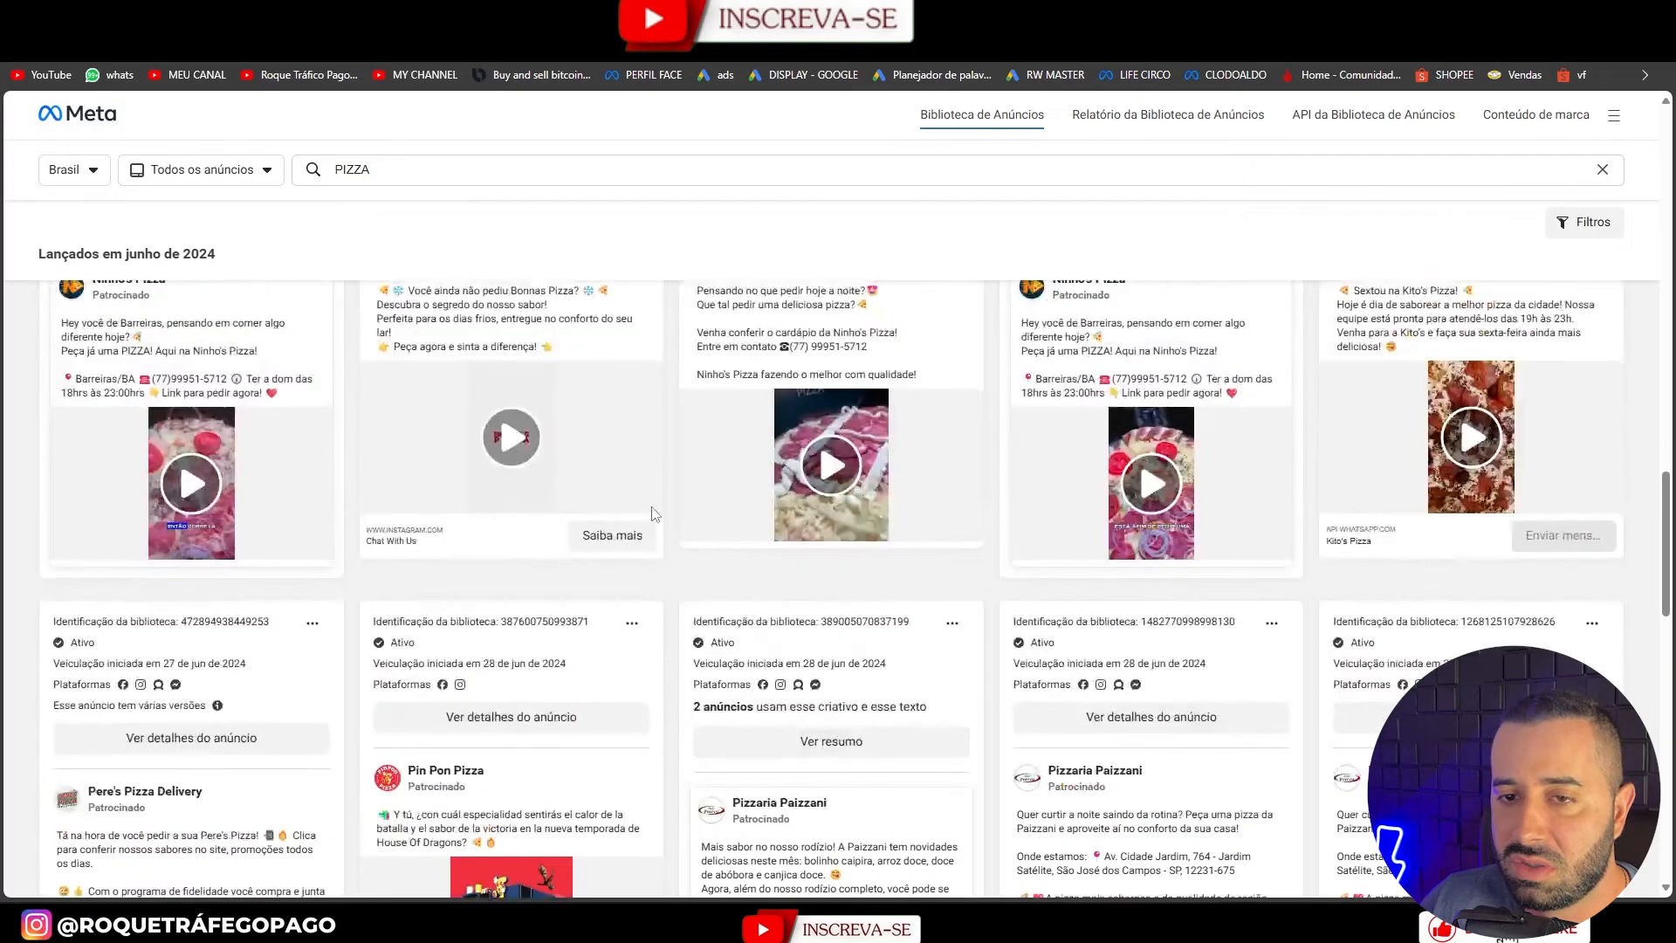
{"action": "scroll", "coordinate": [768, 557], "scroll_direction": "down", "scroll_amount": 9}
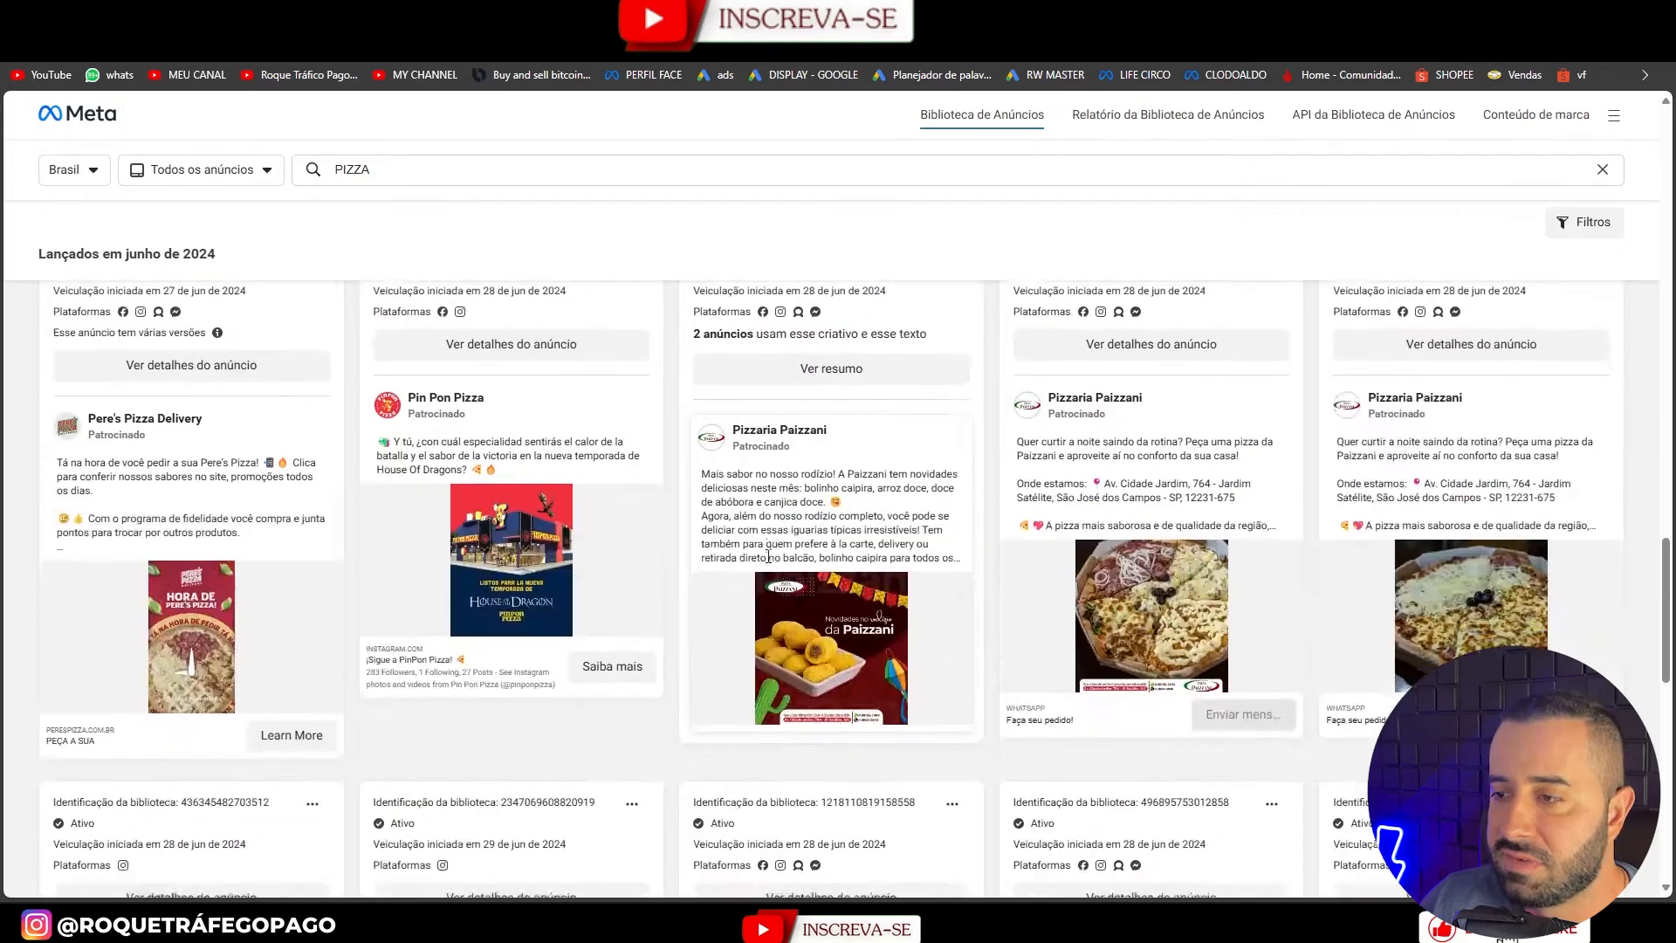
{"action": "scroll", "coordinate": [768, 557], "scroll_direction": "down", "scroll_amount": 10}
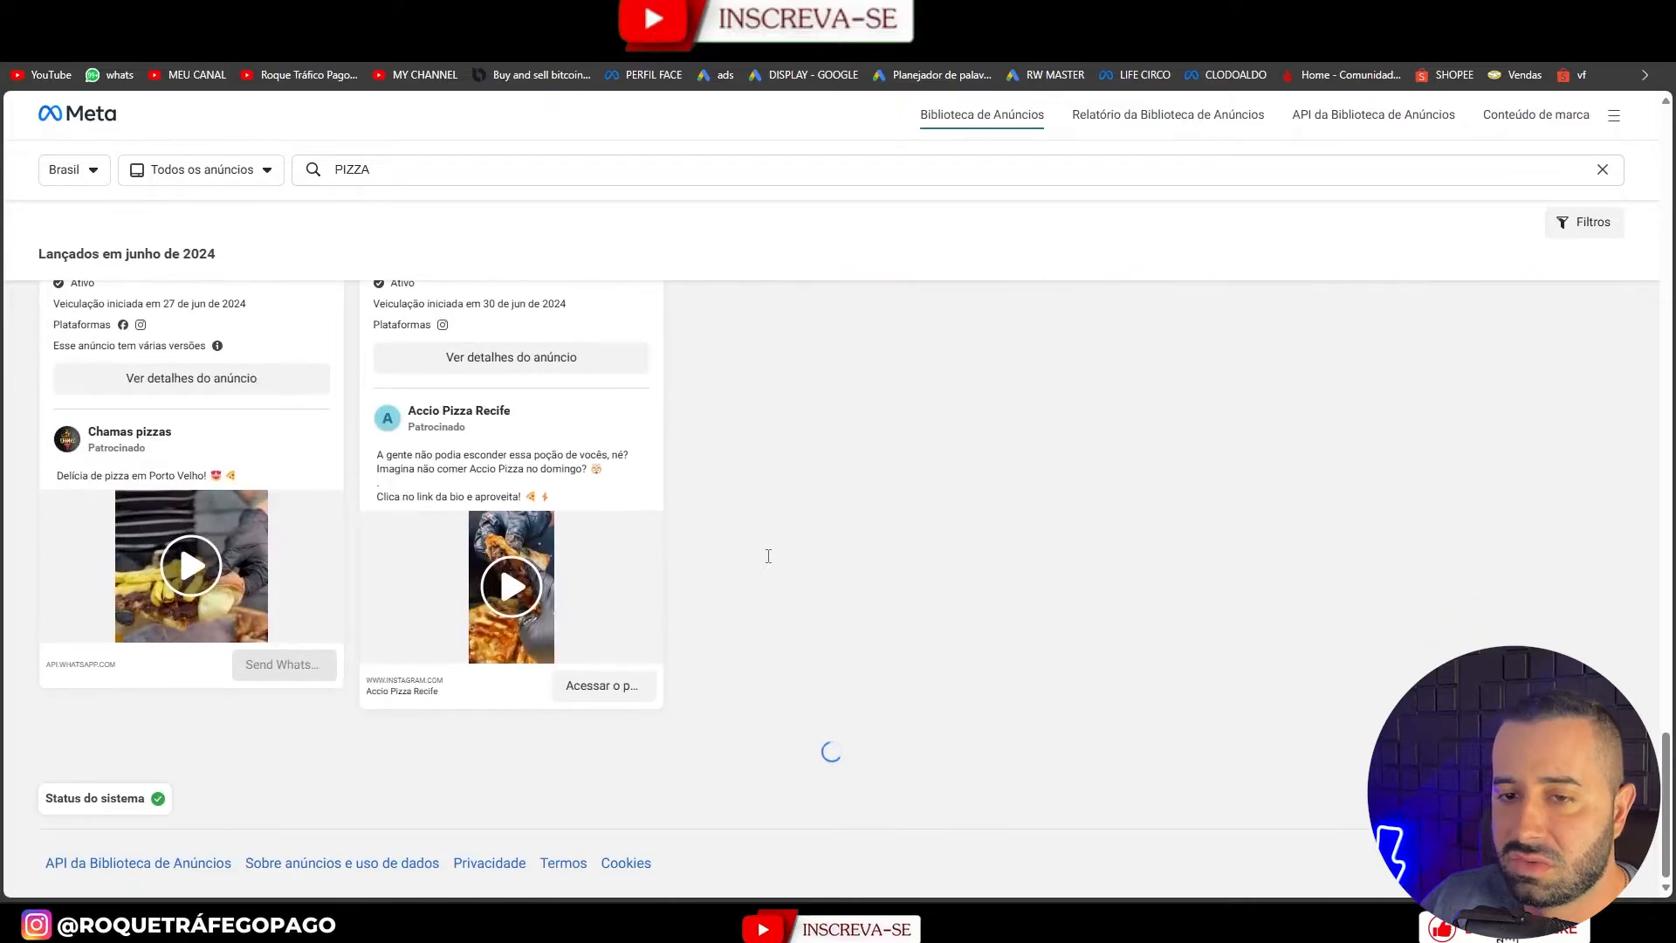
{"action": "scroll", "coordinate": [528, 650], "scroll_direction": "down", "scroll_amount": 10}
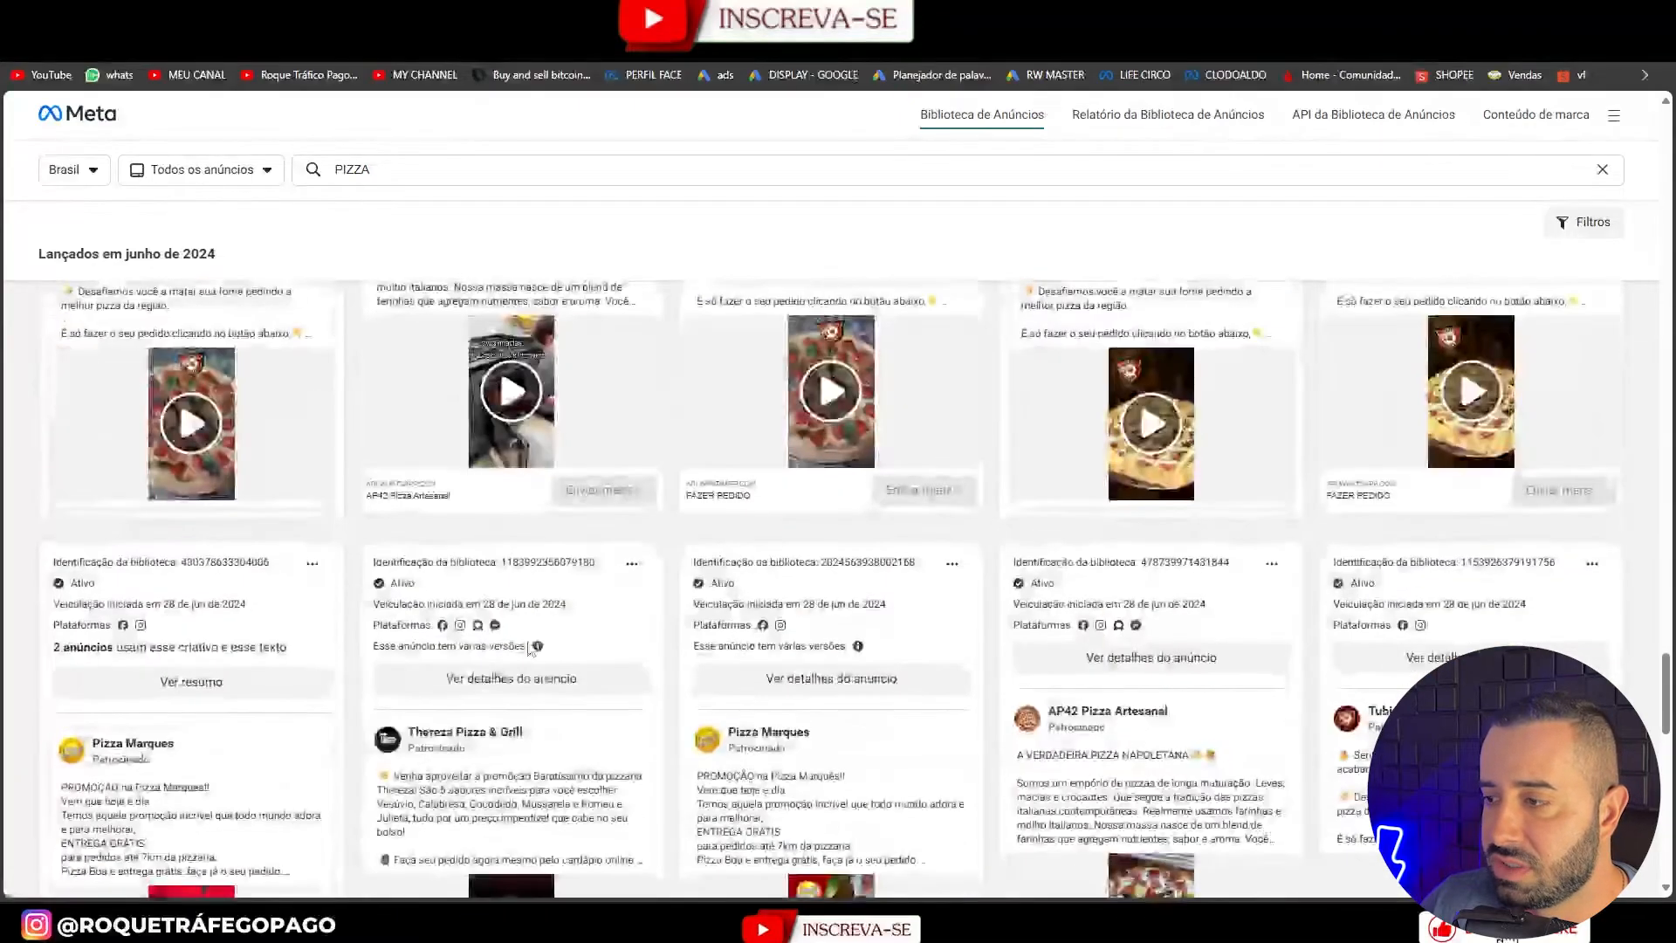
{"action": "scroll", "coordinate": [528, 651], "scroll_direction": "down", "scroll_amount": 10}
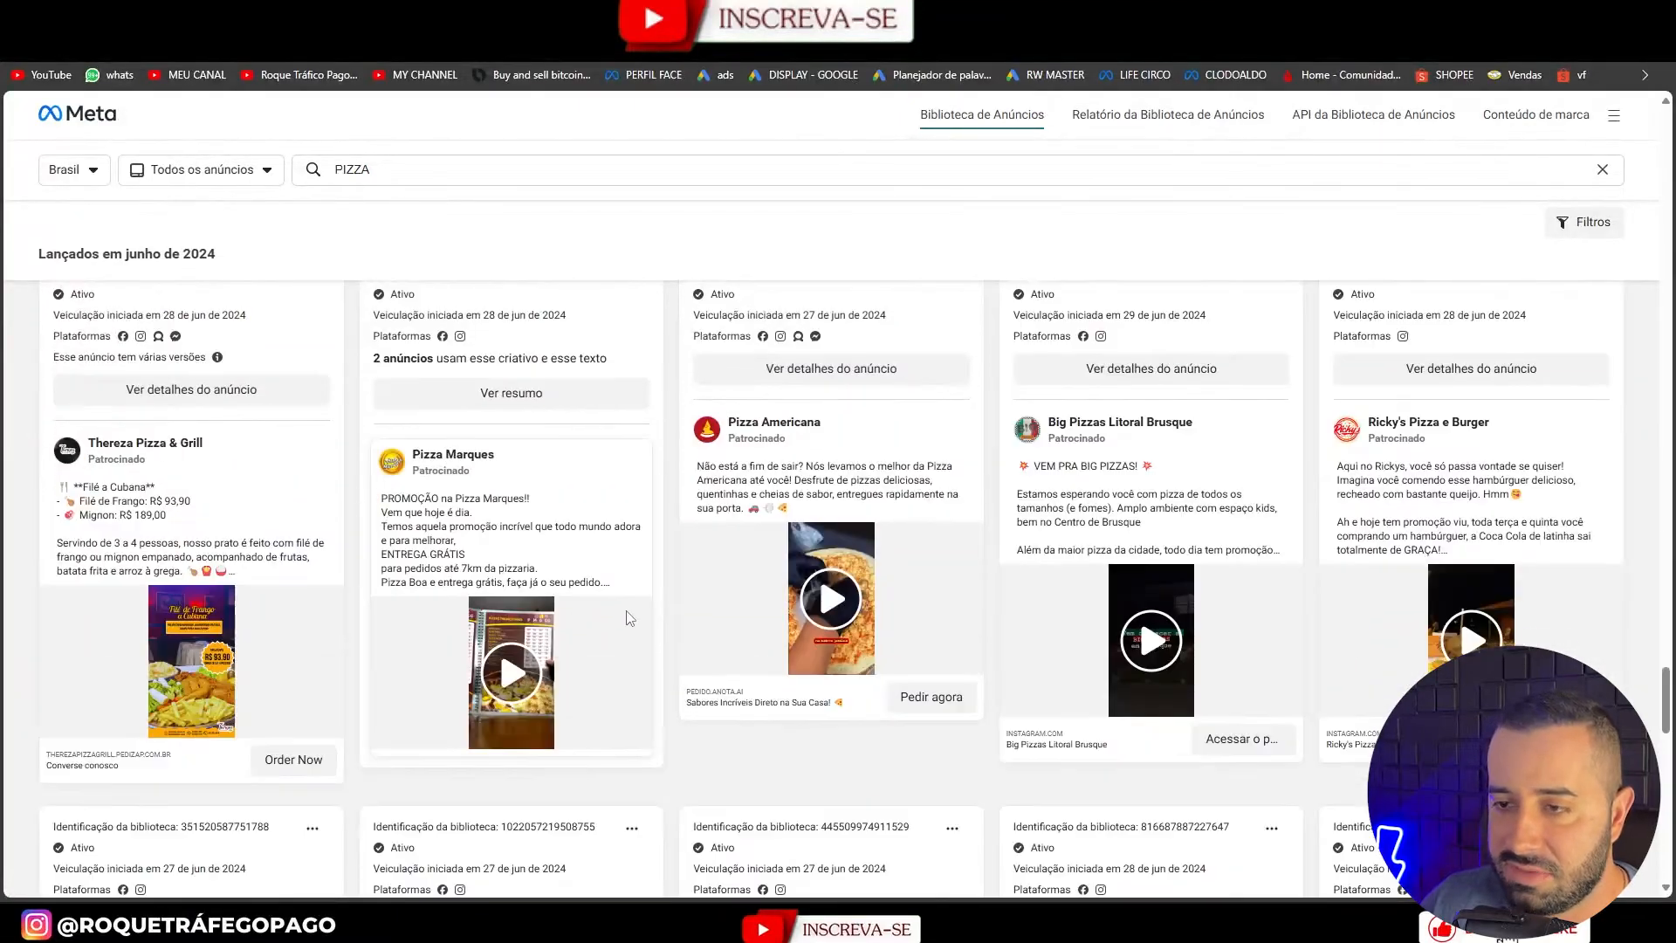
{"action": "scroll", "coordinate": [629, 618], "scroll_direction": "down", "scroll_amount": 10}
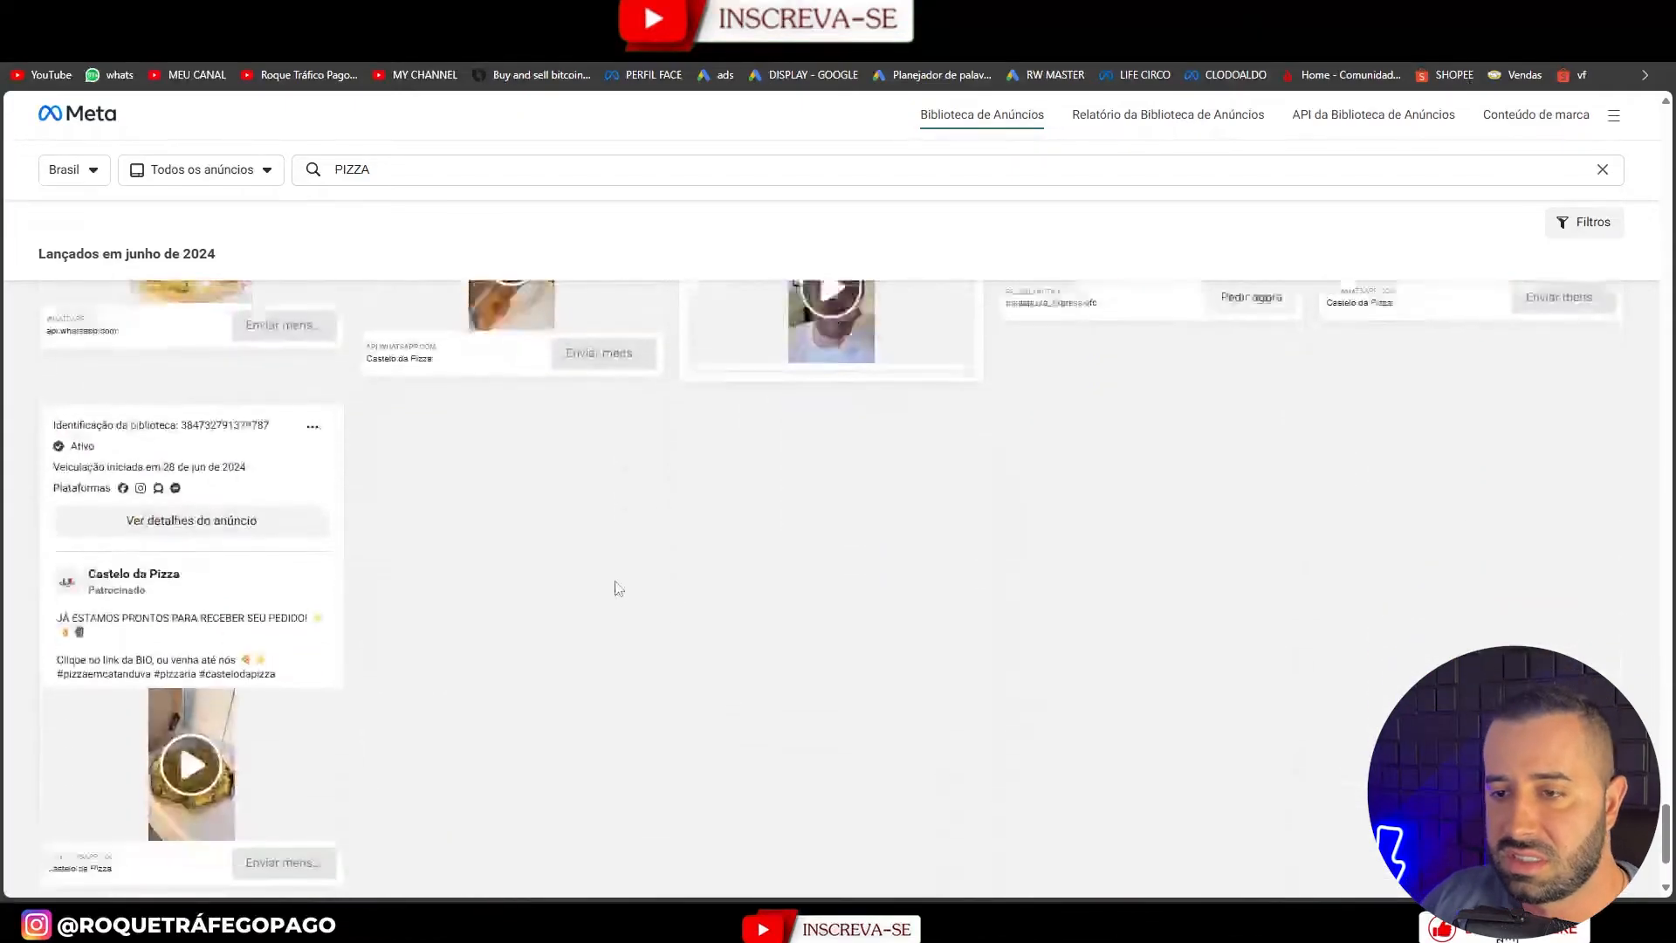
{"action": "scroll", "coordinate": [615, 588], "scroll_direction": "down", "scroll_amount": 5}
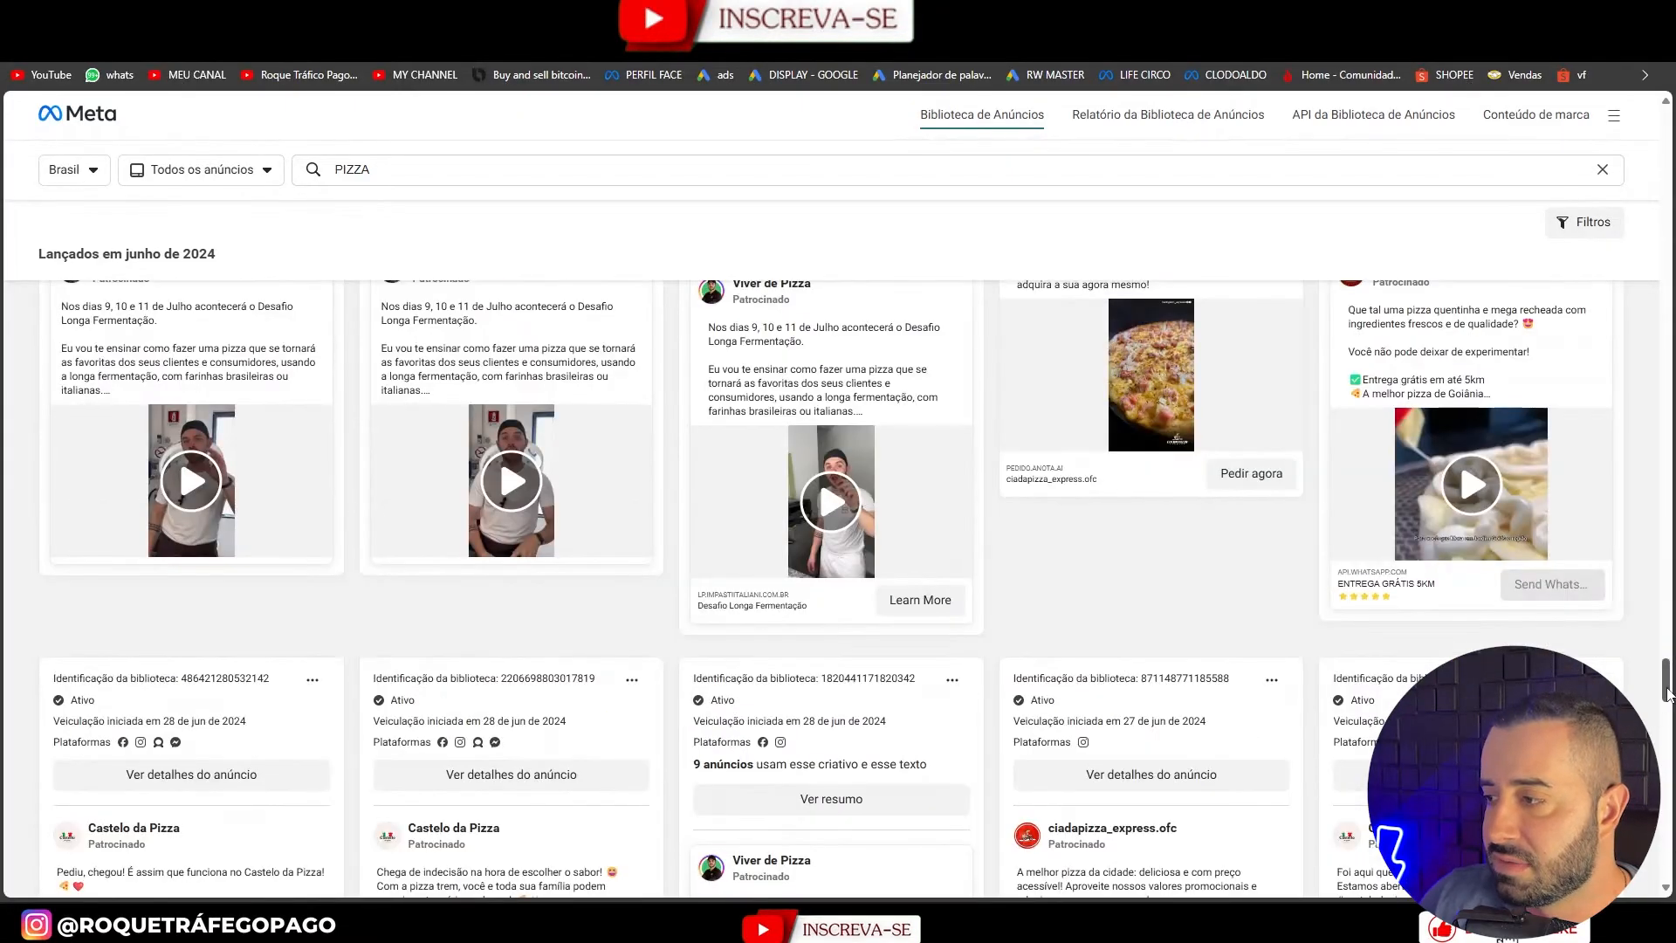
Replace the ad library search term with "HAMBURGUER".
{"action": "left_click_drag", "start_coordinate": [1665, 676], "coordinate": [1665, 140]}
{"action": "left_click_drag", "start_coordinate": [384, 170], "coordinate": [252, 164]}
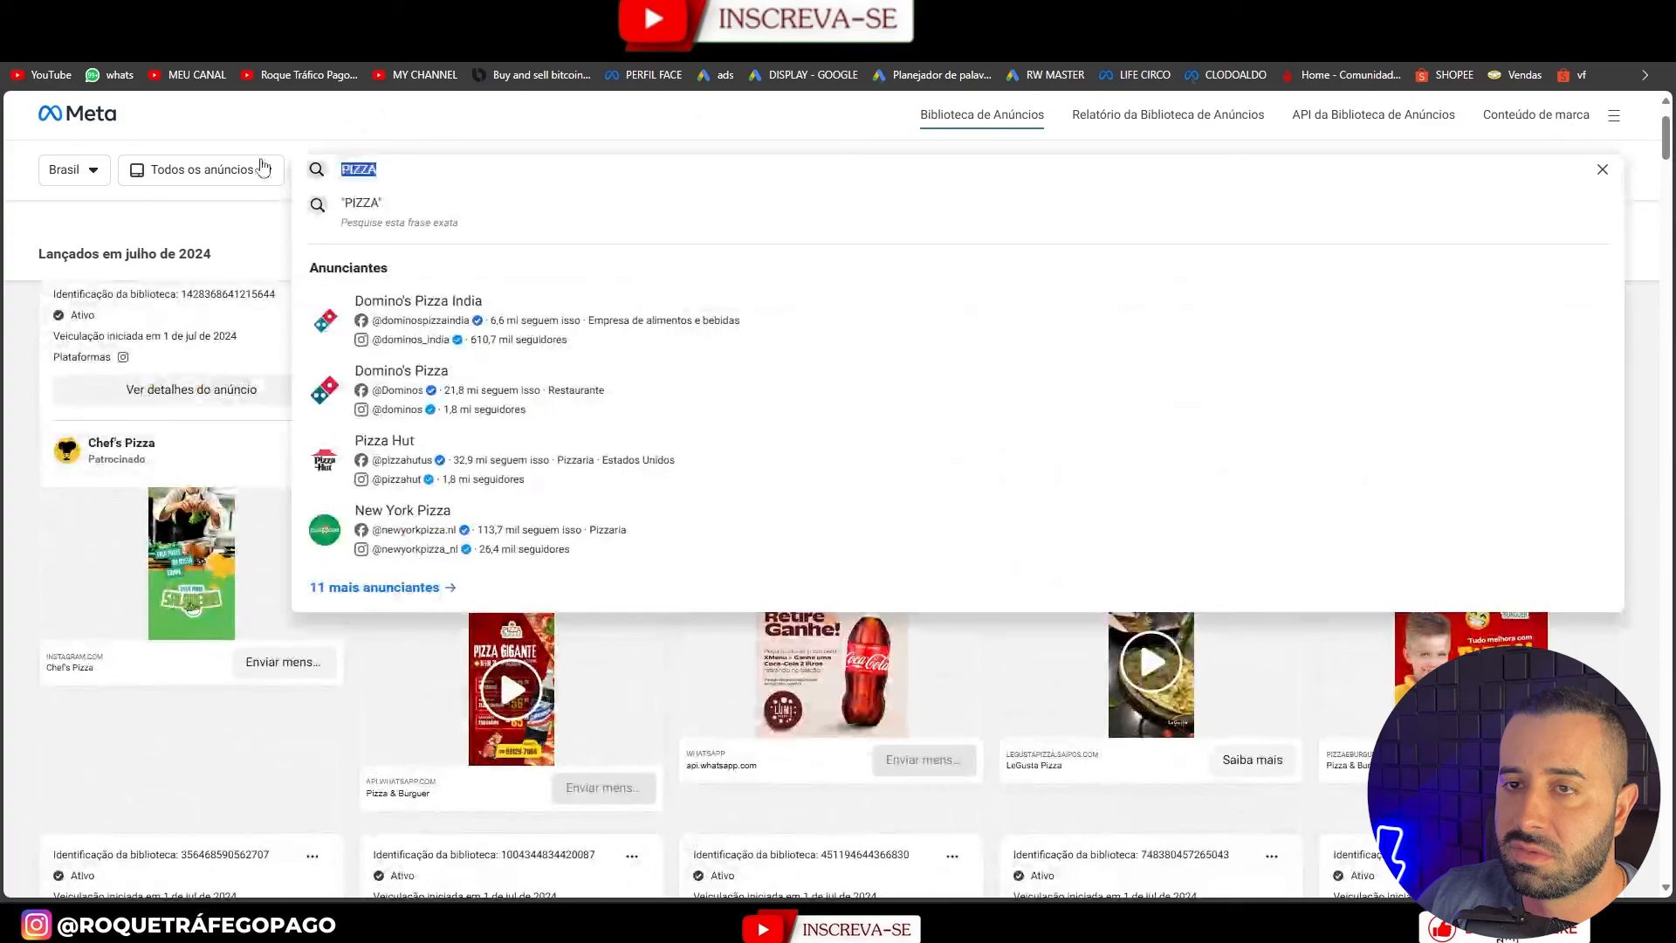
{"action": "type", "text": "HUM"}
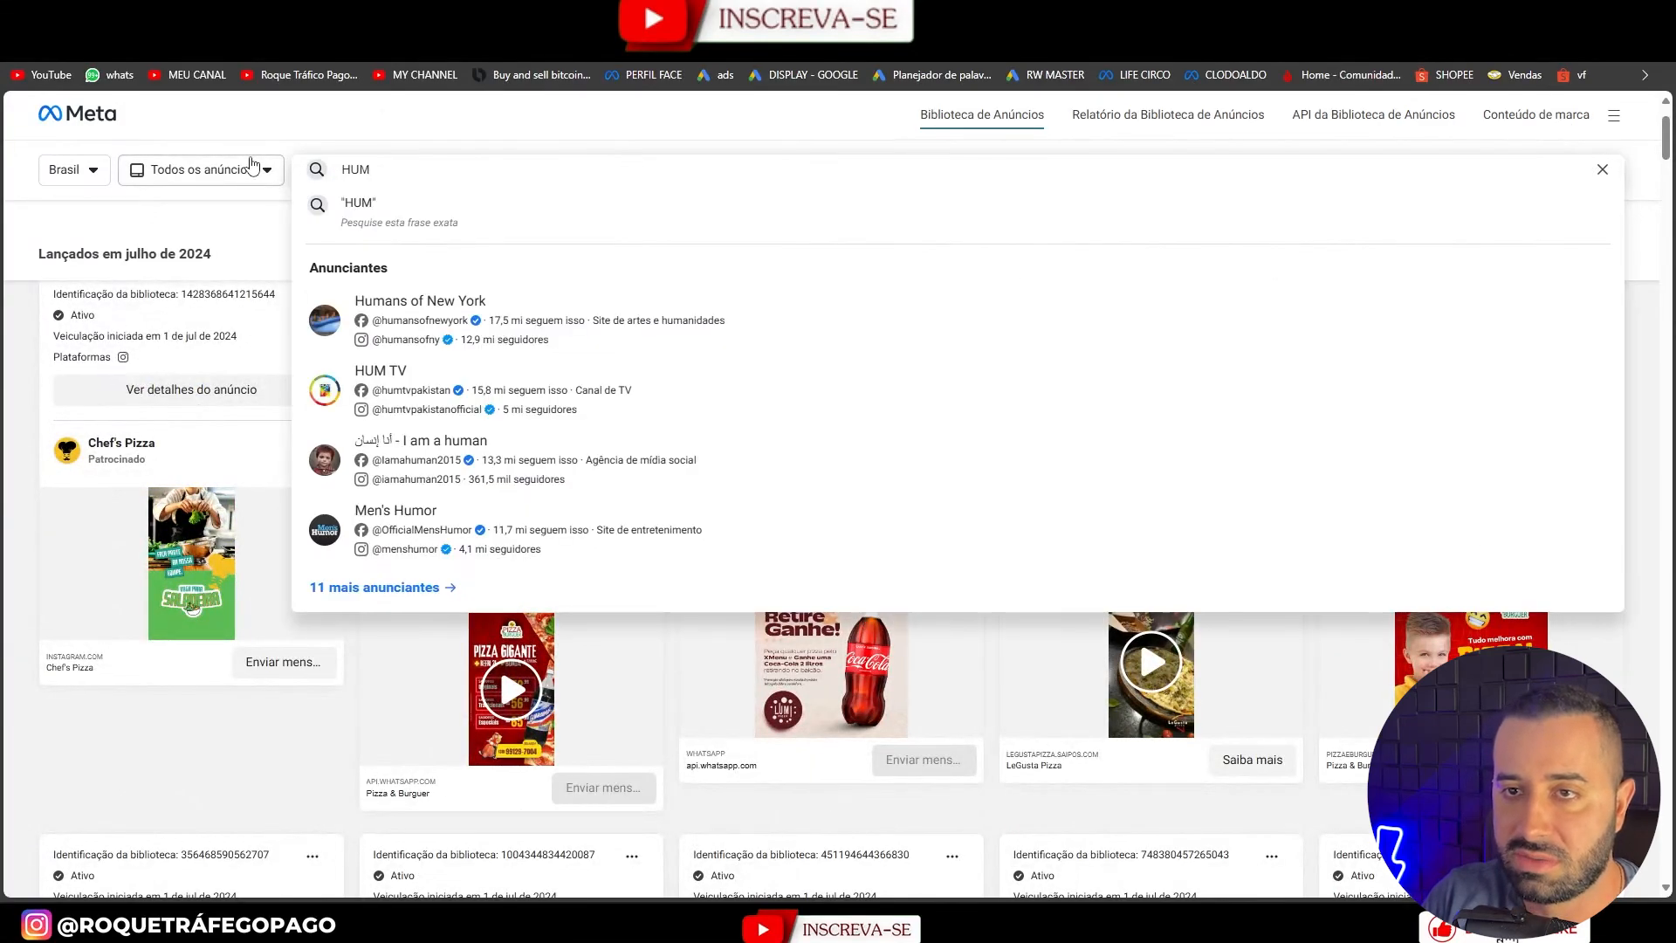
{"action": "key", "text": "BackSpace"}
{"action": "key", "text": "BackSpace"}
{"action": "type", "text": "A"}
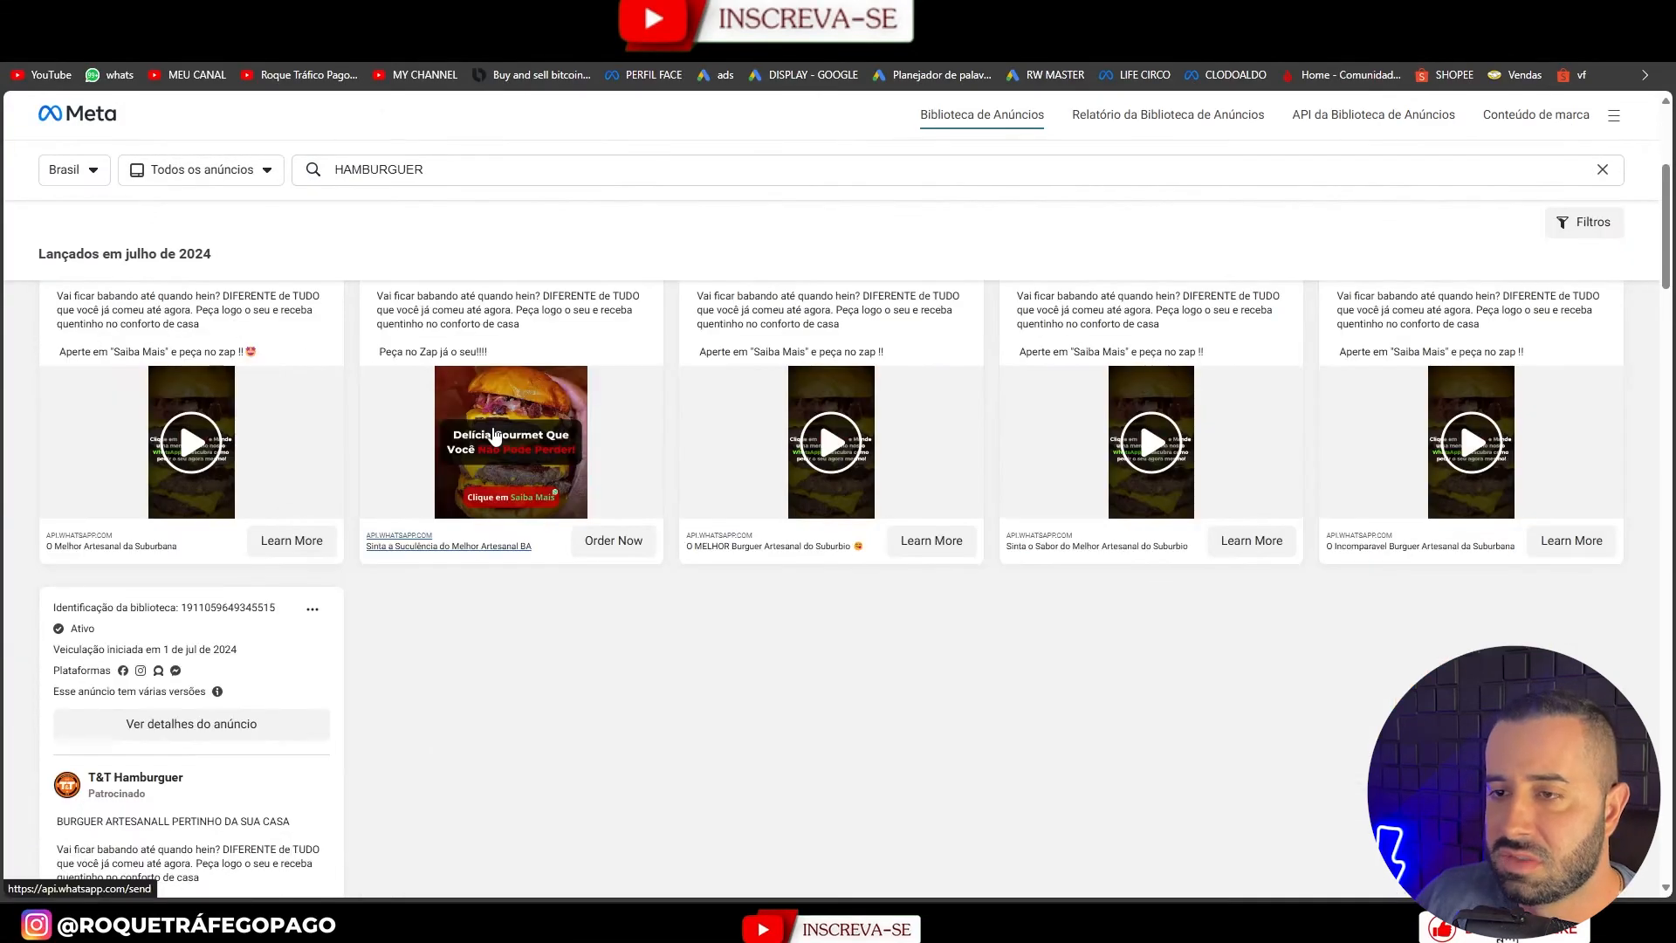
View the "Delícia Gourmet" image of the T&T Hamburguer ad in its own tab, then close that tab.
{"action": "left_click", "coordinate": [494, 436]}
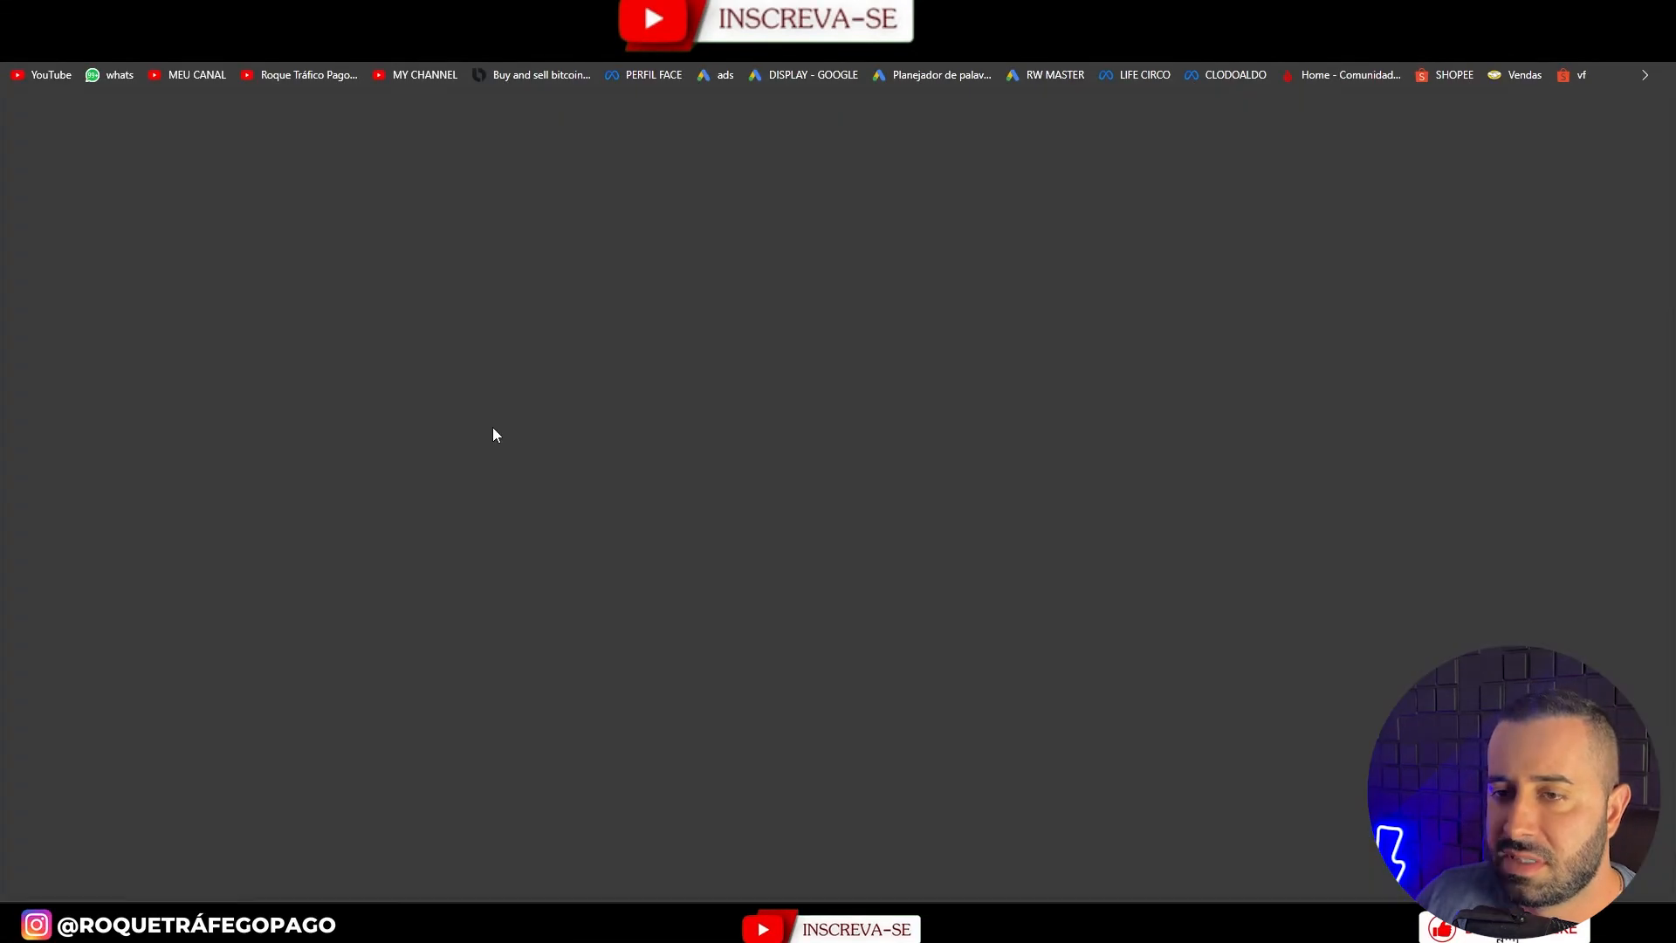
{"action": "key", "text": "ctrl+w"}
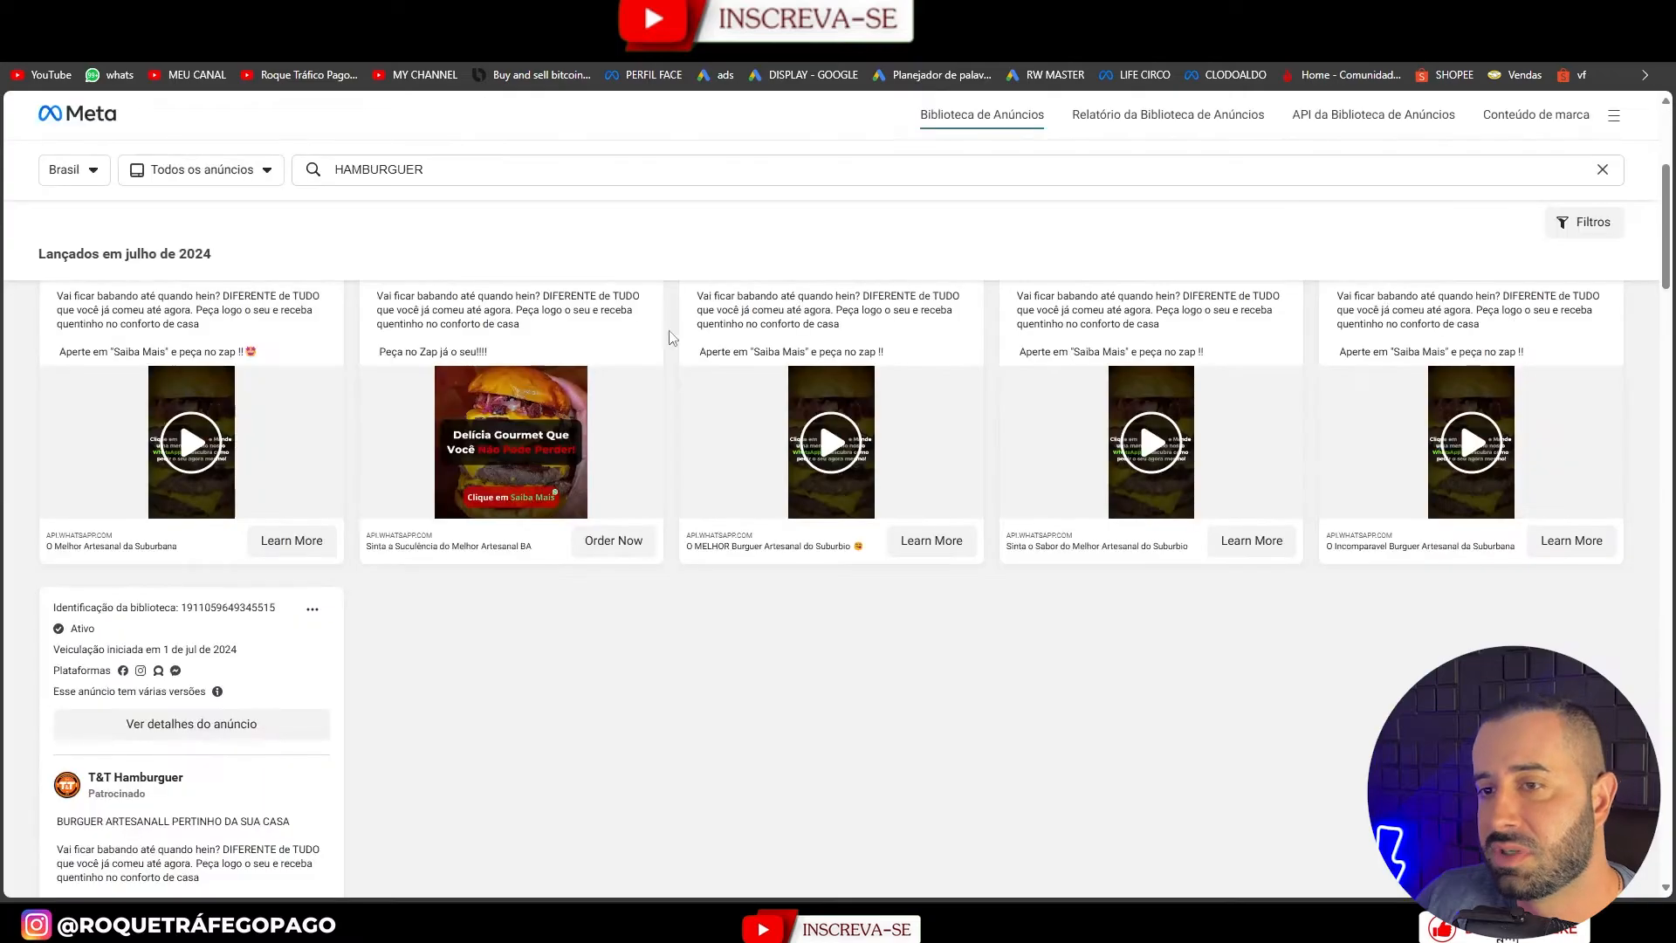
{"action": "scroll", "coordinate": [567, 535], "scroll_direction": "up", "scroll_amount": 2}
{"action": "right_click", "coordinate": [504, 614]}
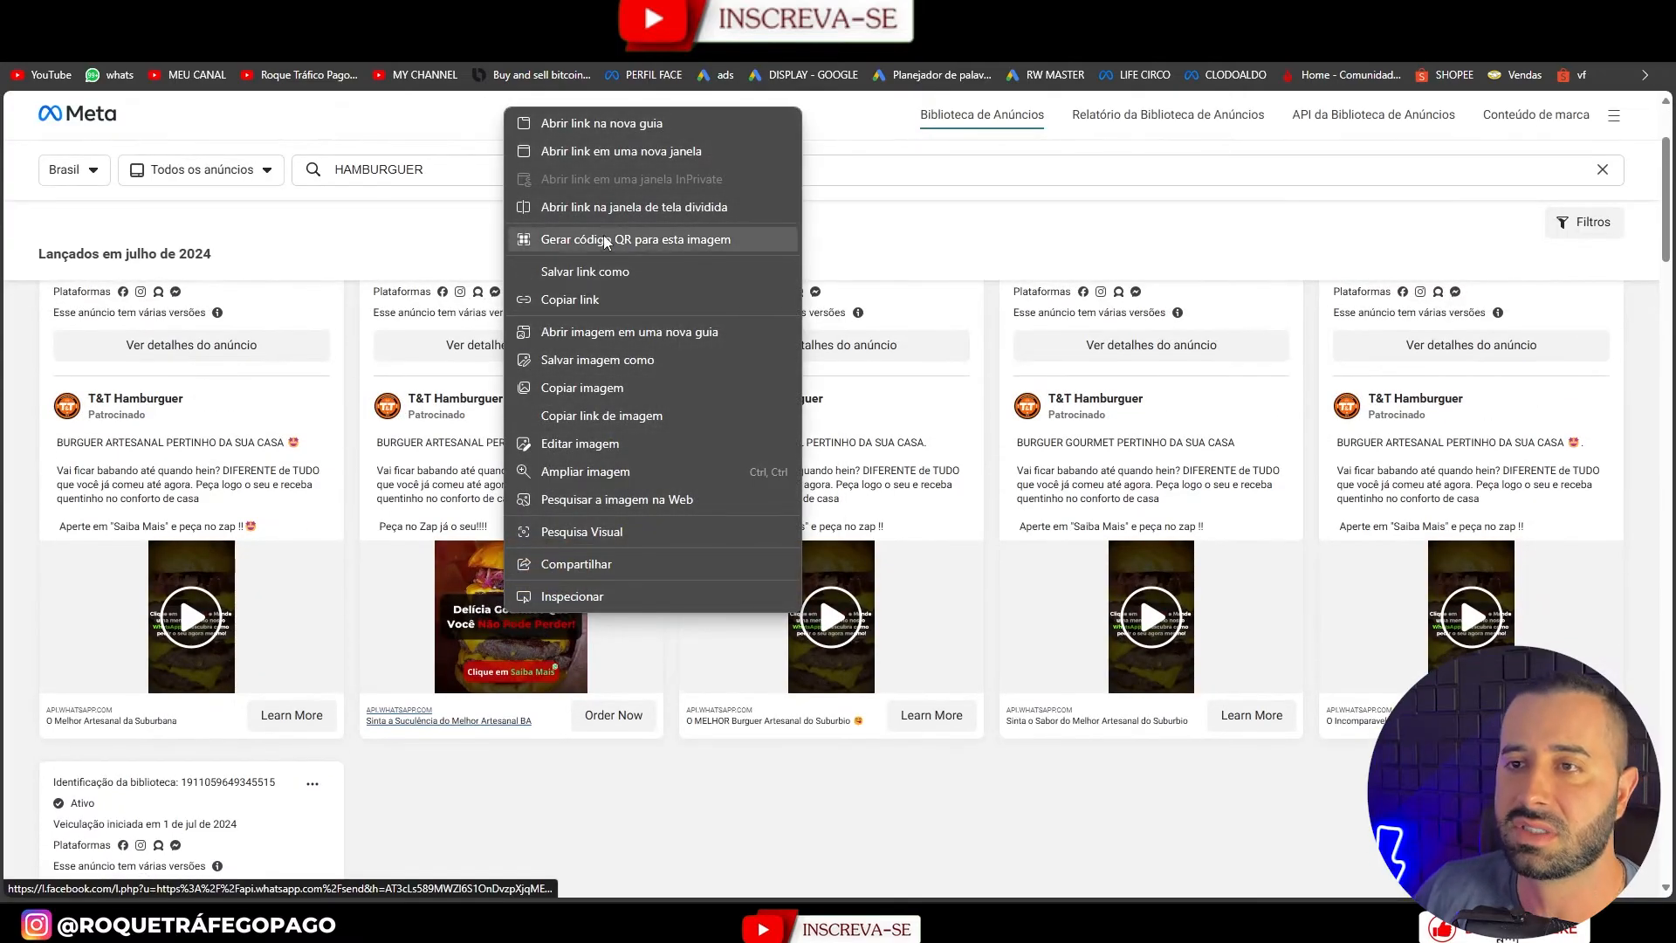
{"action": "left_click", "coordinate": [629, 331]}
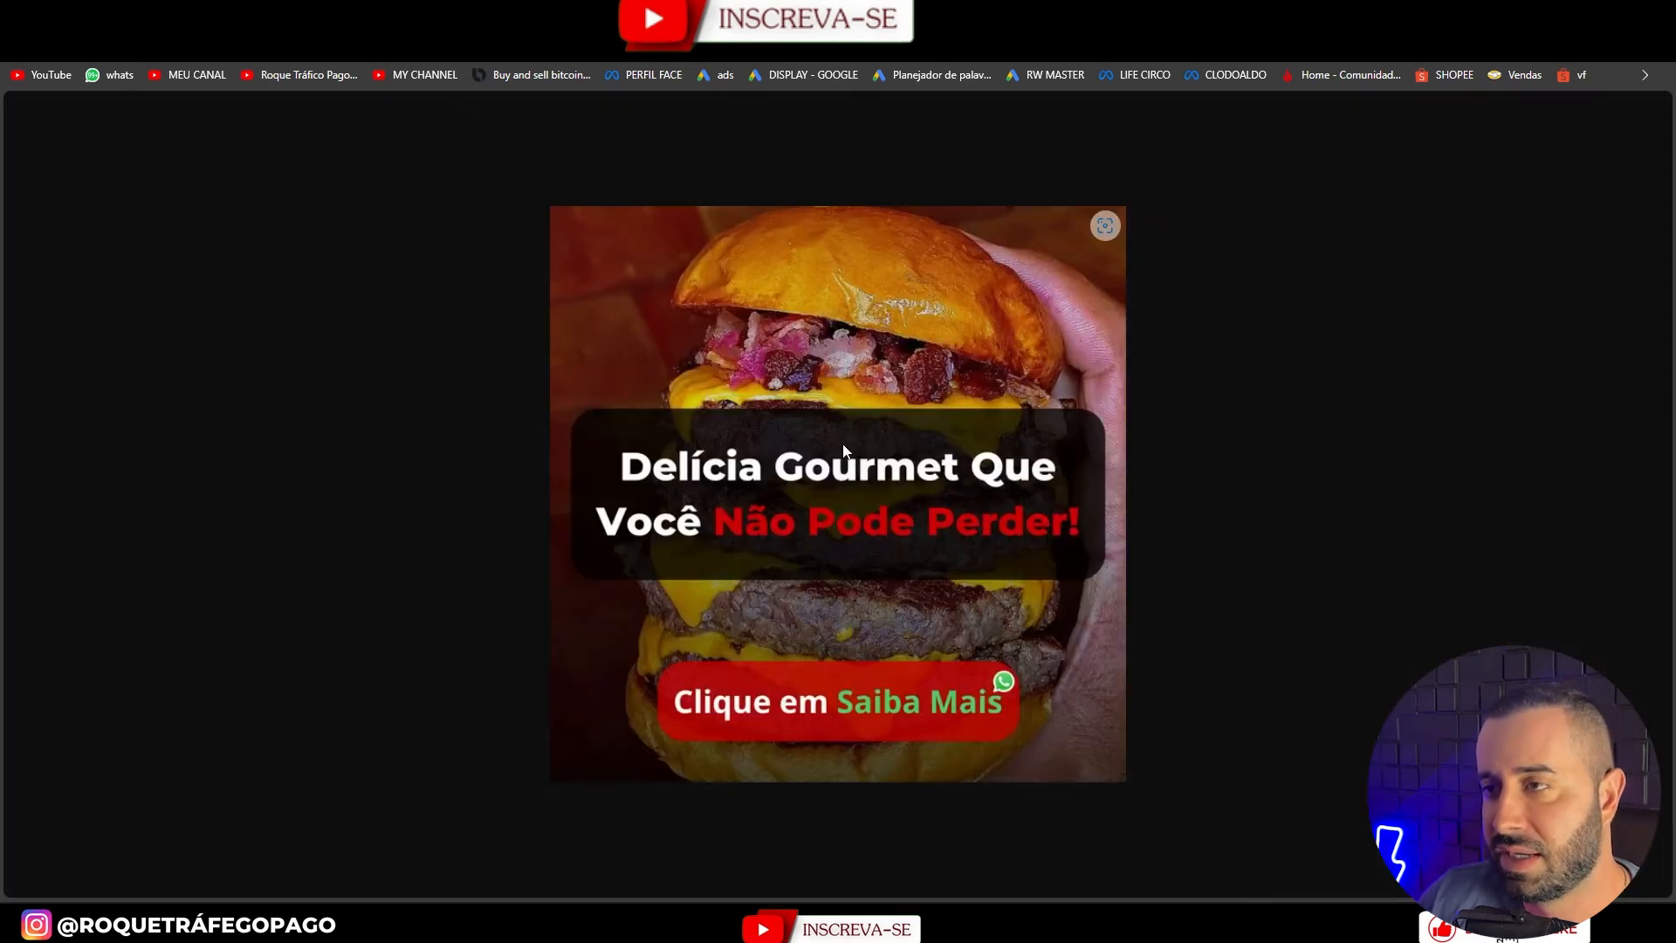
{"action": "key", "text": "ctrl+w"}
Play a T&T Hamburguer video ad and browse the hamburger ads launched in June and May 2024.
{"action": "scroll", "coordinate": [632, 486], "scroll_direction": "down", "scroll_amount": 7}
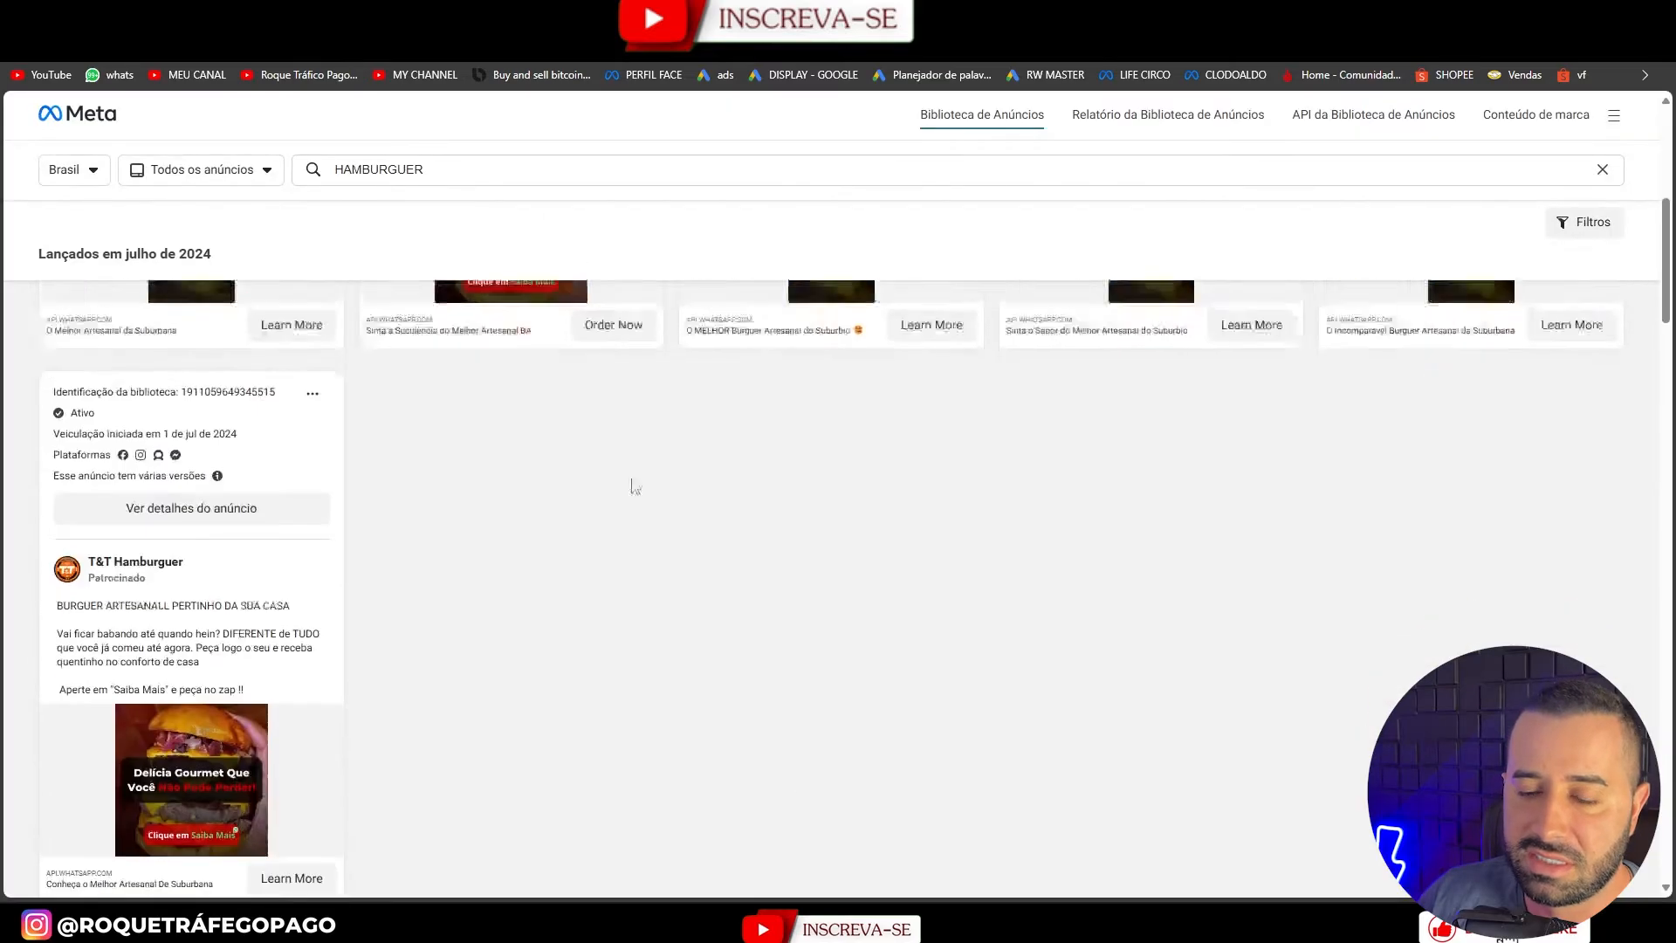
{"action": "scroll", "coordinate": [627, 480], "scroll_direction": "up", "scroll_amount": 6}
{"action": "left_click", "coordinate": [799, 525]}
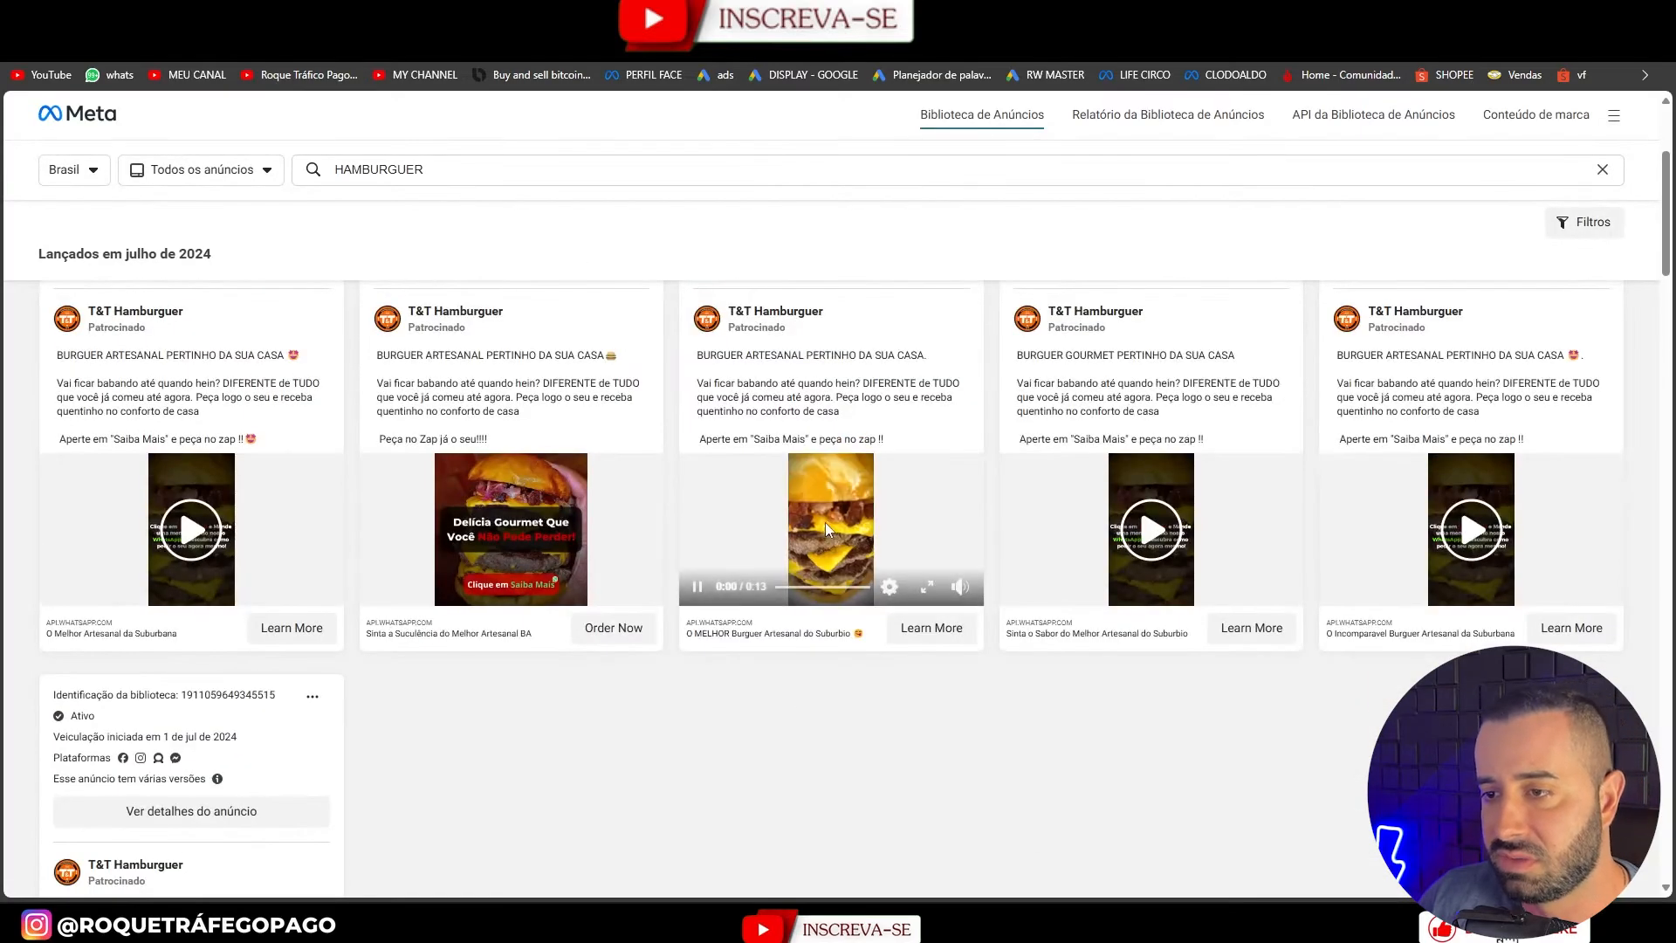
{"action": "mouse_move", "coordinate": [947, 601]}
{"action": "scroll", "coordinate": [733, 554], "scroll_direction": "down", "scroll_amount": 20}
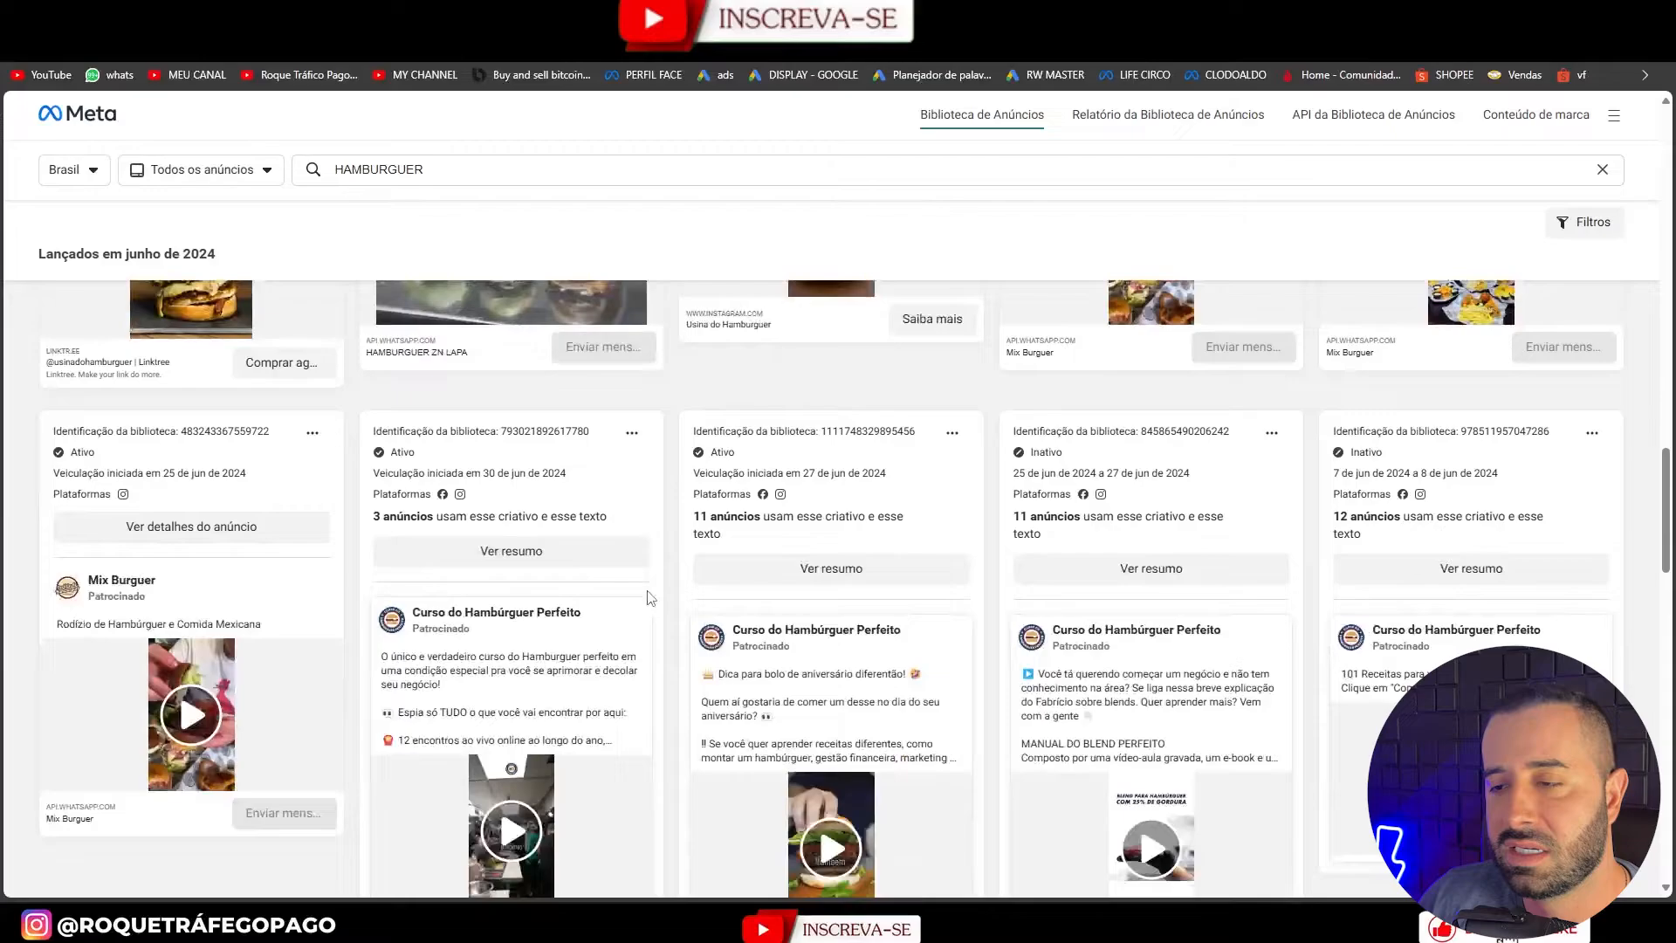
{"action": "scroll", "coordinate": [733, 554], "scroll_direction": "down", "scroll_amount": 10}
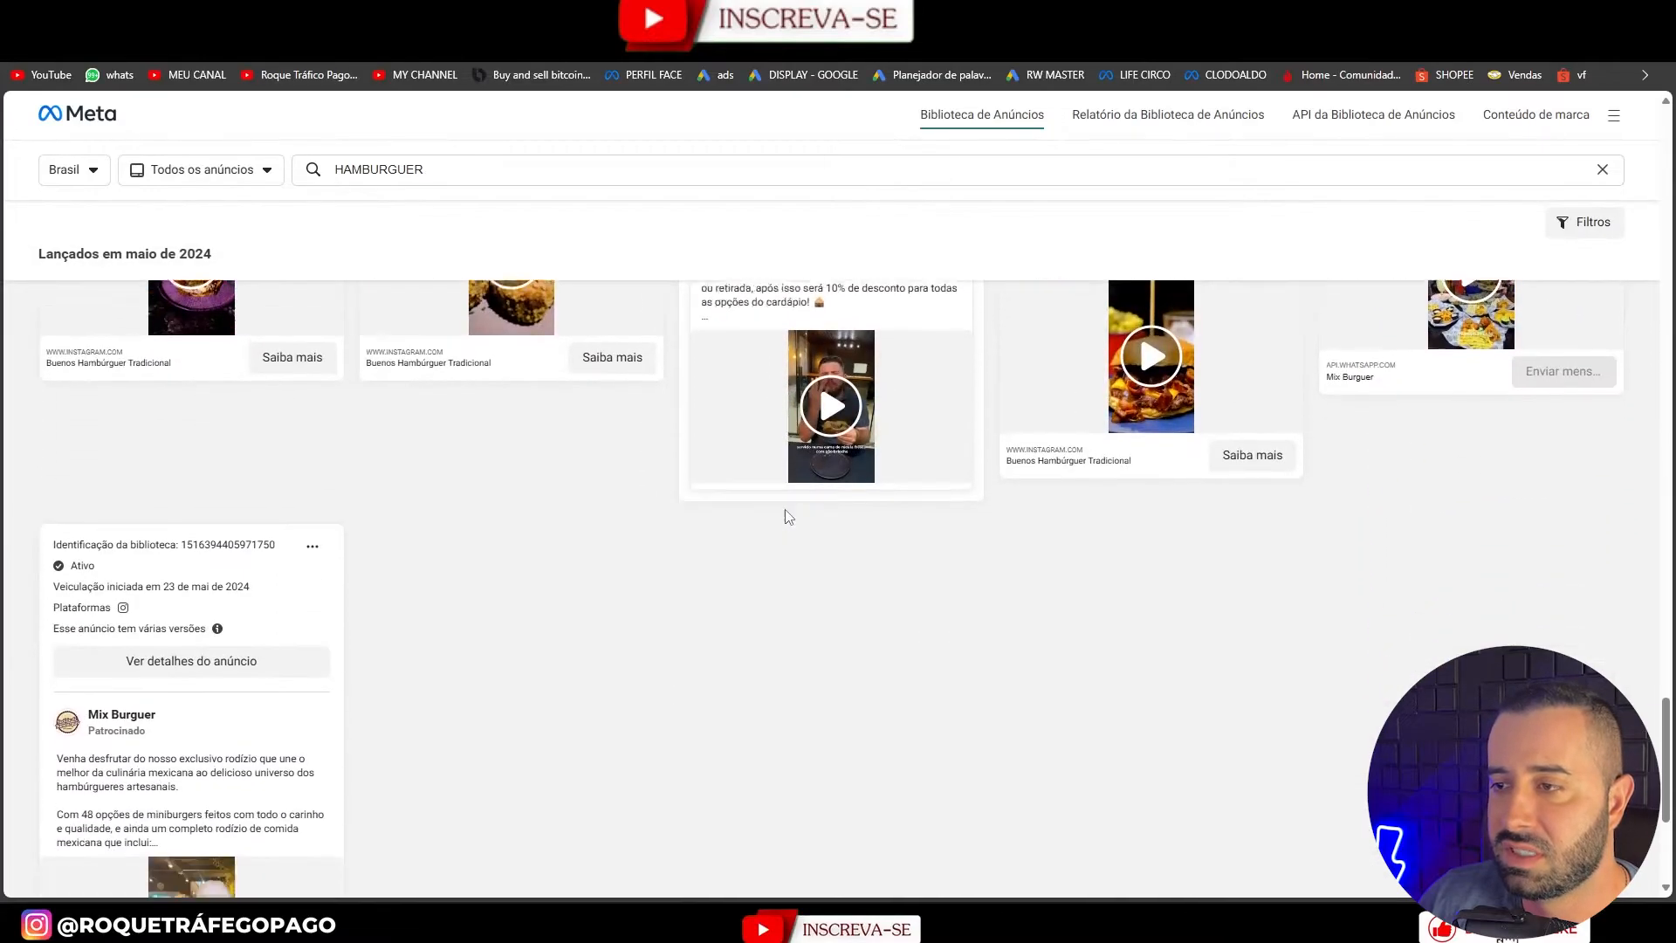
{"action": "scroll", "coordinate": [308, 612], "scroll_direction": "up", "scroll_amount": 4}
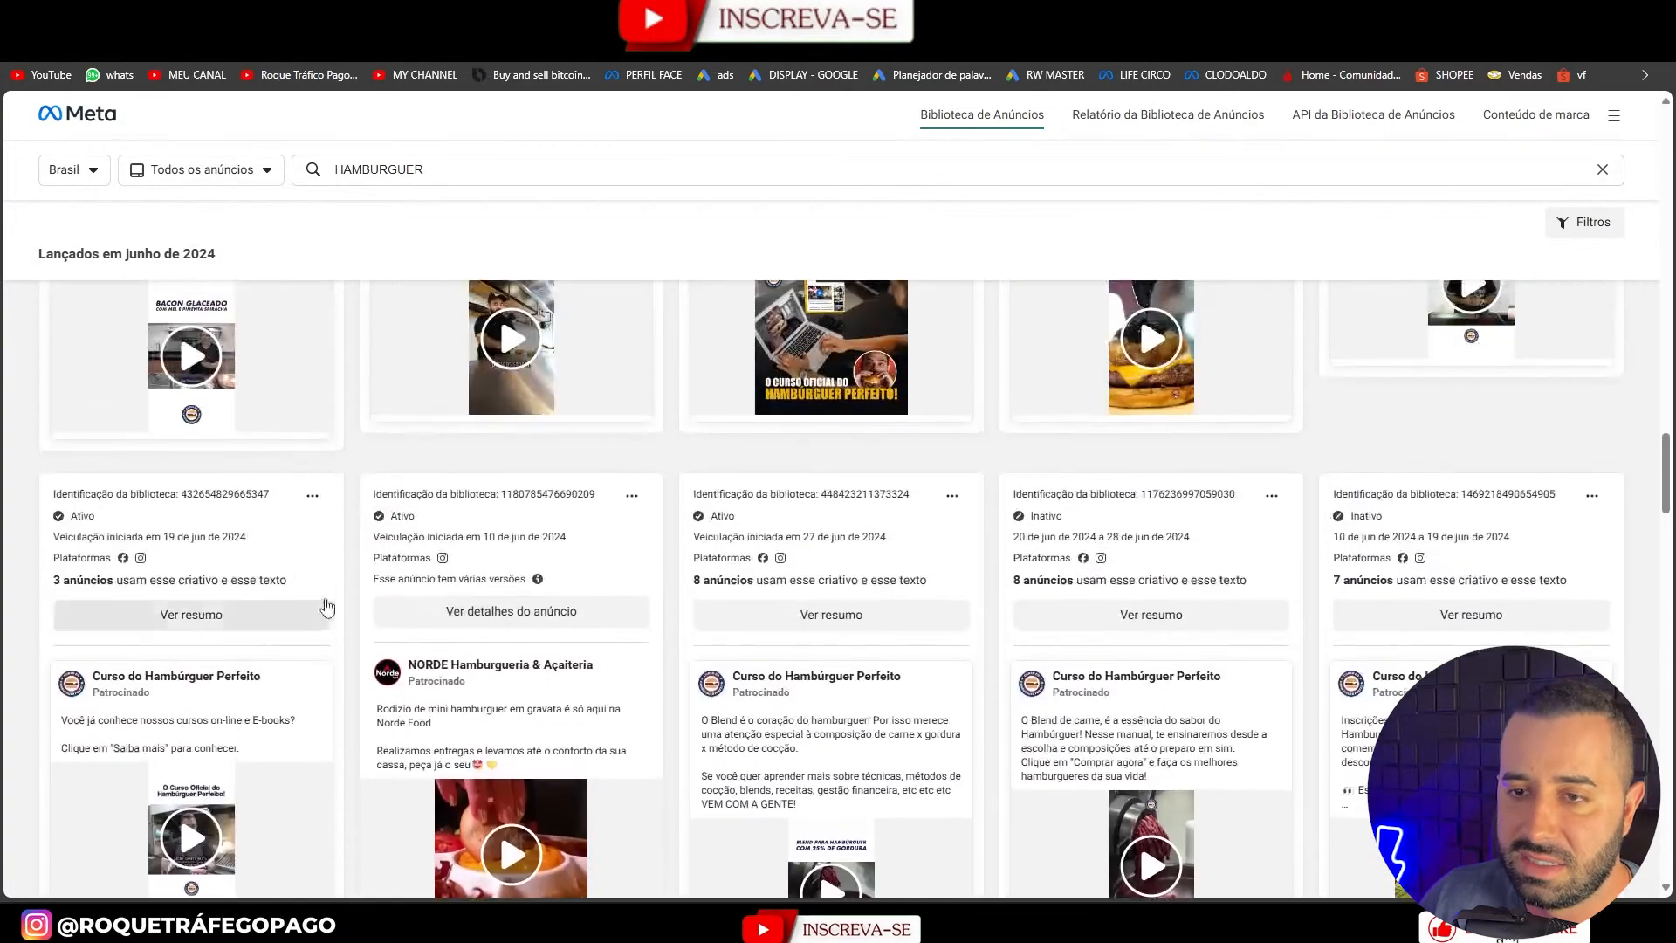
Visit the Facebook page of NORDE Hamburgueria & Açaiteria, review its posts, and return to the hamburger ads.
{"action": "mouse_move", "coordinate": [465, 670]}
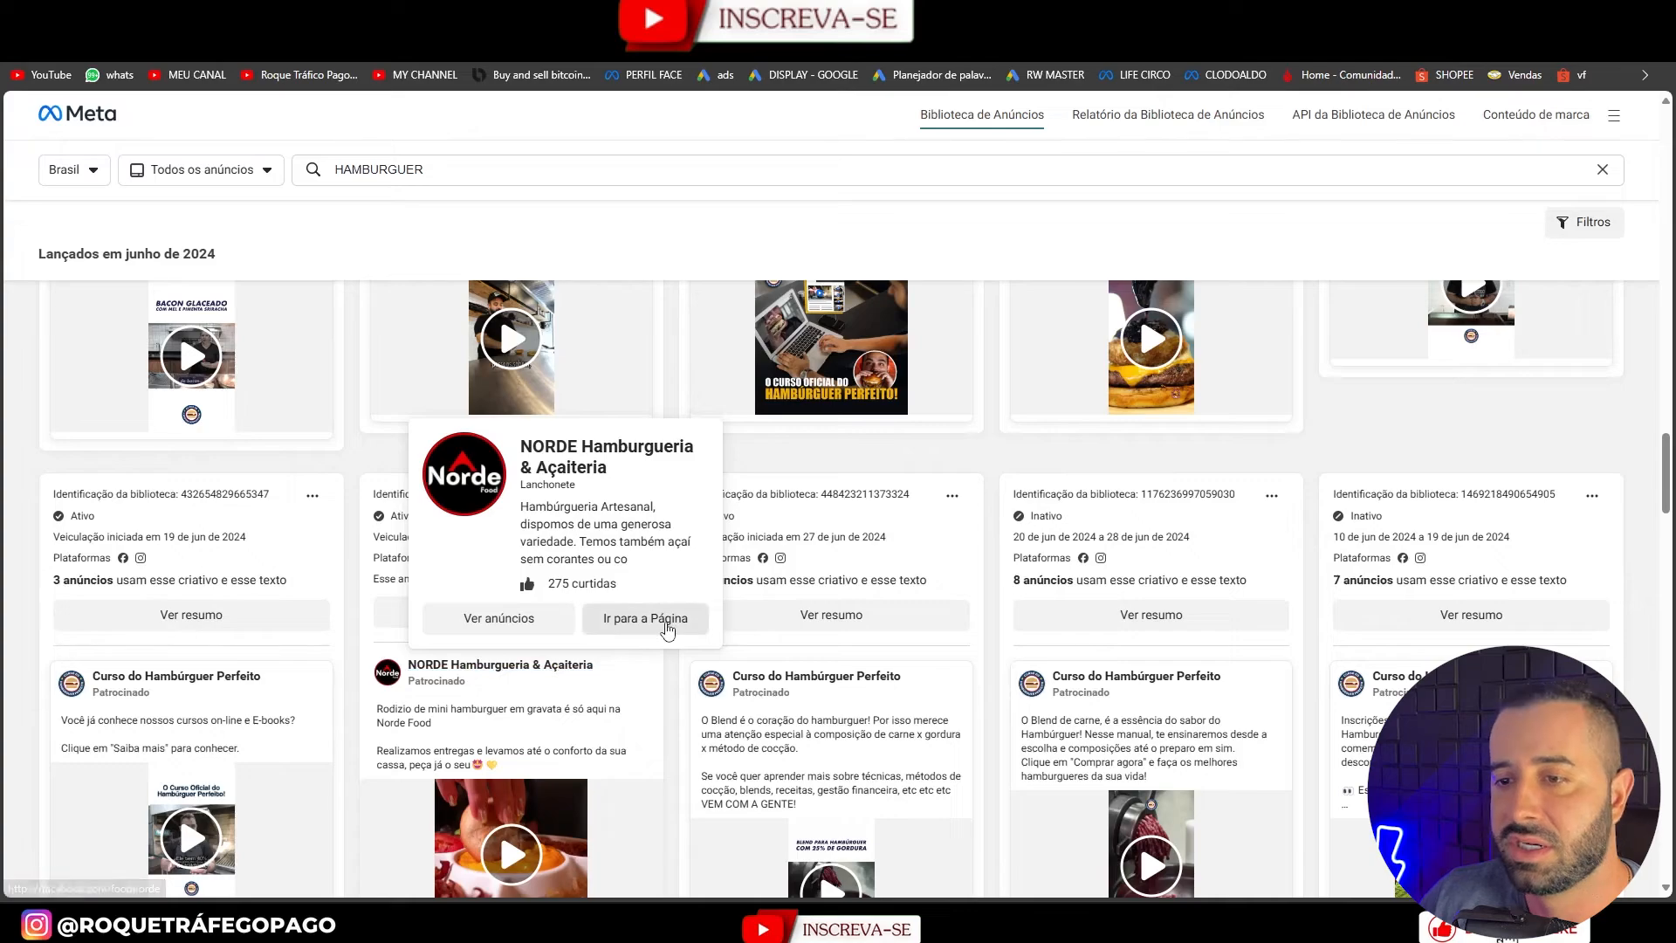
{"action": "left_click", "coordinate": [646, 621]}
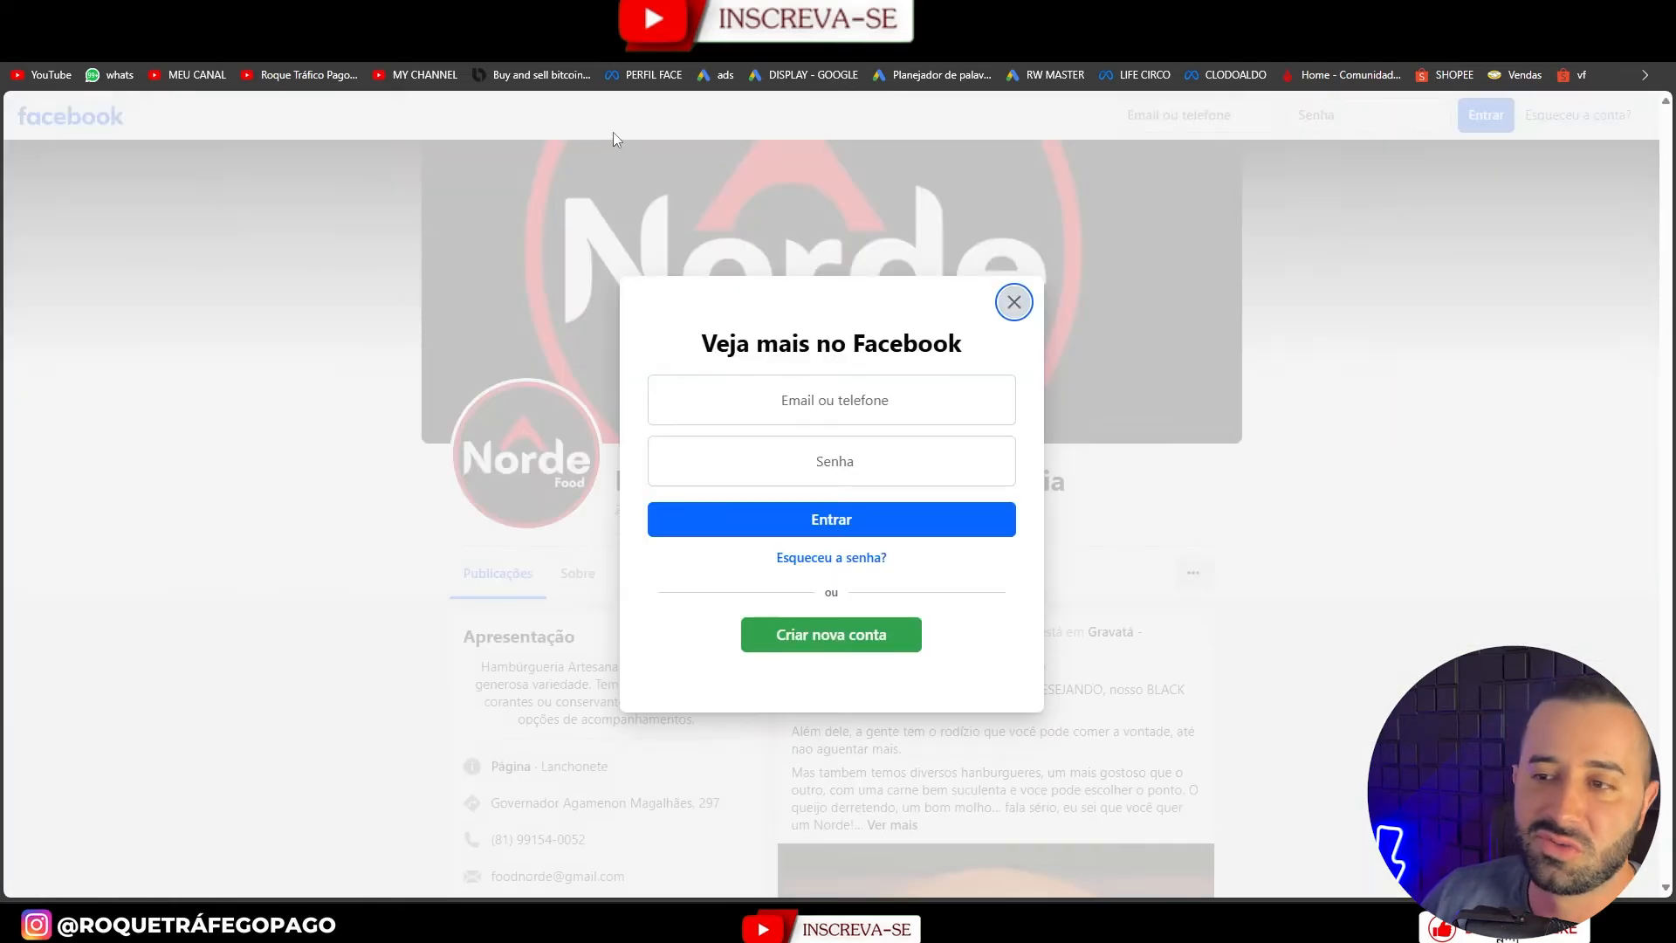
{"action": "left_click", "coordinate": [1013, 303]}
{"action": "scroll", "coordinate": [602, 413], "scroll_direction": "down", "scroll_amount": 6}
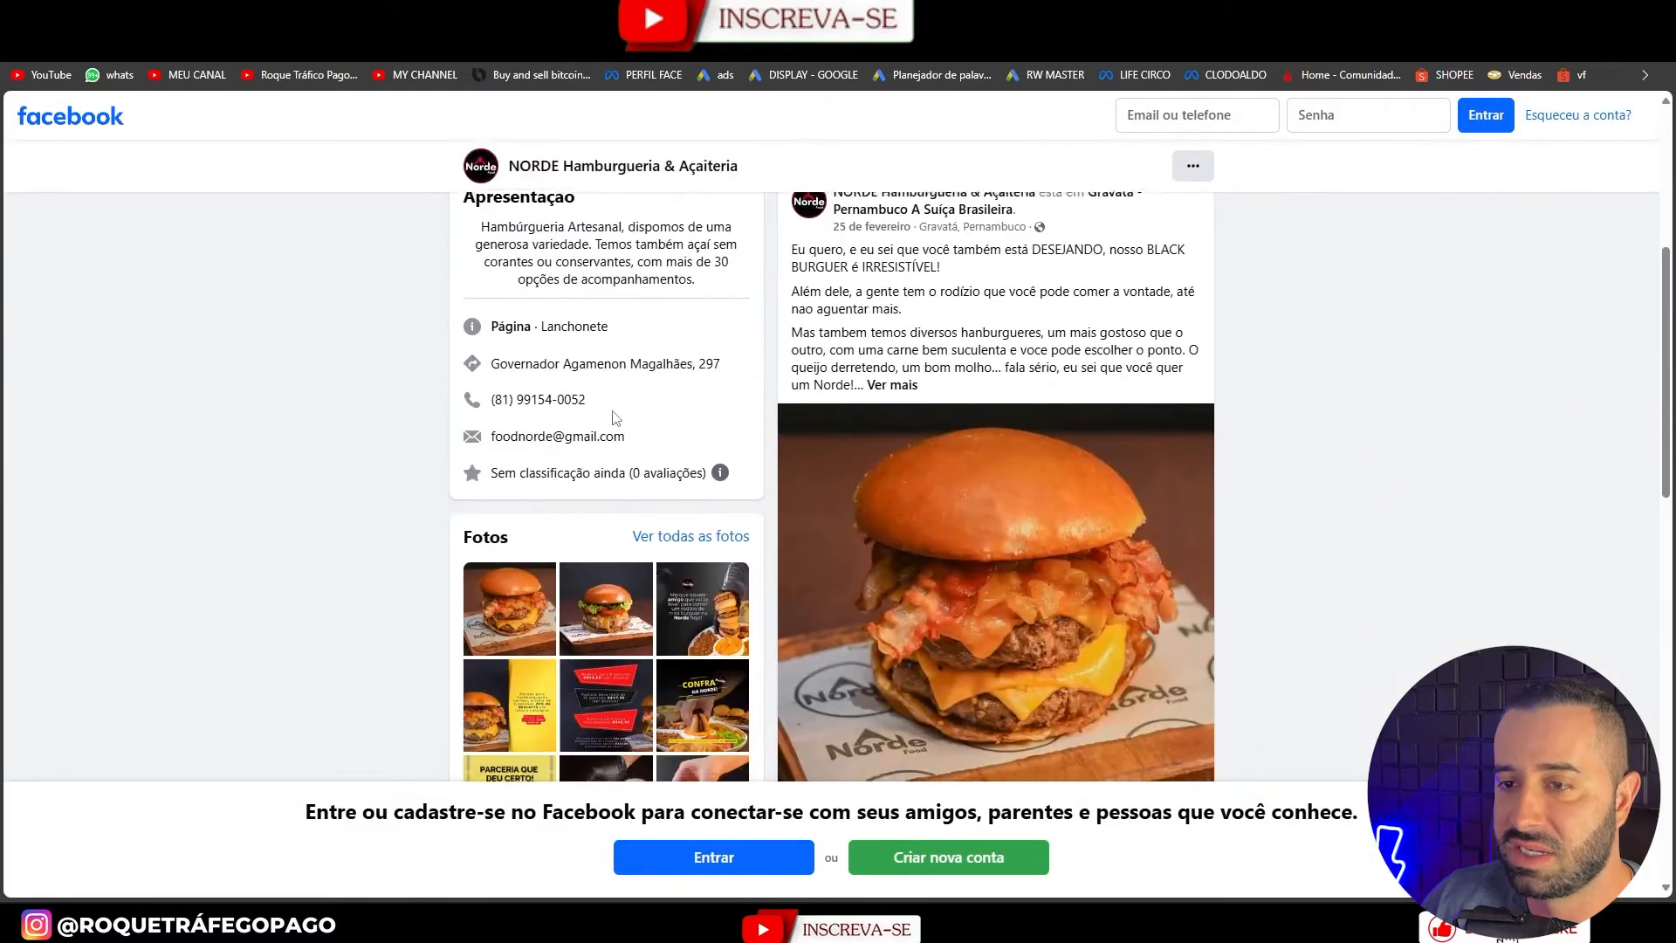
{"action": "scroll", "coordinate": [602, 414], "scroll_direction": "down", "scroll_amount": 15}
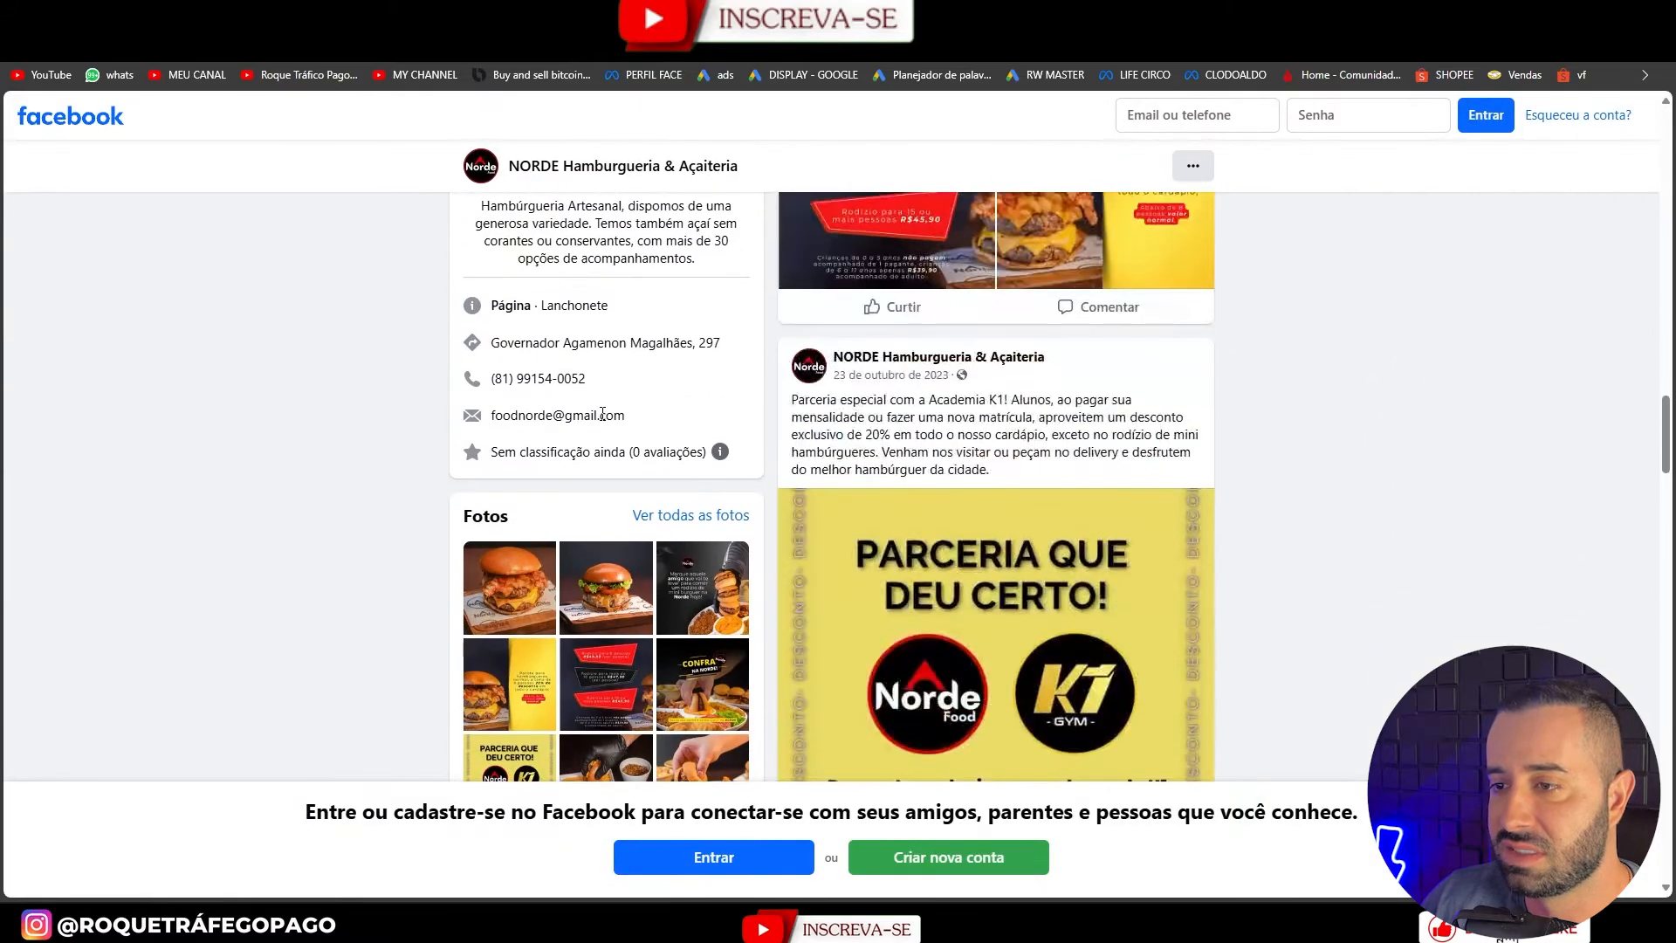
{"action": "key", "text": "ctrl+w"}
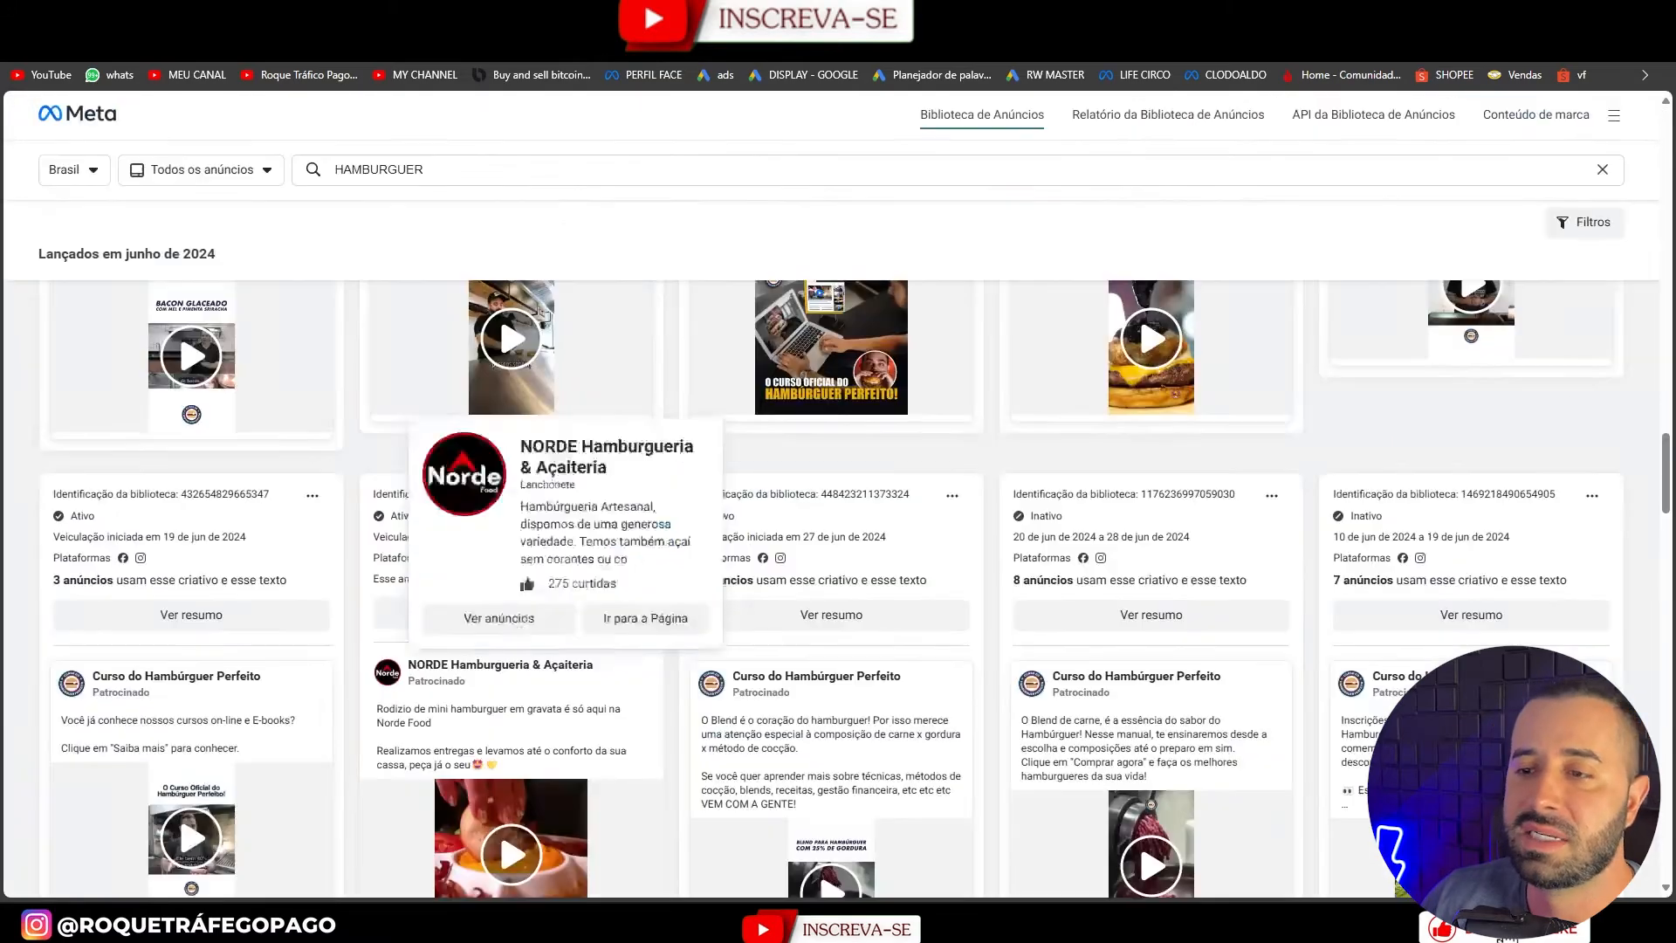
{"action": "scroll", "coordinate": [643, 425], "scroll_direction": "down", "scroll_amount": 10}
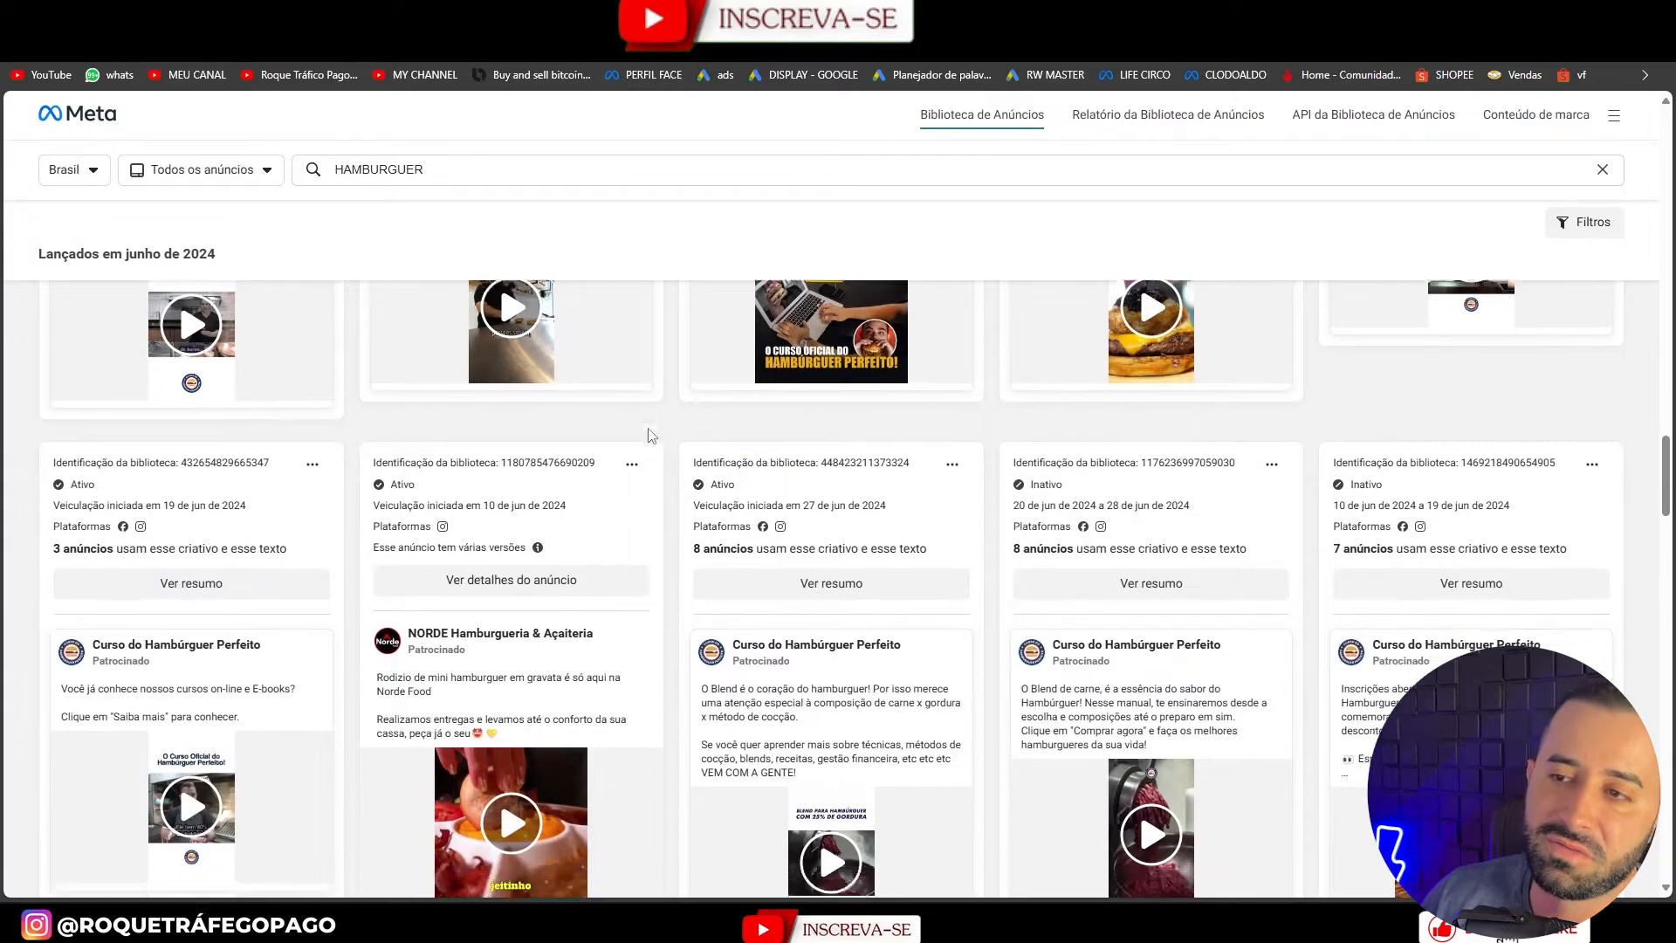
{"action": "scroll", "coordinate": [643, 425], "scroll_direction": "down", "scroll_amount": 5}
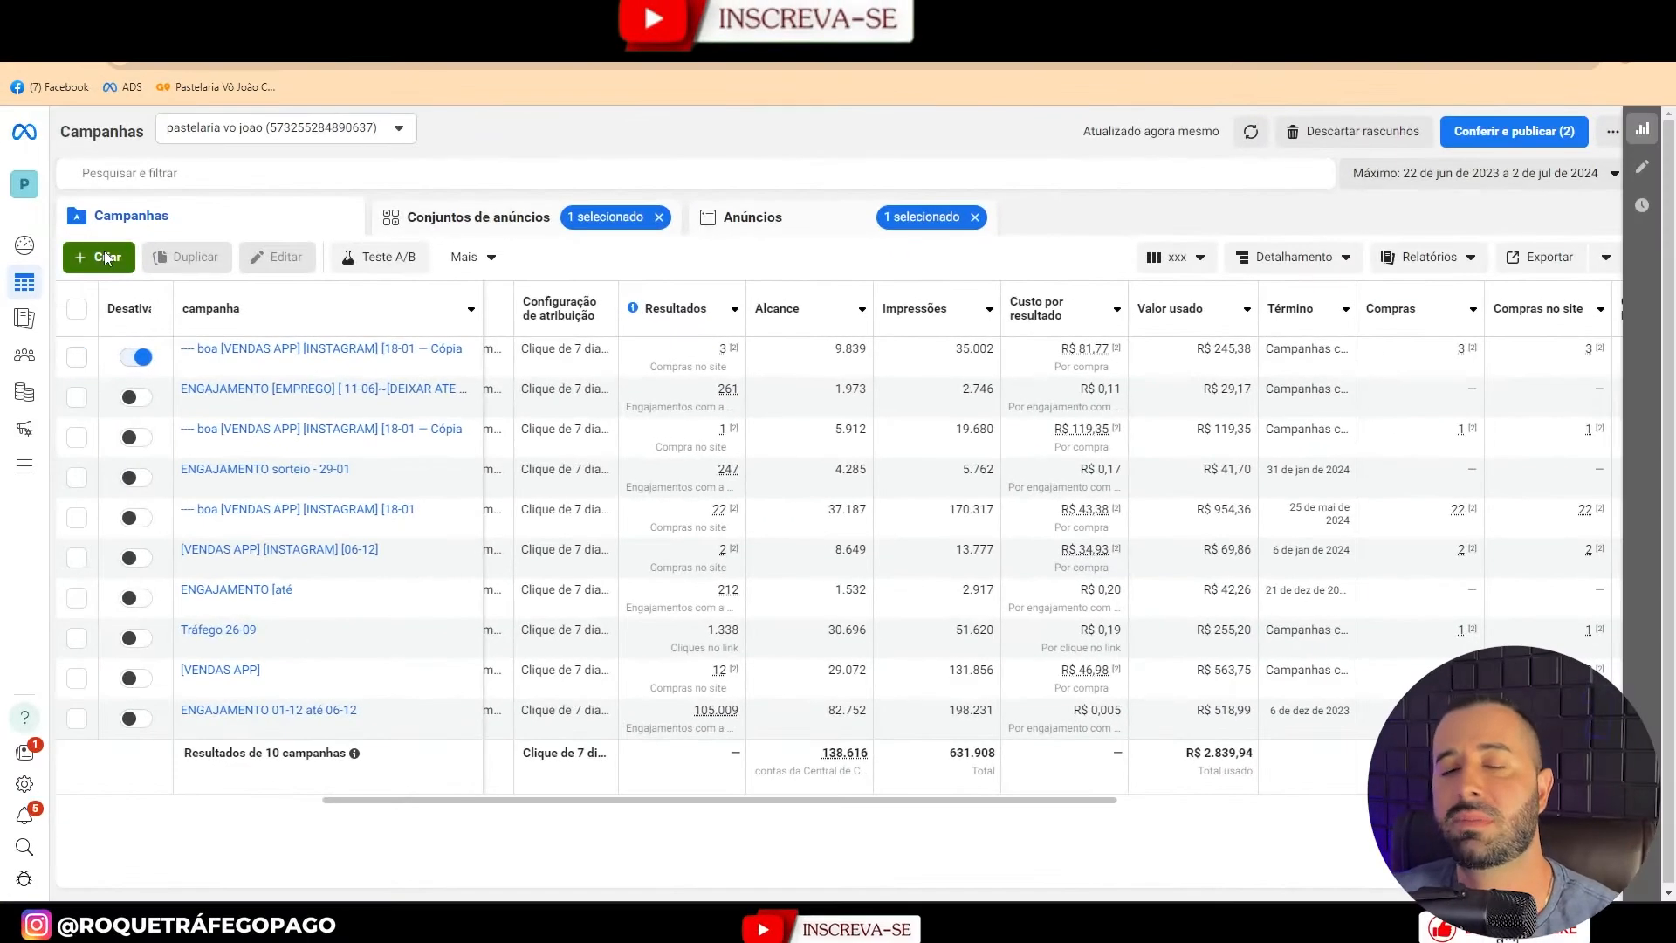
View the objectives offered for a new campaign, then close the campaign creation dialog.
{"action": "left_click", "coordinate": [107, 256]}
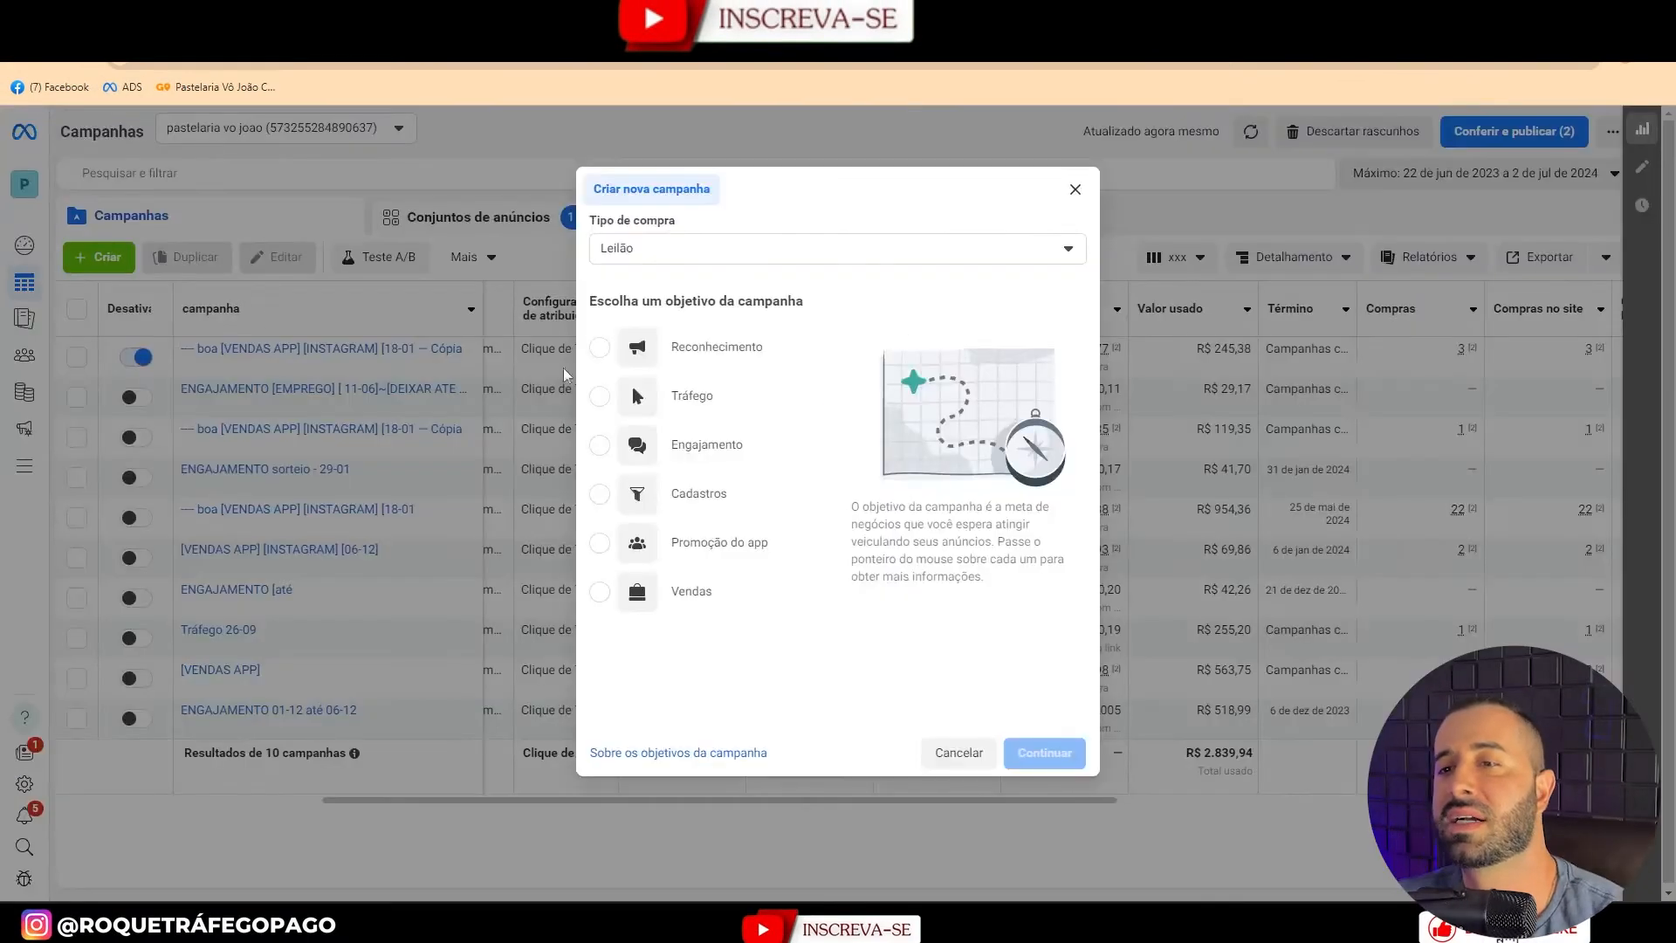
{"action": "left_click", "coordinate": [1075, 189]}
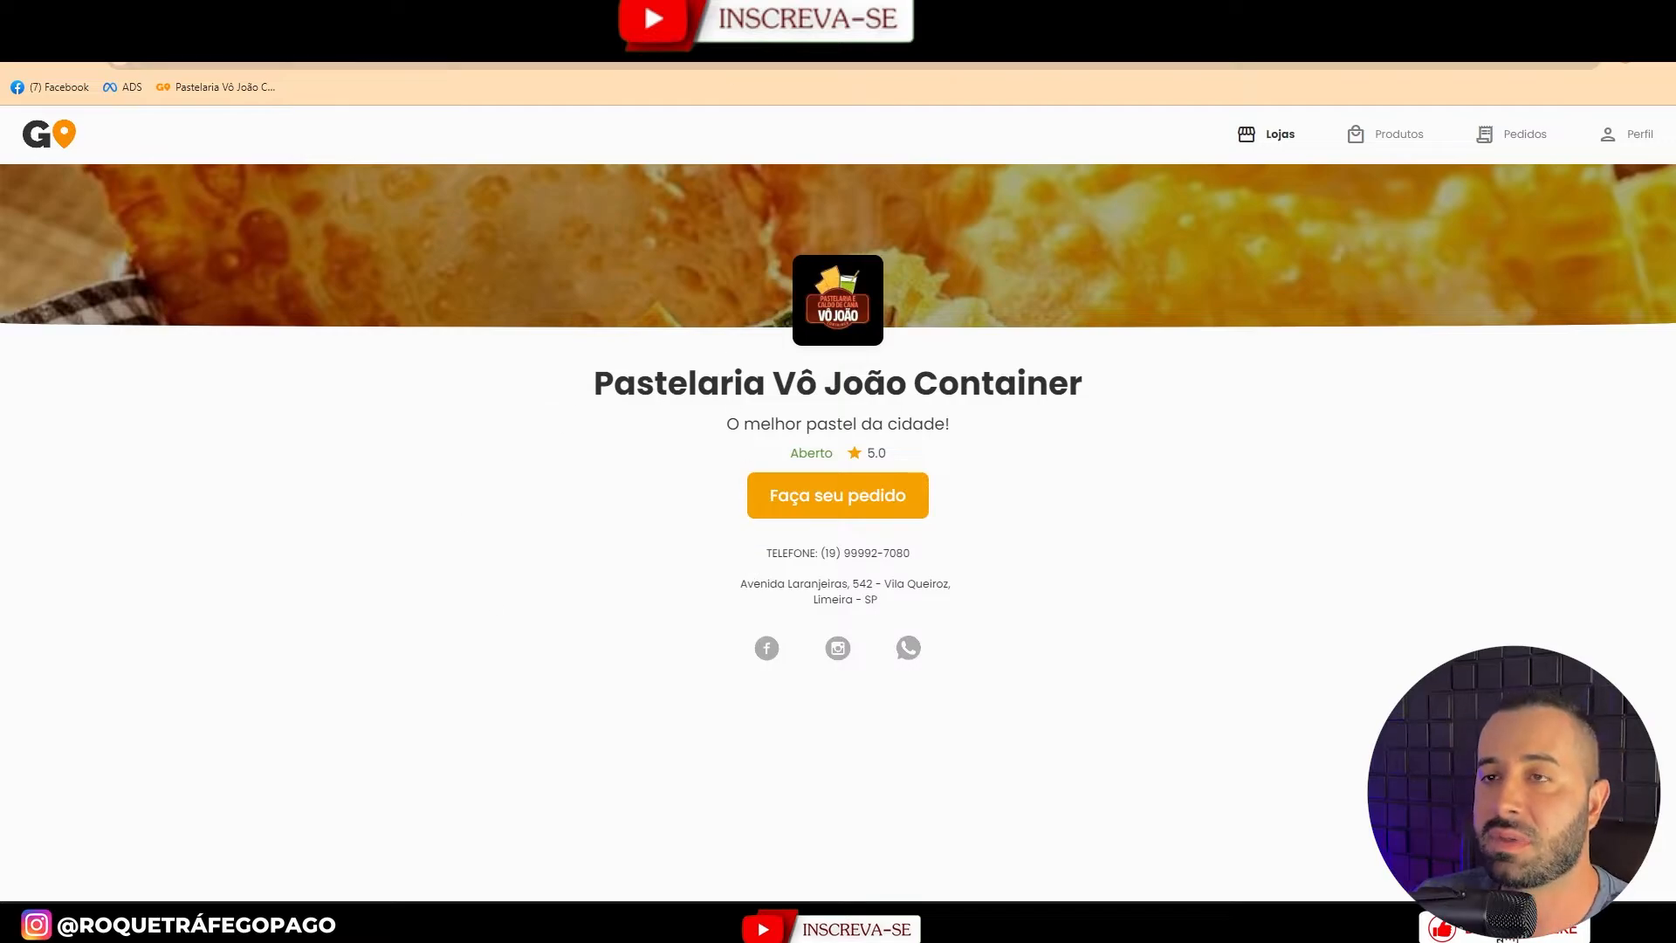
Examine the GPLUS ordering system's website, including its usage figures, free trial offer, testimonials and plans.
{"action": "left_click", "coordinate": [742, 21]}
{"action": "scroll", "coordinate": [308, 157], "scroll_direction": "up", "scroll_amount": 4}
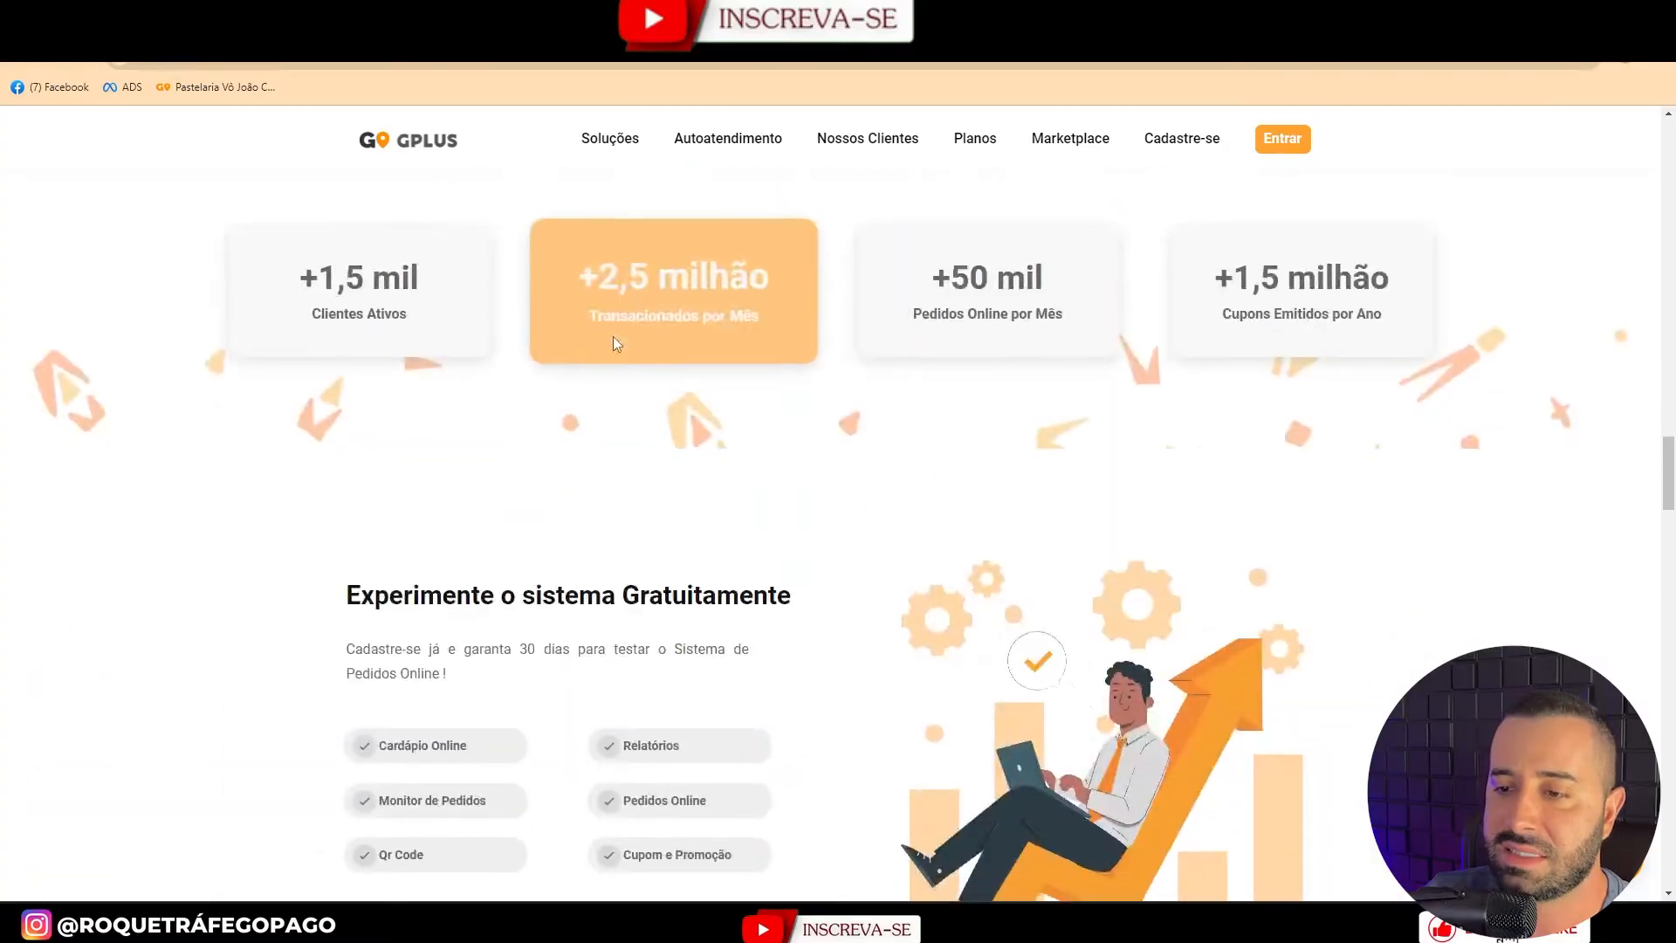
{"action": "scroll", "coordinate": [613, 337], "scroll_direction": "down", "scroll_amount": 5}
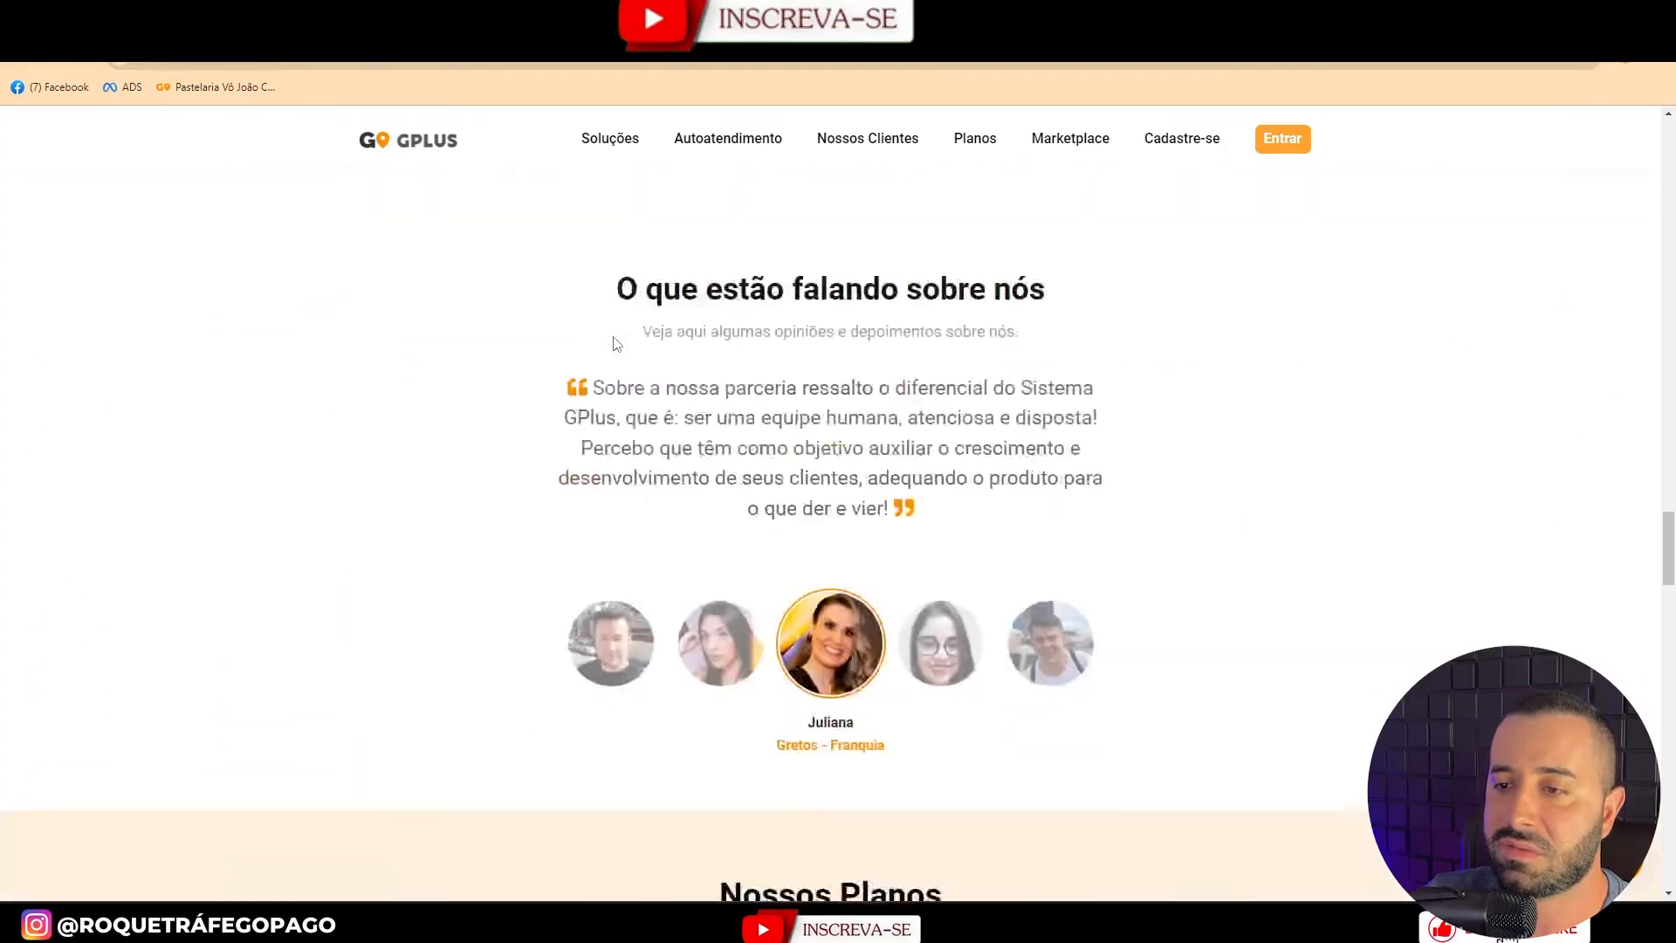
{"action": "scroll", "coordinate": [617, 344], "scroll_direction": "down", "scroll_amount": 9}
{"action": "left_click_drag", "start_coordinate": [1671, 640], "coordinate": [1654, 153]}
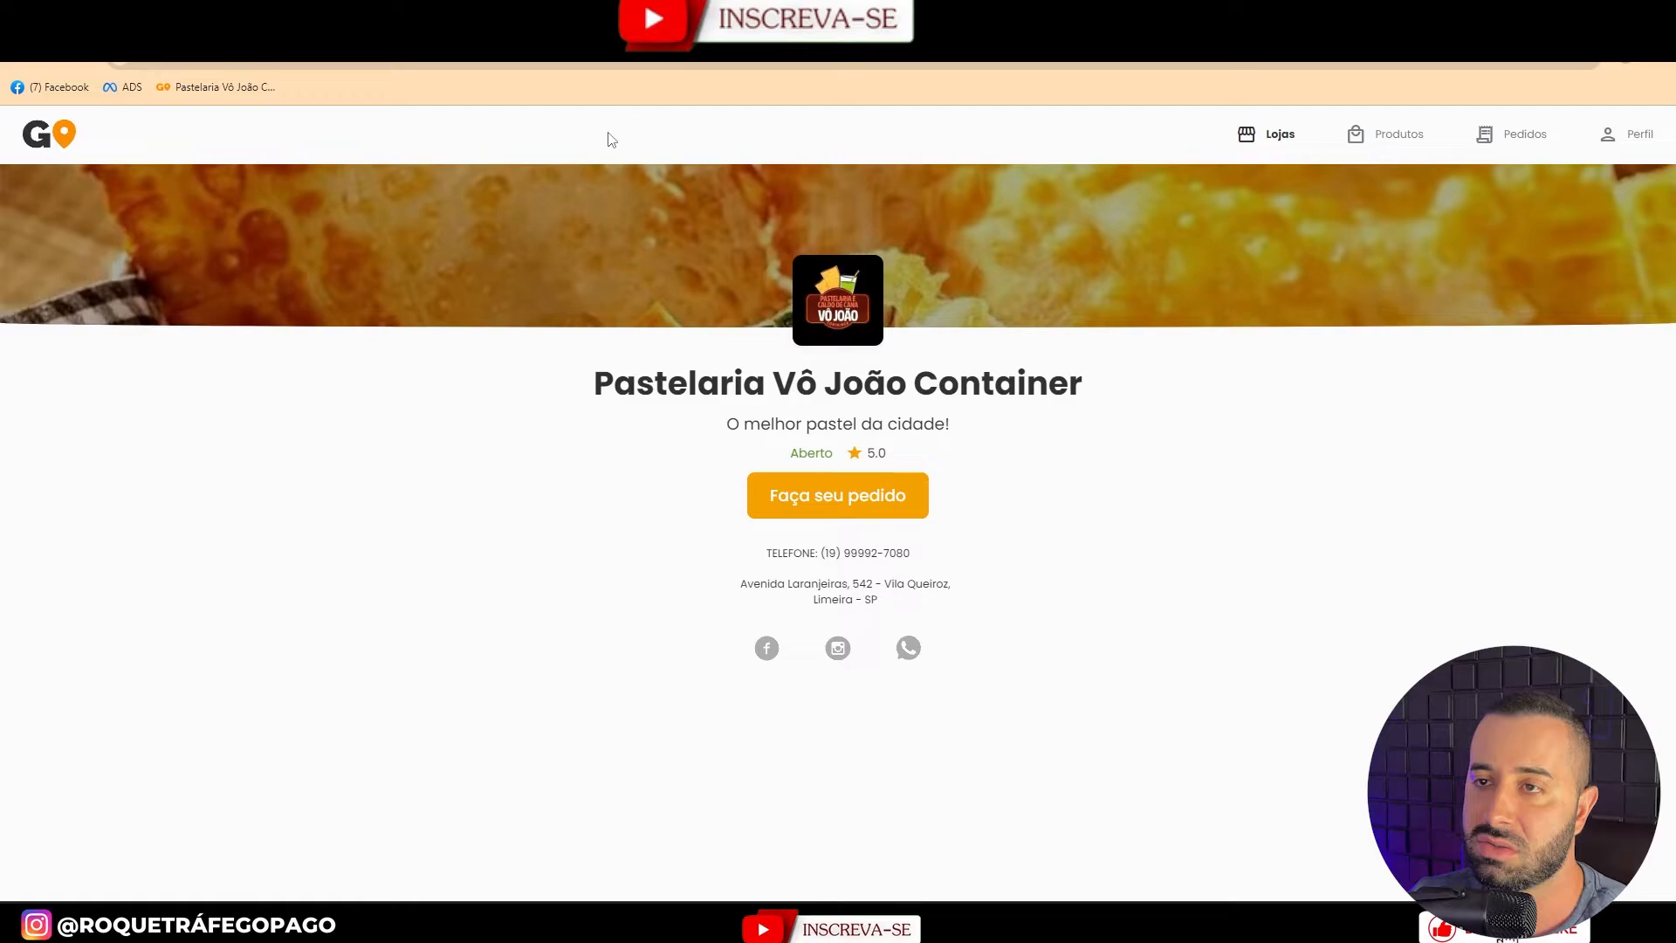
Open the Meta Pixel Helper page in the Chrome Web Store from the "pixel helper" search results and add the extension to Chrome.
{"action": "left_click", "coordinate": [590, 63]}
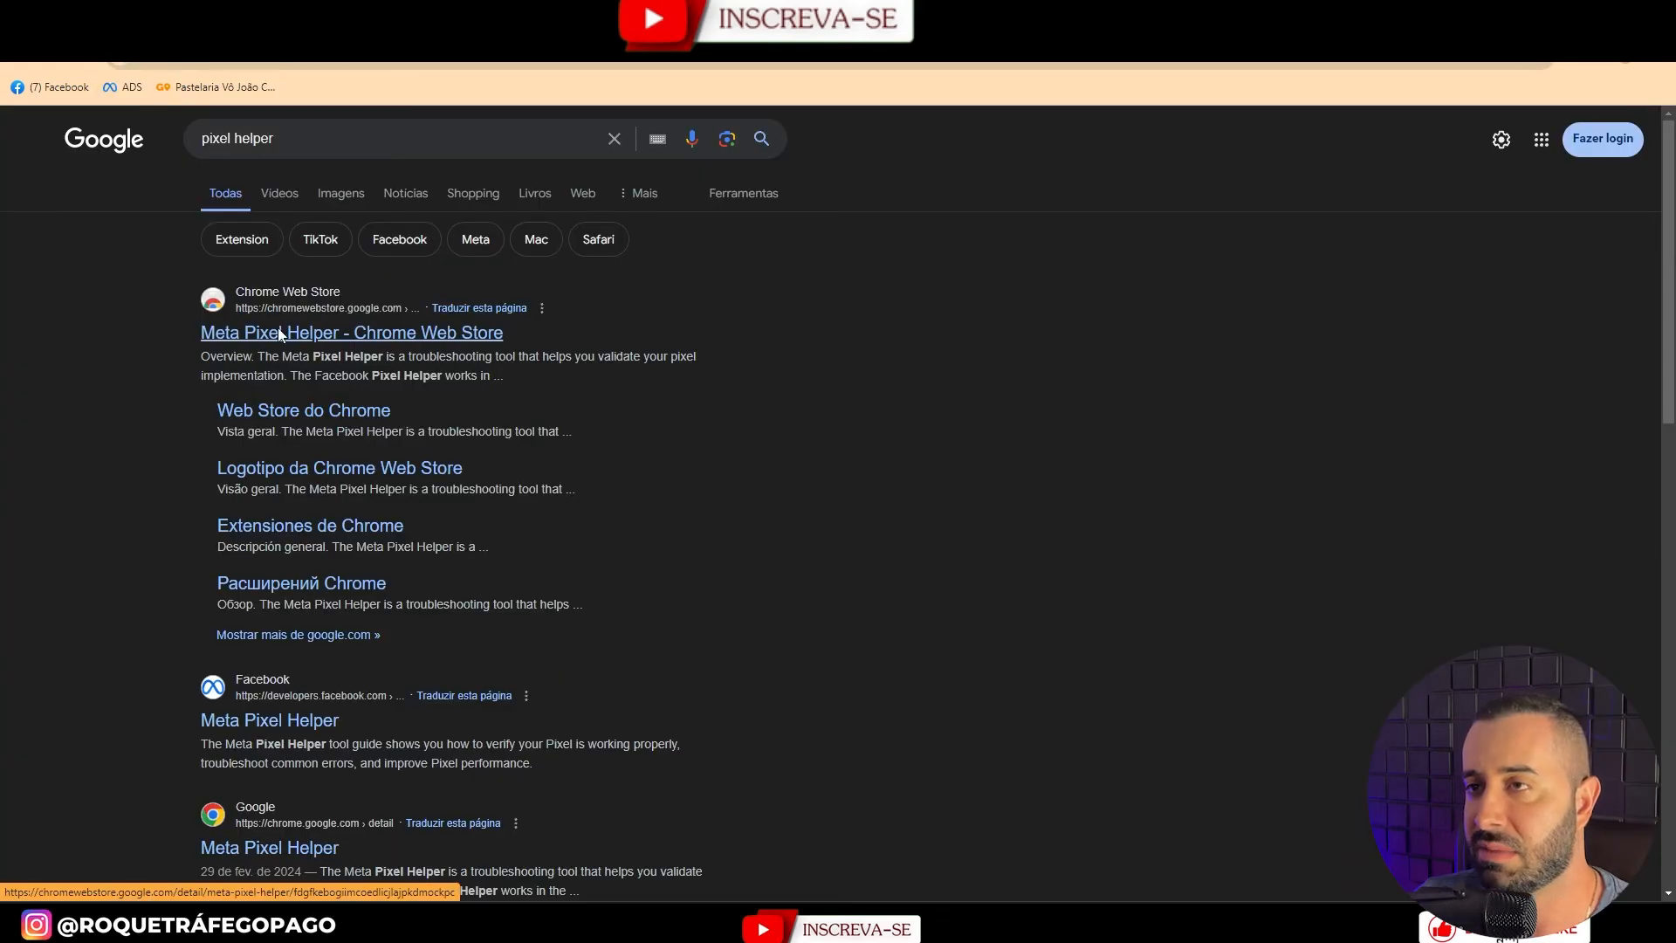
{"action": "left_click", "coordinate": [278, 329]}
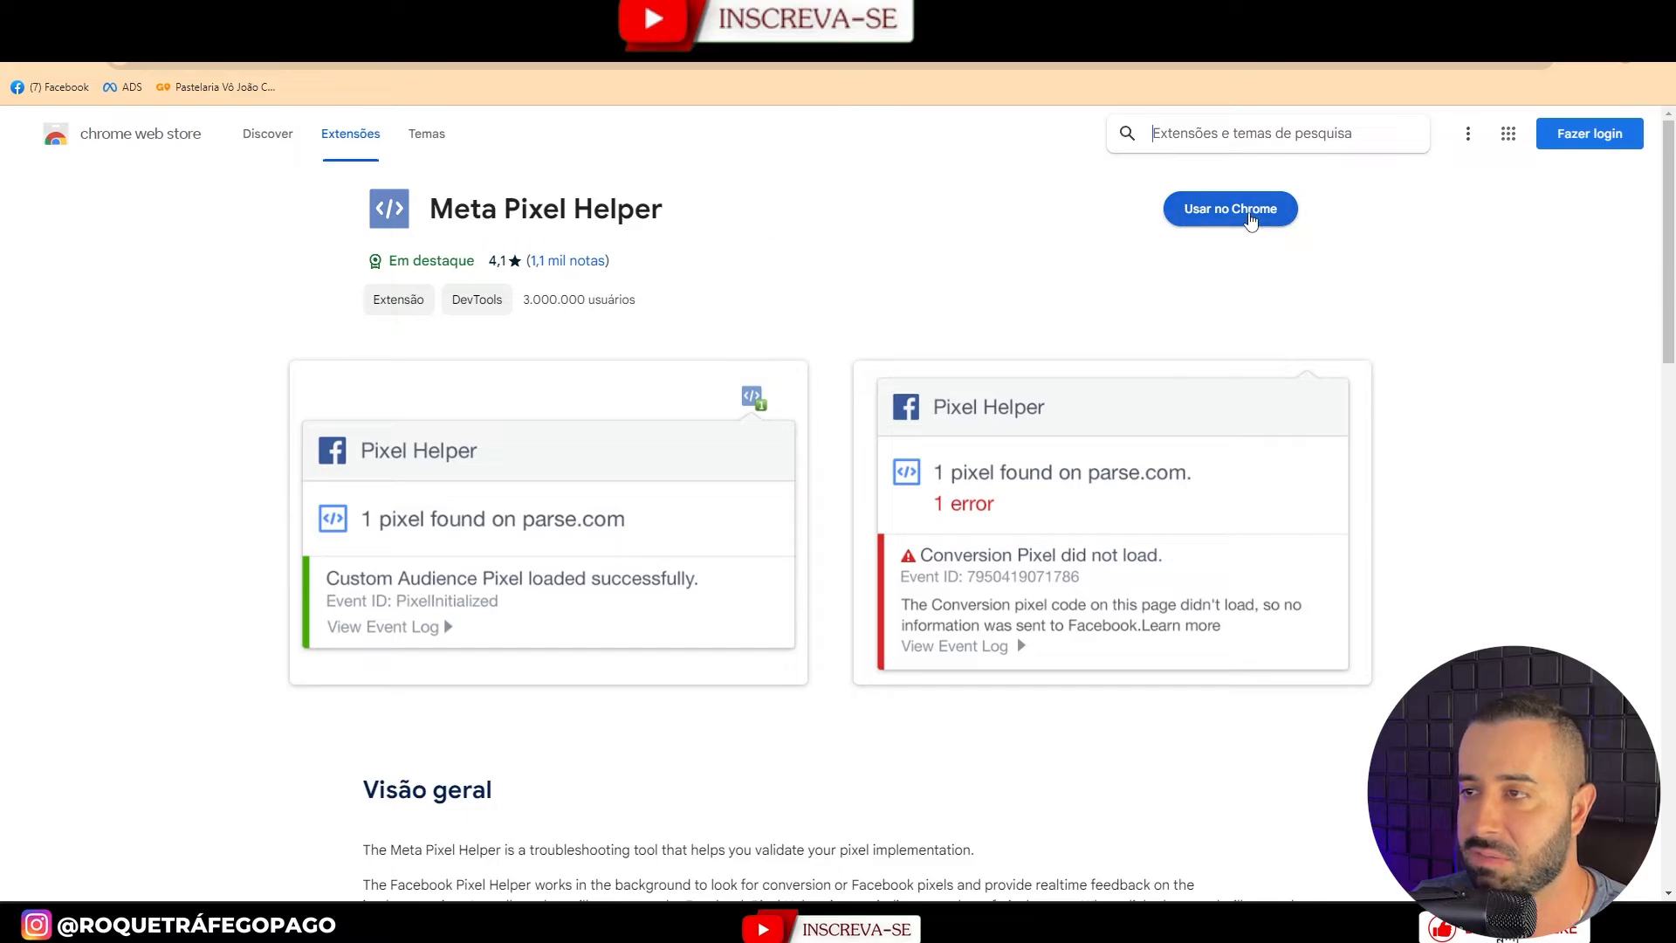
{"action": "left_click", "coordinate": [1230, 208]}
{"action": "left_click", "coordinate": [878, 222]}
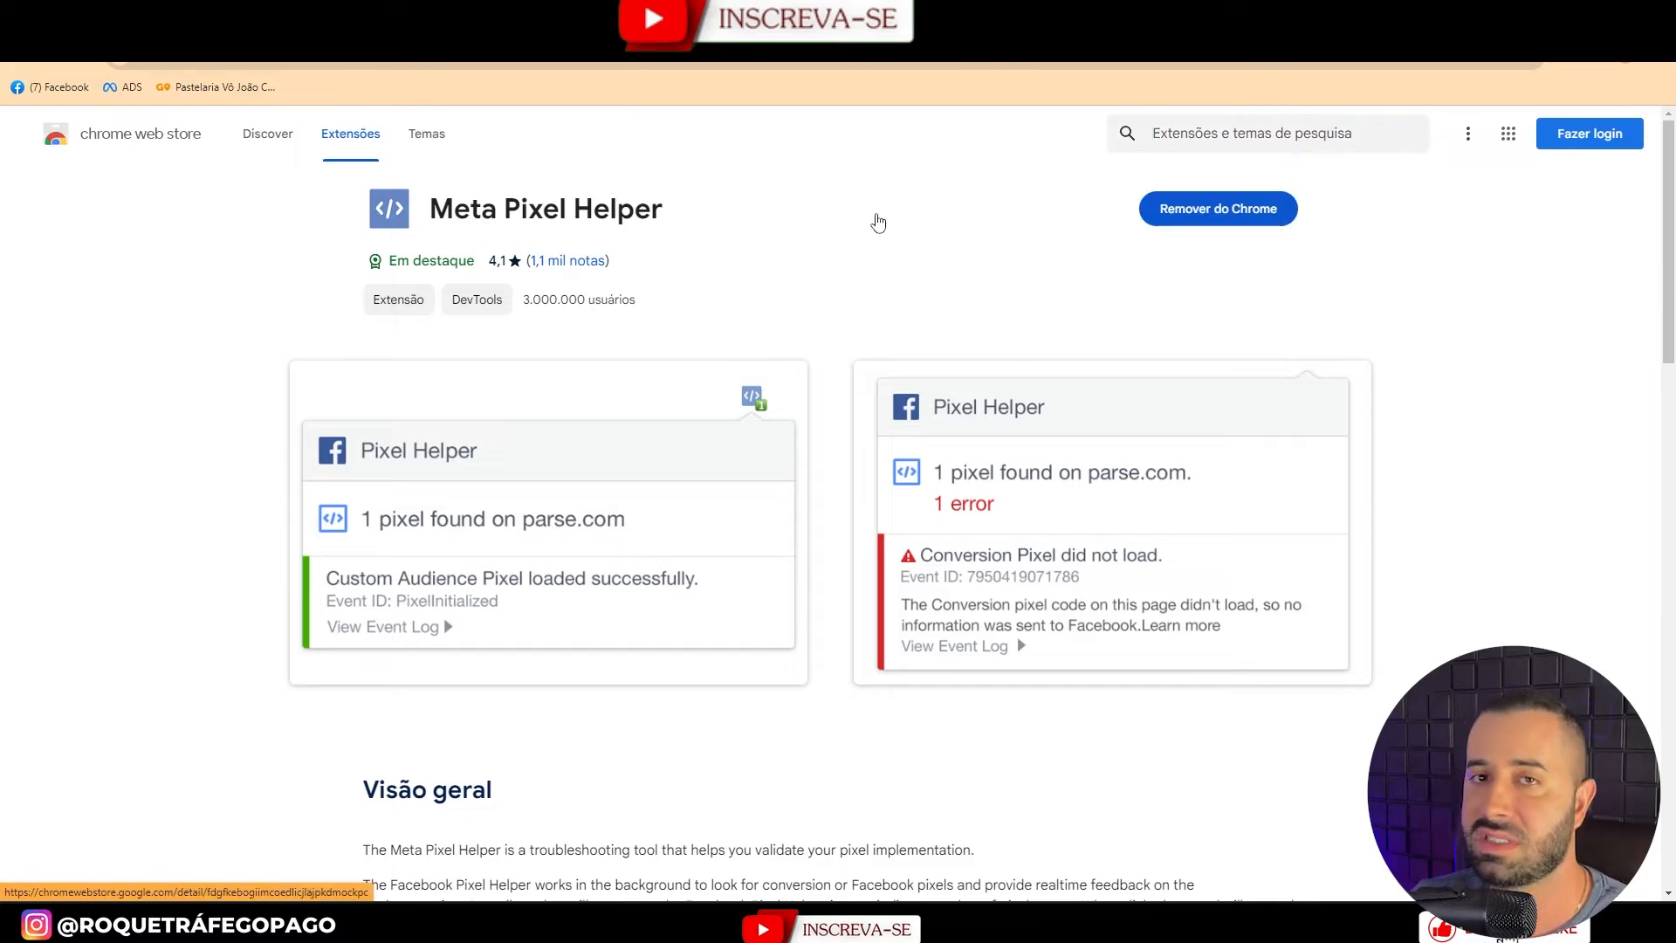
{"action": "left_click", "coordinate": [1537, 98]}
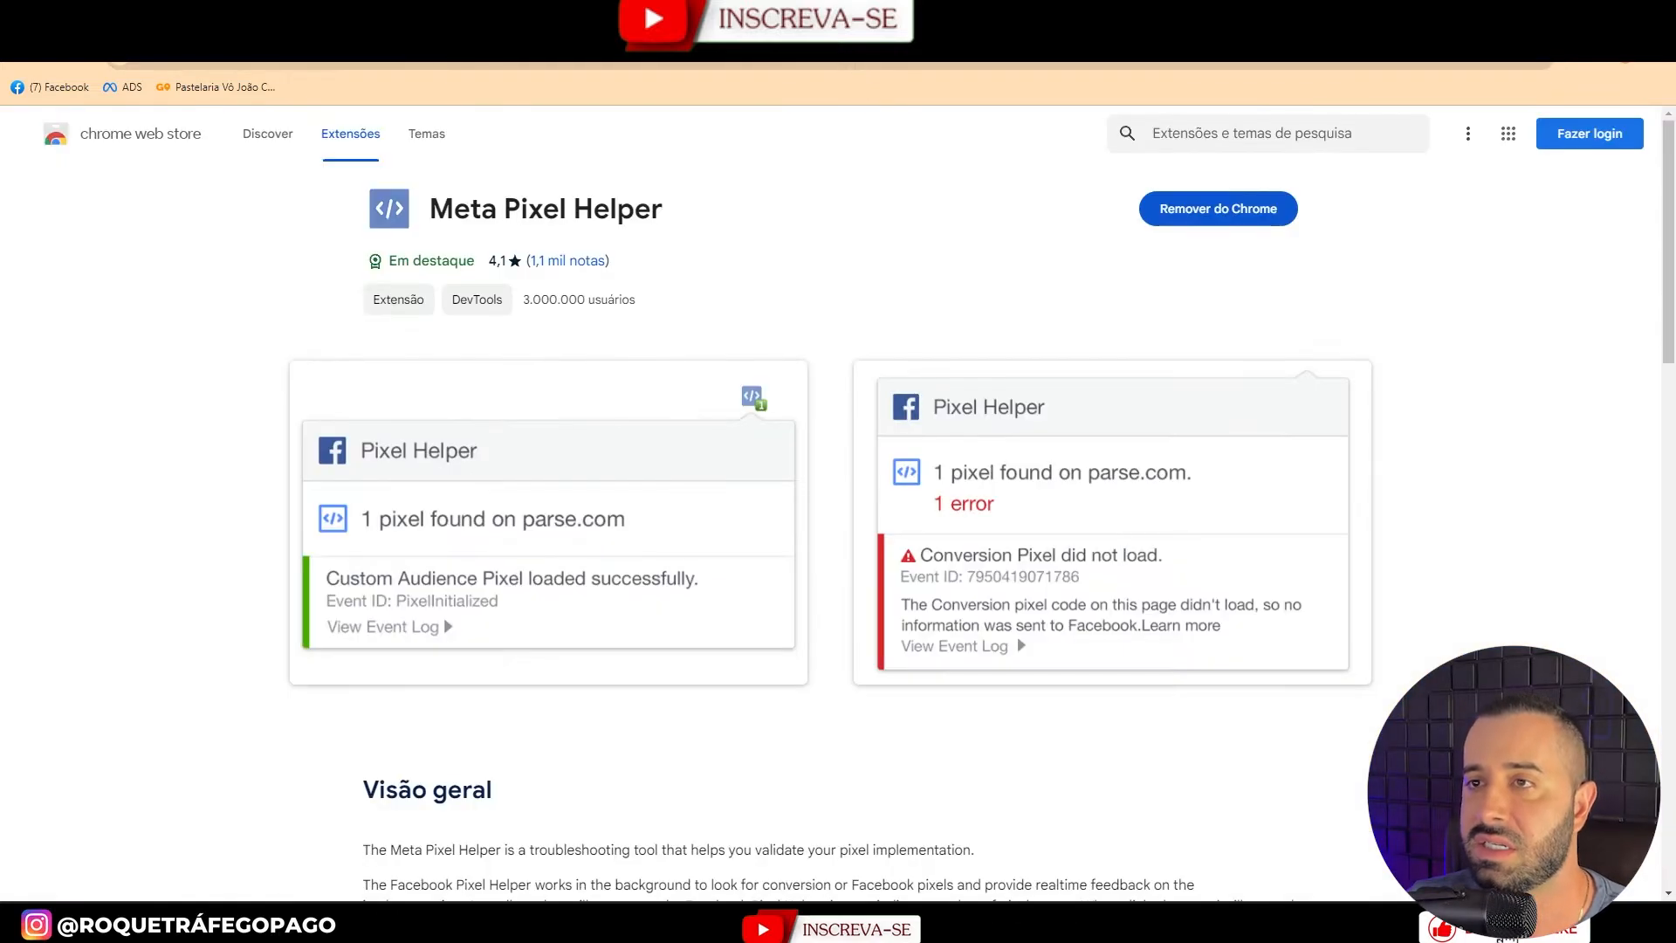
{"action": "key", "text": "ctrl+l"}
{"action": "type", "text": "https://app.goplusapp.com.br/pastelariavojoaocontainer"}
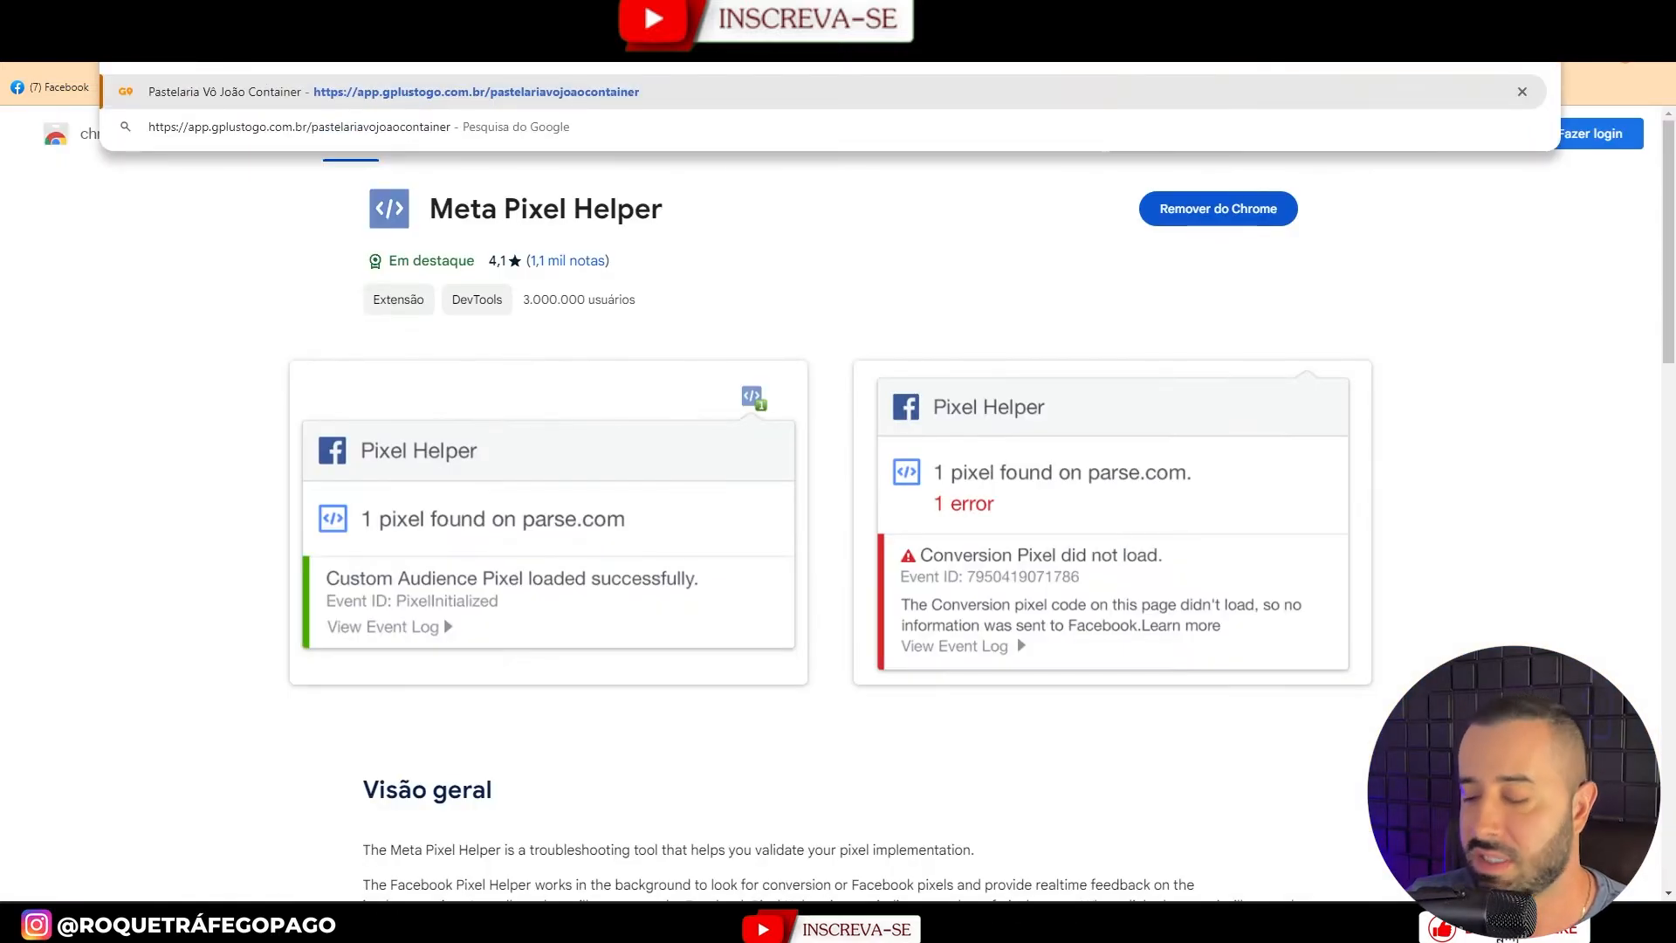
{"action": "key", "text": "Return"}
{"action": "left_click", "coordinate": [1570, 64]}
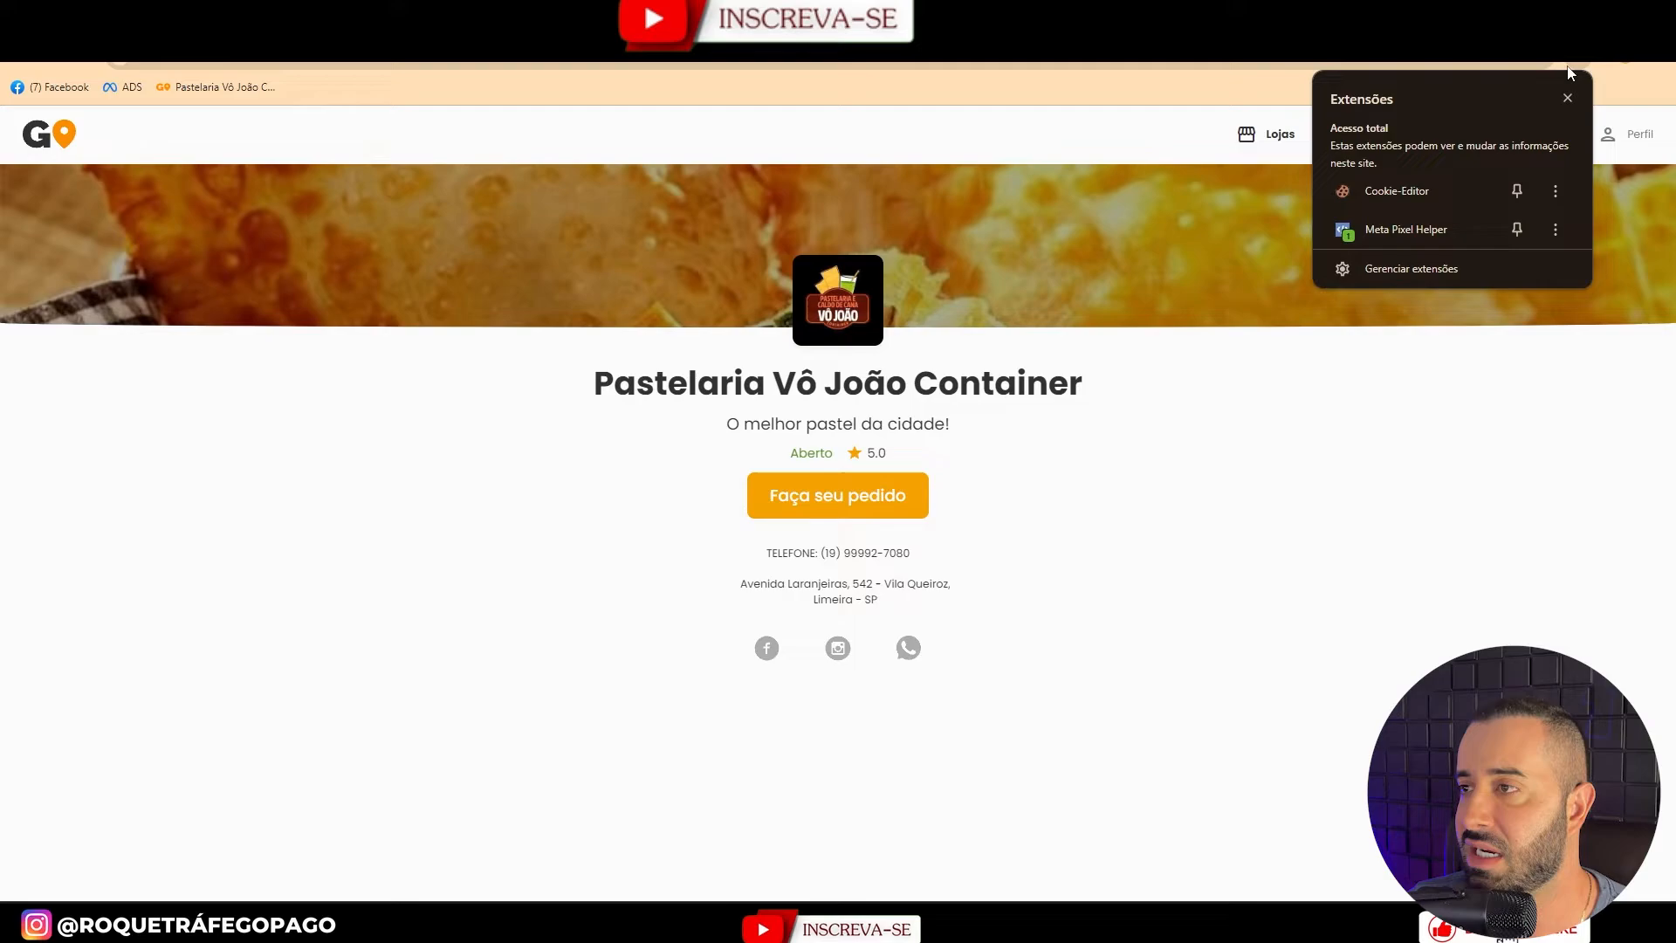
{"action": "left_click", "coordinate": [1439, 228]}
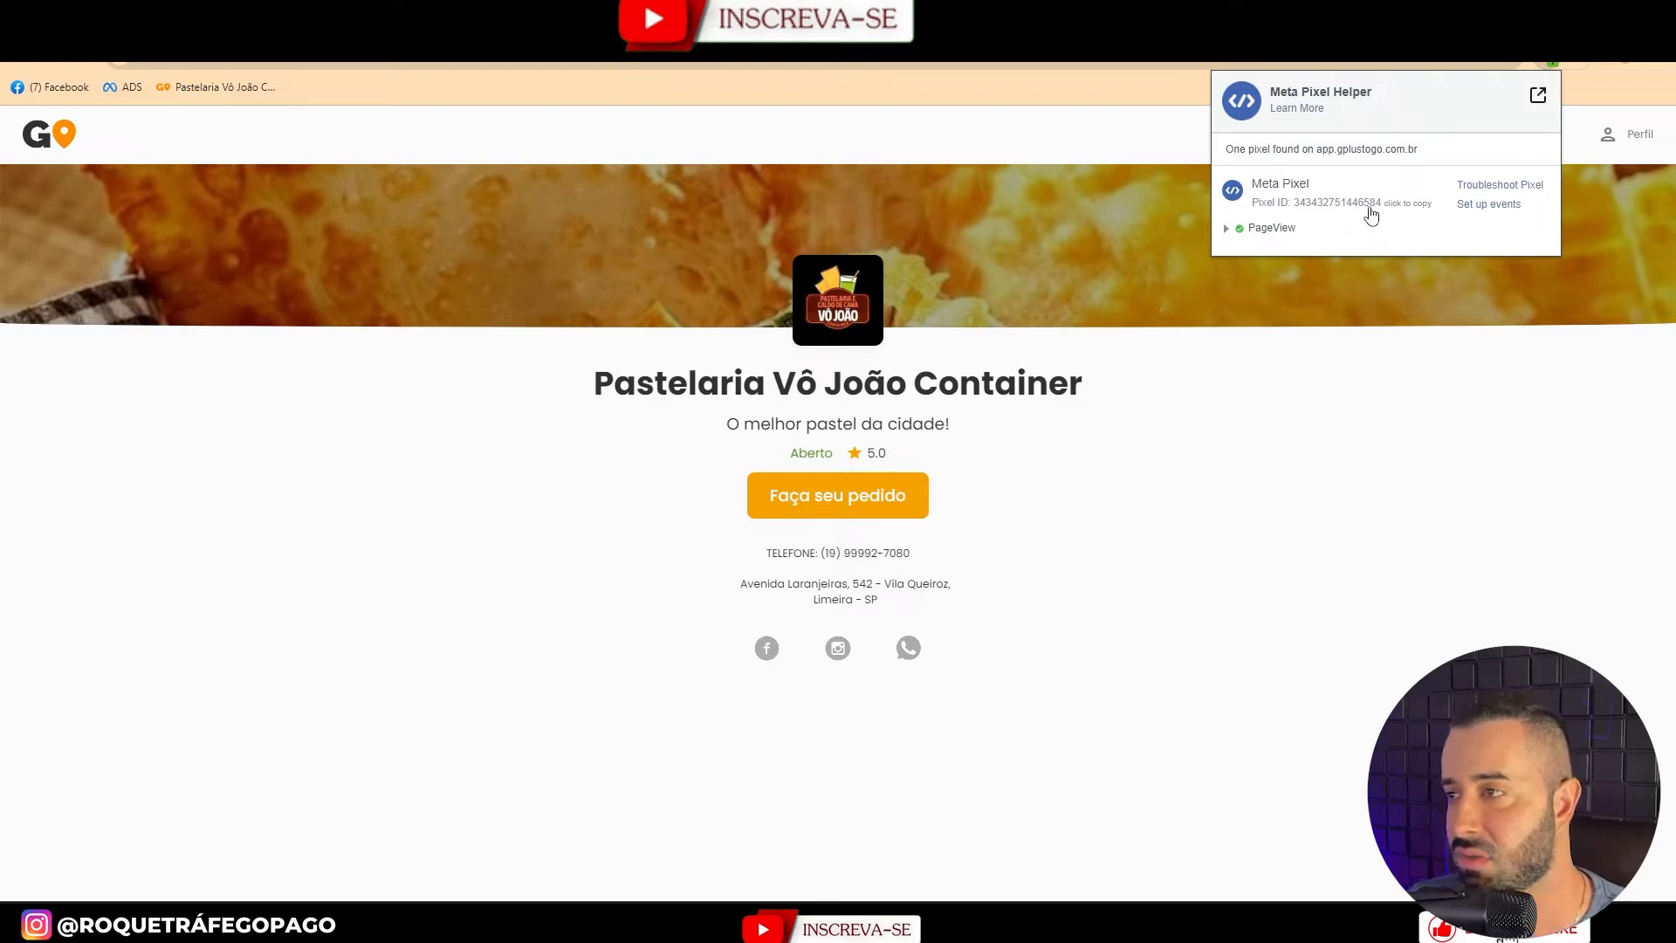
{"action": "left_click", "coordinate": [376, 391]}
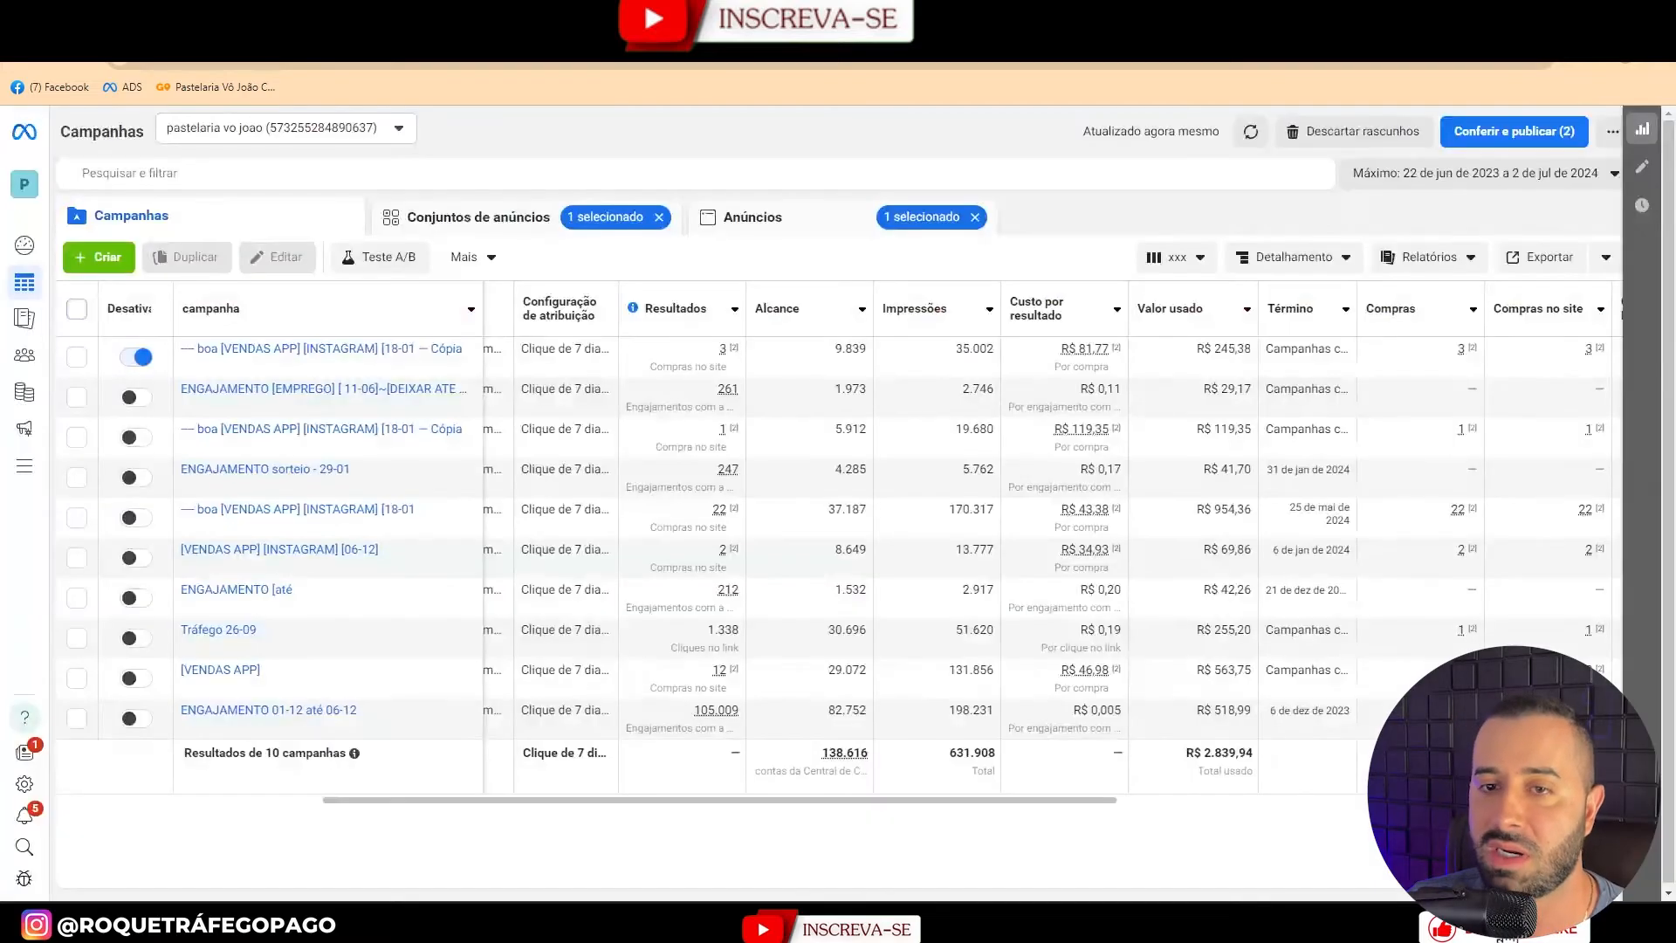
Switch to Ads Manager, go to the Events Manager and open the data source for the pastelariavojoaocontainer pixel.
{"action": "left_click", "coordinate": [79, 452]}
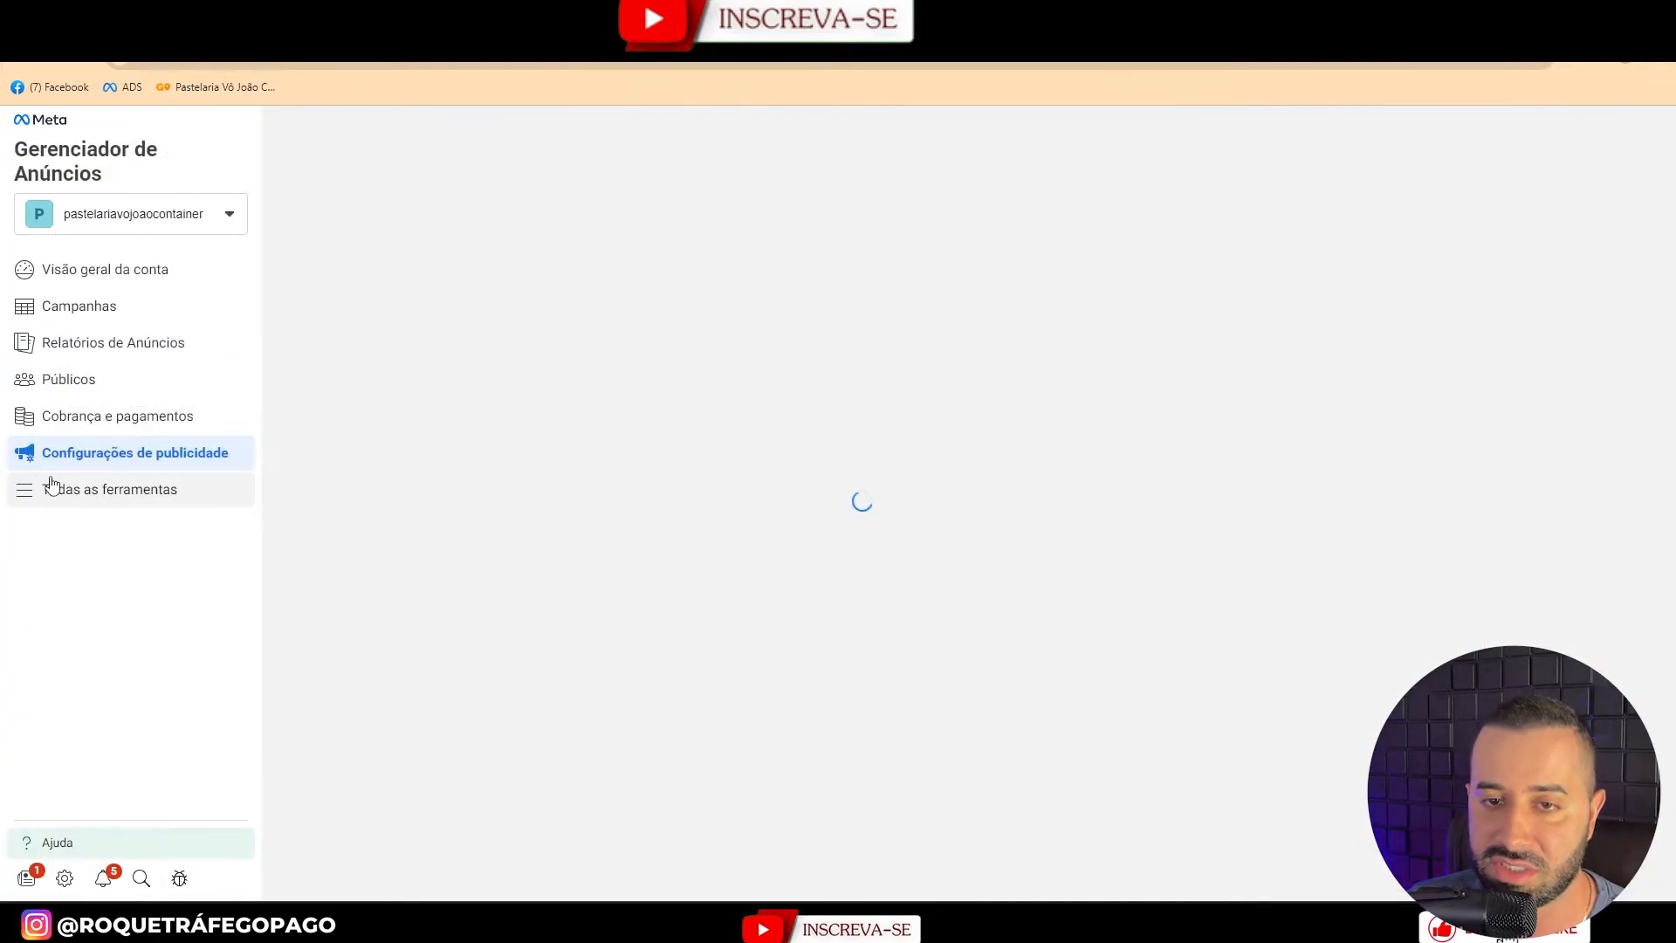
{"action": "left_click", "coordinate": [94, 493]}
{"action": "left_click", "coordinate": [367, 762]}
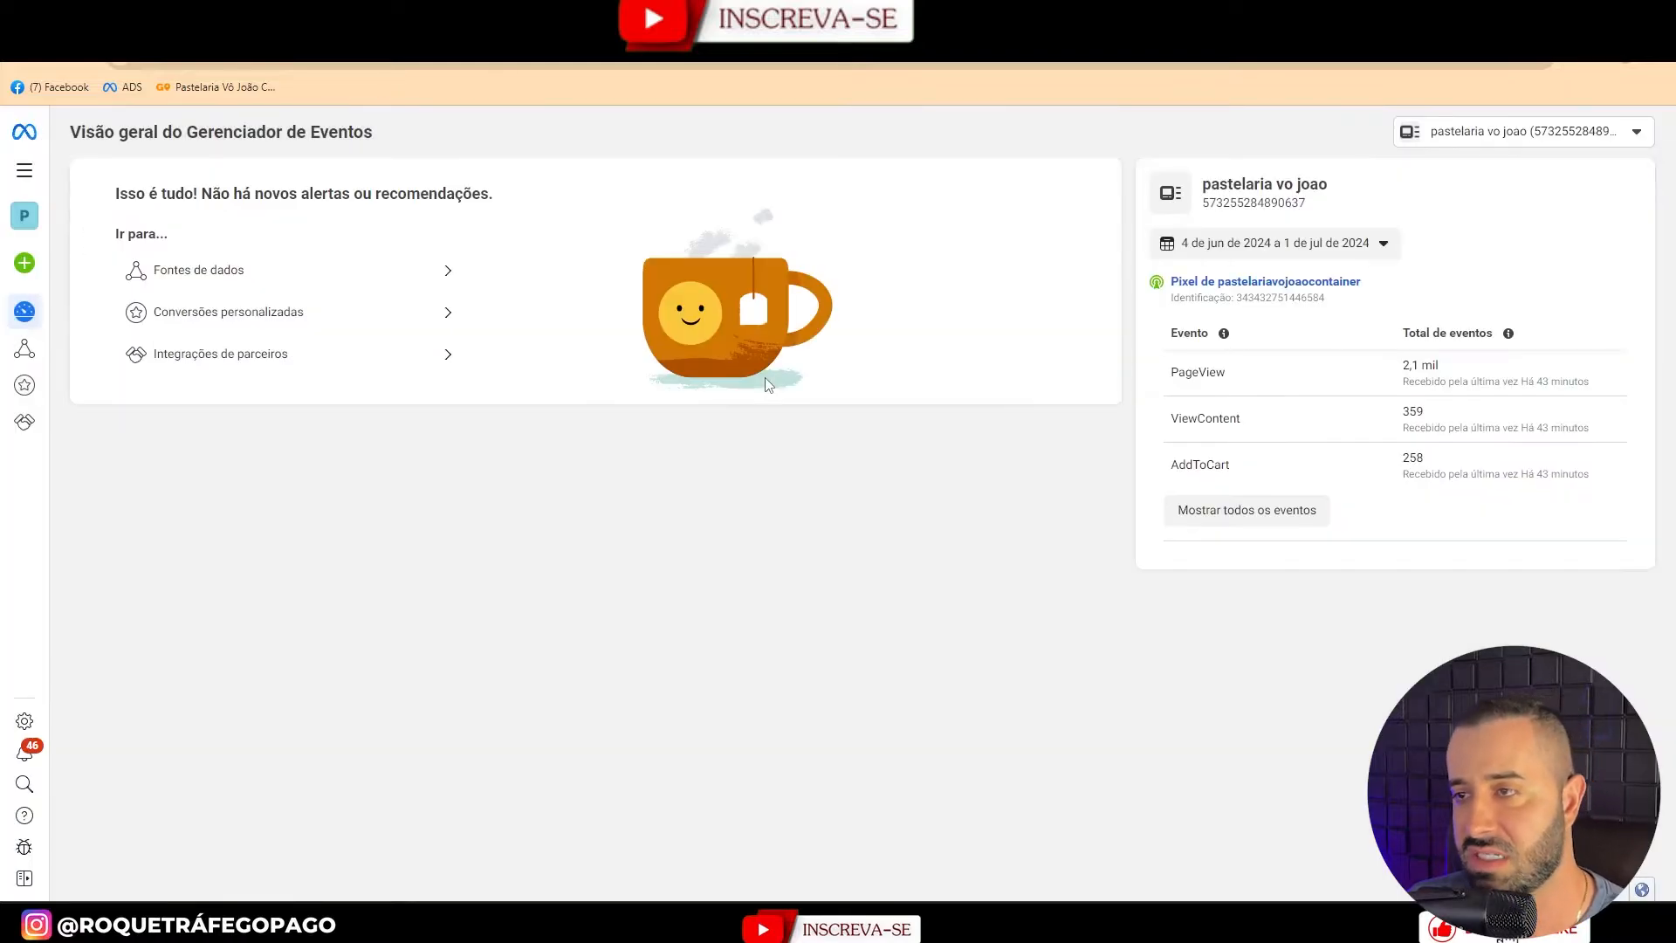
{"action": "left_click", "coordinate": [1320, 293]}
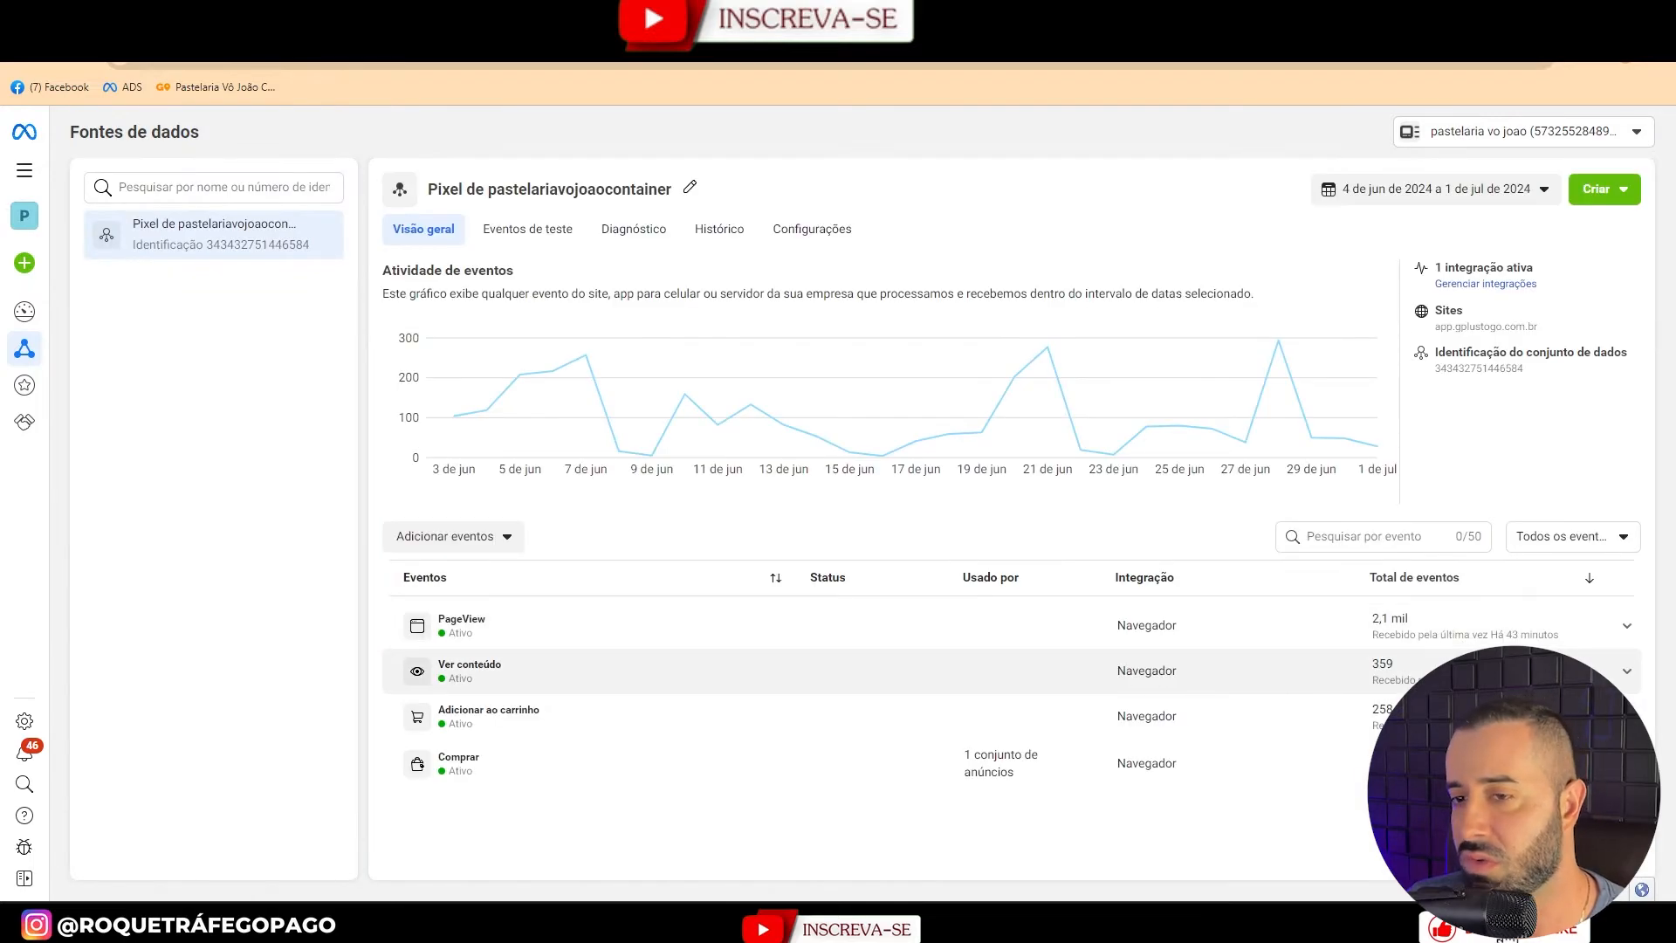
Expand the Ver conteúdo, Adicionar ao carrinho and Comprar events of the pixel and examine their activity charts.
{"action": "left_click", "coordinate": [608, 670]}
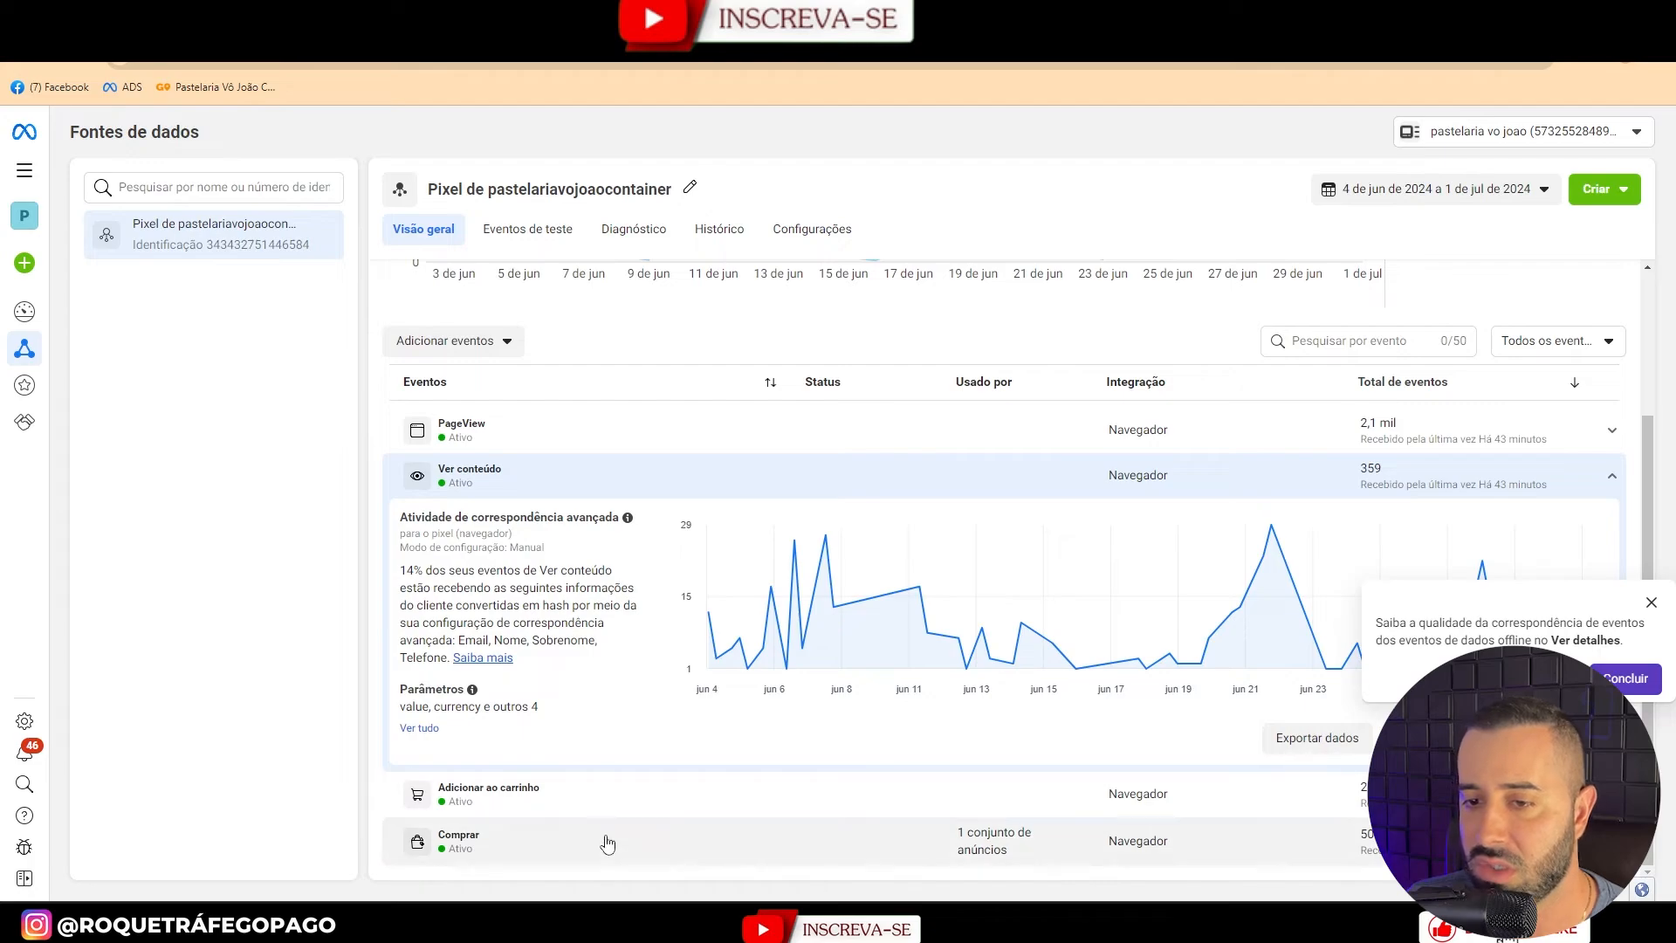
{"action": "left_click", "coordinate": [608, 844]}
{"action": "left_click", "coordinate": [604, 812]}
{"action": "scroll", "coordinate": [794, 611], "scroll_direction": "down", "scroll_amount": 6}
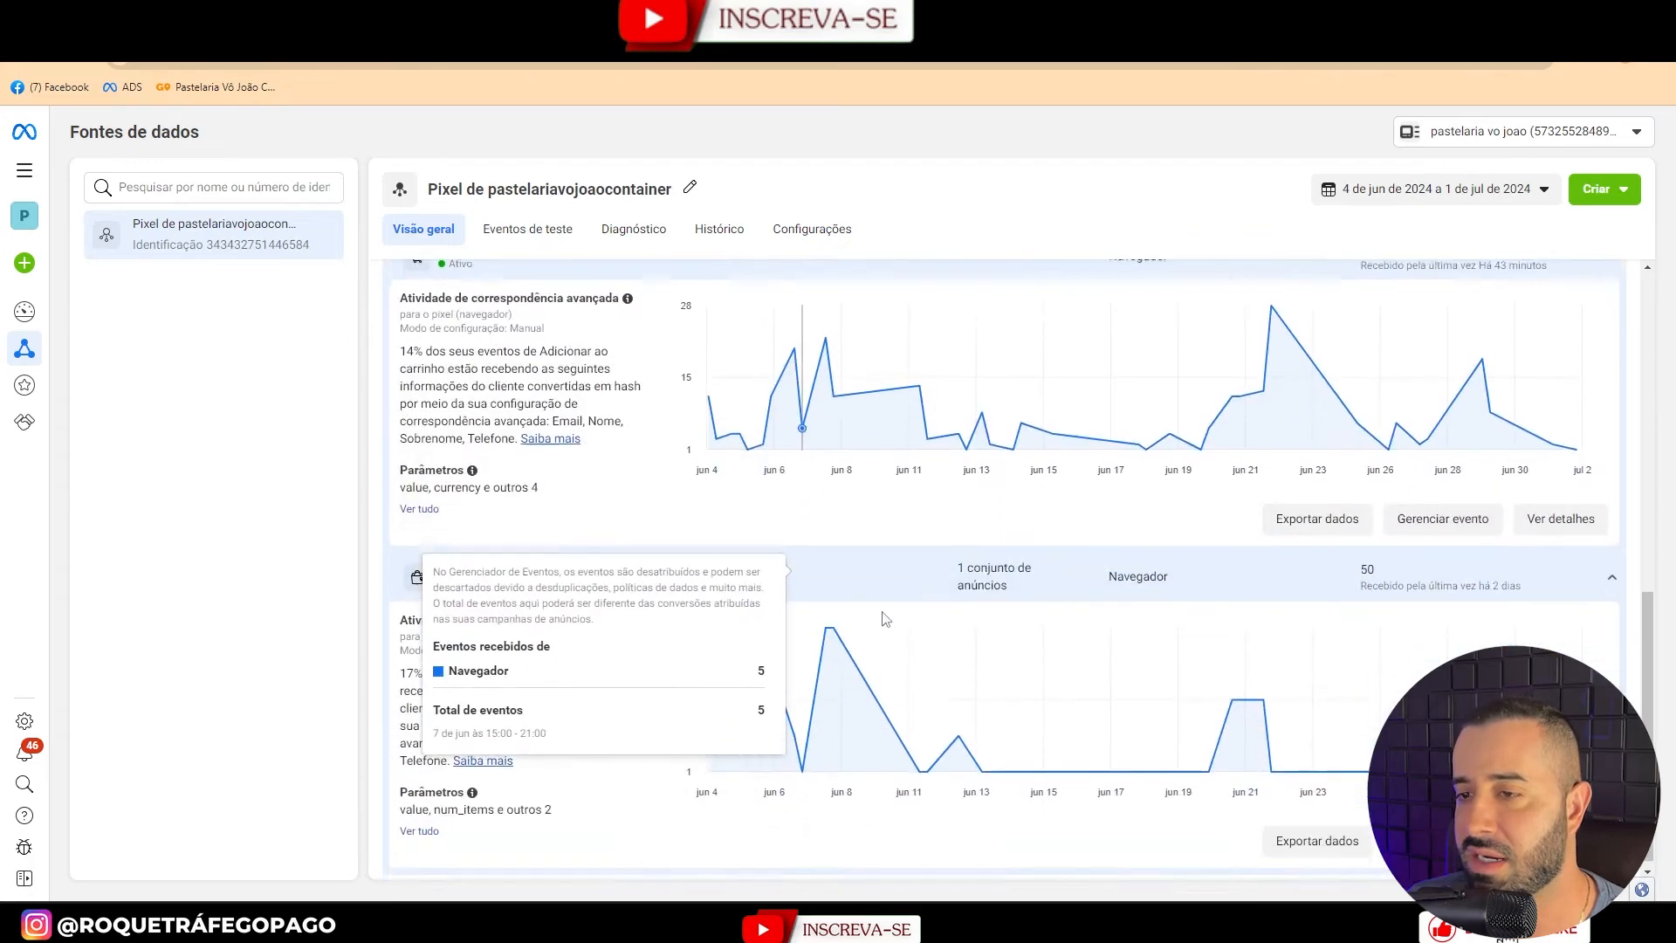
{"action": "scroll", "coordinate": [710, 588], "scroll_direction": "up", "scroll_amount": 4}
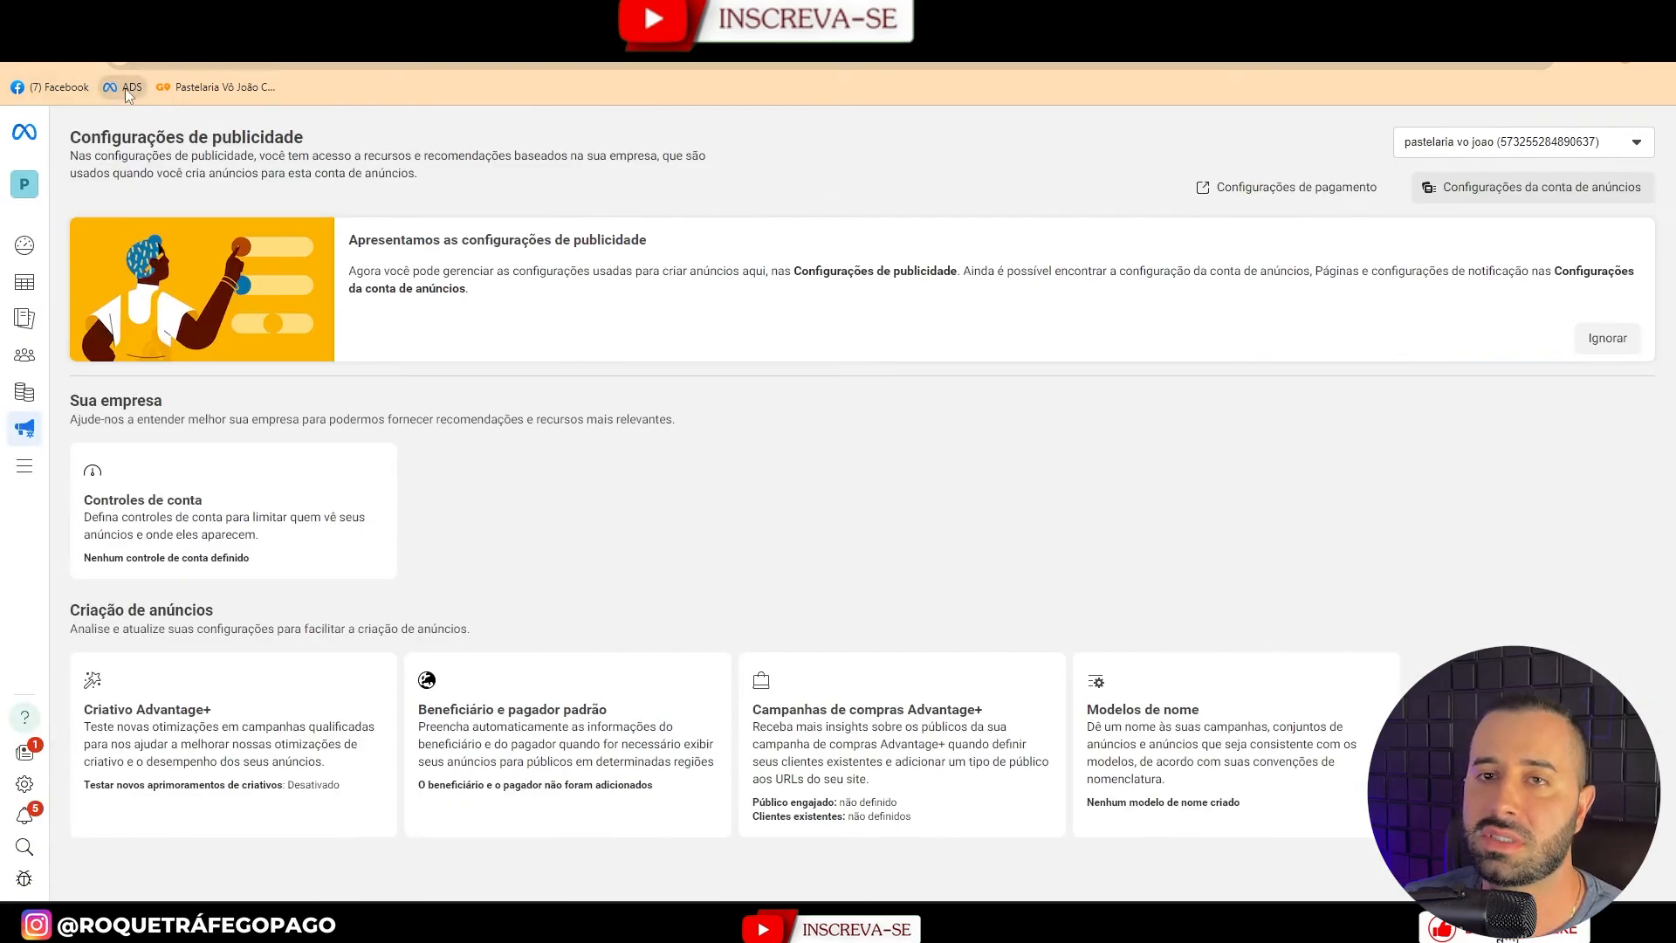
Create a campaign with the Vendas objective and manual sales setup in the ADS campaign list, naming it "VENDA 02-07".
{"action": "left_click", "coordinate": [126, 89]}
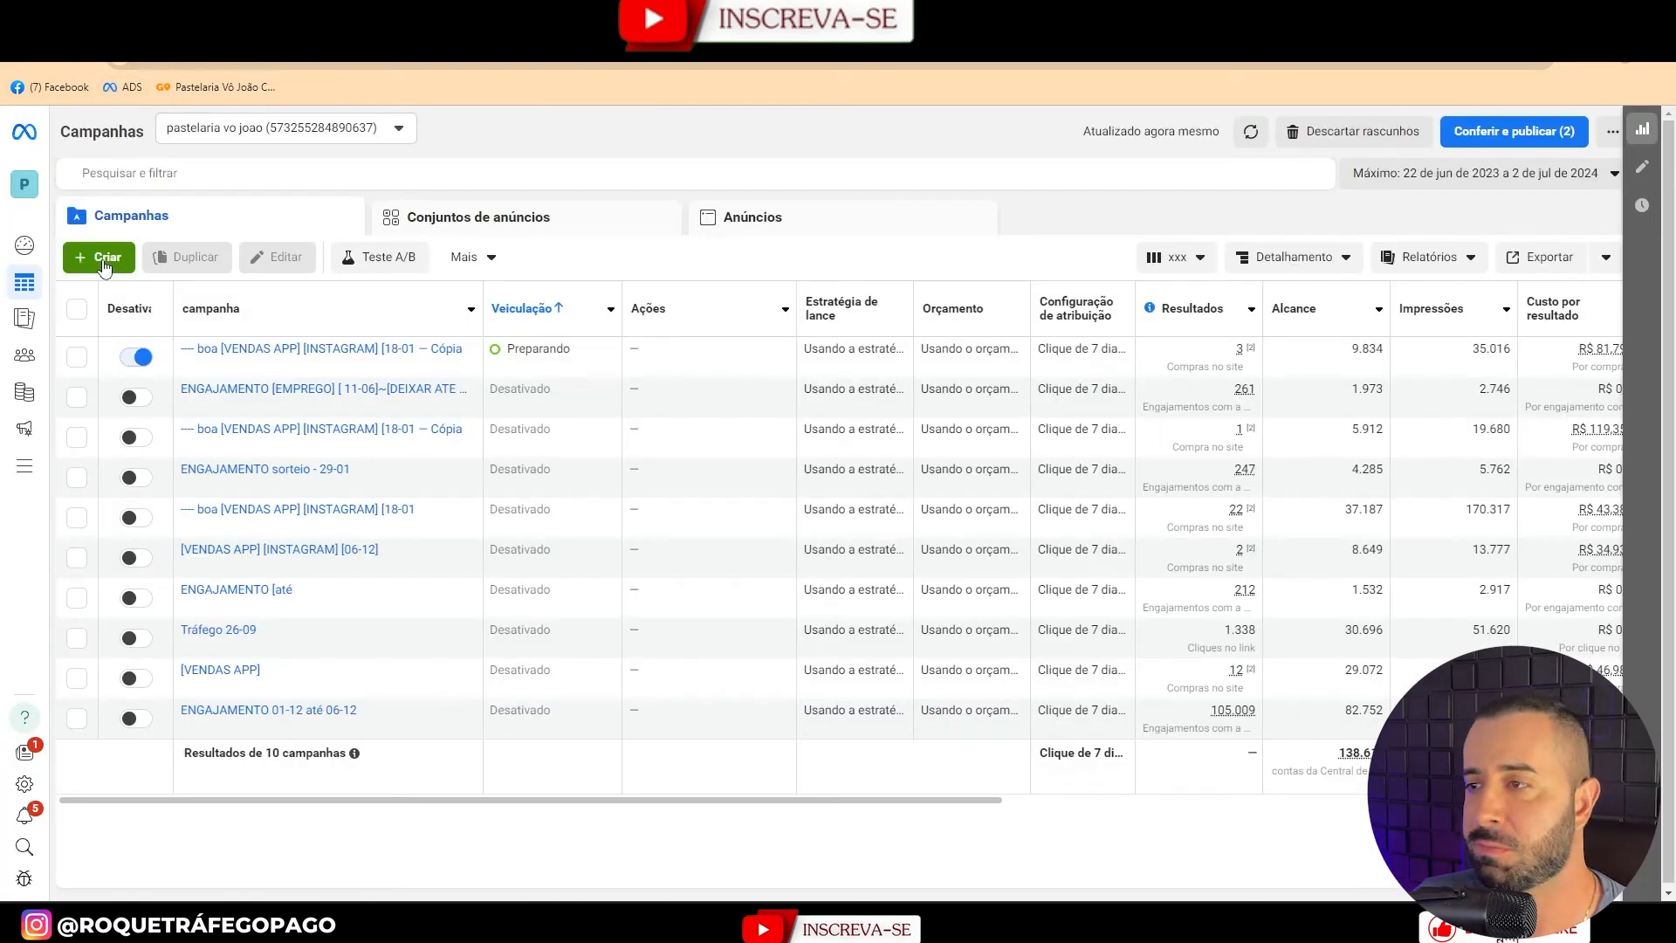
{"action": "left_click", "coordinate": [102, 261]}
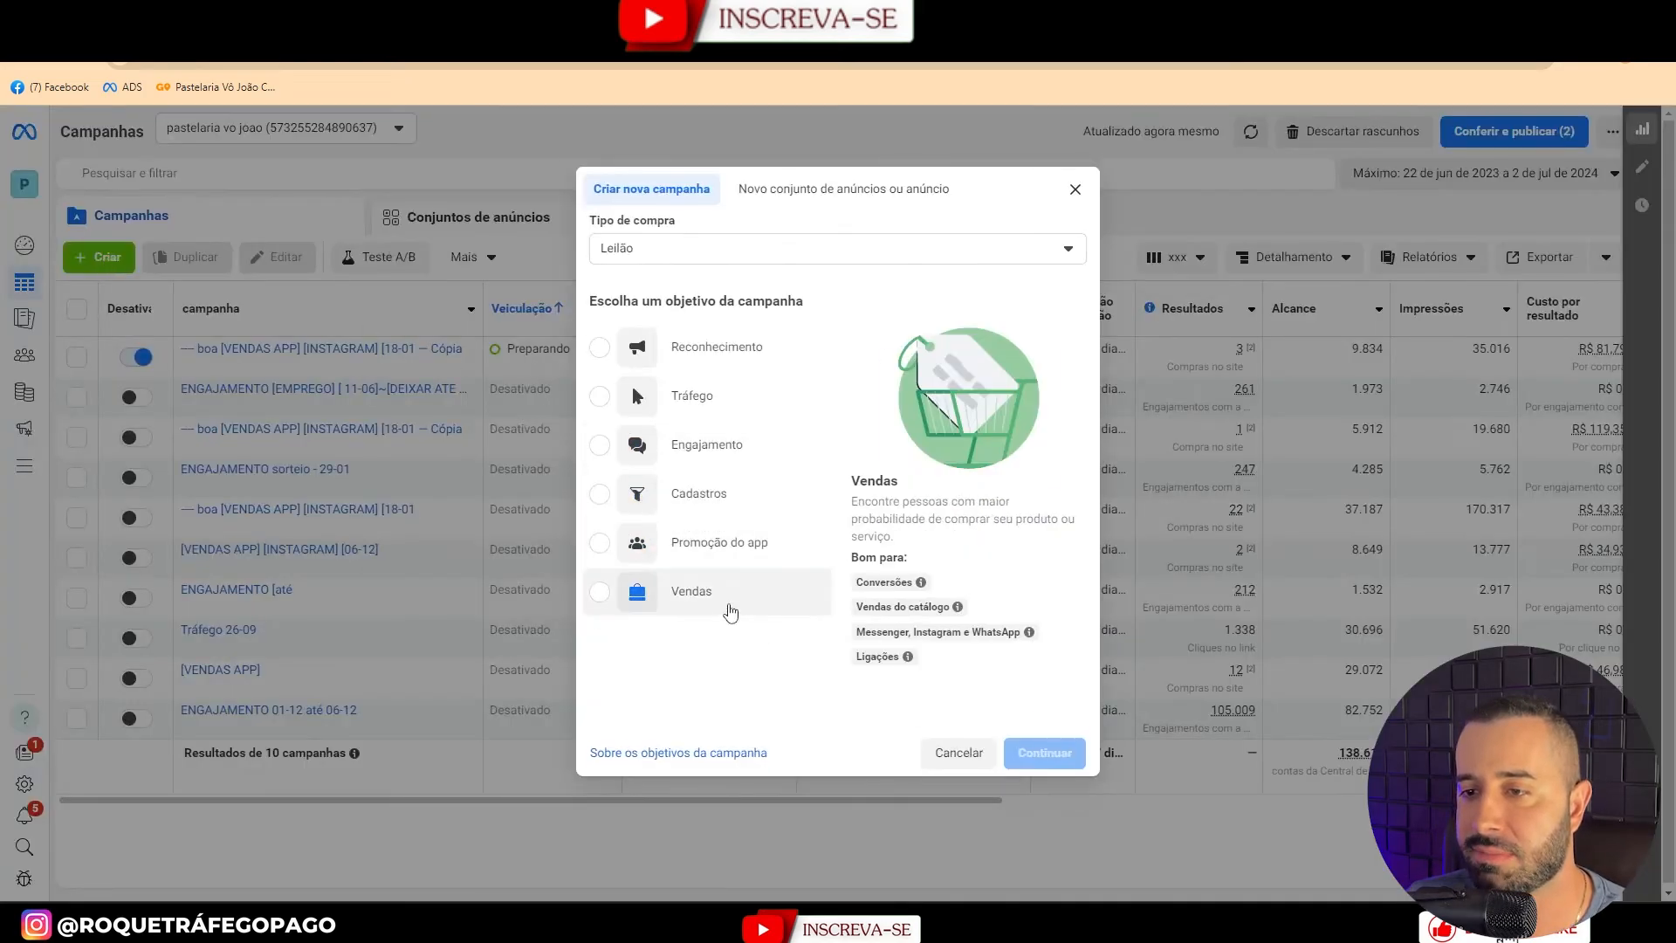
{"action": "left_click", "coordinate": [730, 611]}
{"action": "left_click", "coordinate": [1044, 752]}
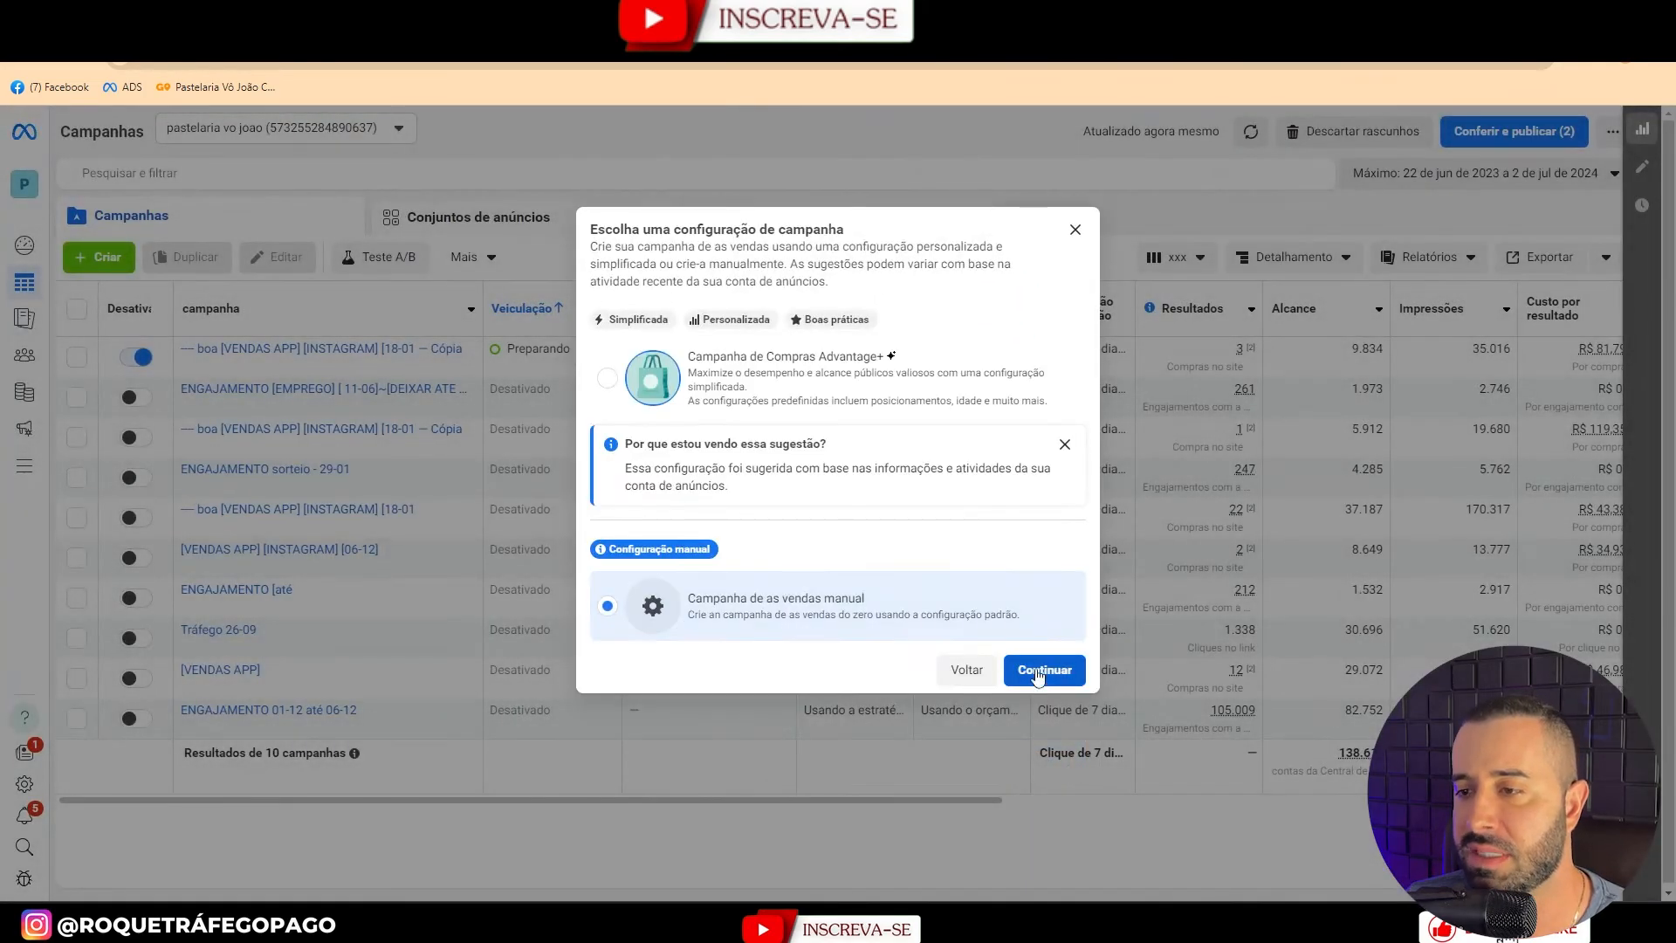
{"action": "left_click", "coordinate": [1044, 673]}
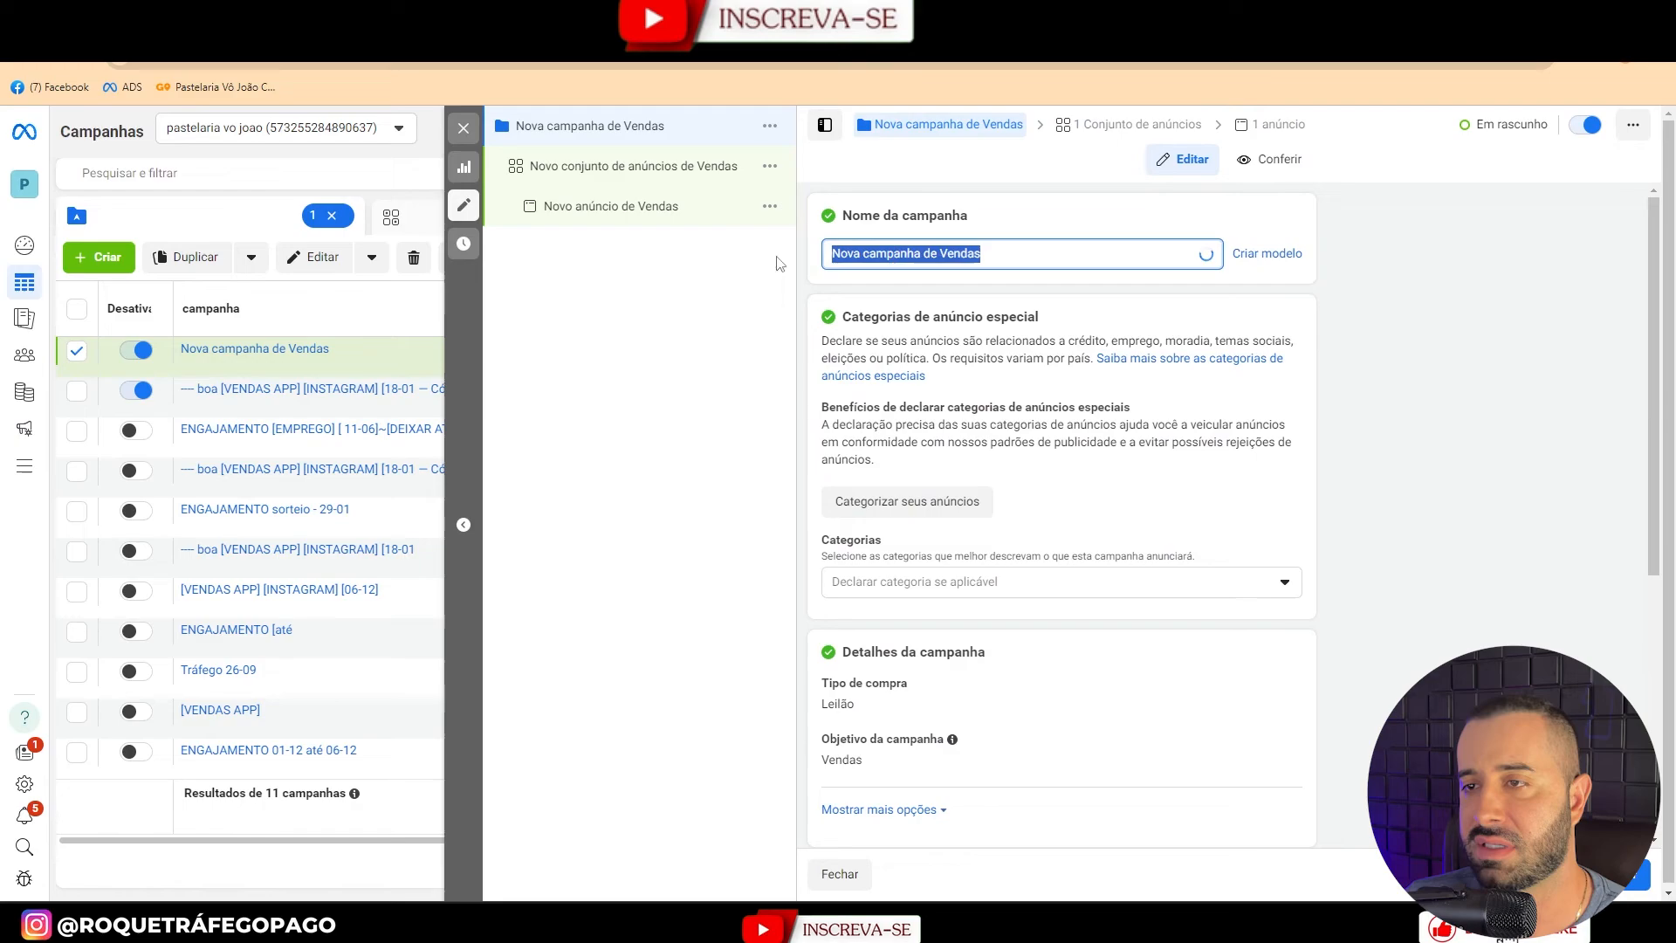
{"action": "type", "text": "VENDA"}
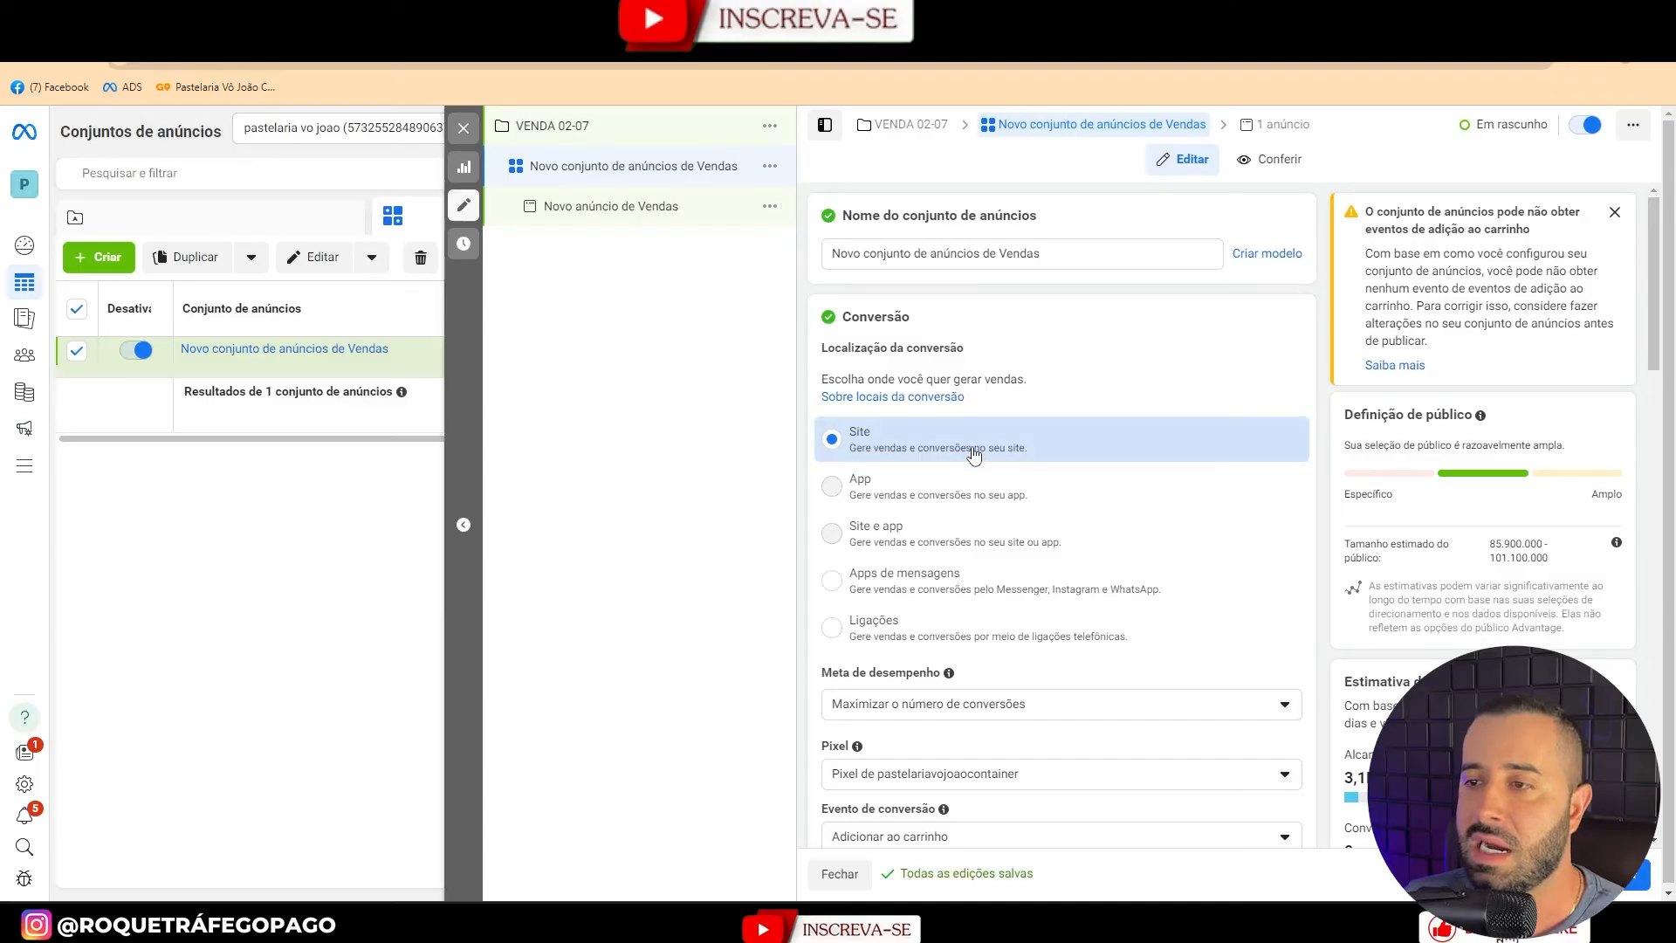
Check the pixel choices for the new ad set and set its conversion event to Comprar.
{"action": "scroll", "coordinate": [978, 450], "scroll_direction": "down", "scroll_amount": 4}
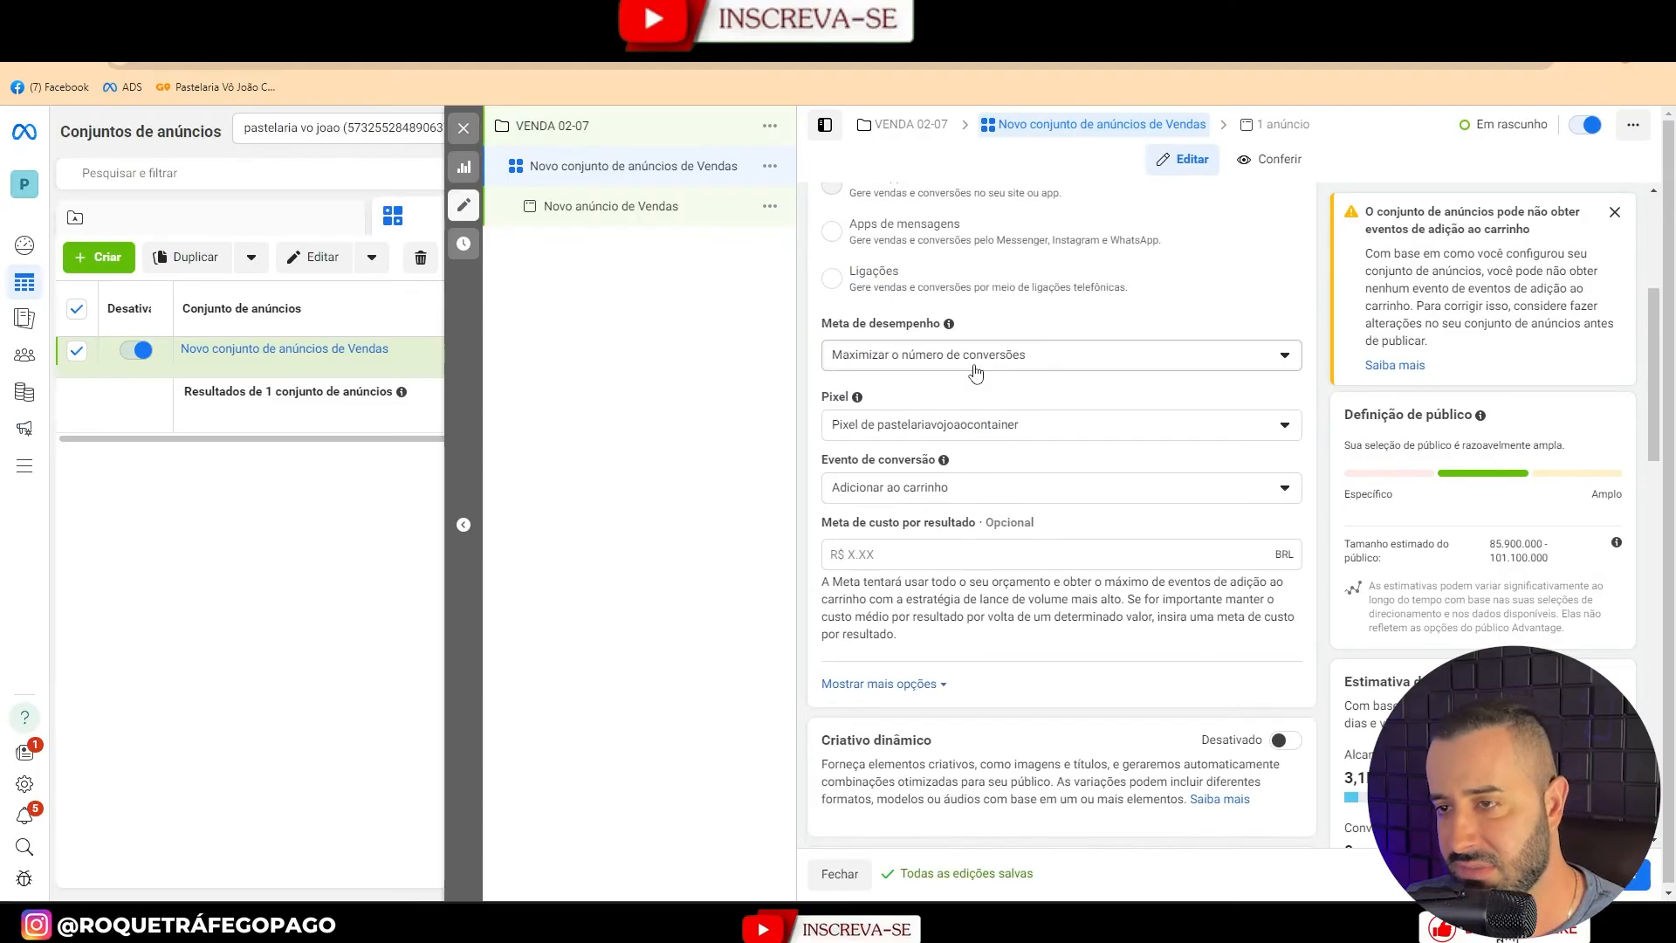
{"action": "left_click", "coordinate": [963, 431]}
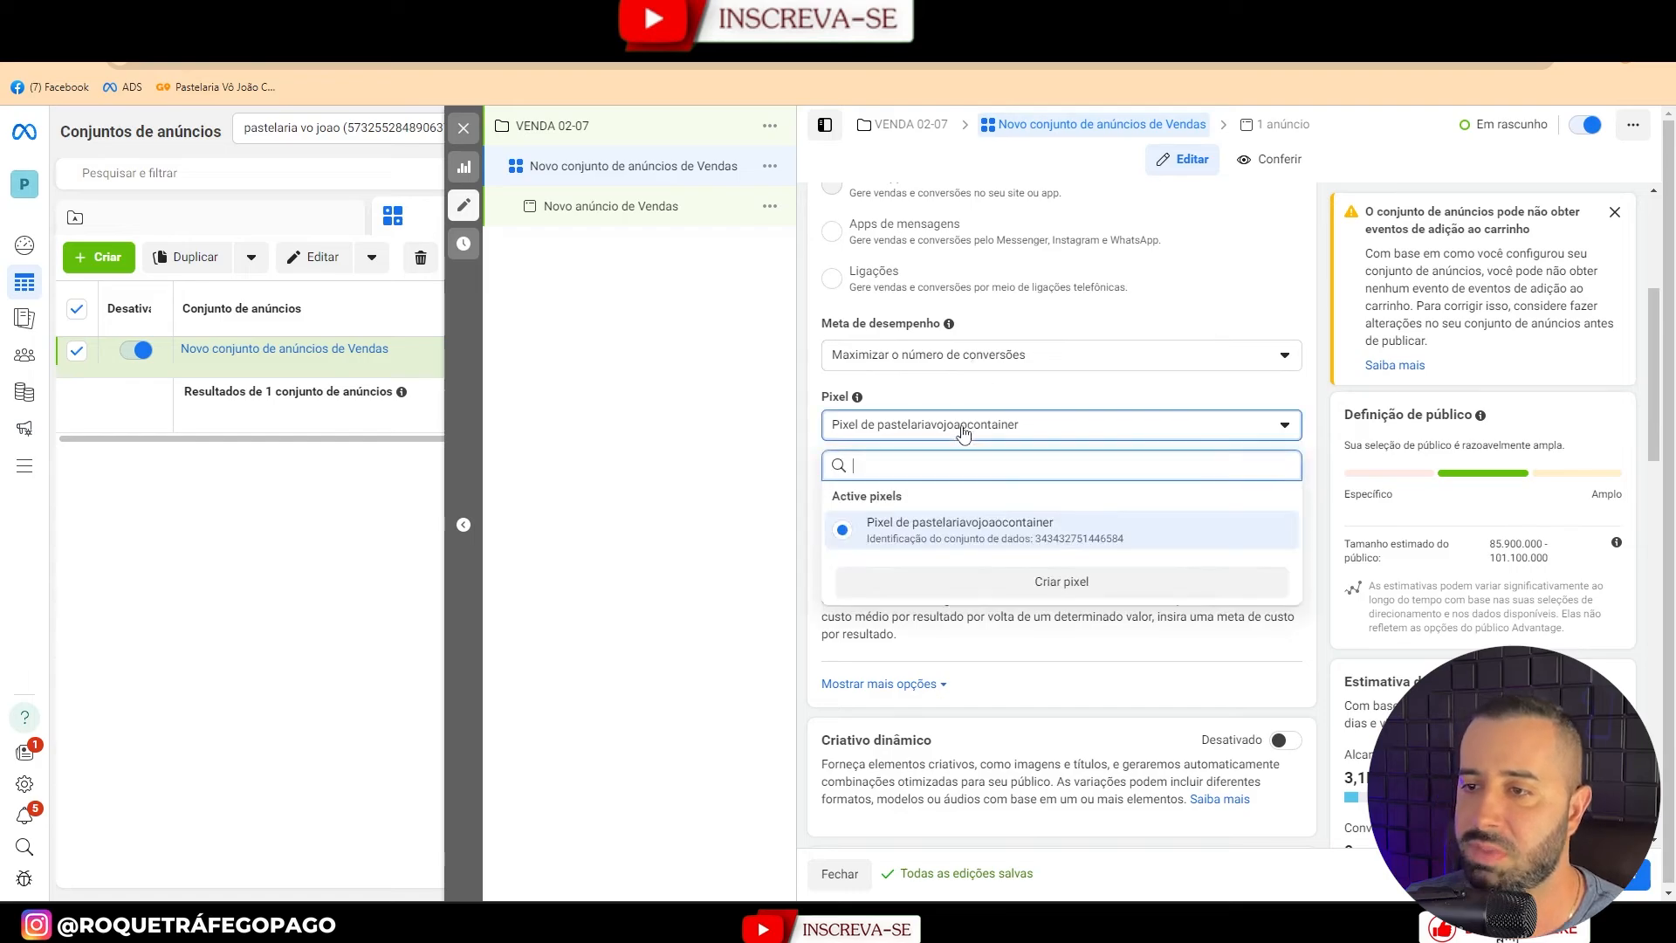
{"action": "left_click", "coordinate": [962, 398]}
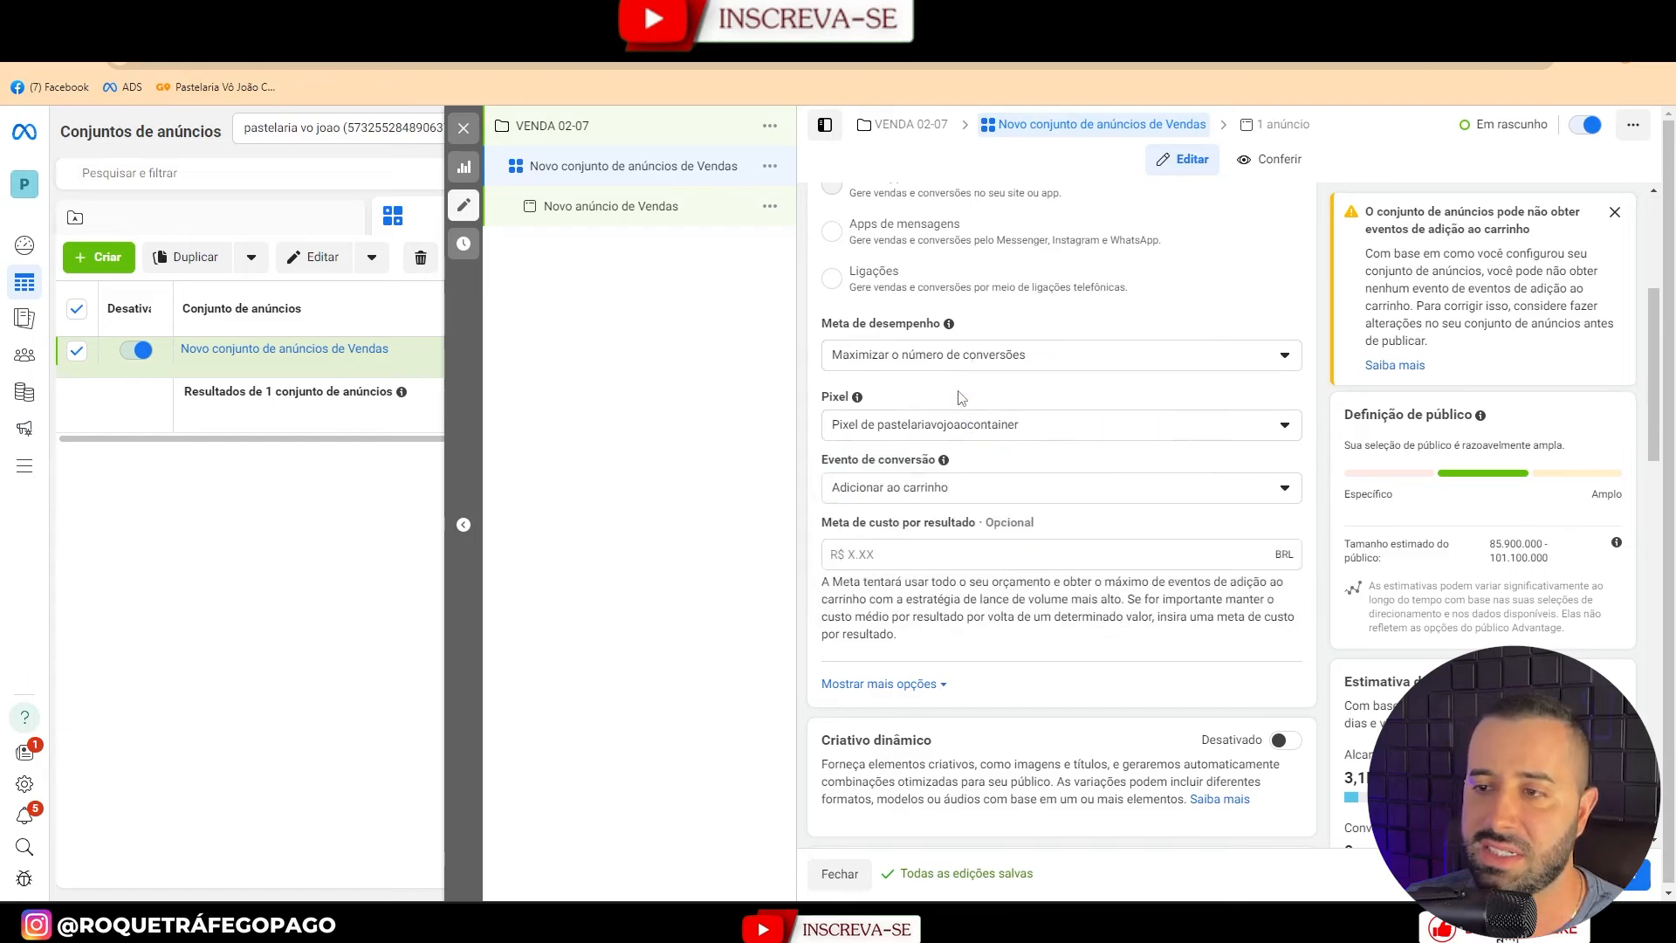
{"action": "left_click", "coordinate": [919, 487]}
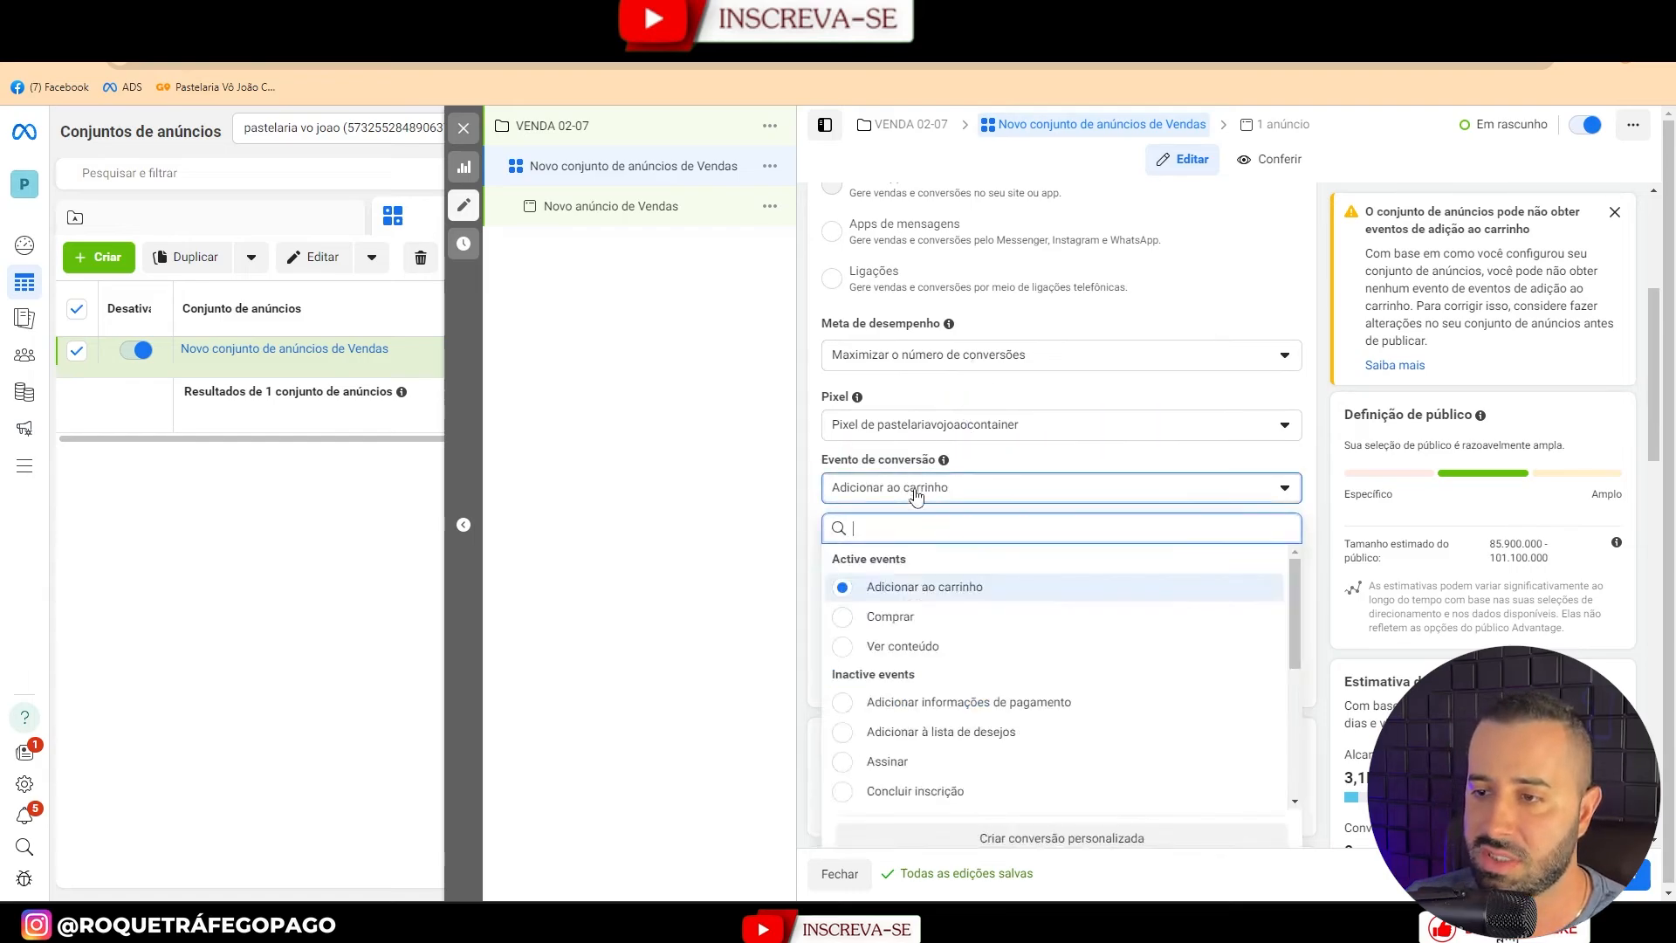
{"action": "left_click", "coordinate": [920, 615]}
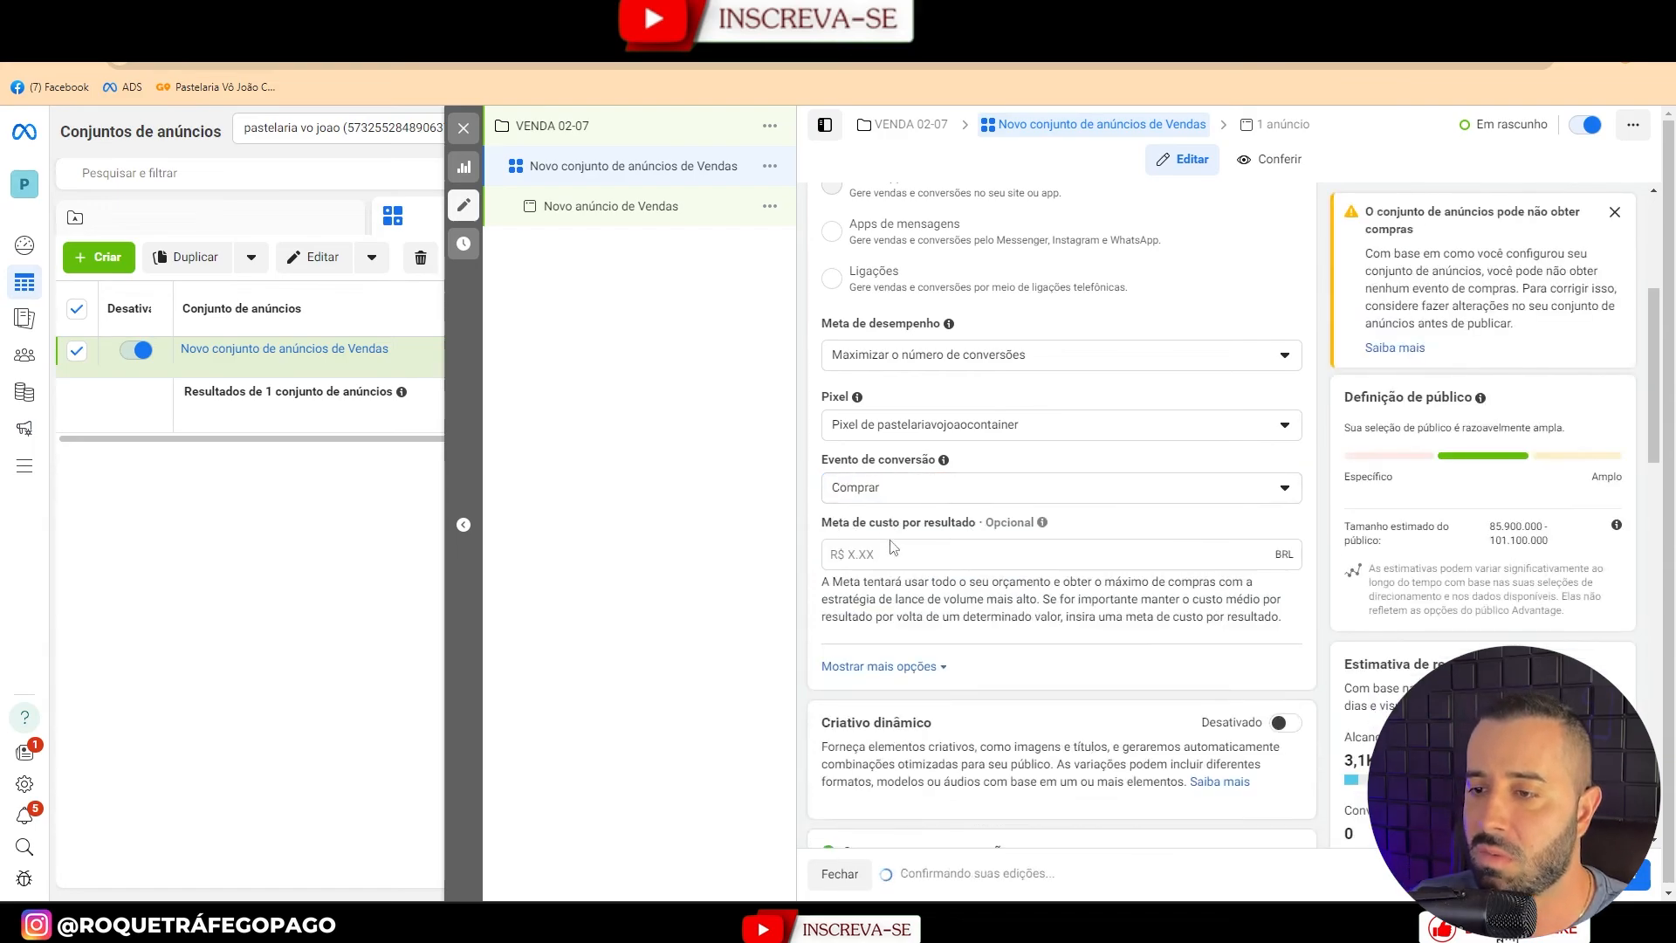
Review the ad set's daily budget, start date and budget scheduling options.
{"action": "scroll", "coordinate": [892, 547], "scroll_direction": "down", "scroll_amount": 6}
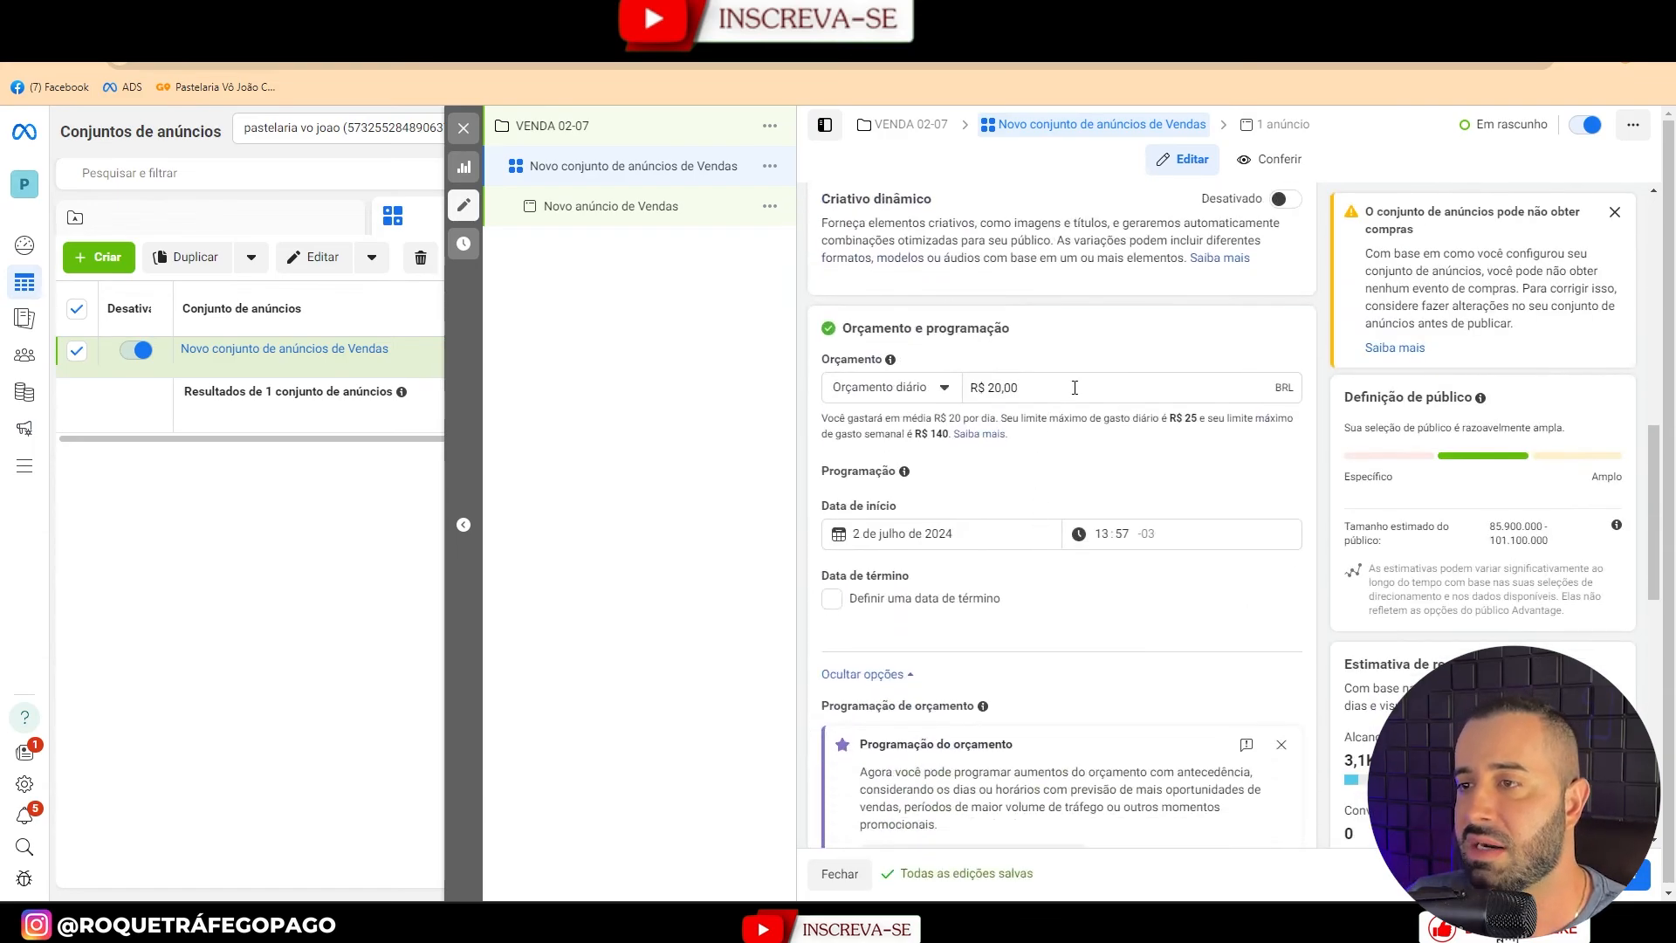
{"action": "left_click_drag", "start_coordinate": [1074, 387], "coordinate": [850, 339]}
{"action": "left_click", "coordinate": [852, 337]}
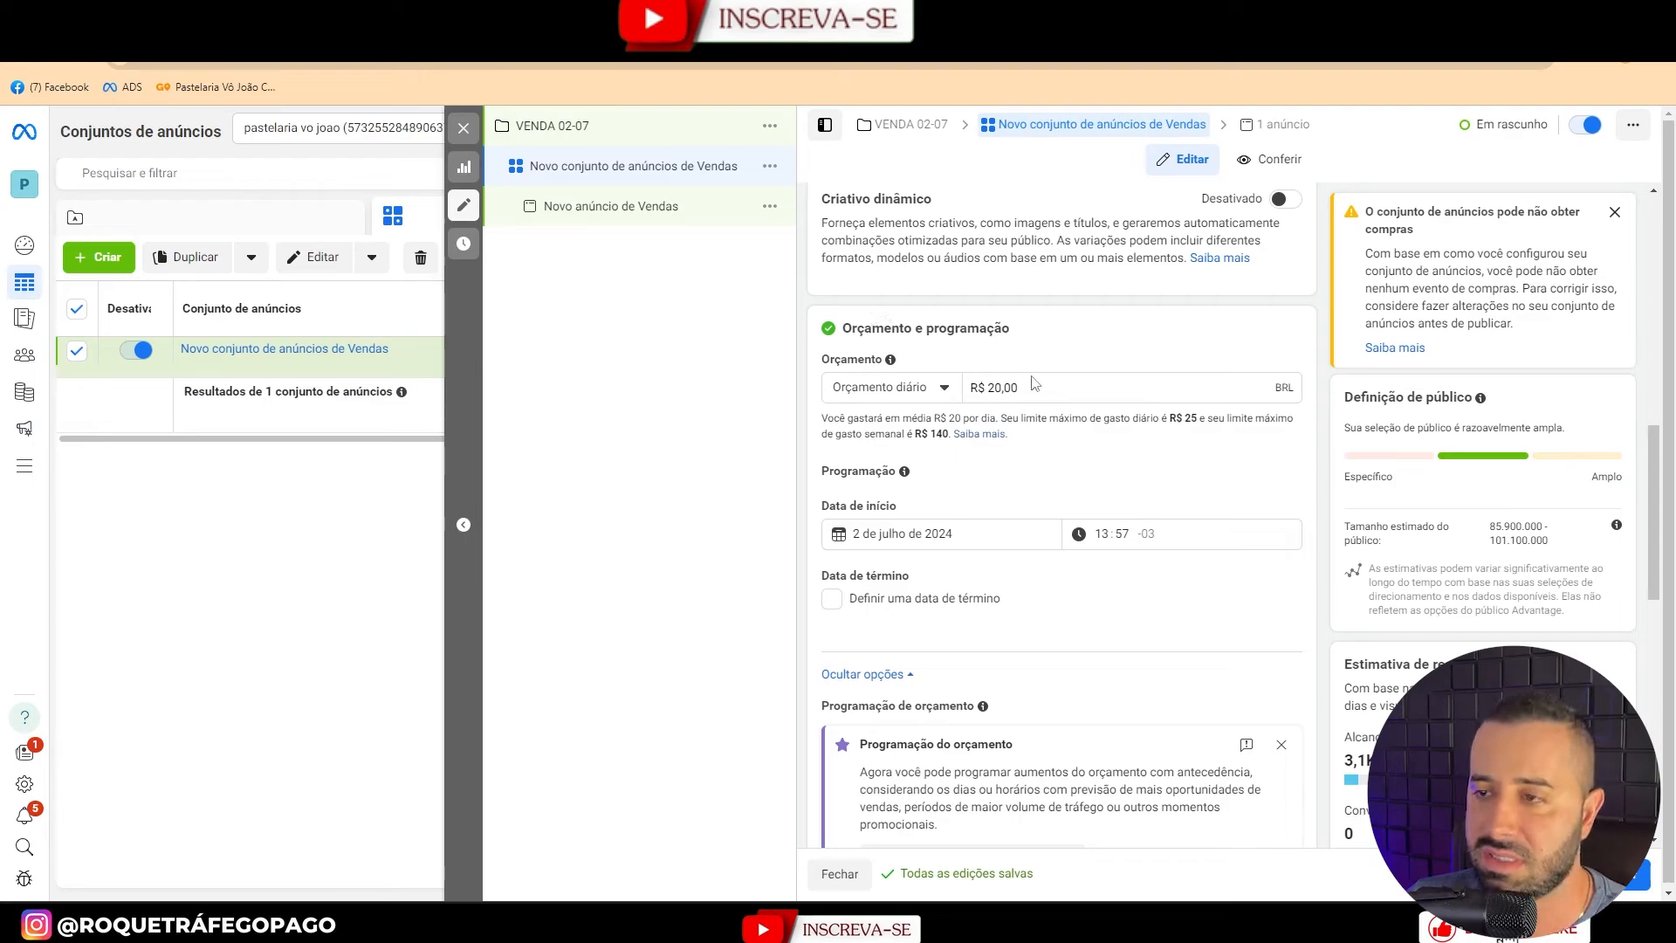
{"action": "scroll", "coordinate": [1034, 384], "scroll_direction": "down", "scroll_amount": 4}
{"action": "scroll", "coordinate": [1141, 279], "scroll_direction": "up", "scroll_amount": 2}
{"action": "scroll", "coordinate": [973, 387], "scroll_direction": "down", "scroll_amount": 6}
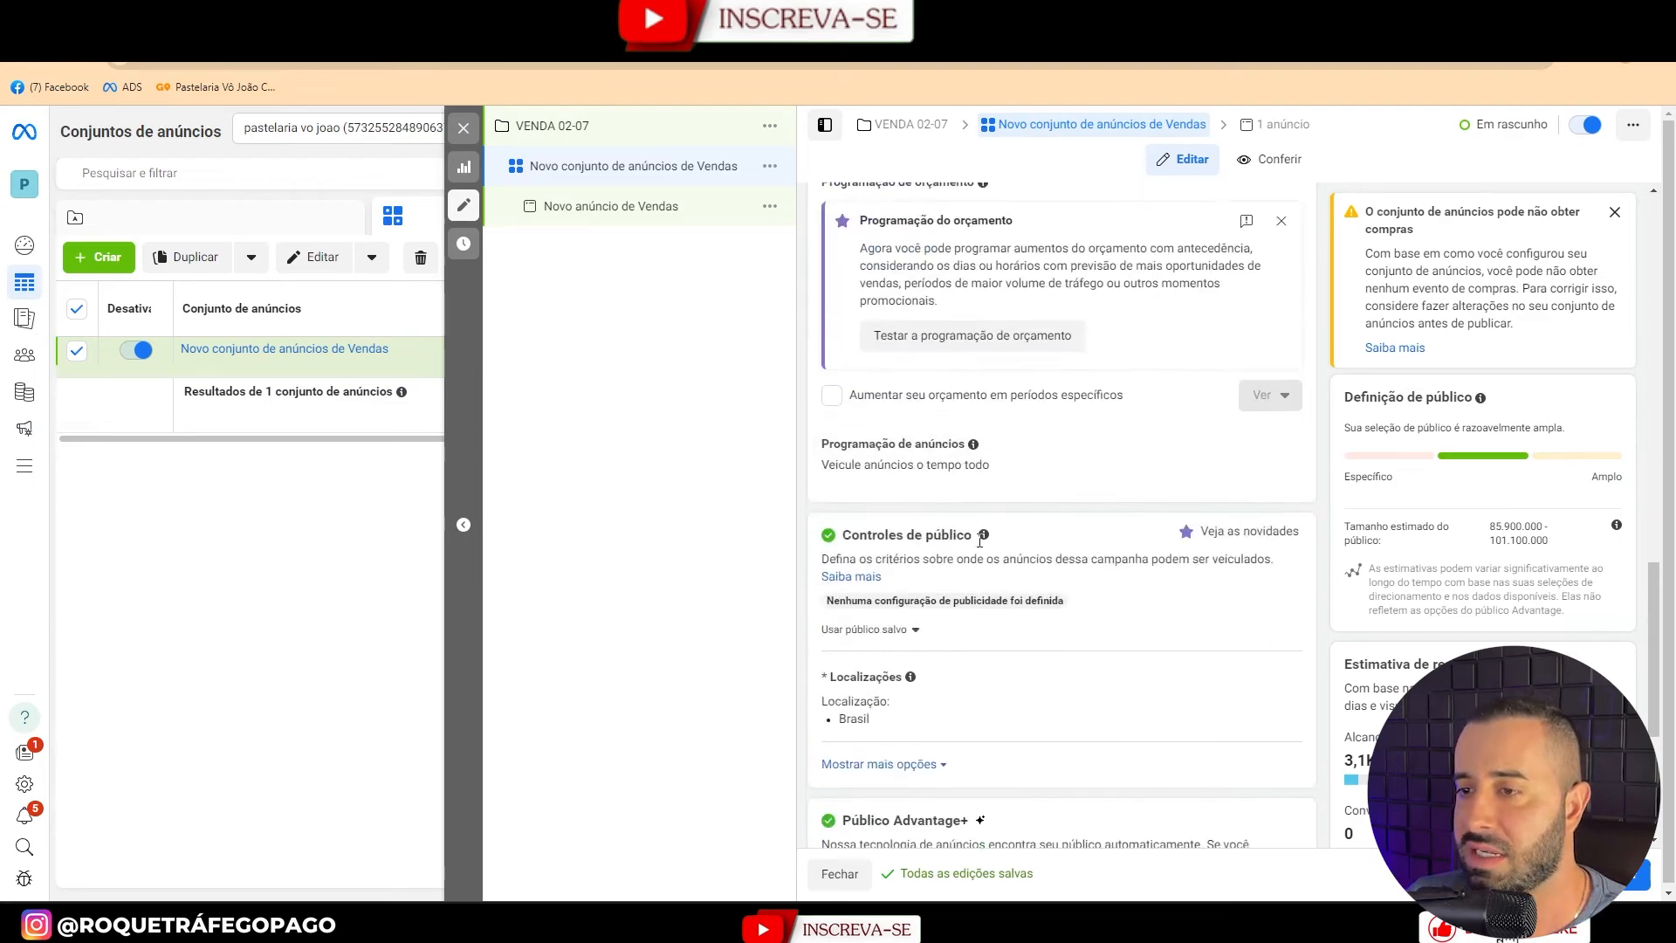
Set the ad set's audience location to Limeira, São Paulo, limited to Apenas a cidade atual.
{"action": "scroll", "coordinate": [916, 528], "scroll_direction": "down", "scroll_amount": 1}
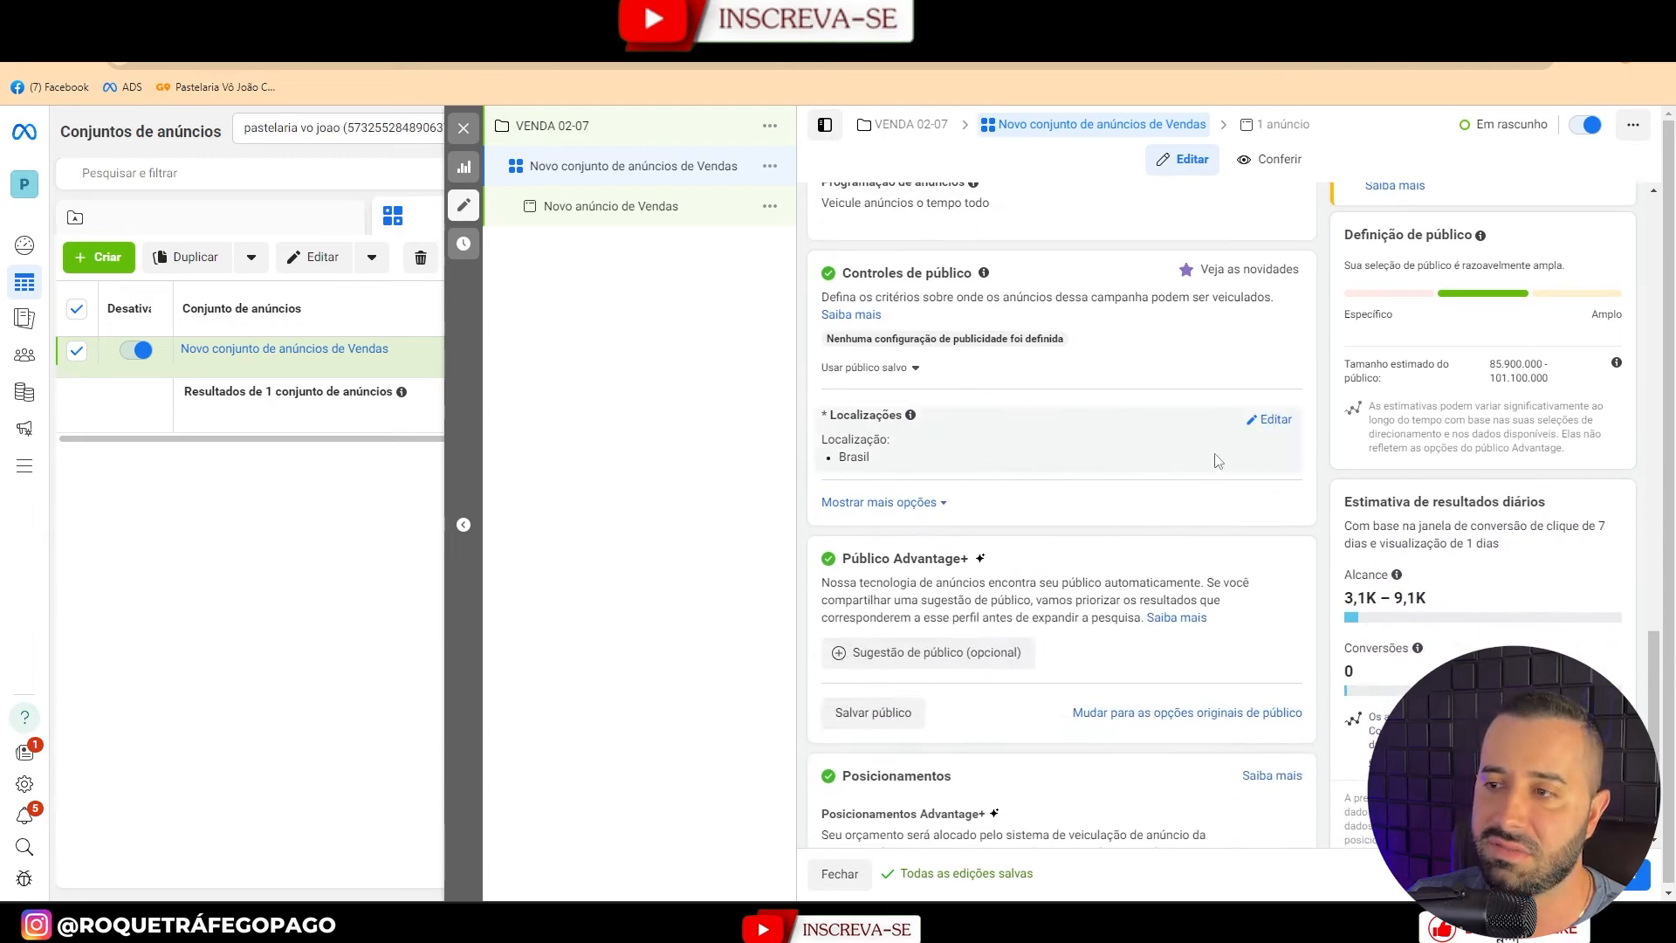
{"action": "left_click", "coordinate": [1276, 421]}
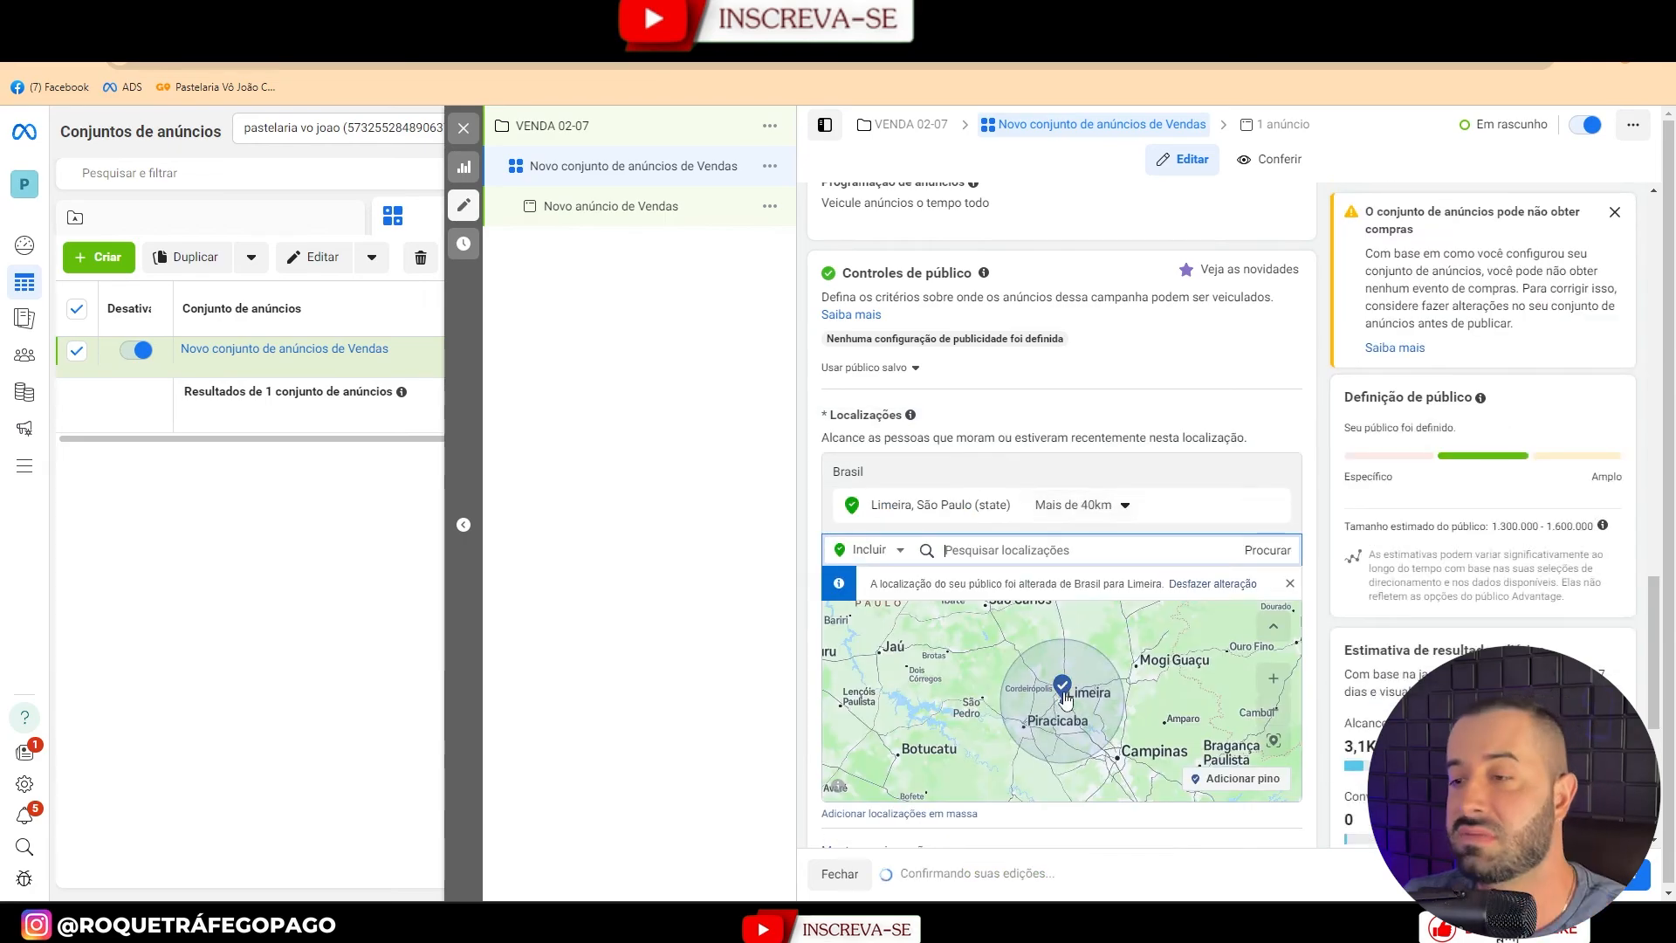
{"action": "left_click", "coordinate": [1085, 515]}
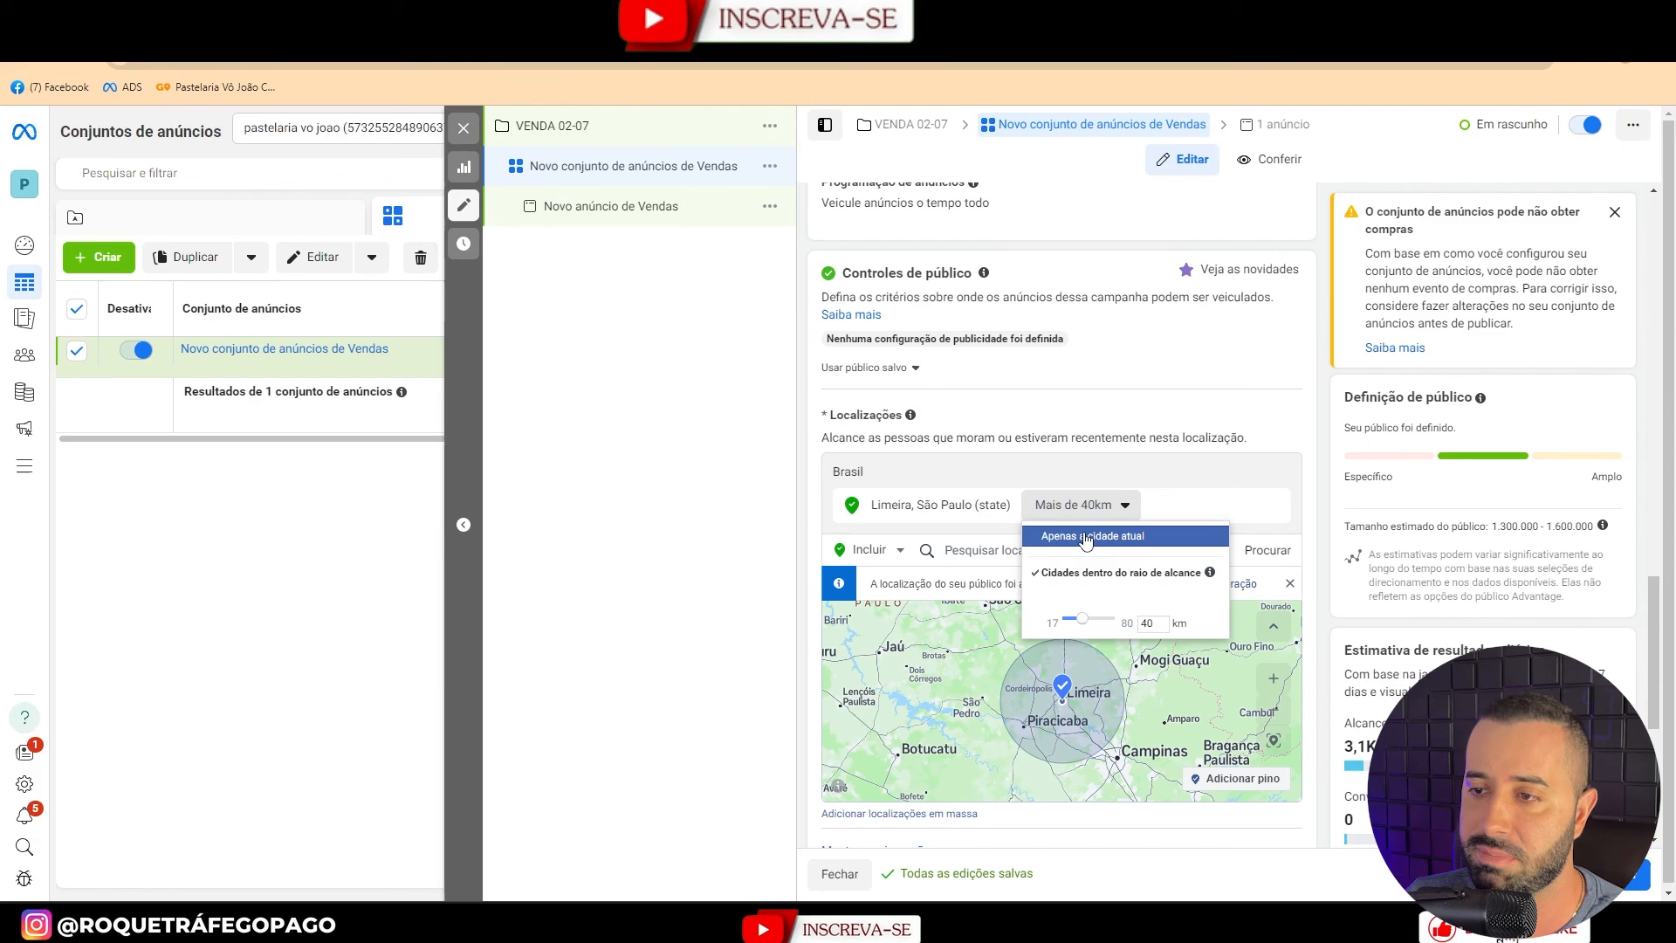
{"action": "left_click", "coordinate": [1085, 539]}
Switch the ad set from the Advantage+ audience to the original audience options.
{"action": "scroll", "coordinate": [949, 457], "scroll_direction": "down", "scroll_amount": 5}
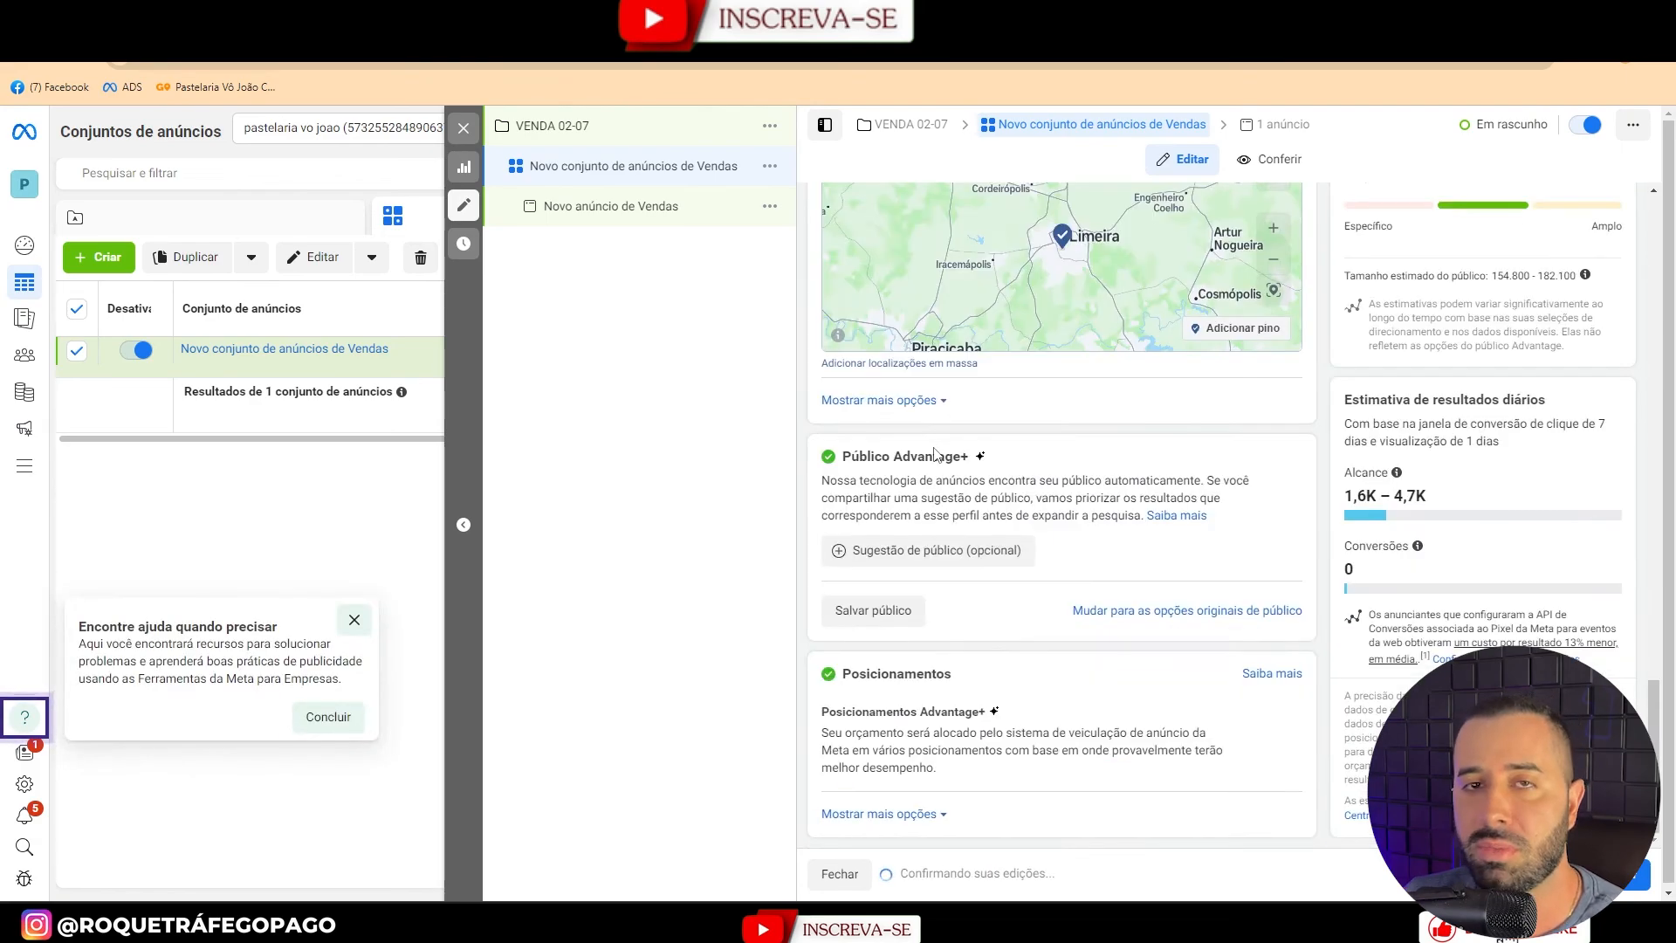
{"action": "left_click", "coordinate": [1174, 611]}
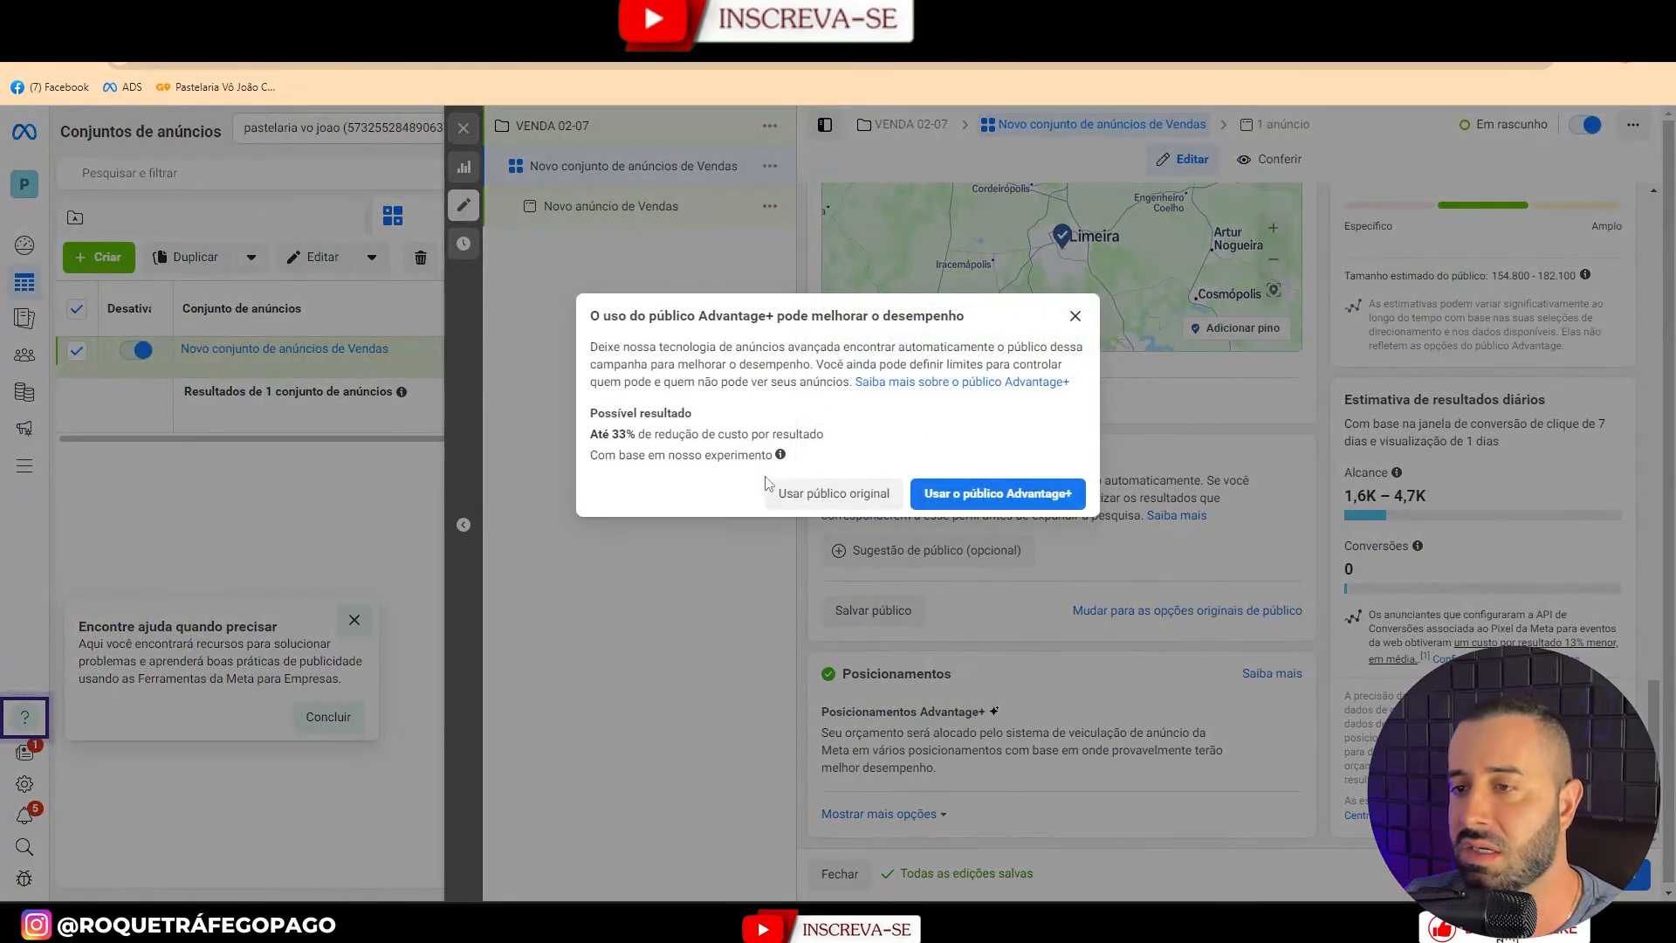
{"action": "left_click", "coordinate": [801, 494]}
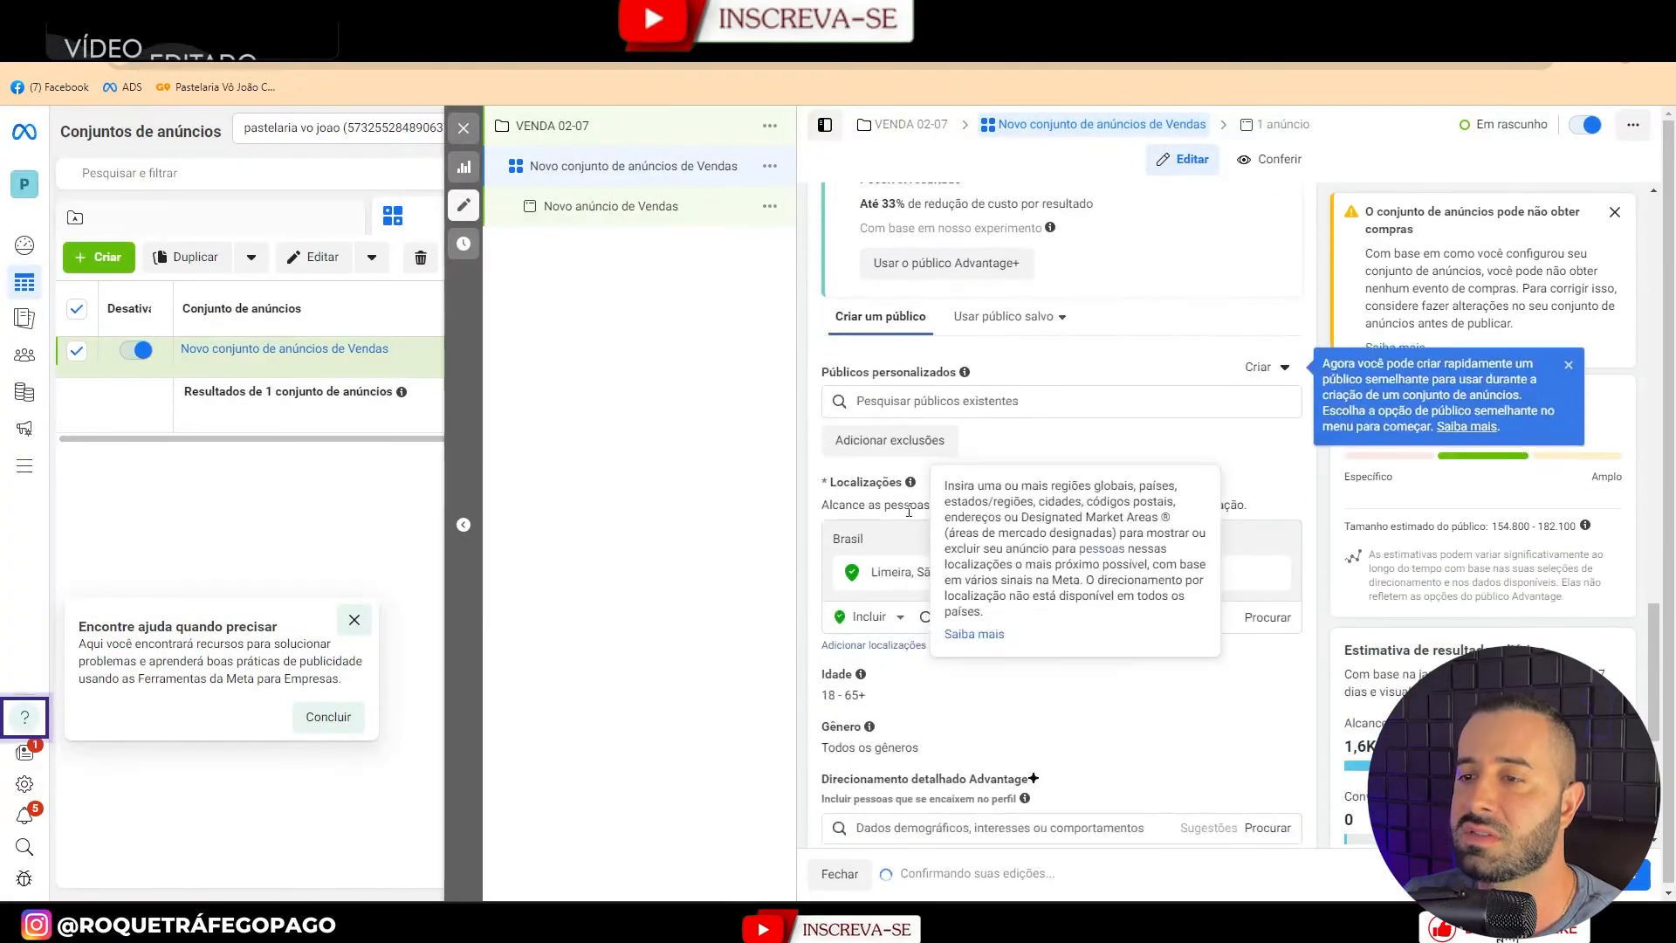
Set the audience's maximum age to 54.
{"action": "scroll", "coordinate": [835, 671], "scroll_direction": "down", "scroll_amount": 4}
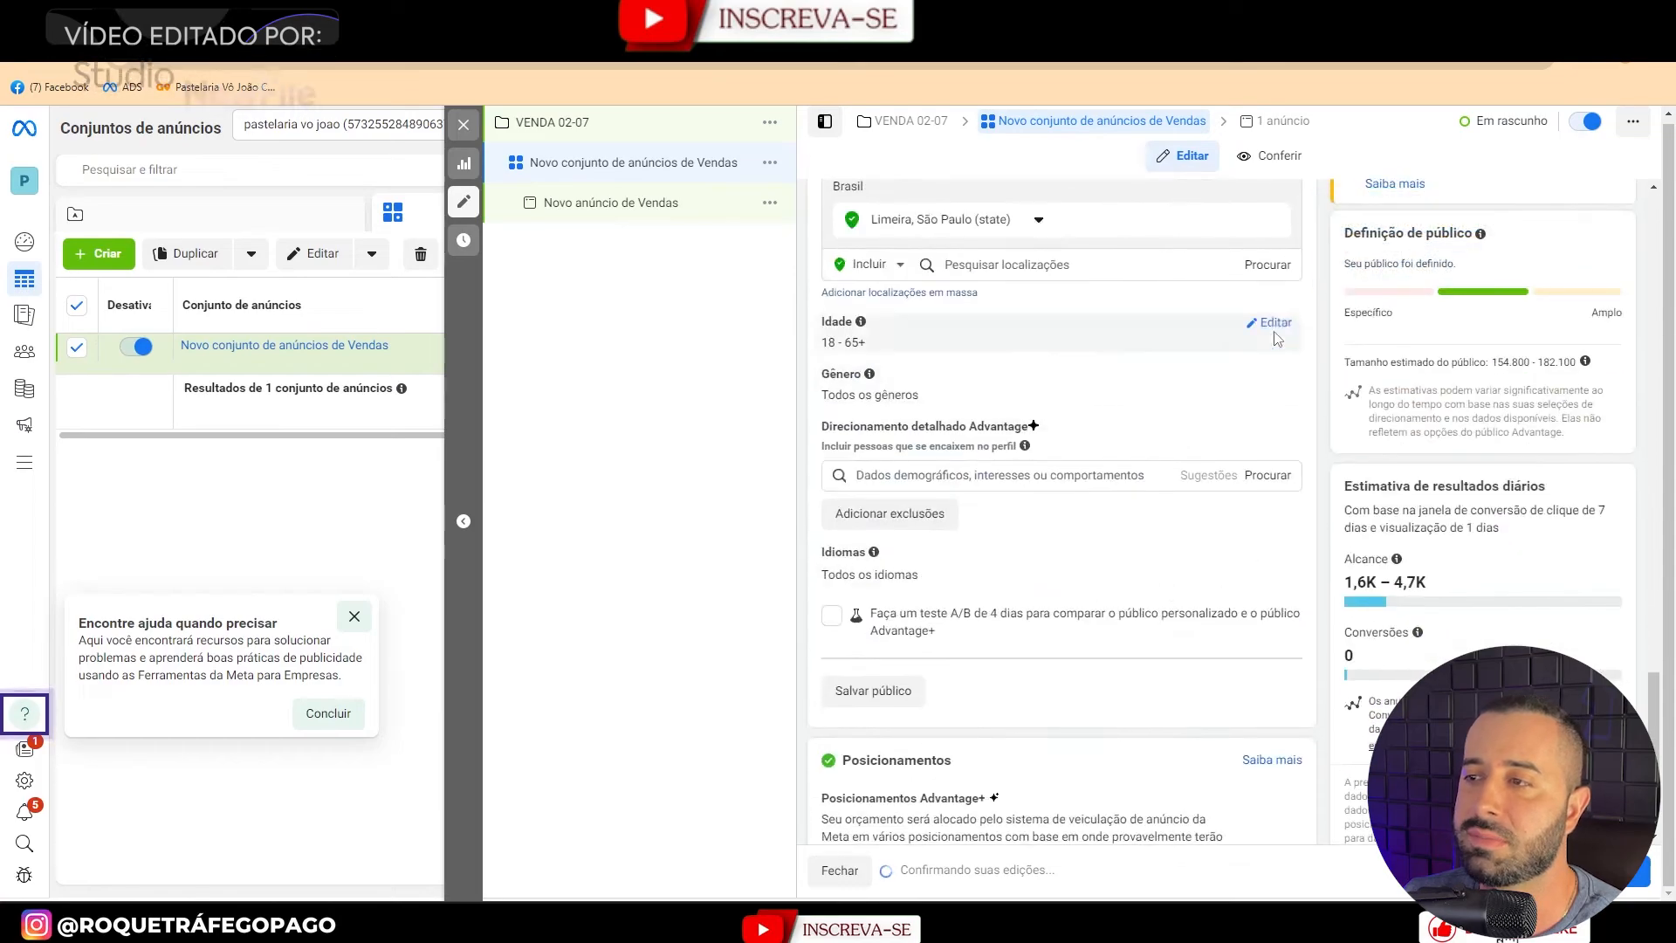
{"action": "left_click", "coordinate": [1272, 326]}
{"action": "left_click", "coordinate": [949, 357]}
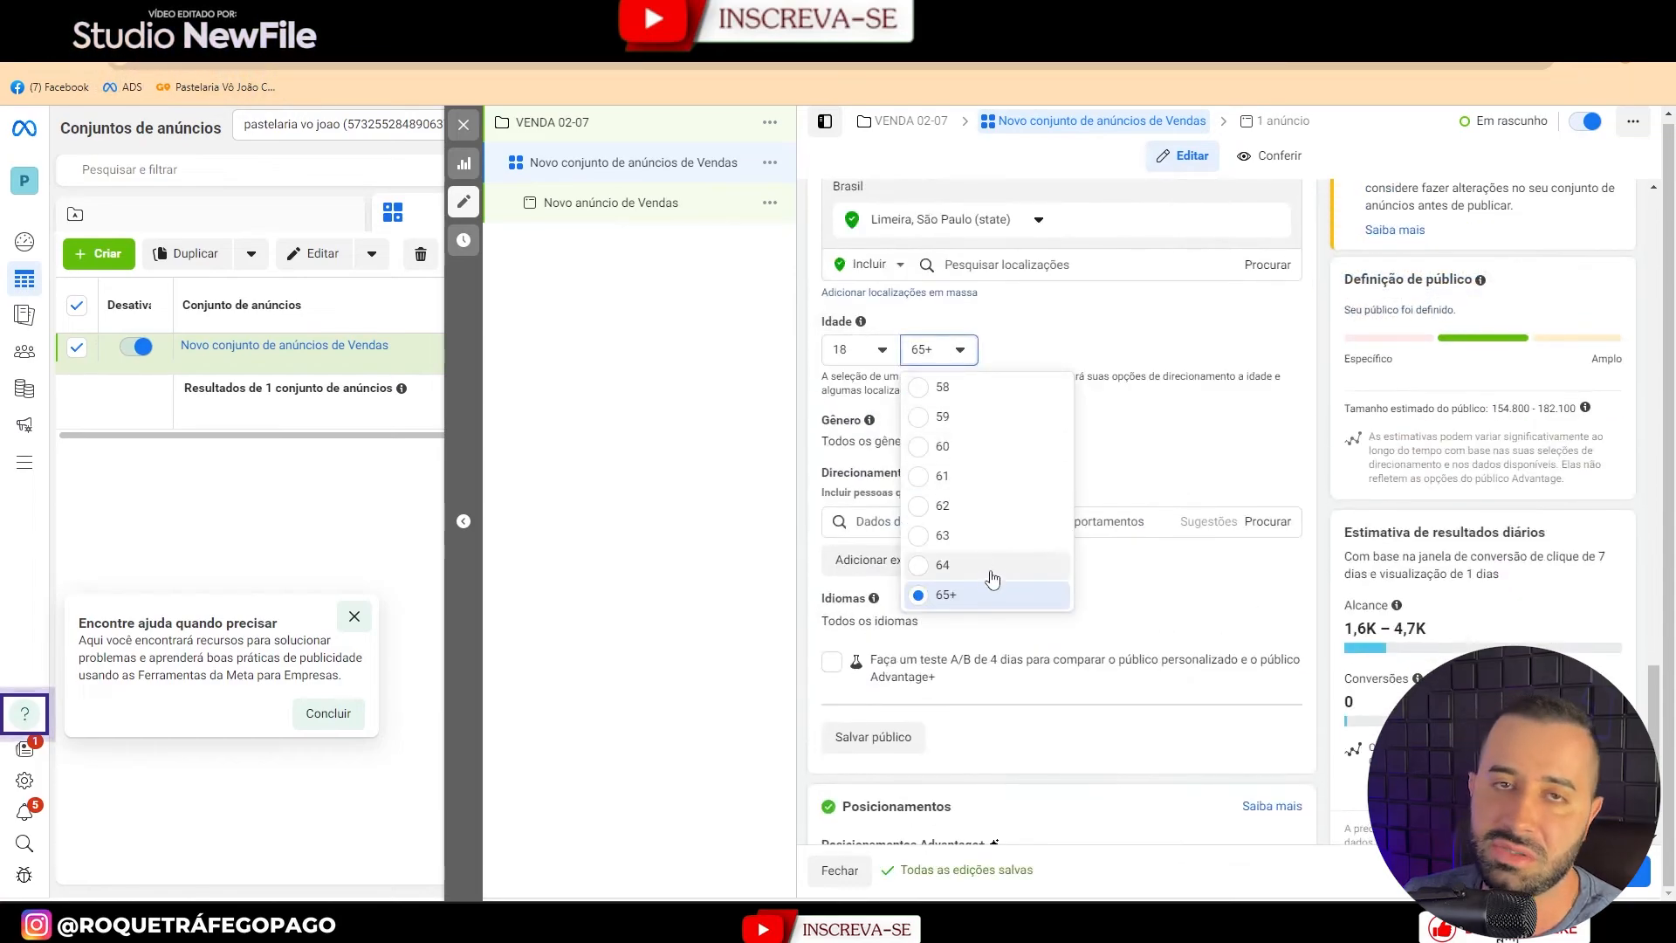
{"action": "scroll", "coordinate": [982, 489], "scroll_direction": "up", "scroll_amount": 1}
{"action": "scroll", "coordinate": [984, 476], "scroll_direction": "up", "scroll_amount": 1}
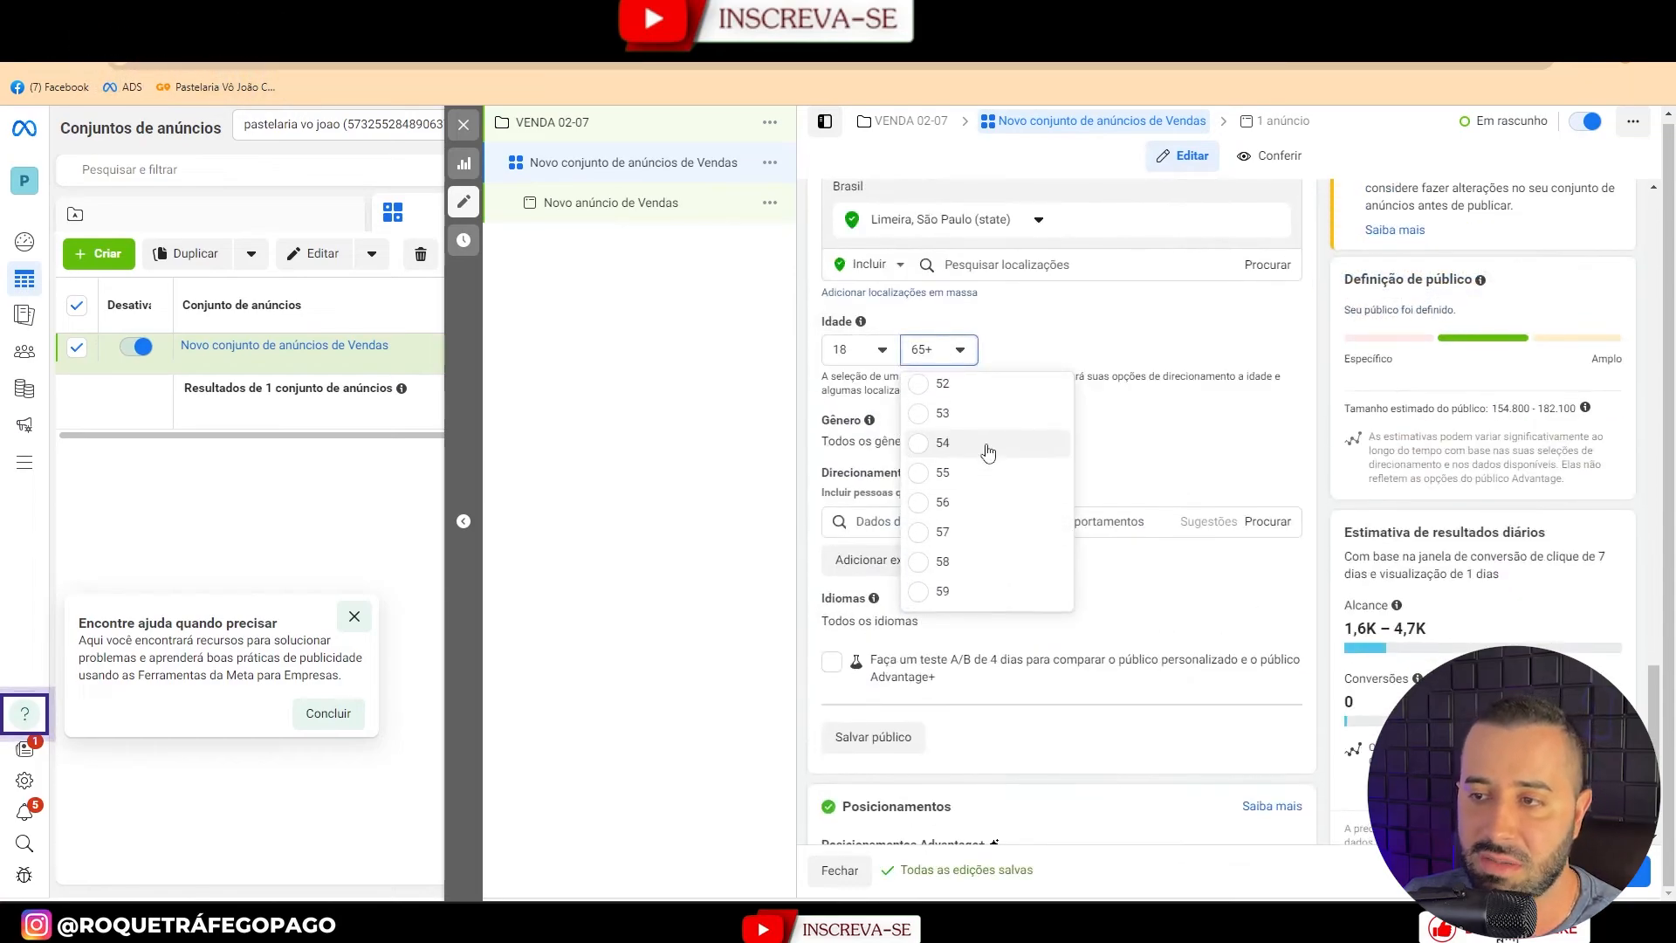
{"action": "left_click", "coordinate": [943, 444]}
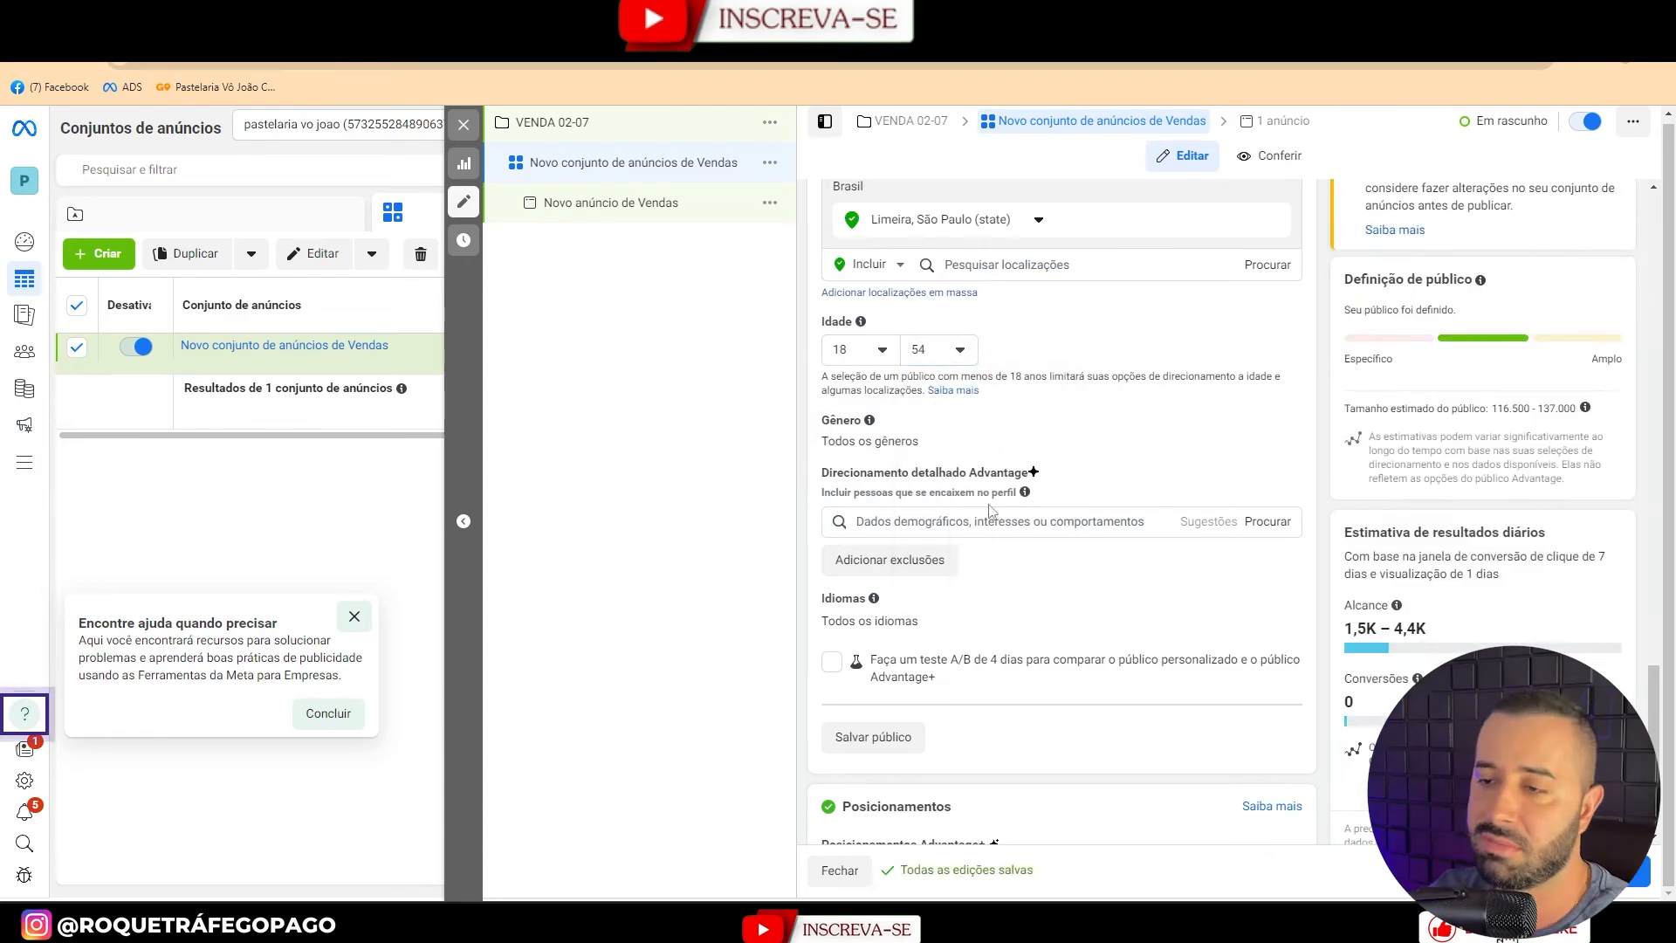
Add the Pizza and Fast-food (comidas e bebidas) interests to the audience's detailed targeting.
{"action": "left_click", "coordinate": [940, 522]}
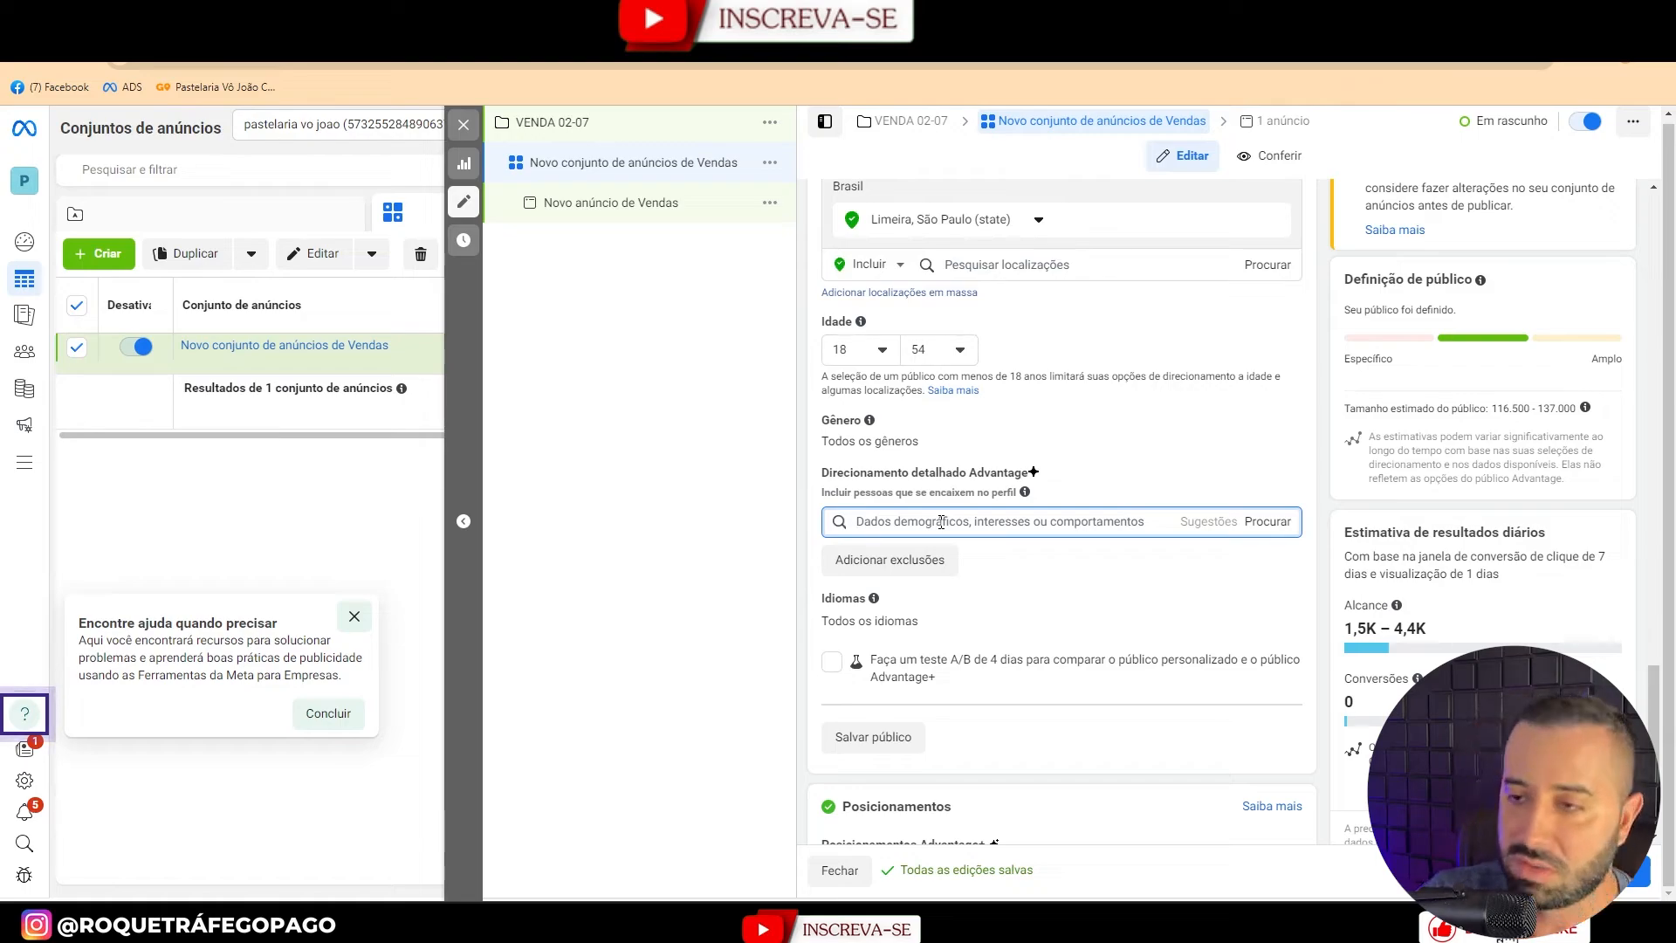
{"action": "type", "text": "PIZZA"}
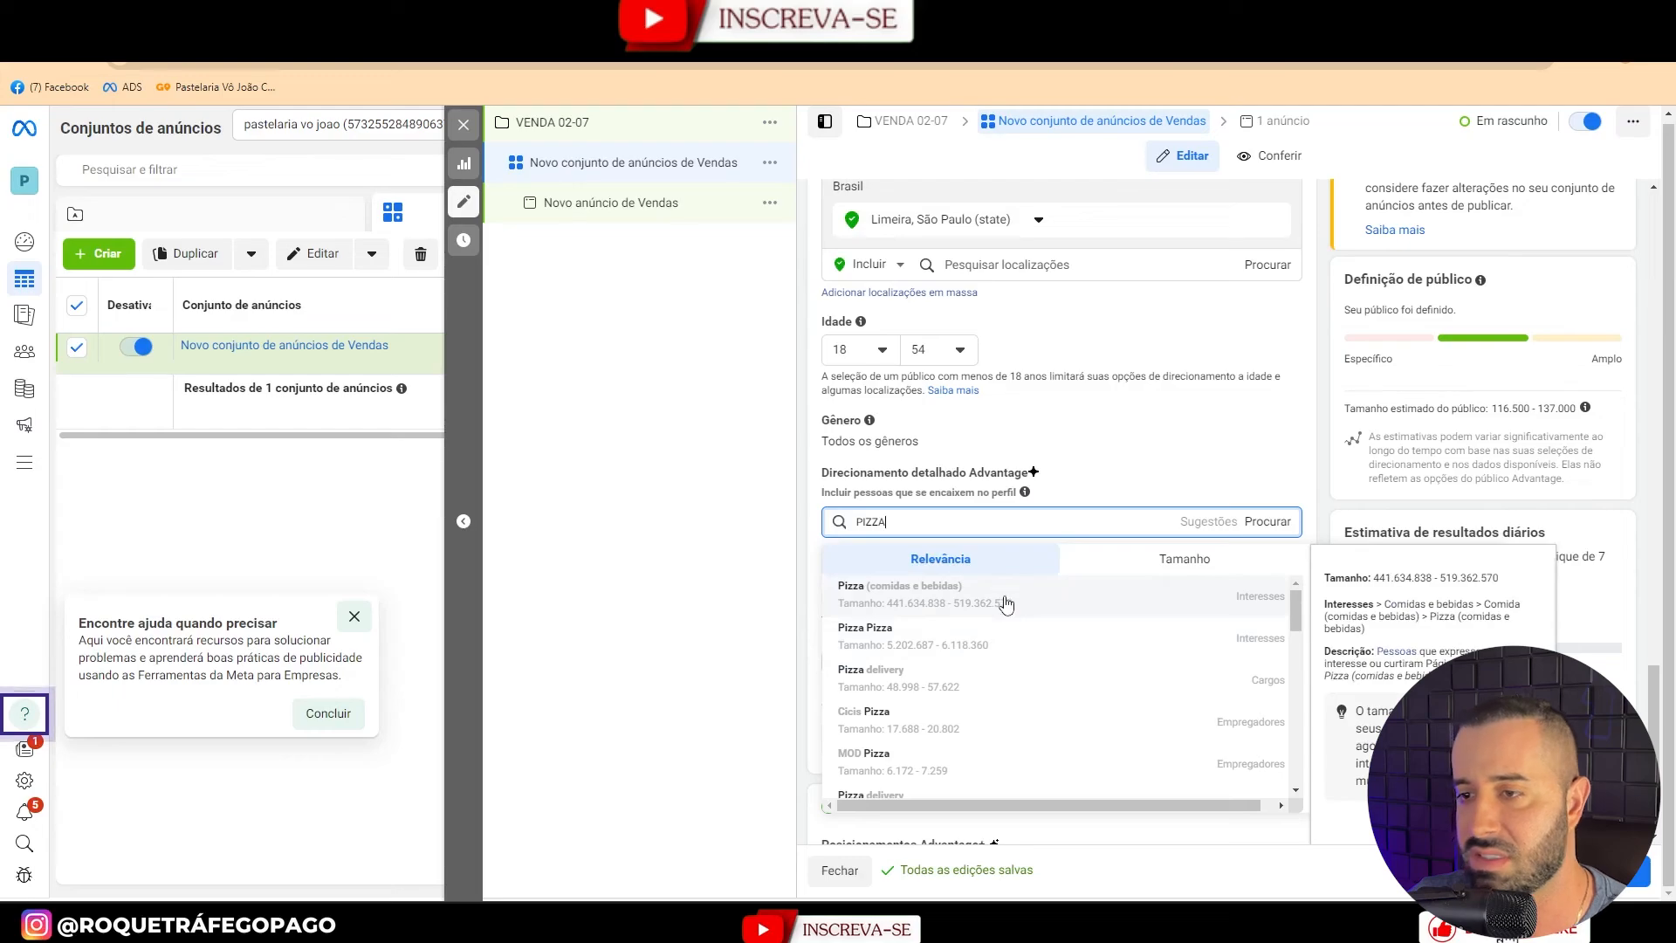
{"action": "left_click", "coordinate": [1005, 604]}
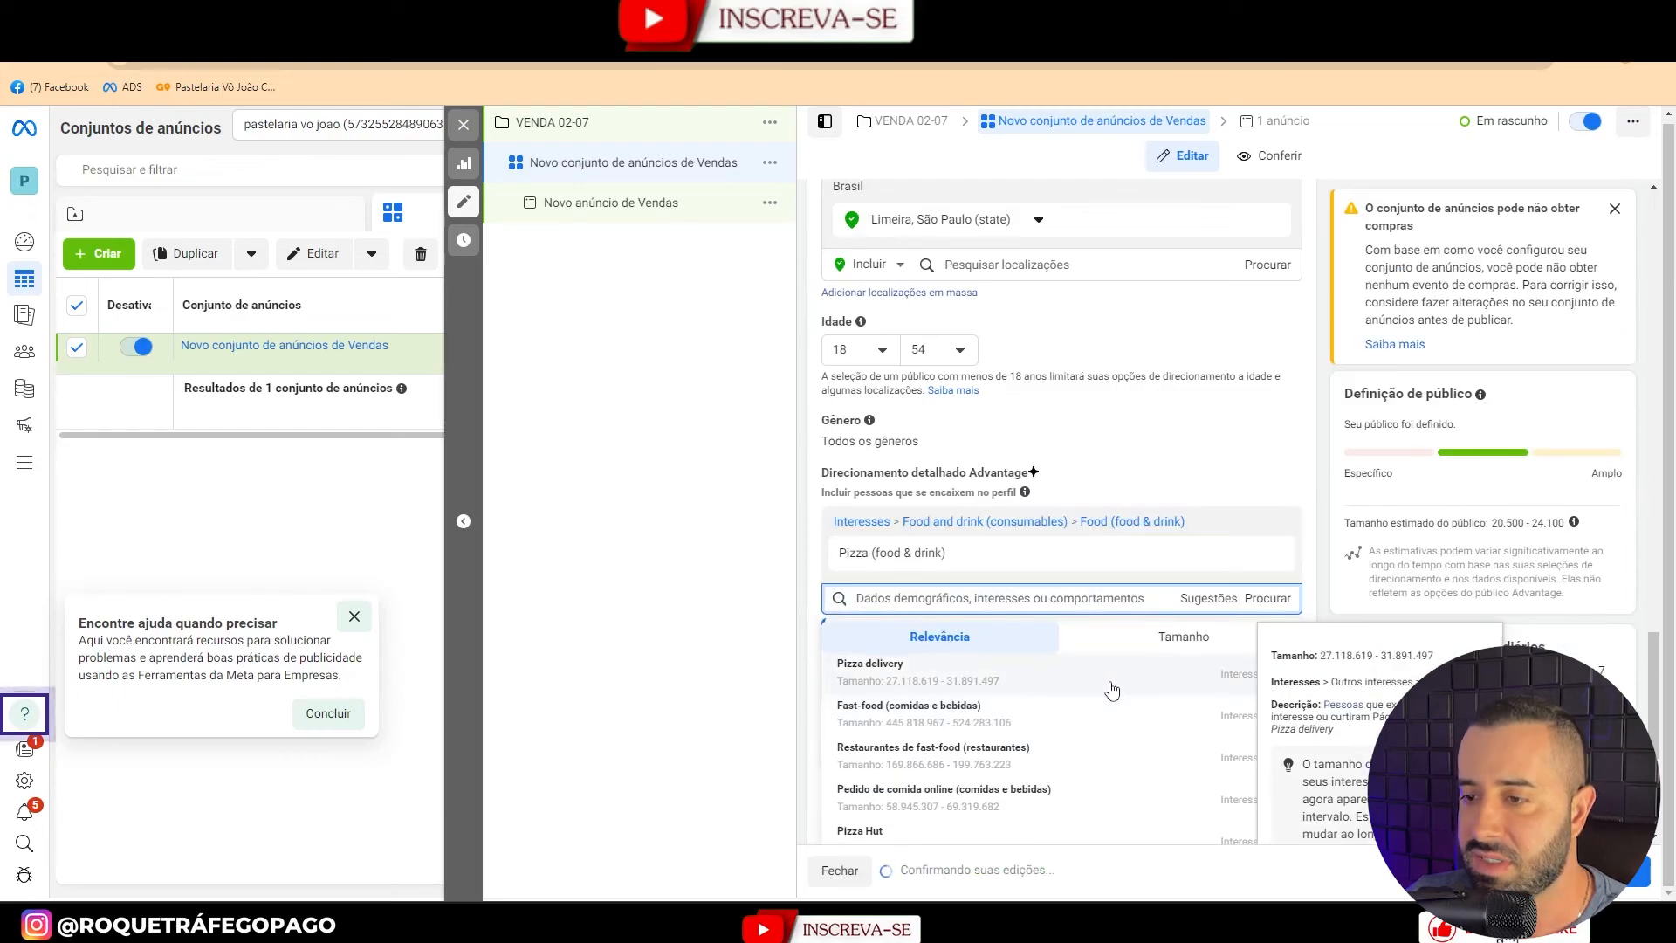
{"action": "left_click", "coordinate": [1030, 723]}
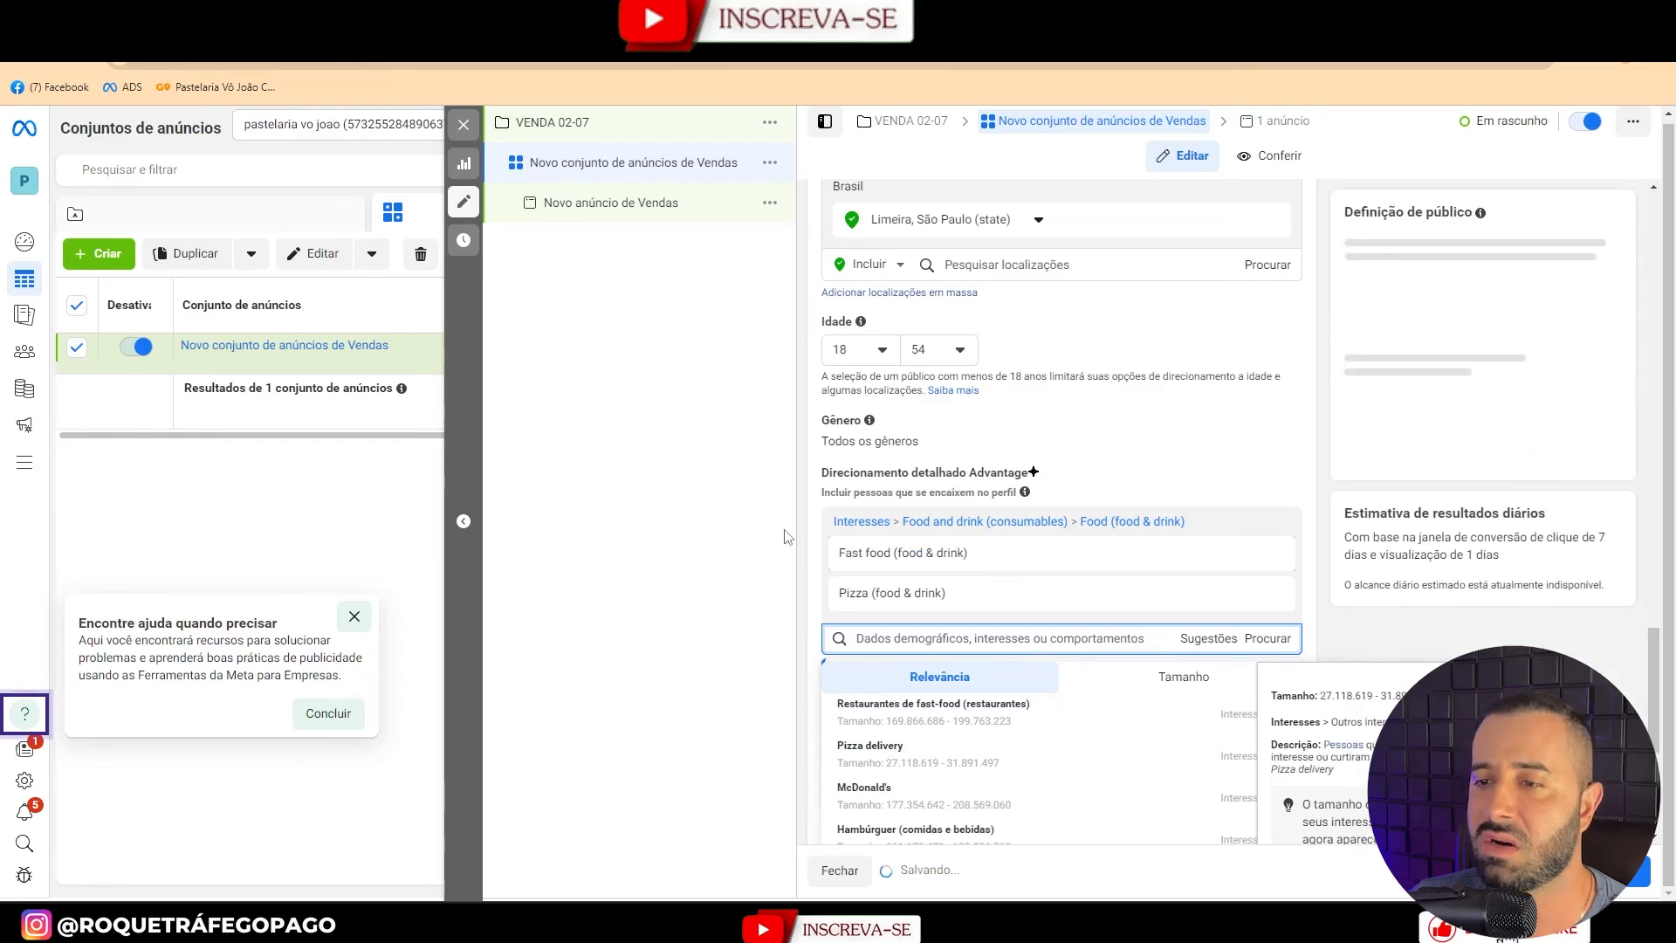
{"action": "scroll", "coordinate": [820, 518], "scroll_direction": "down", "scroll_amount": 3}
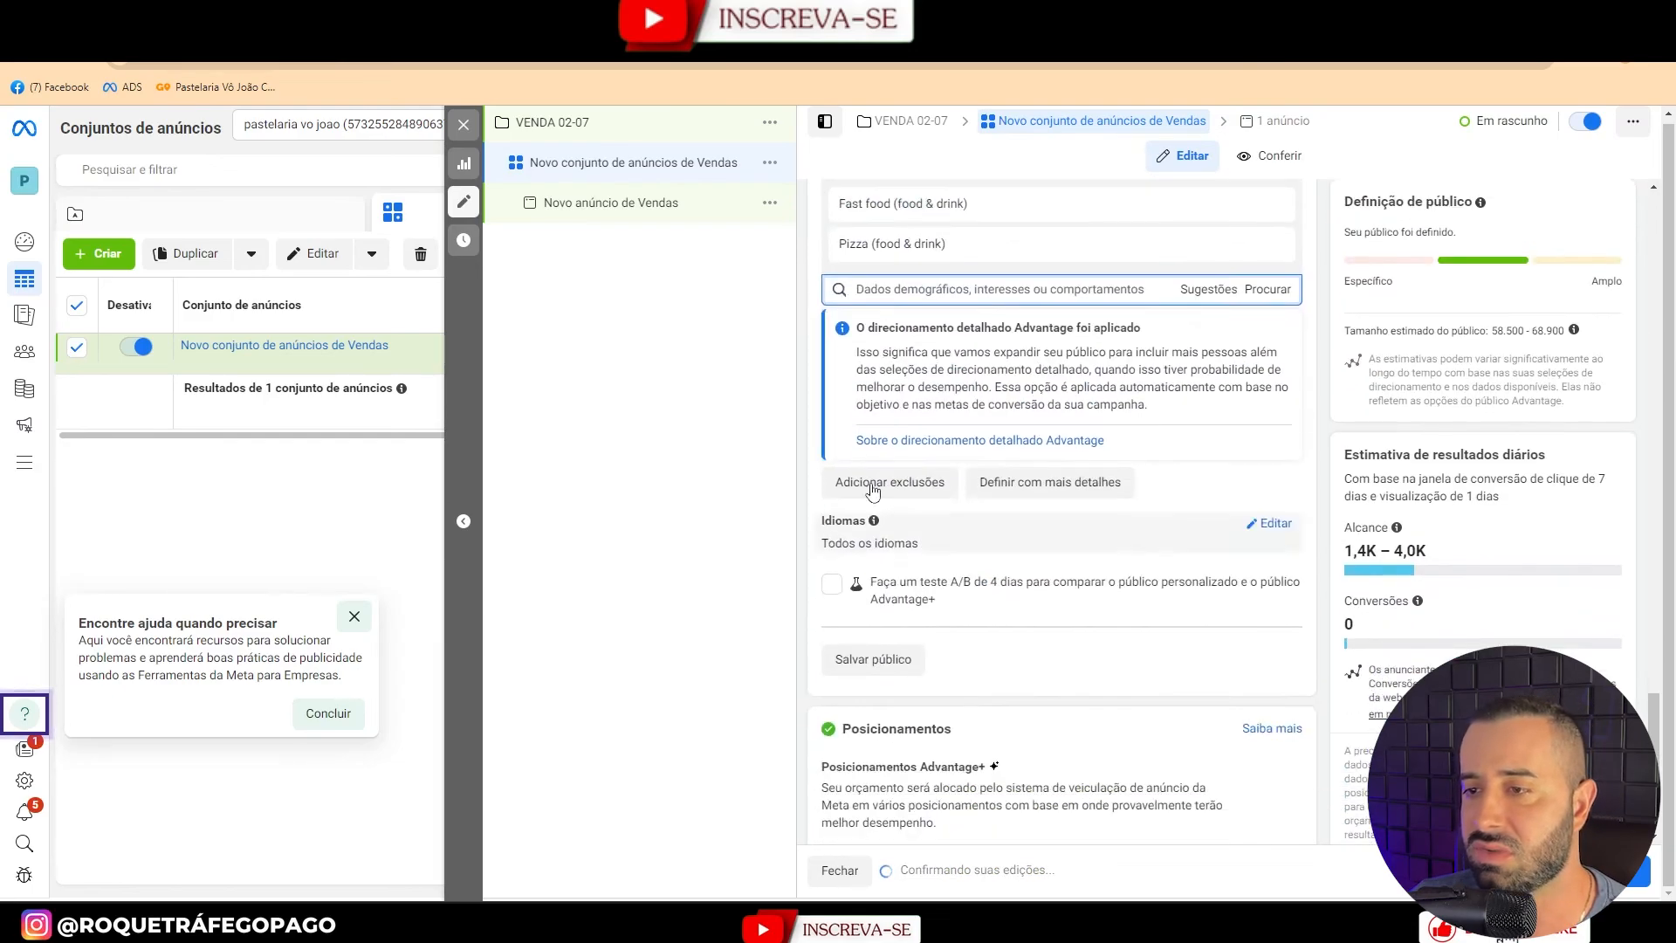
{"action": "scroll", "coordinate": [1145, 610], "scroll_direction": "up", "scroll_amount": 3}
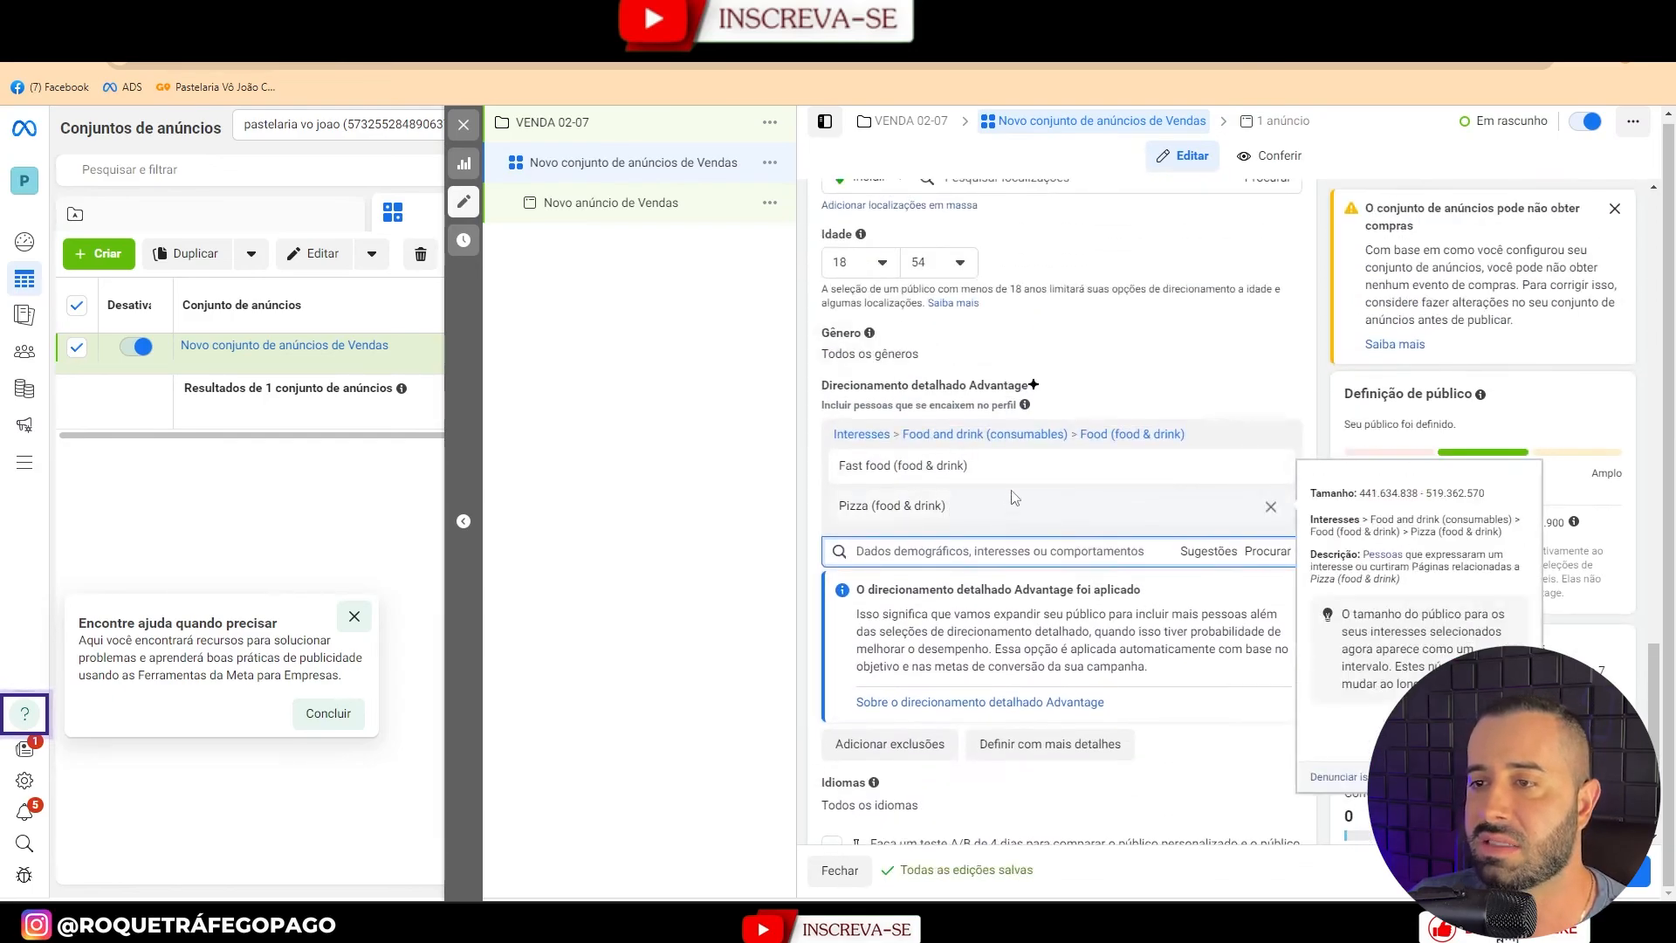
Switch the ad set's placements from Advantage+ to Posicionamentos manuais.
{"action": "scroll", "coordinate": [963, 498], "scroll_direction": "down", "scroll_amount": 4}
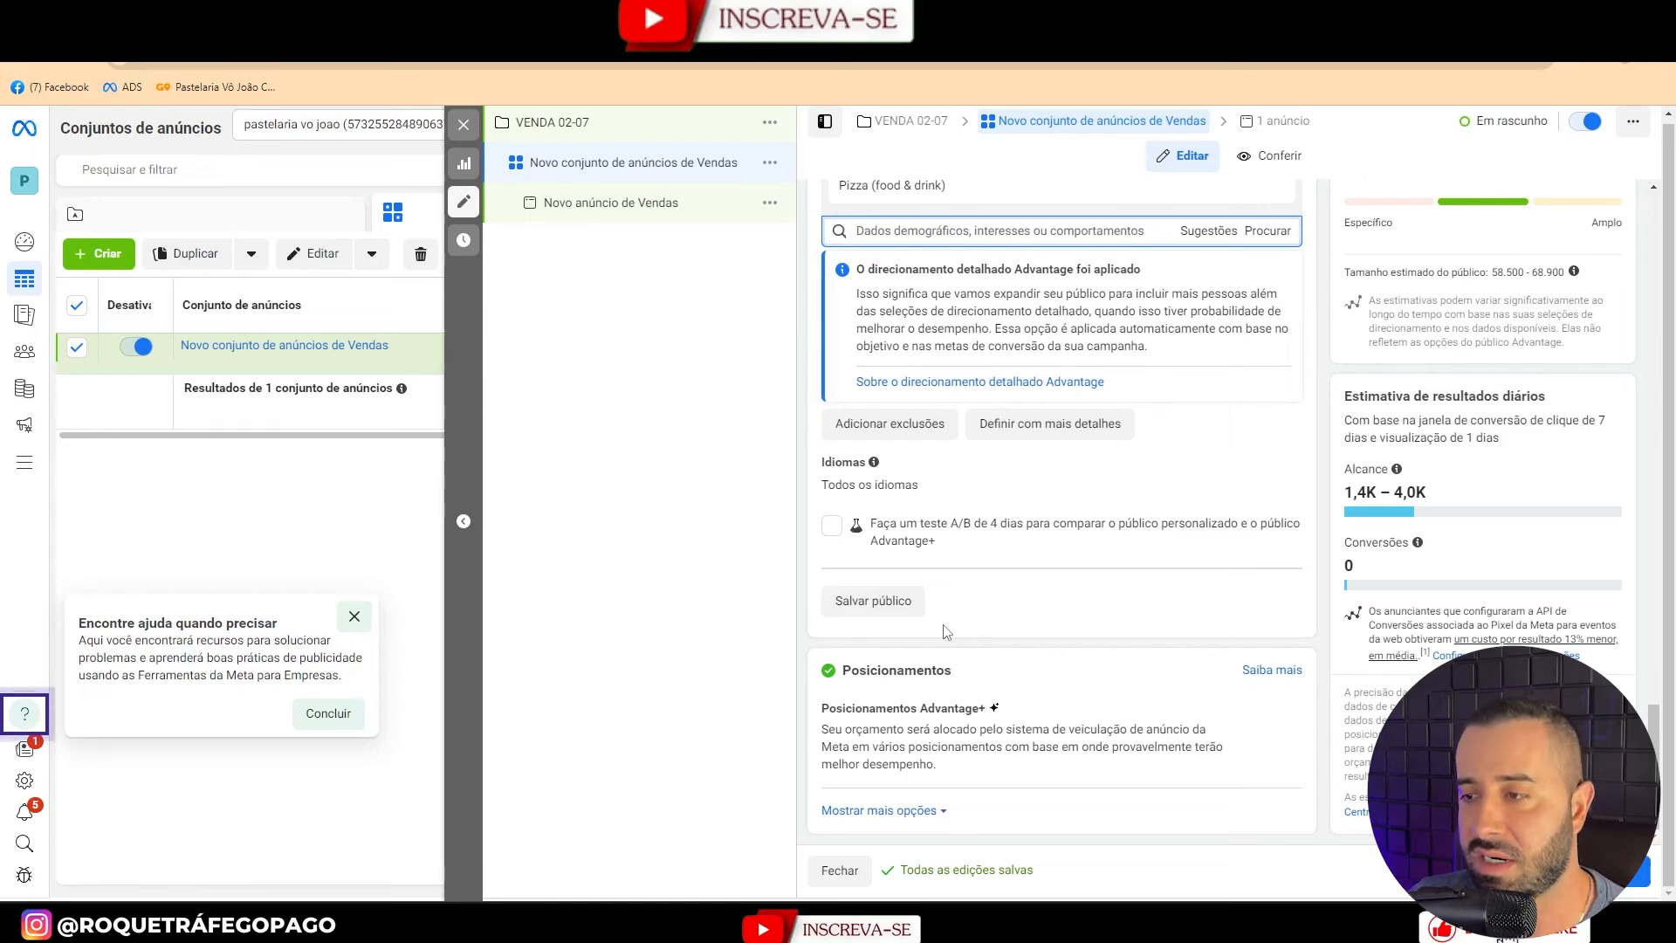
{"action": "left_click", "coordinate": [878, 811]}
{"action": "scroll", "coordinate": [945, 685], "scroll_direction": "down", "scroll_amount": 3}
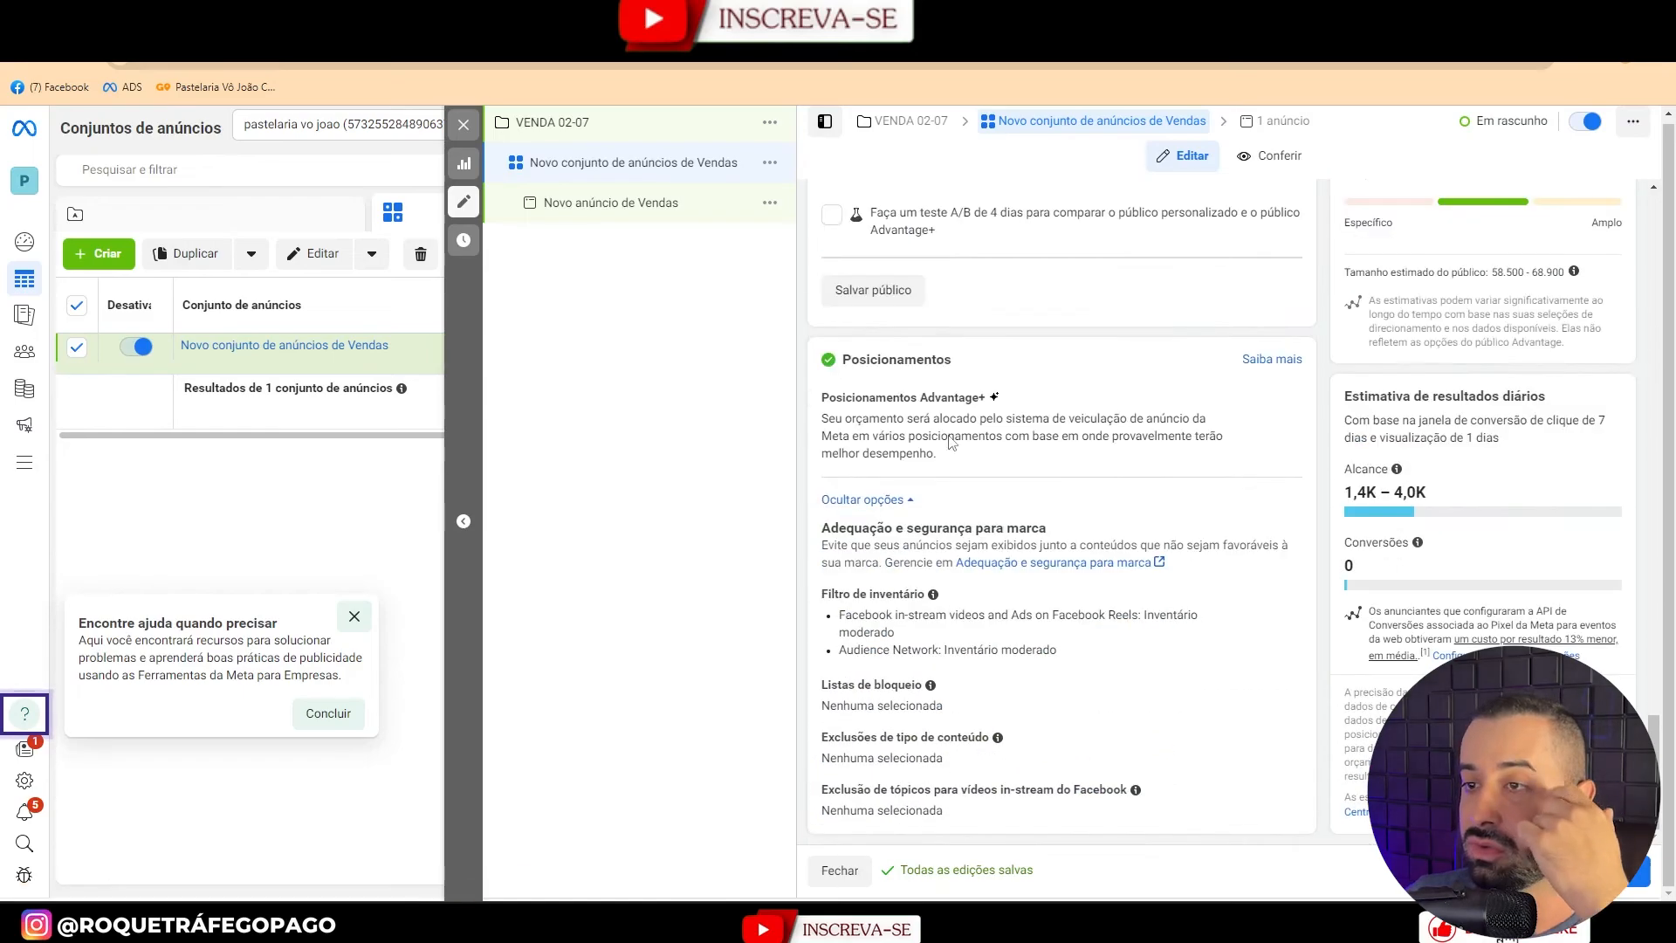
{"action": "left_click", "coordinate": [1274, 400]}
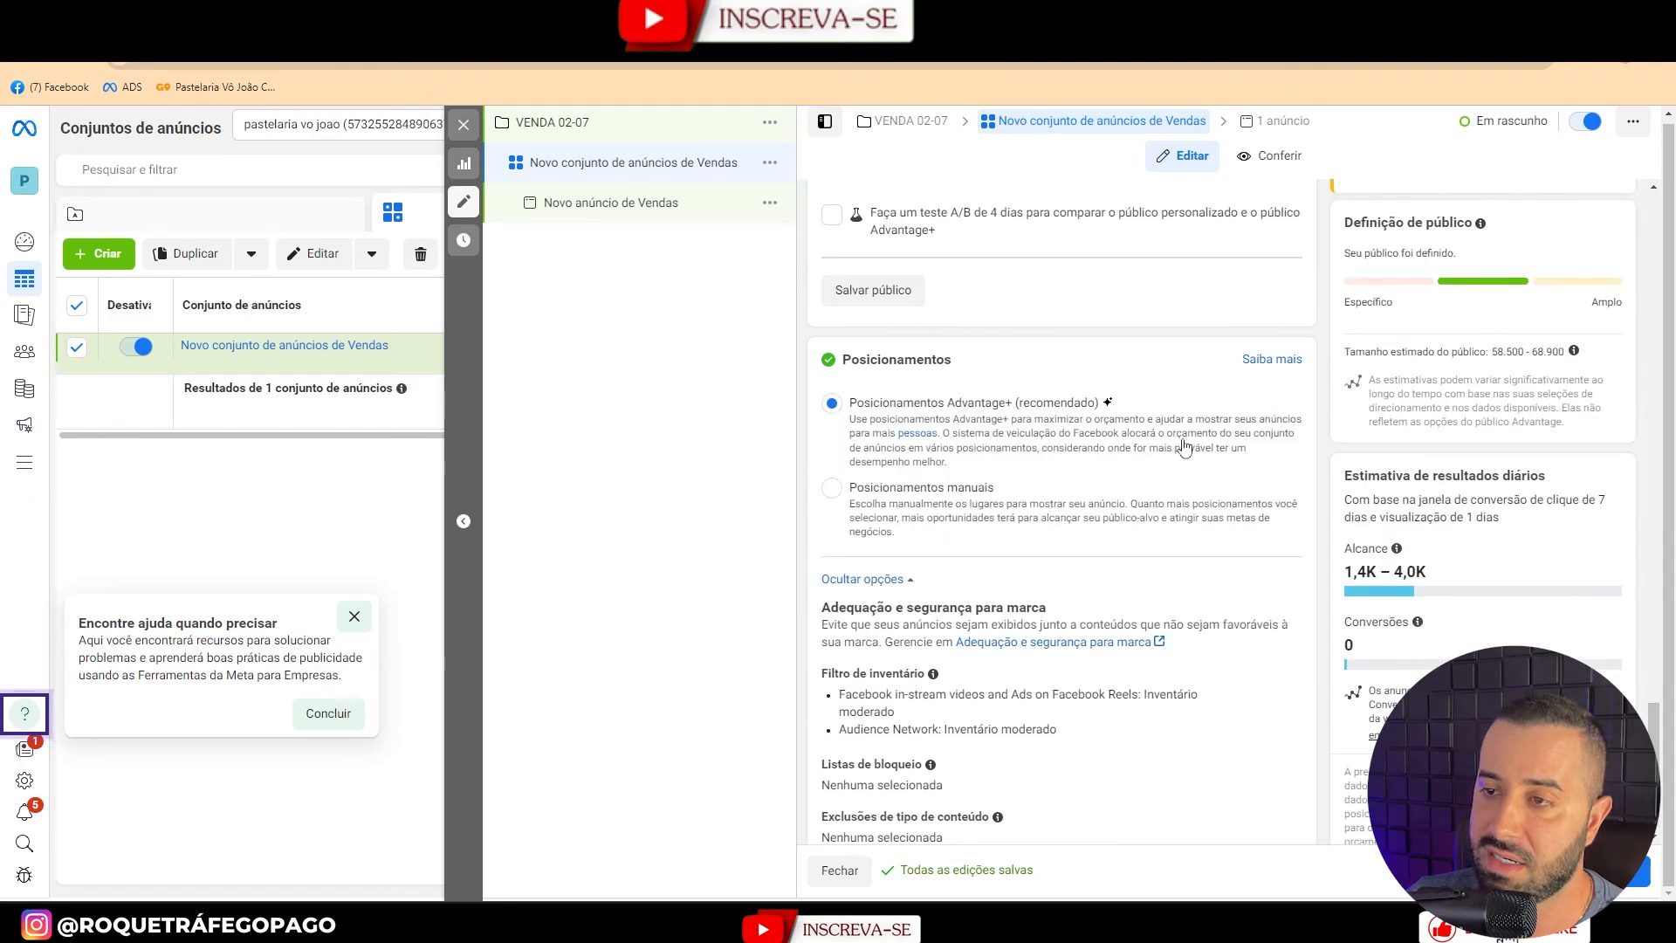
{"action": "left_click", "coordinate": [931, 489]}
Restrict the devices to Celular and the platforms to Instagram only, excluding Facebook, Audience Network and Messenger.
{"action": "scroll", "coordinate": [1257, 392], "scroll_direction": "down", "scroll_amount": 3}
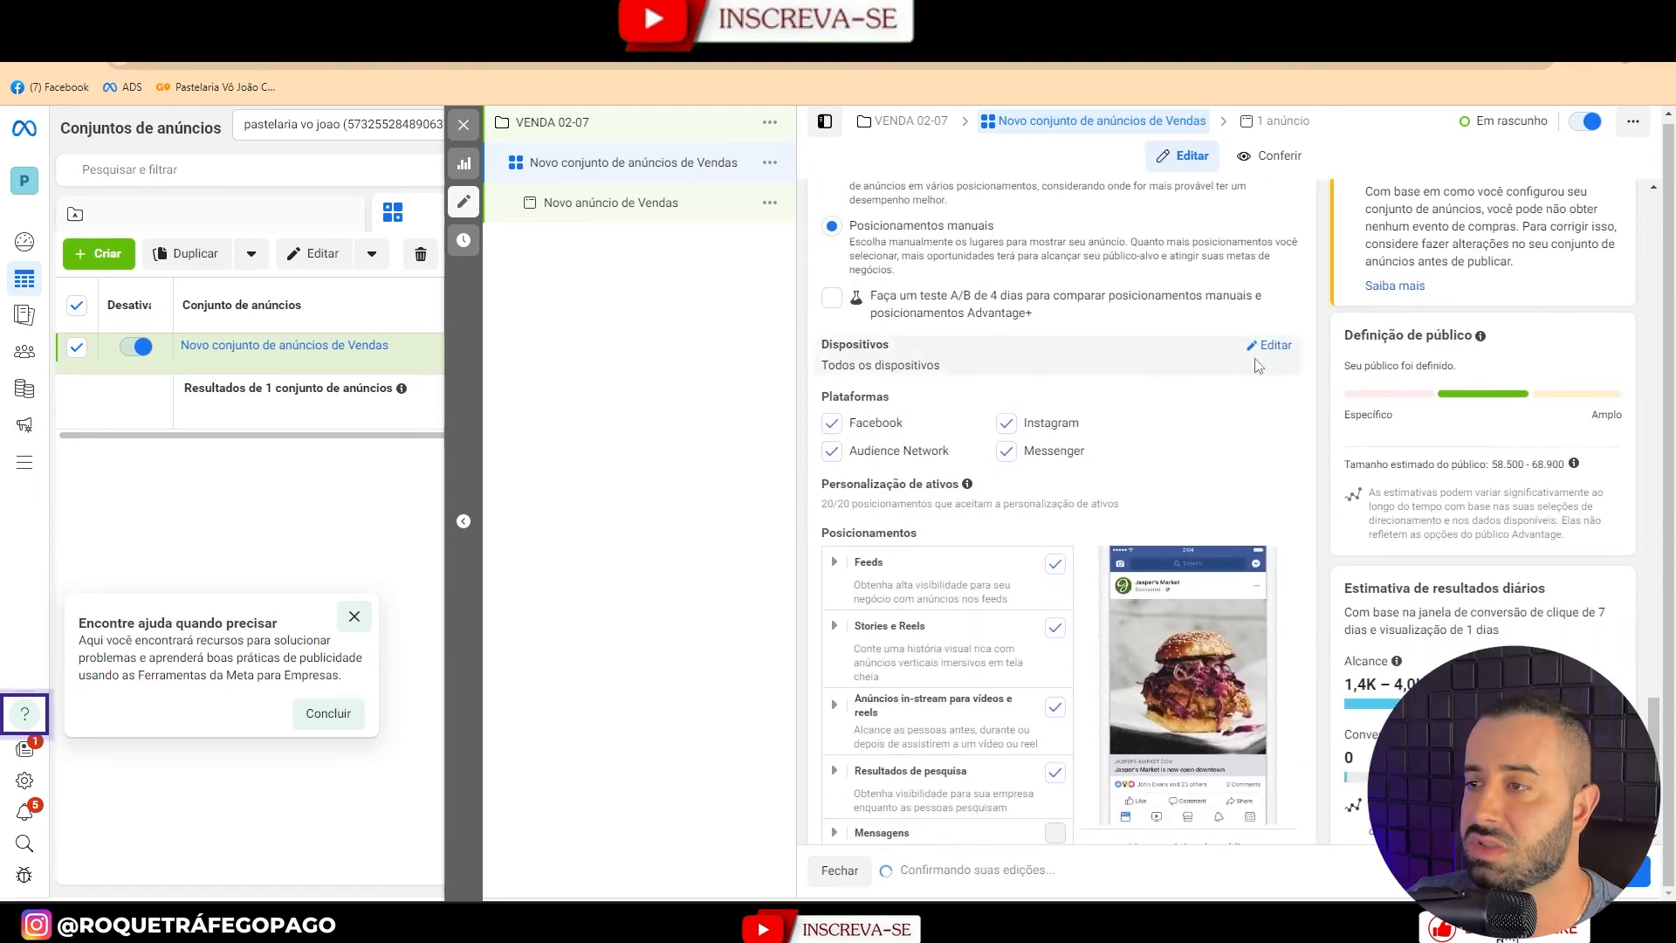
{"action": "left_click", "coordinate": [1273, 345]}
{"action": "left_click", "coordinate": [873, 372]}
{"action": "left_click", "coordinate": [831, 442]}
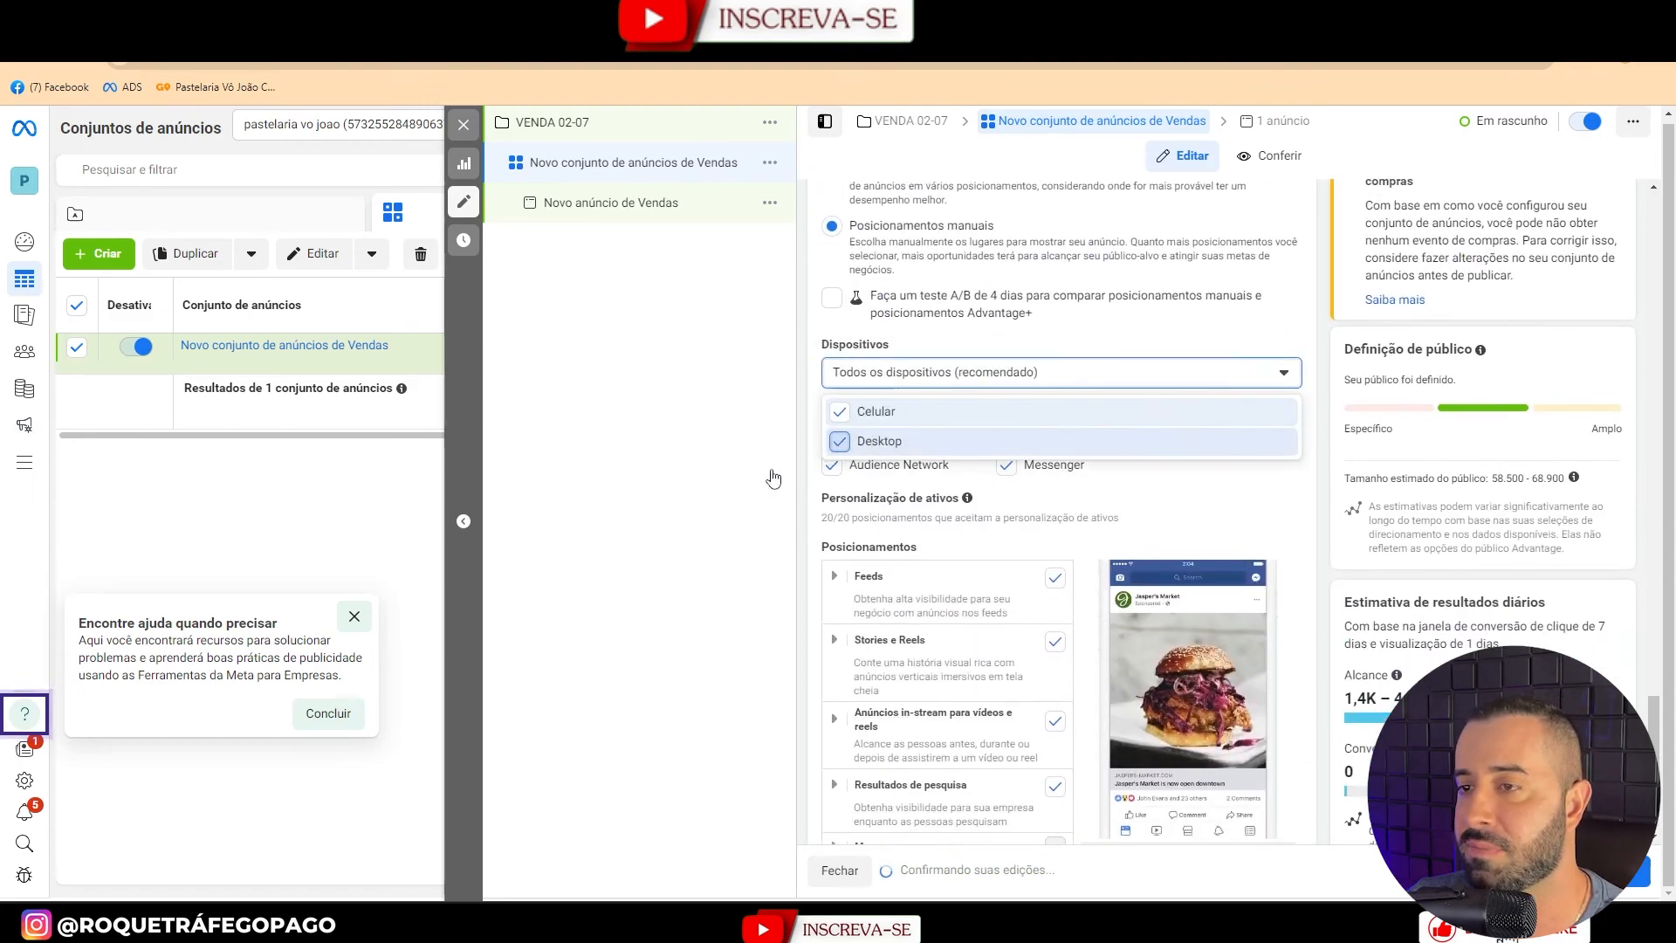
{"action": "left_click", "coordinate": [834, 465]}
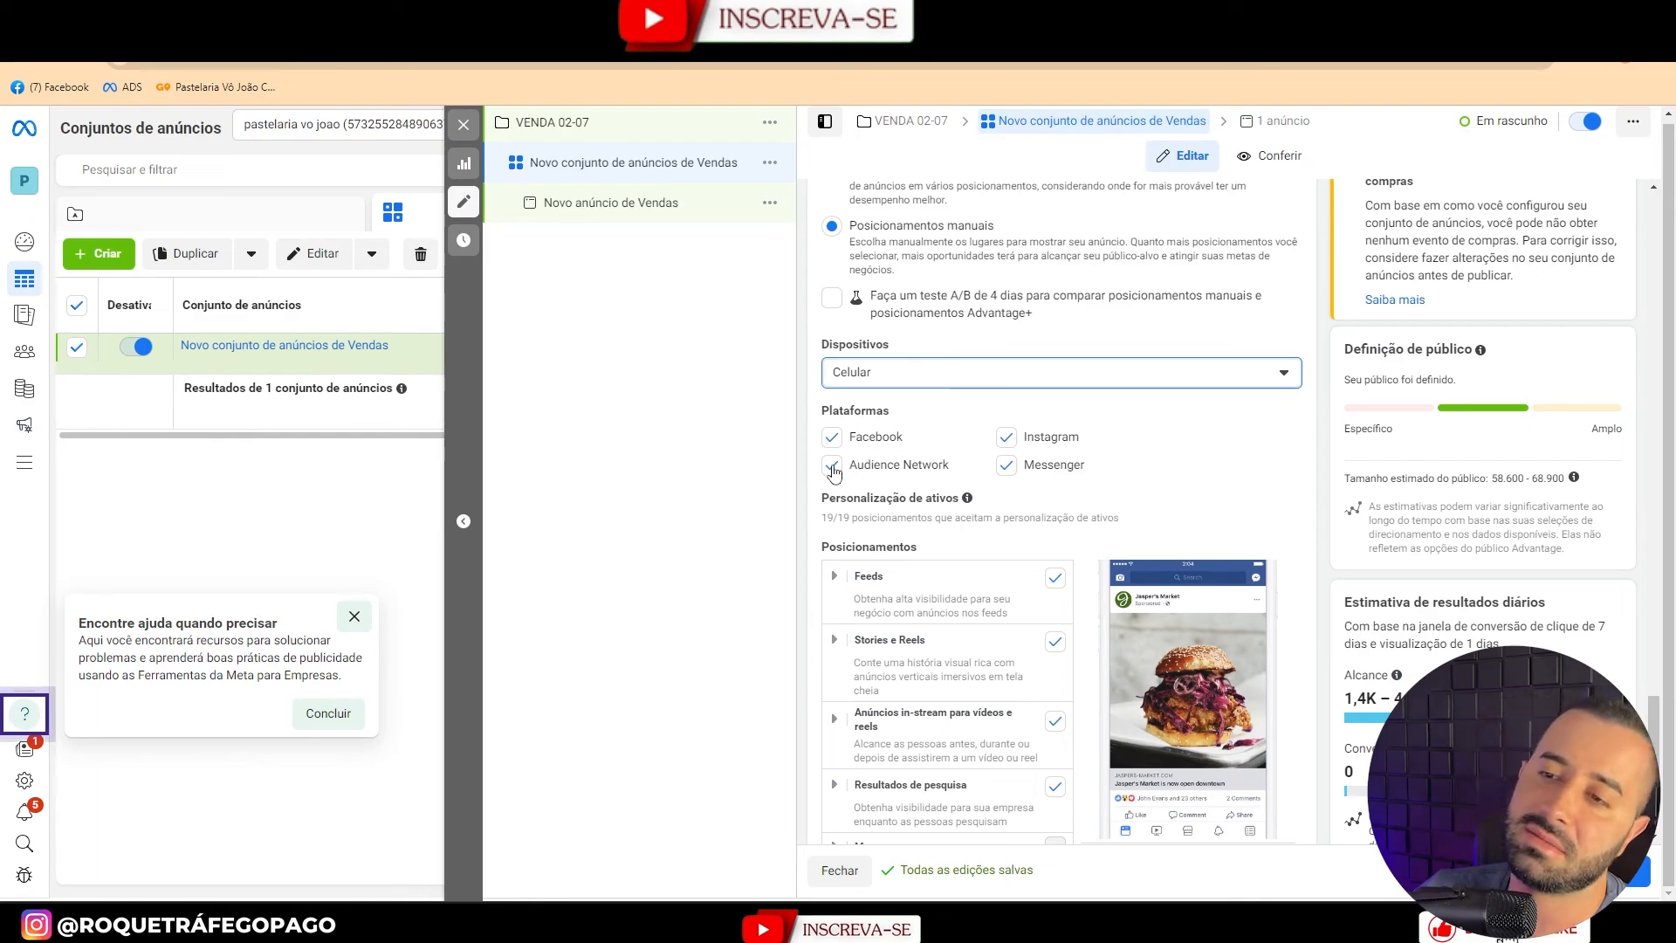
{"action": "left_click", "coordinate": [1005, 465]}
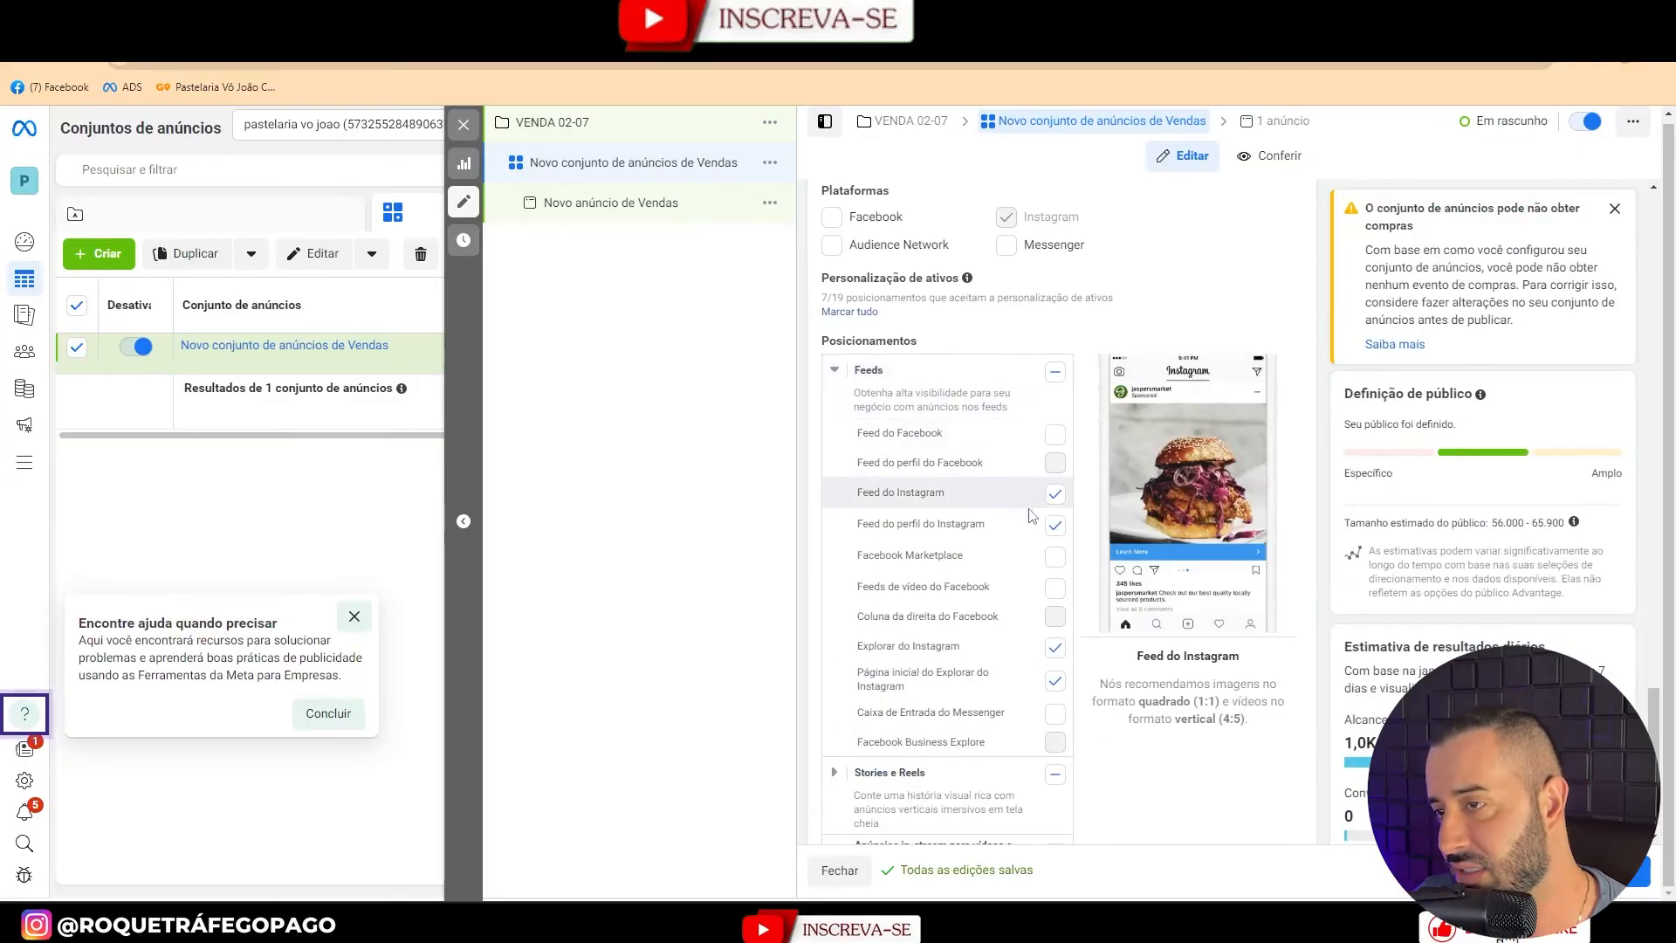
Exclude the Instagram profile feed, Explore, Explore home and search results placements, keeping Feed do Instagram, Instagram Stories and Instagram Reels.
{"action": "left_click", "coordinate": [1054, 525]}
{"action": "left_click", "coordinate": [1056, 684]}
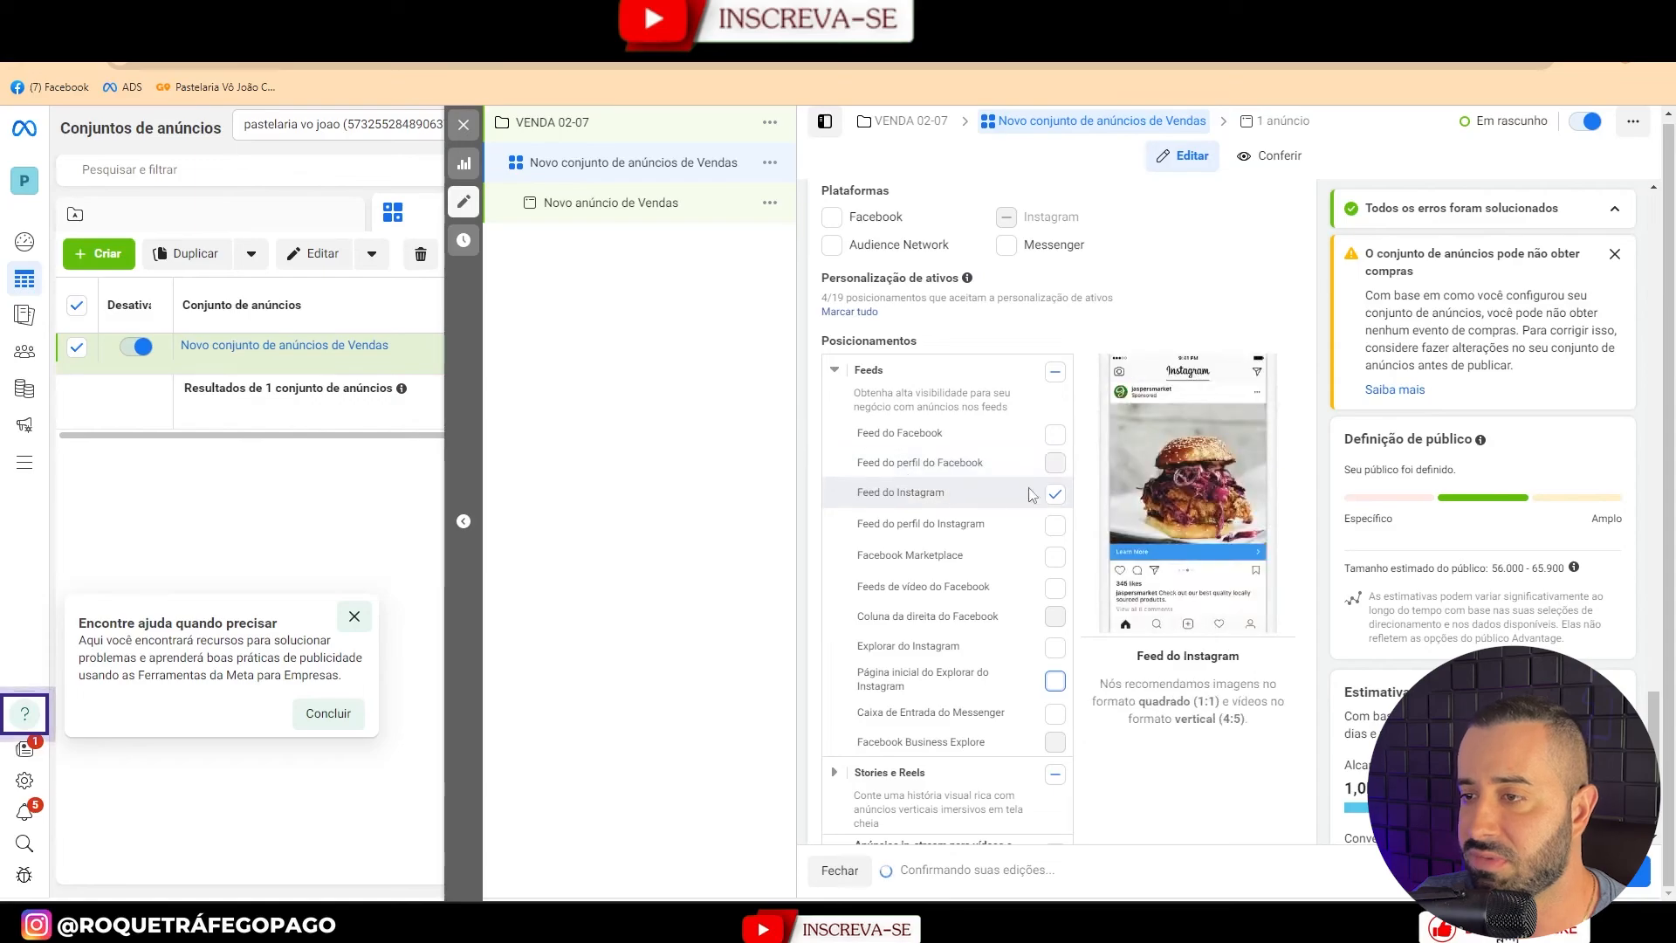
{"action": "scroll", "coordinate": [1043, 488], "scroll_direction": "down", "scroll_amount": 3}
{"action": "left_click", "coordinate": [833, 509]}
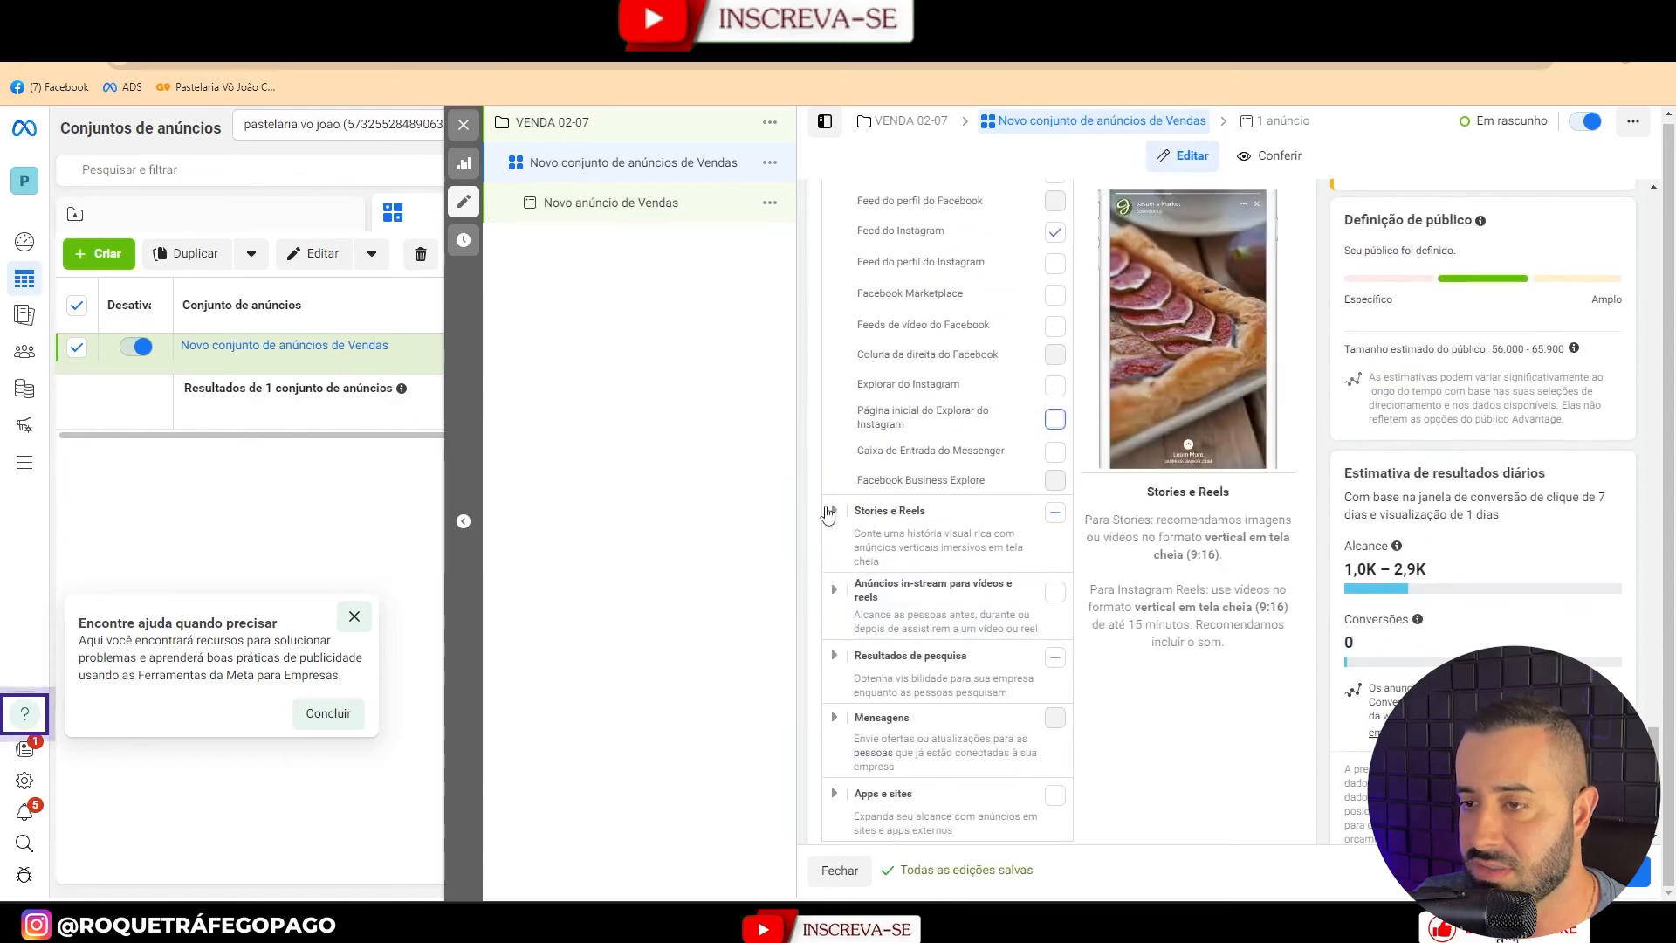
{"action": "scroll", "coordinate": [1059, 690], "scroll_direction": "down", "scroll_amount": 3}
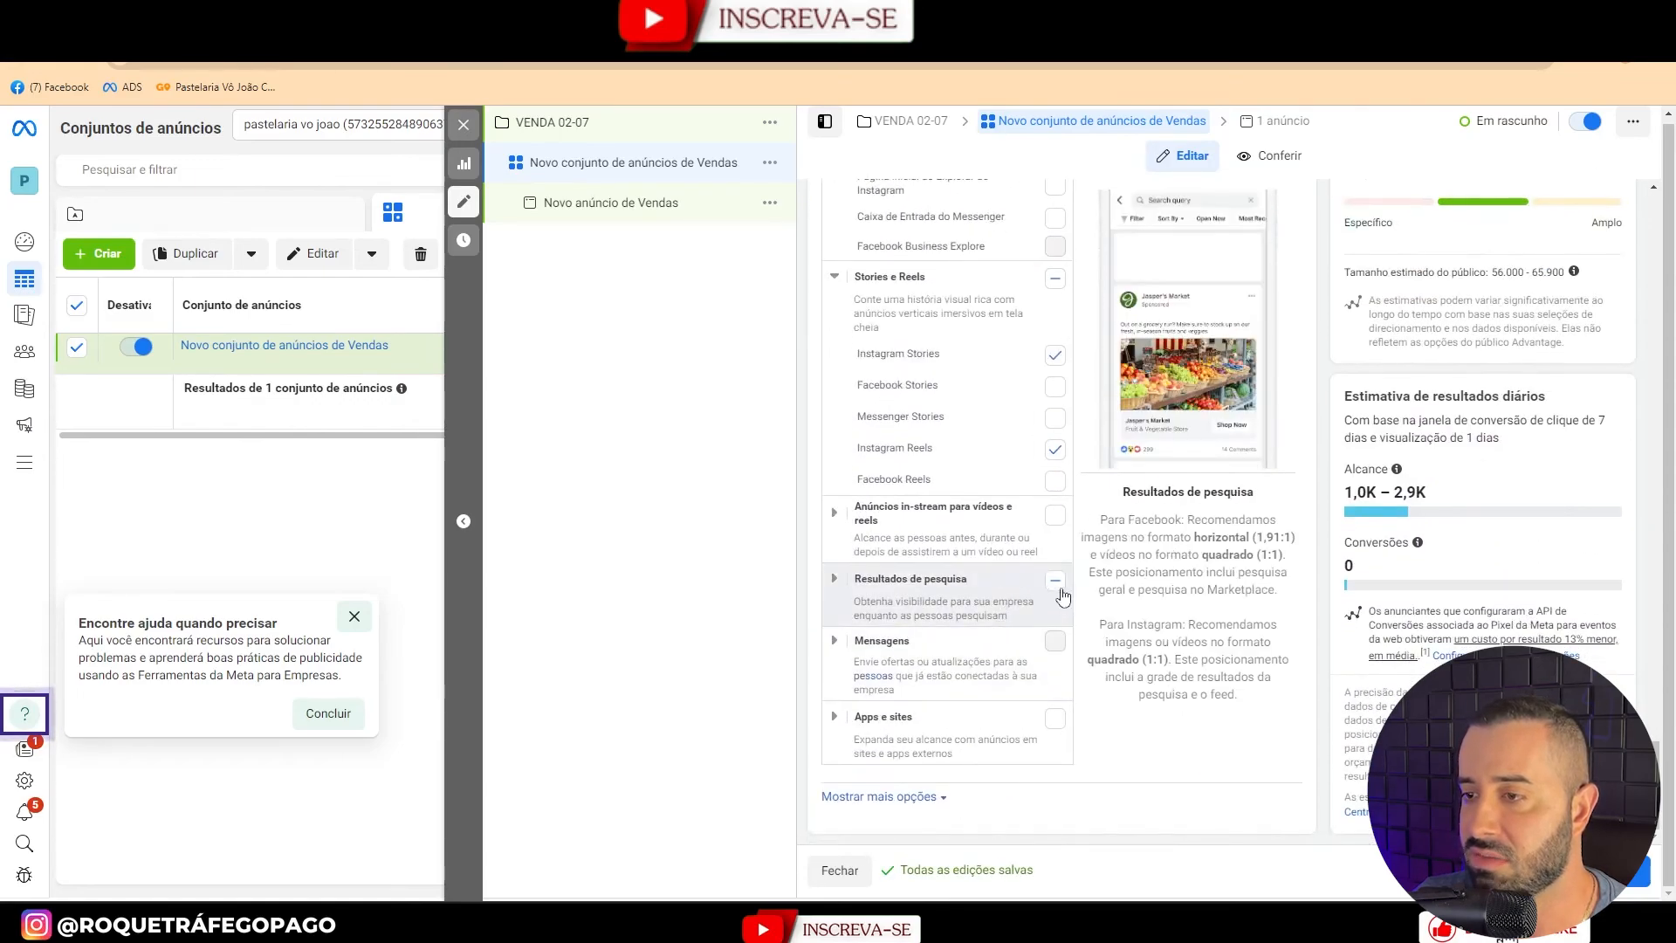
{"action": "left_click", "coordinate": [1054, 583]}
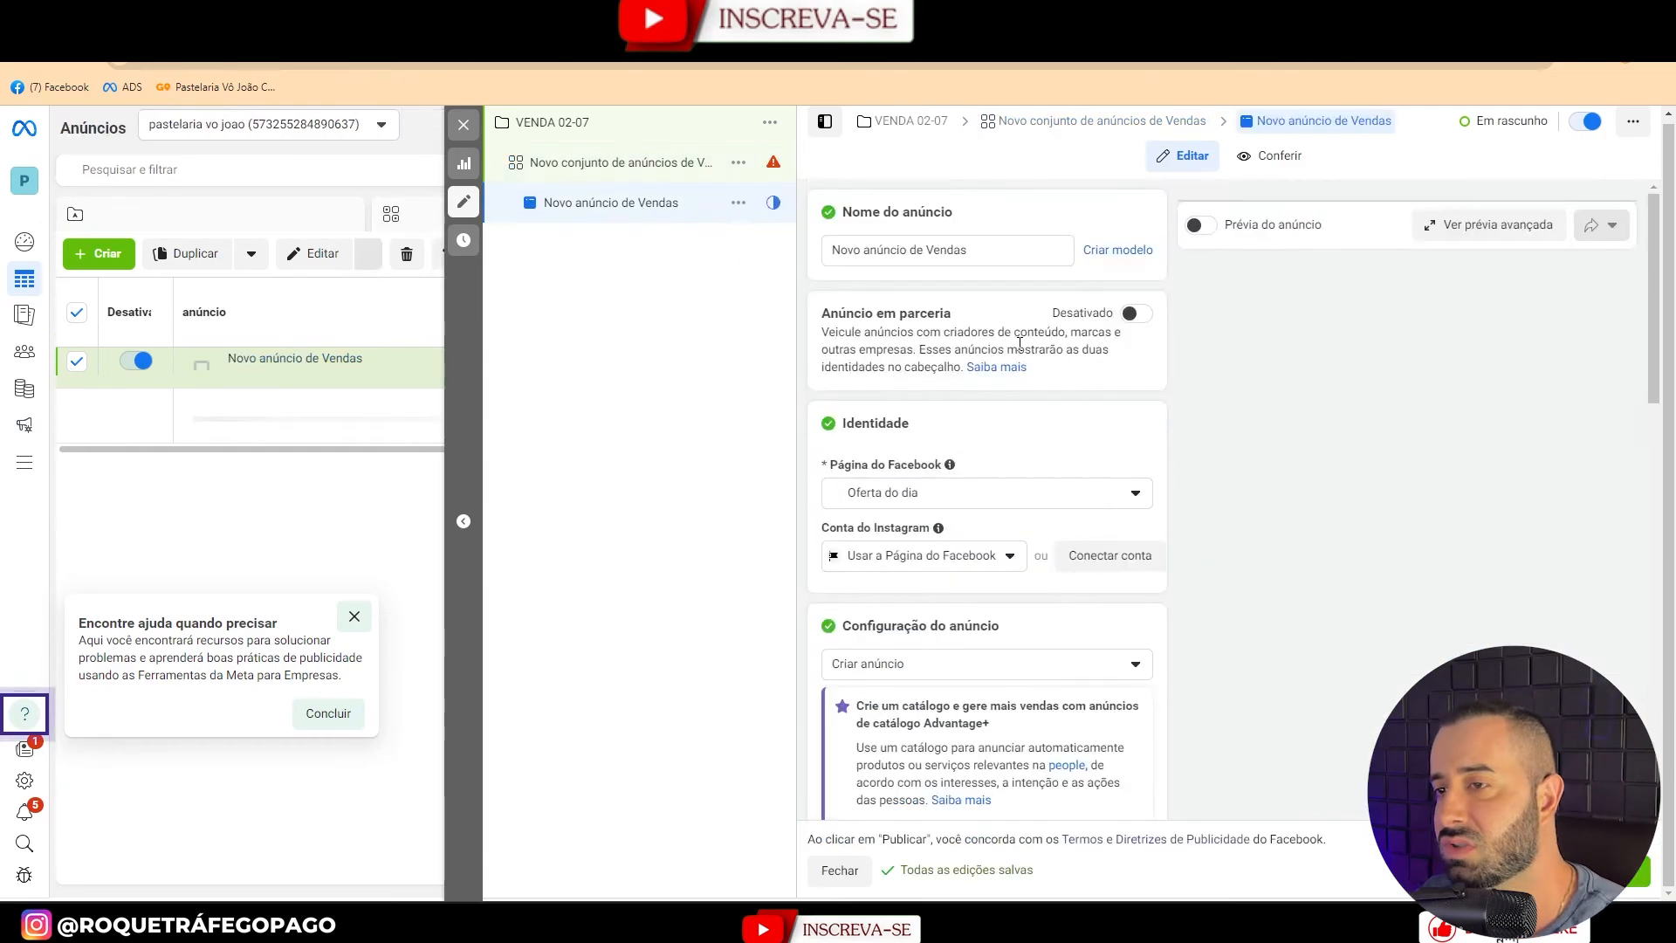
Open the new ad's settings and set its Facebook Page to Pastelaria Vo Joao Container.
{"action": "left_click", "coordinate": [1000, 500]}
{"action": "left_click", "coordinate": [975, 559]}
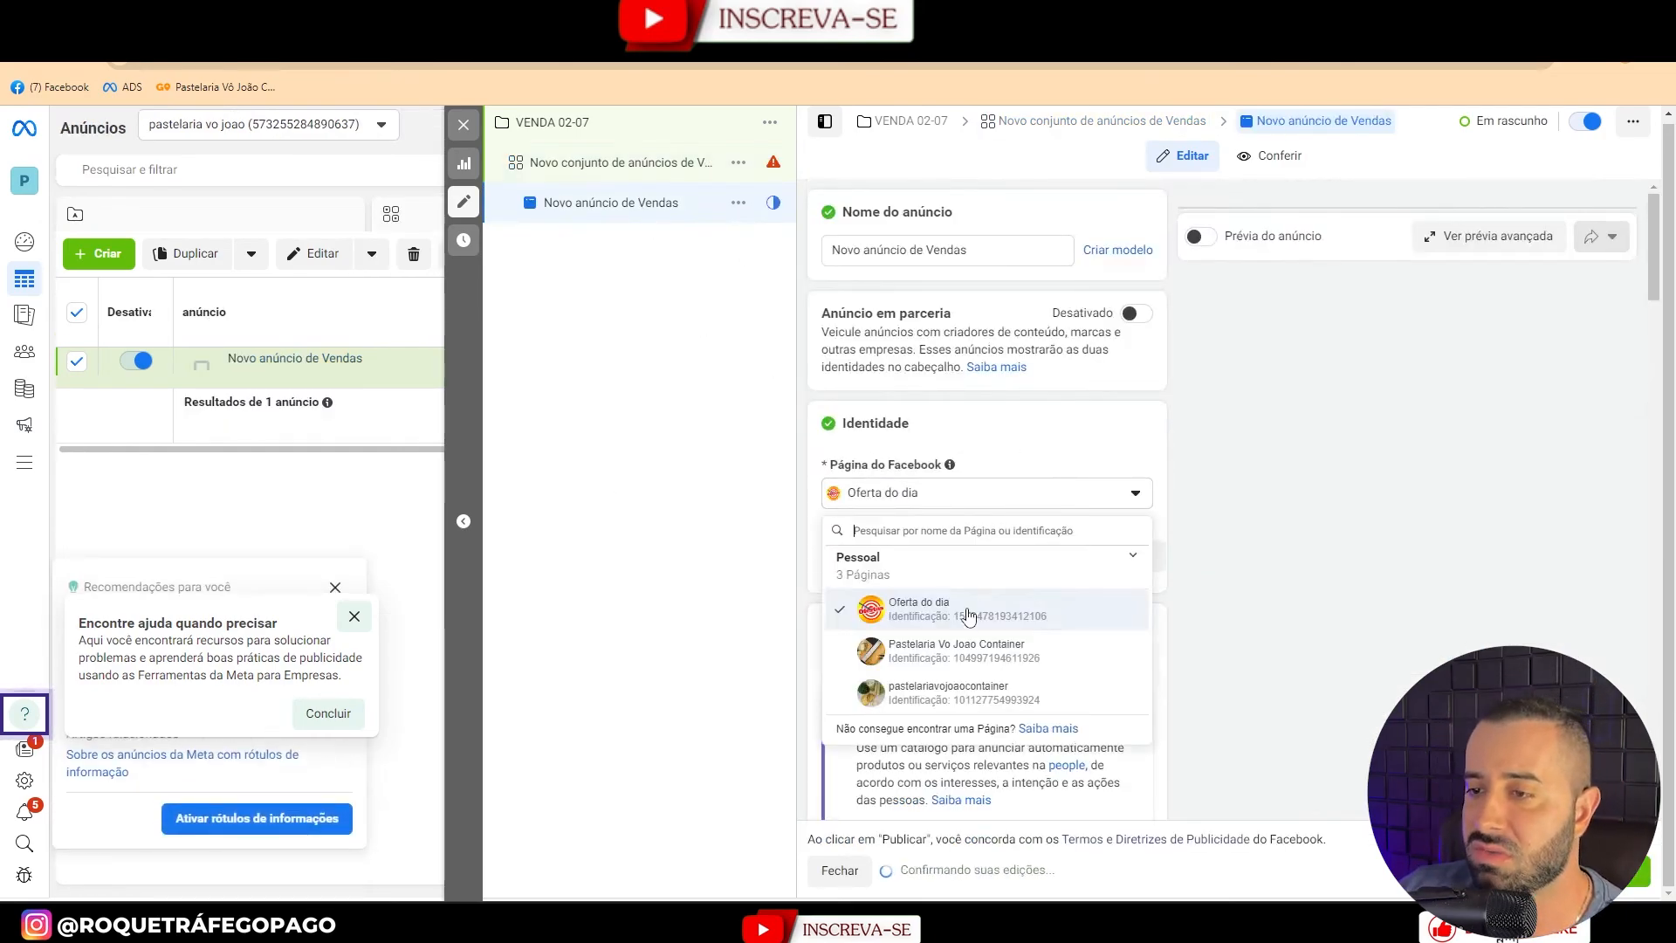
{"action": "left_click", "coordinate": [985, 696]}
{"action": "left_click", "coordinate": [842, 496]}
{"action": "left_click", "coordinate": [860, 558]}
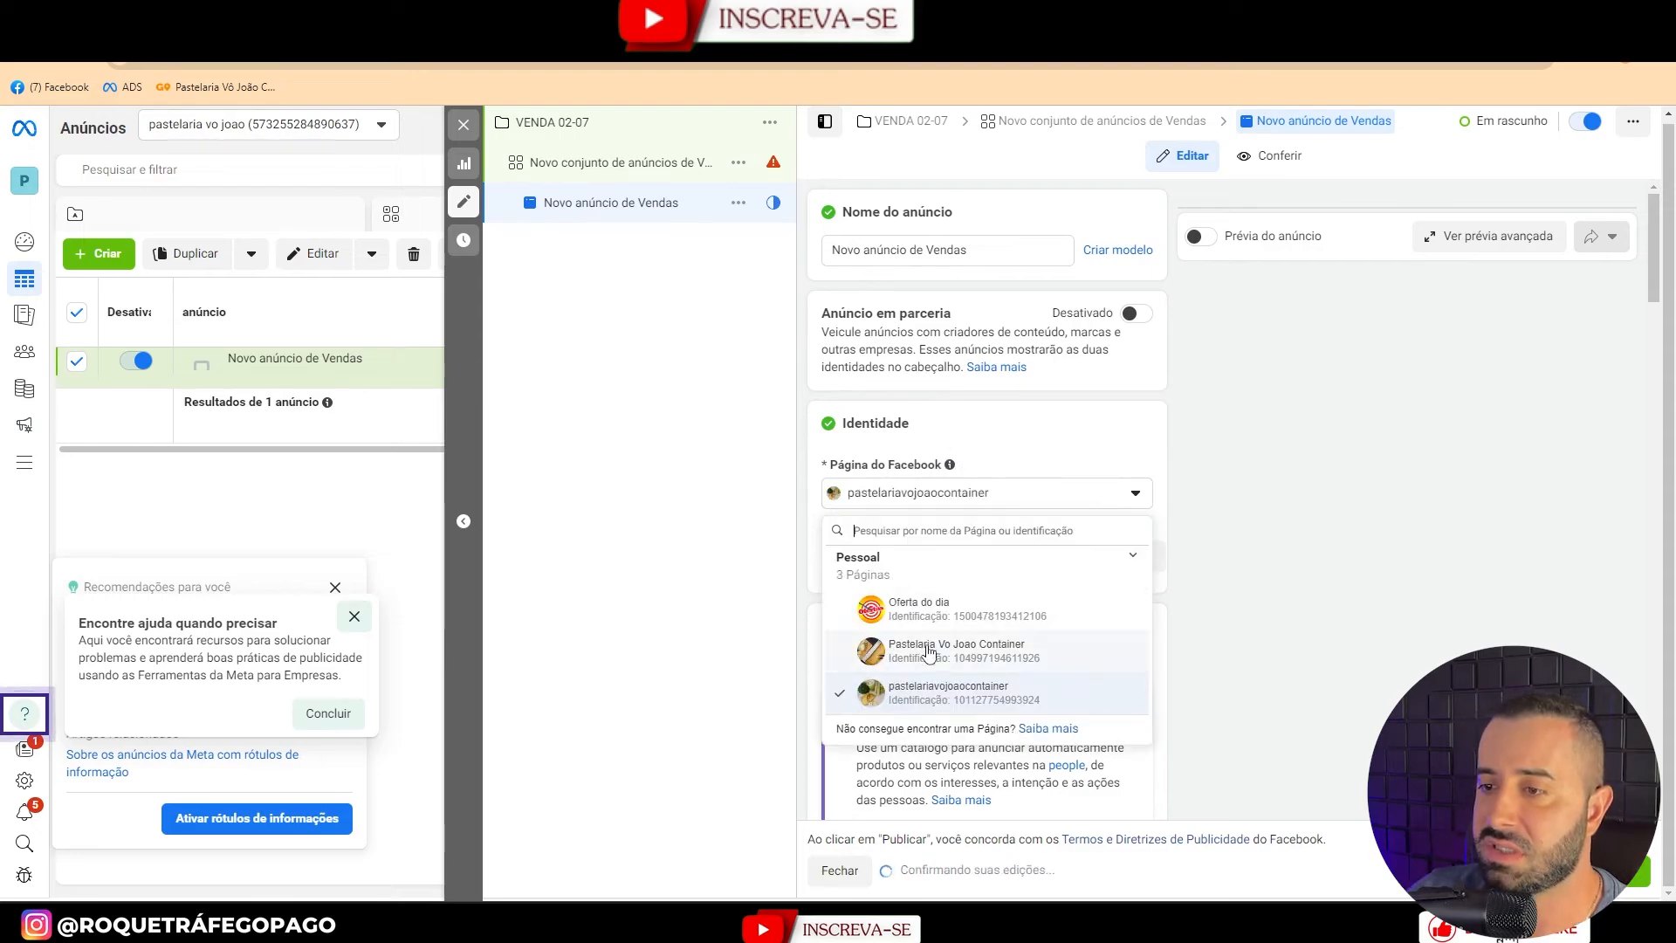
{"action": "left_click", "coordinate": [842, 650]}
Review the ad's format and source options and change the ad setup to Usar publicação existente.
{"action": "scroll", "coordinate": [810, 572], "scroll_direction": "down", "scroll_amount": 10}
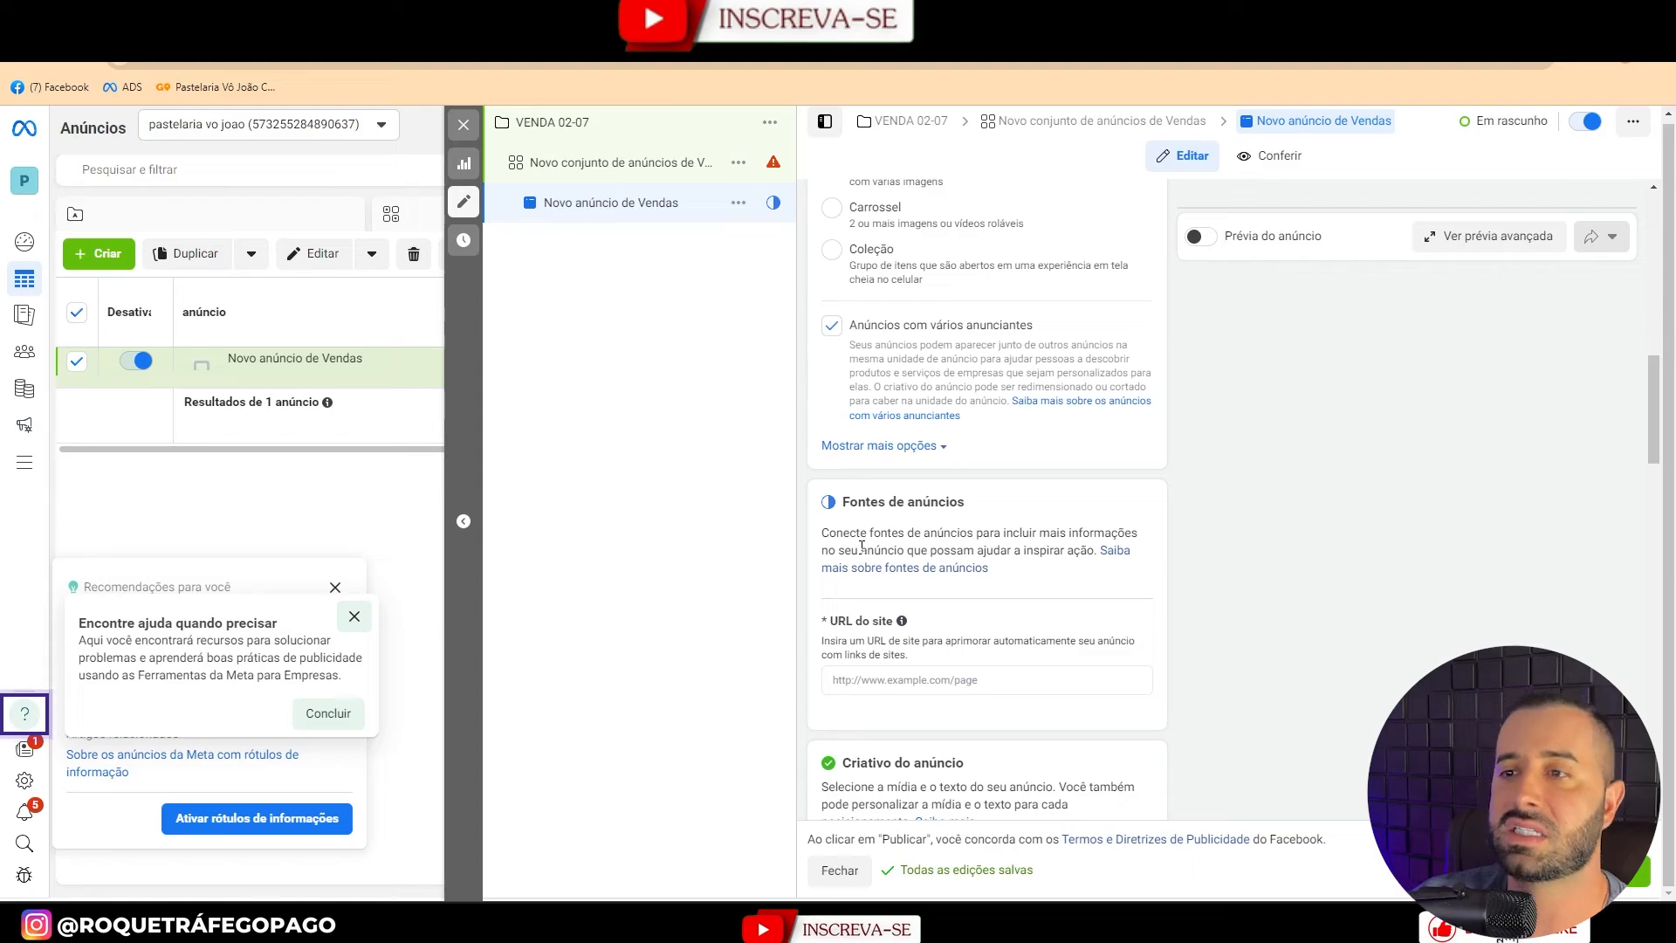
{"action": "scroll", "coordinate": [861, 545], "scroll_direction": "up", "scroll_amount": 6}
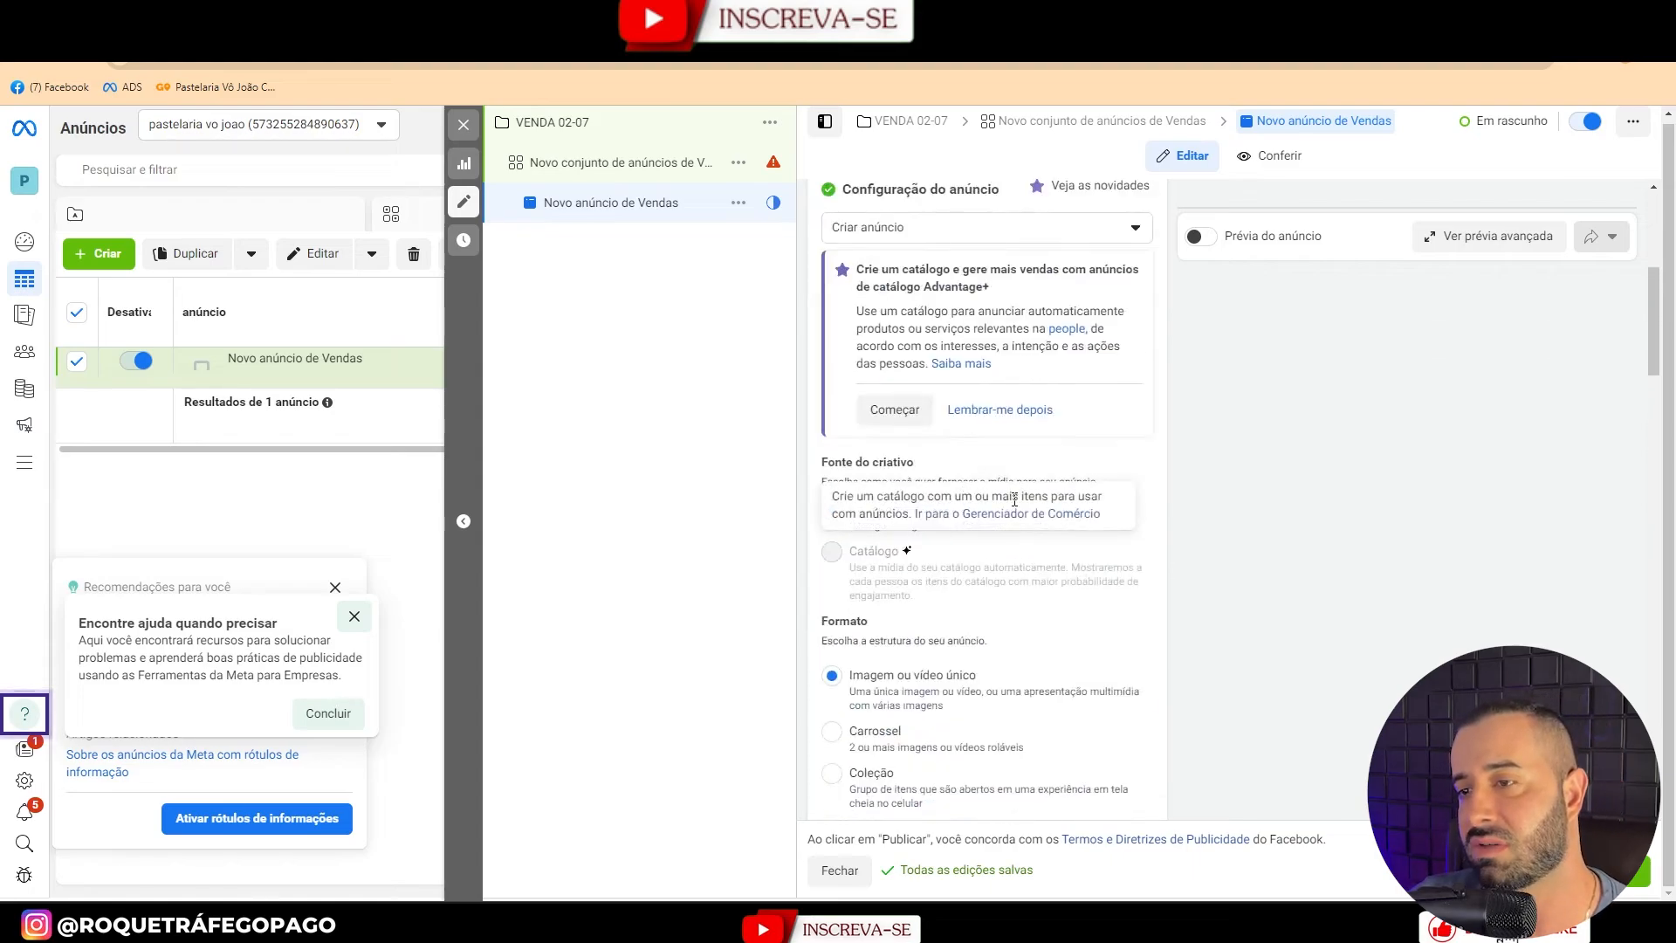
{"action": "scroll", "coordinate": [1209, 624], "scroll_direction": "down", "scroll_amount": 1}
{"action": "scroll", "coordinate": [1047, 366], "scroll_direction": "up", "scroll_amount": 6}
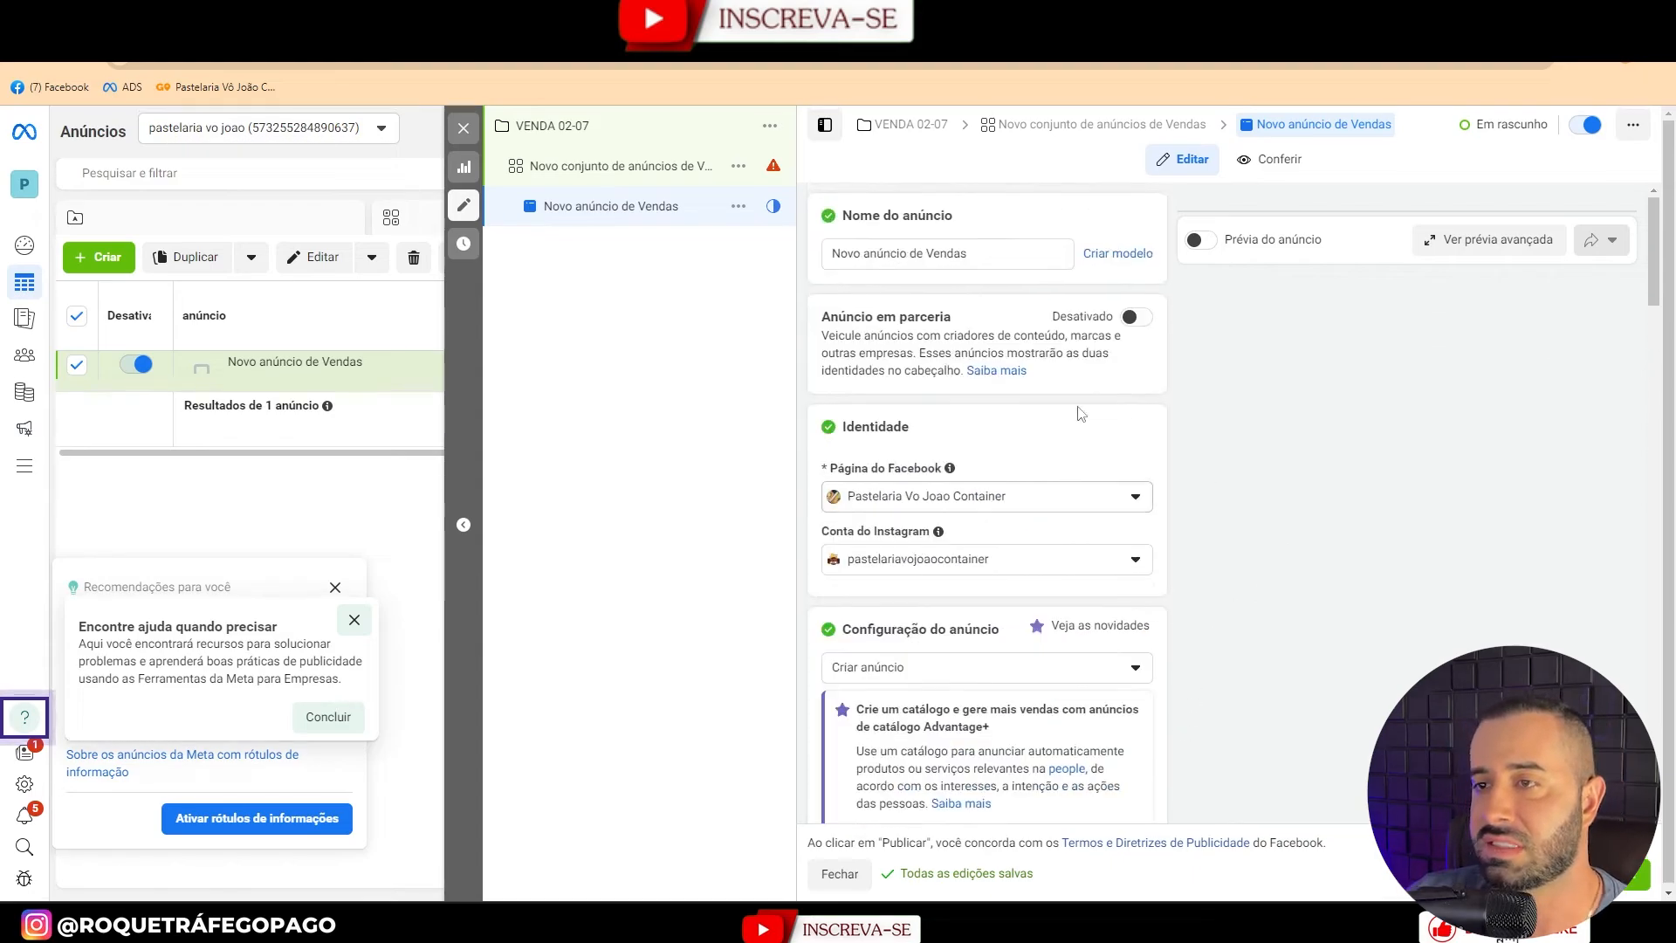
{"action": "scroll", "coordinate": [1170, 535], "scroll_direction": "down", "scroll_amount": 5}
{"action": "scroll", "coordinate": [1079, 440], "scroll_direction": "up", "scroll_amount": 2}
{"action": "left_click", "coordinate": [1065, 410]}
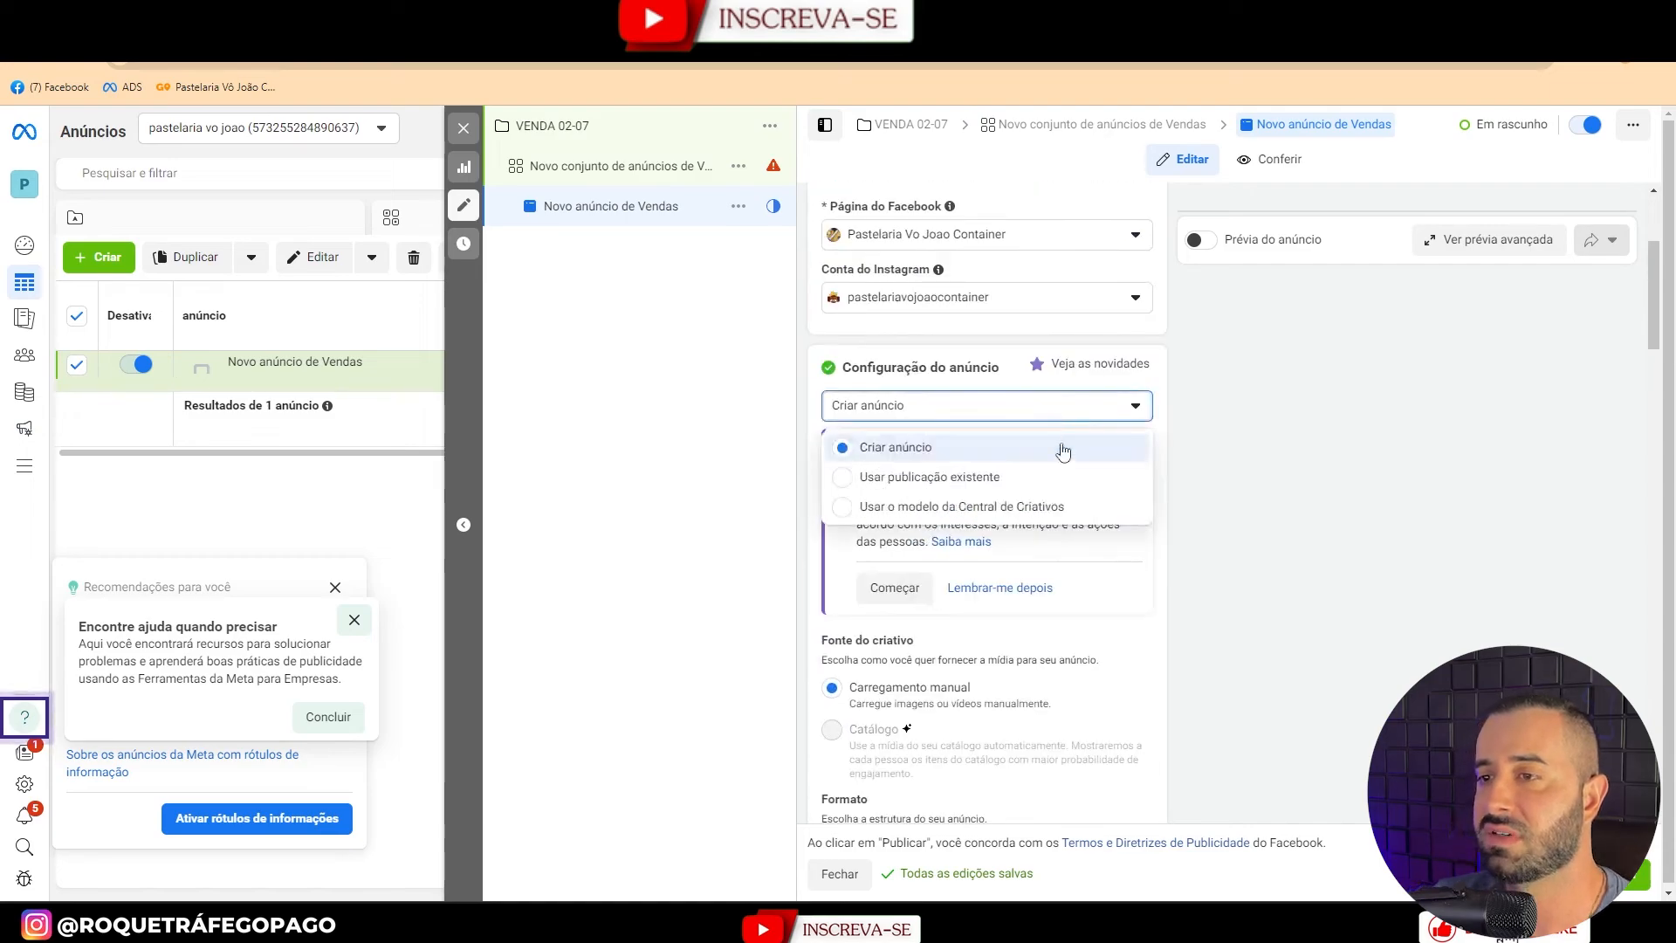
{"action": "left_click", "coordinate": [1058, 479]}
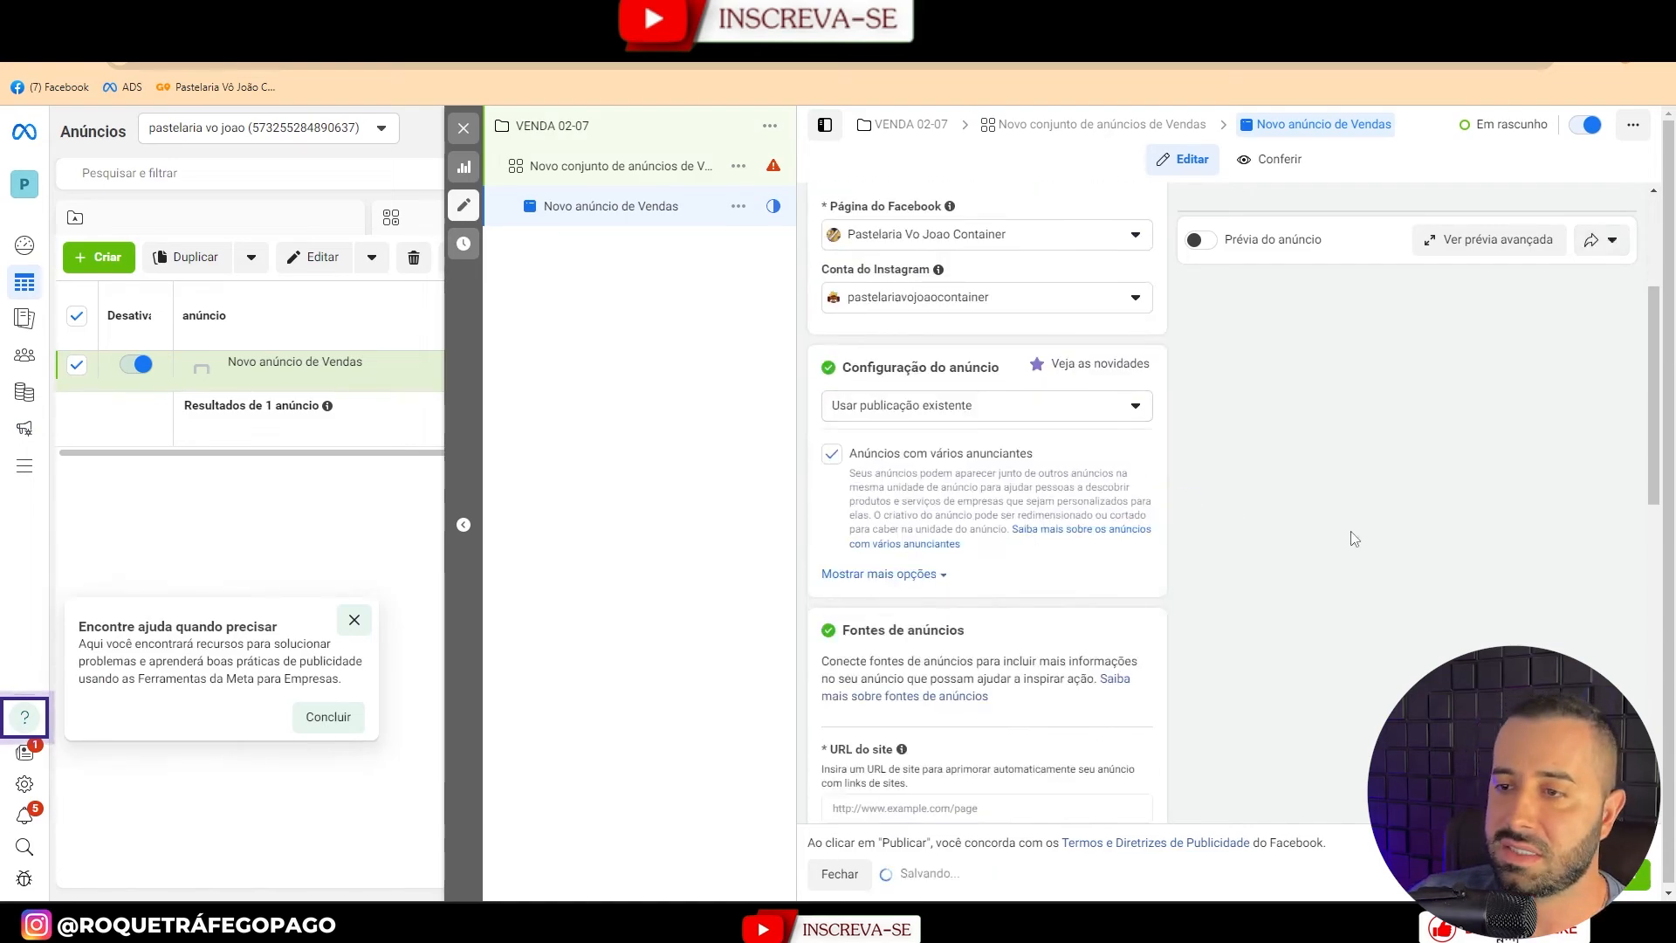
{"action": "scroll", "coordinate": [1164, 522], "scroll_direction": "down", "scroll_amount": 5}
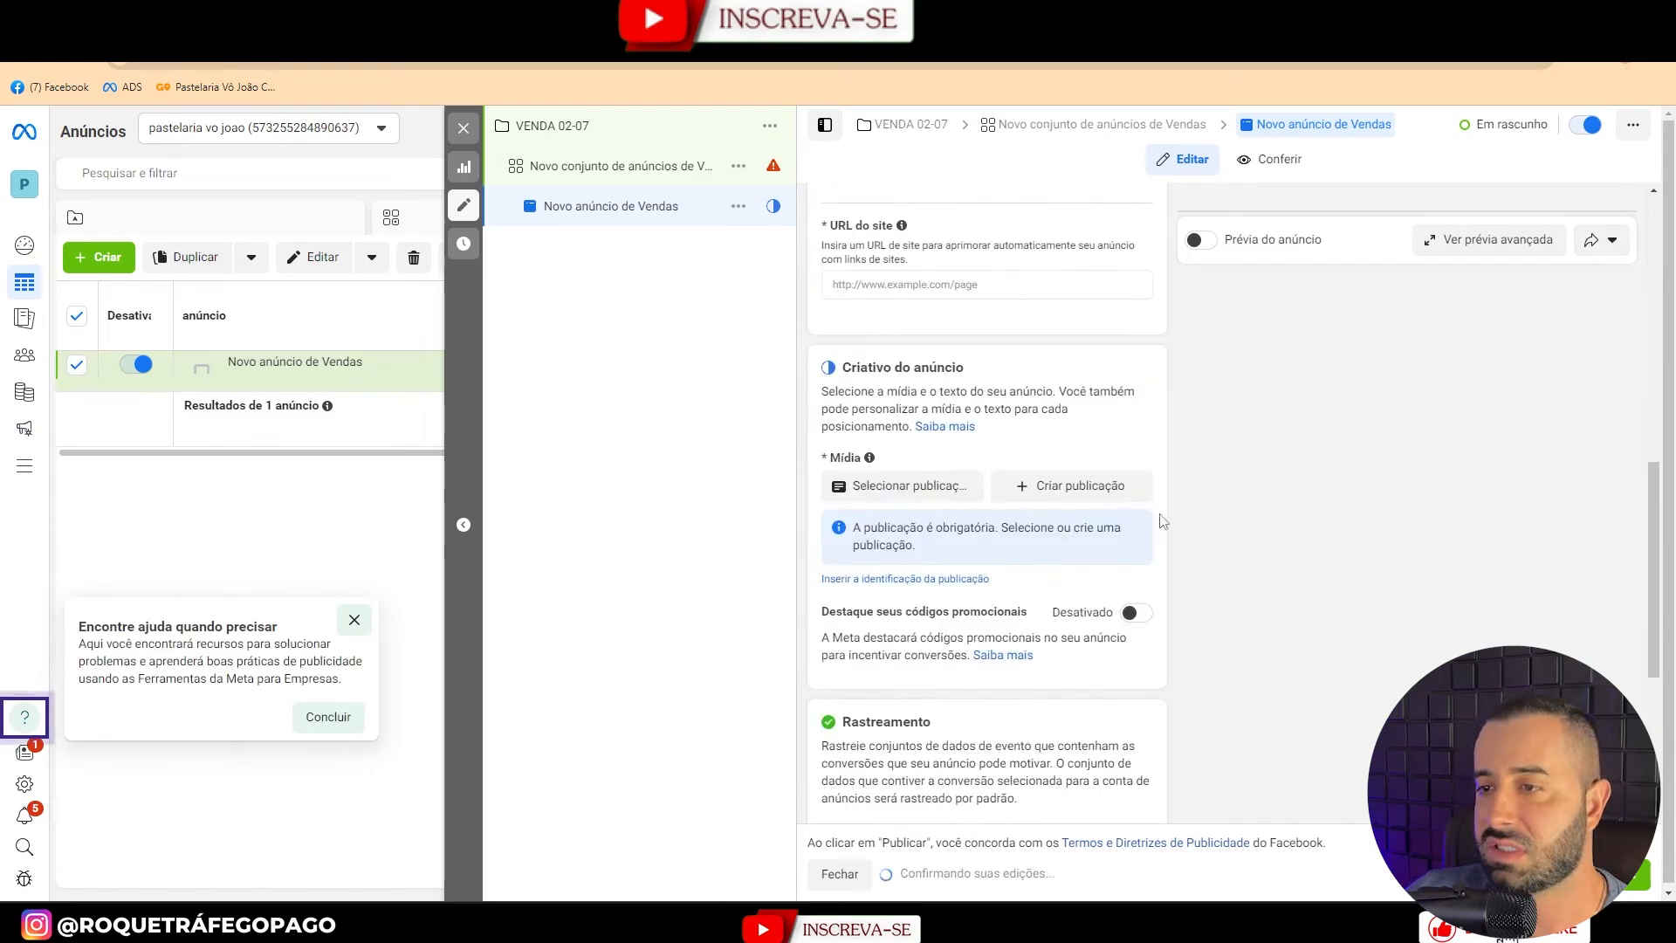
Open the ad's post selection and filter the Instagram posts to Reels only.
{"action": "left_click", "coordinate": [874, 487]}
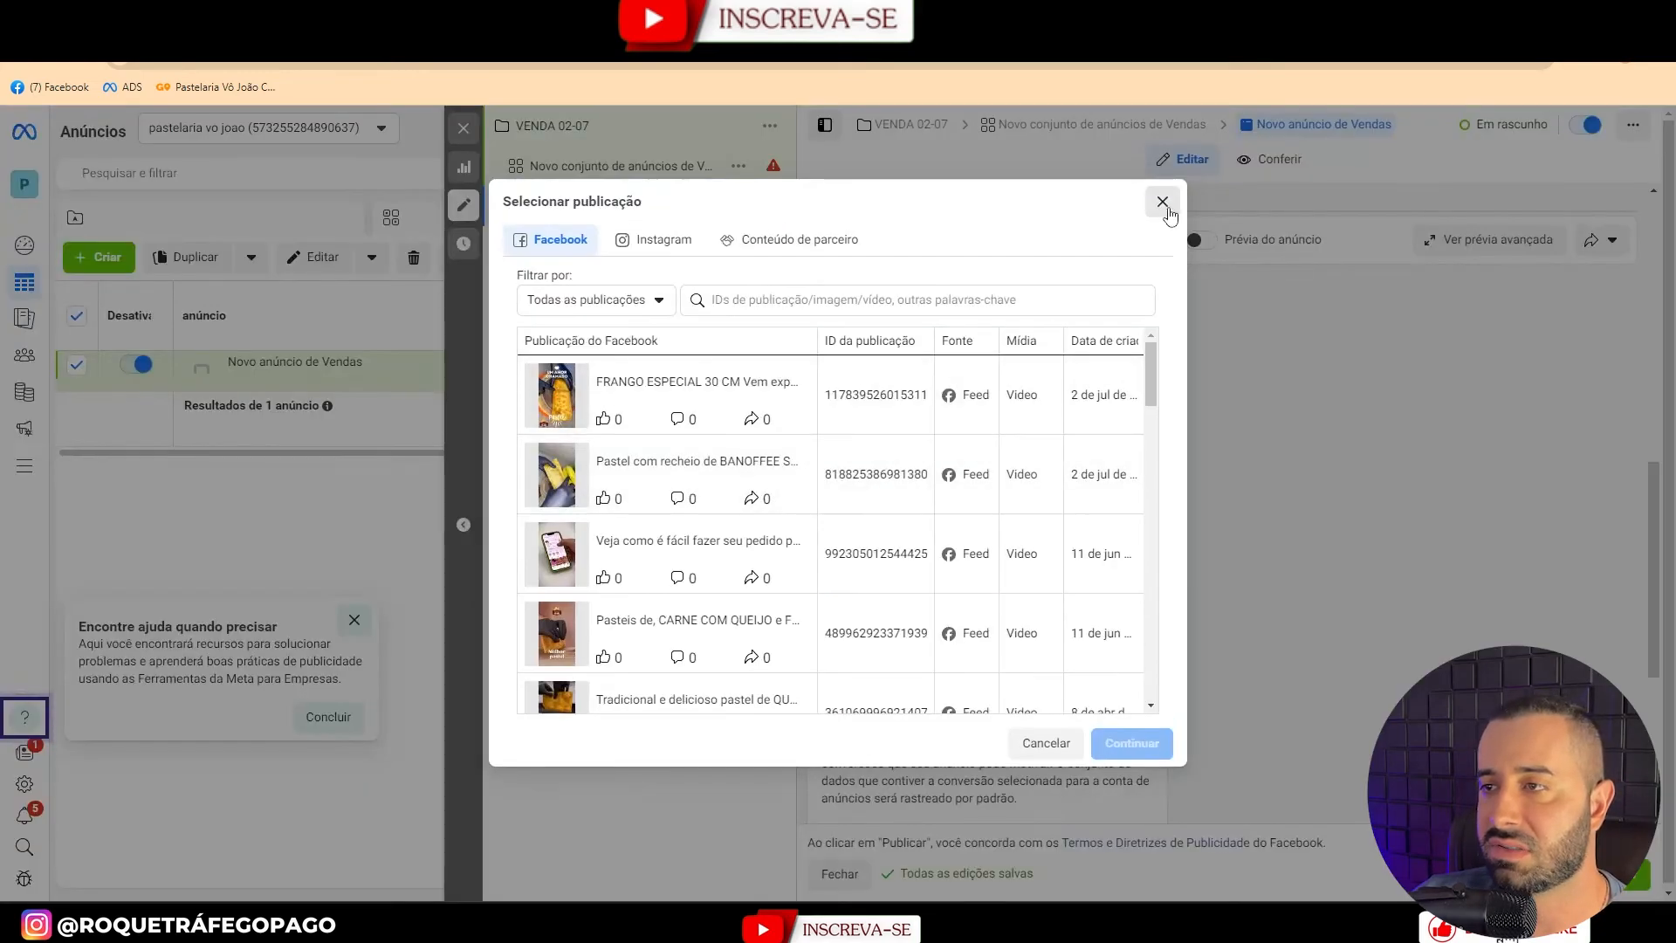
{"action": "left_click", "coordinate": [1164, 203]}
{"action": "left_click", "coordinate": [899, 486]}
{"action": "left_click", "coordinate": [654, 239]}
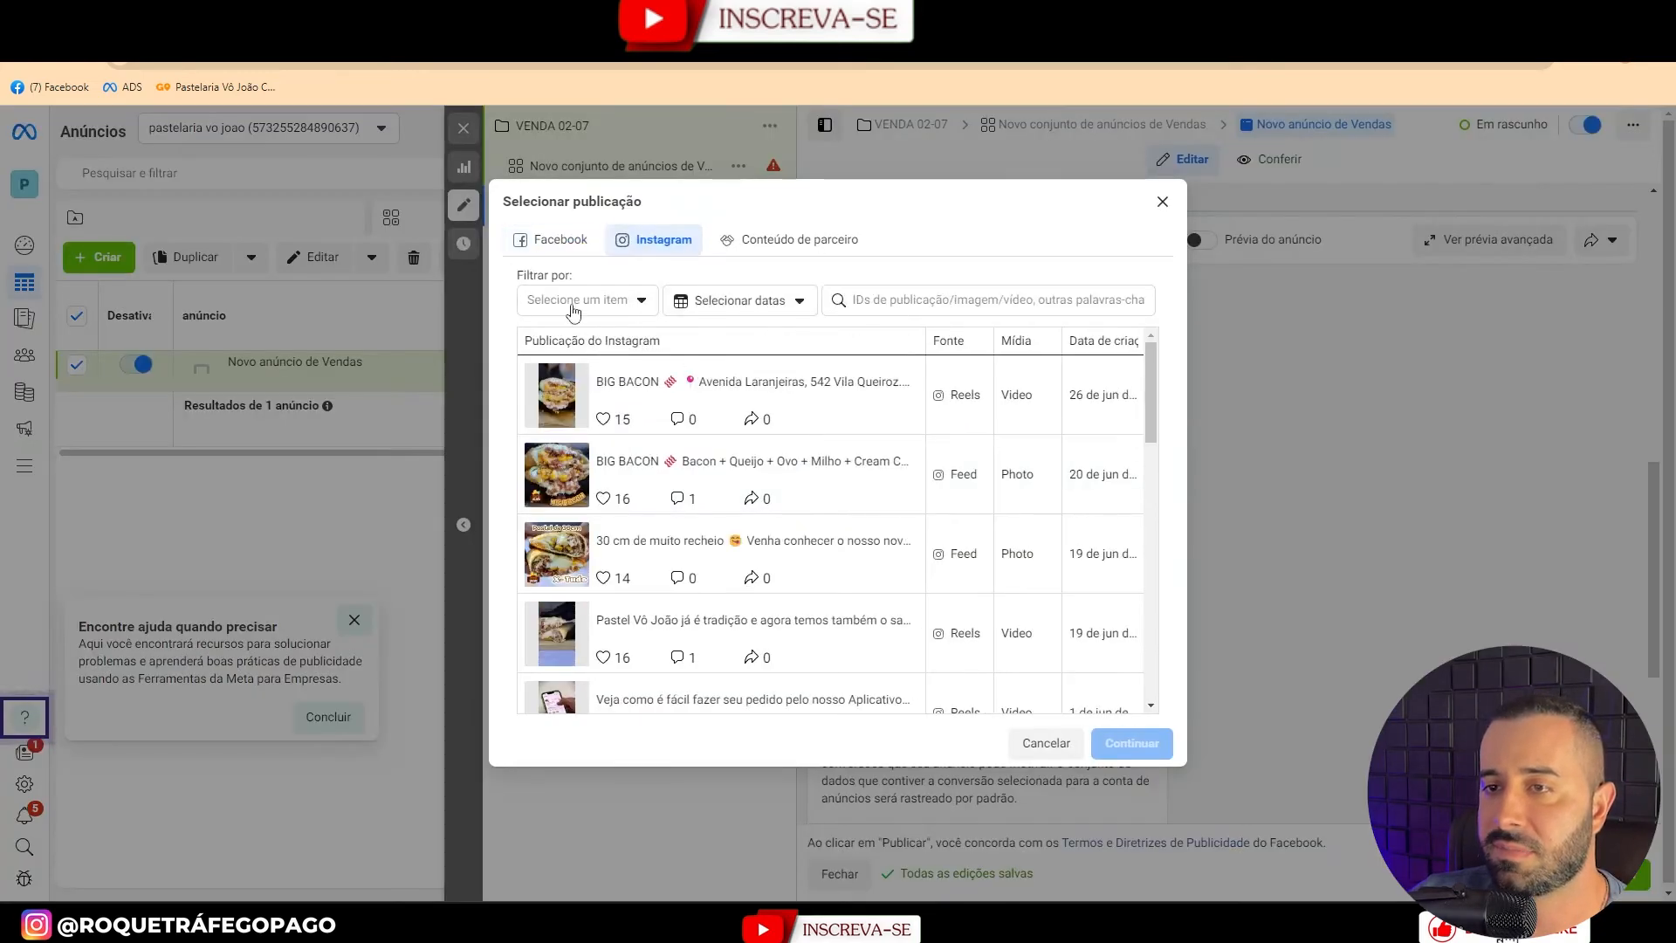
{"action": "left_click", "coordinate": [574, 300]}
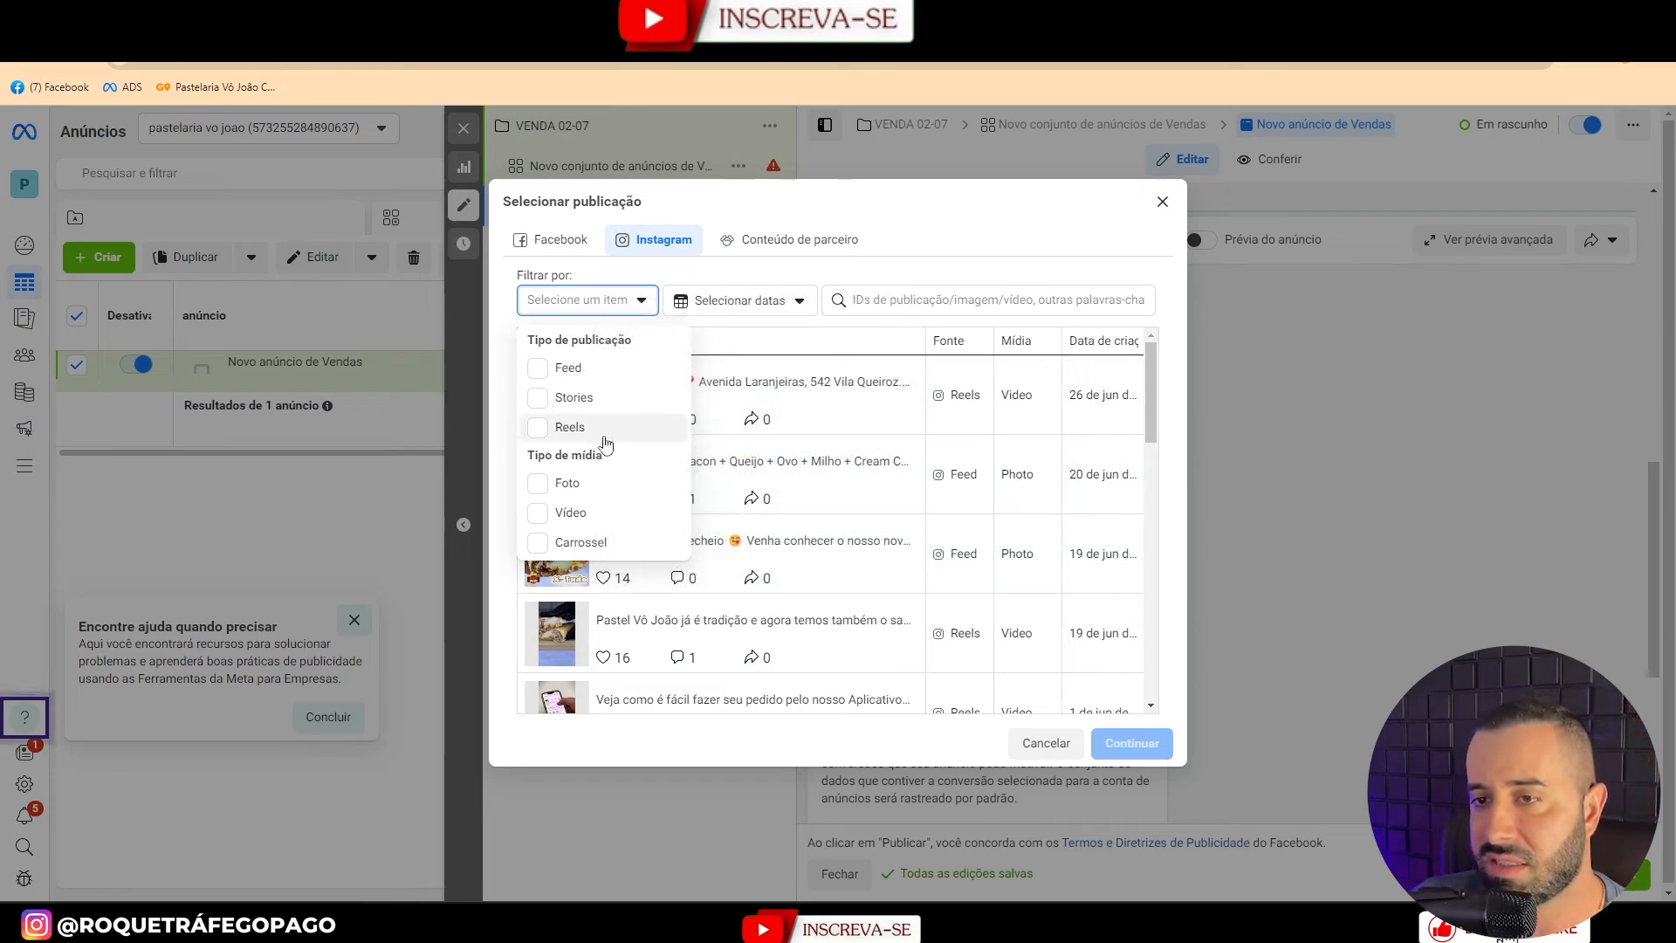
{"action": "left_click", "coordinate": [566, 427]}
{"action": "left_click", "coordinate": [1044, 250]}
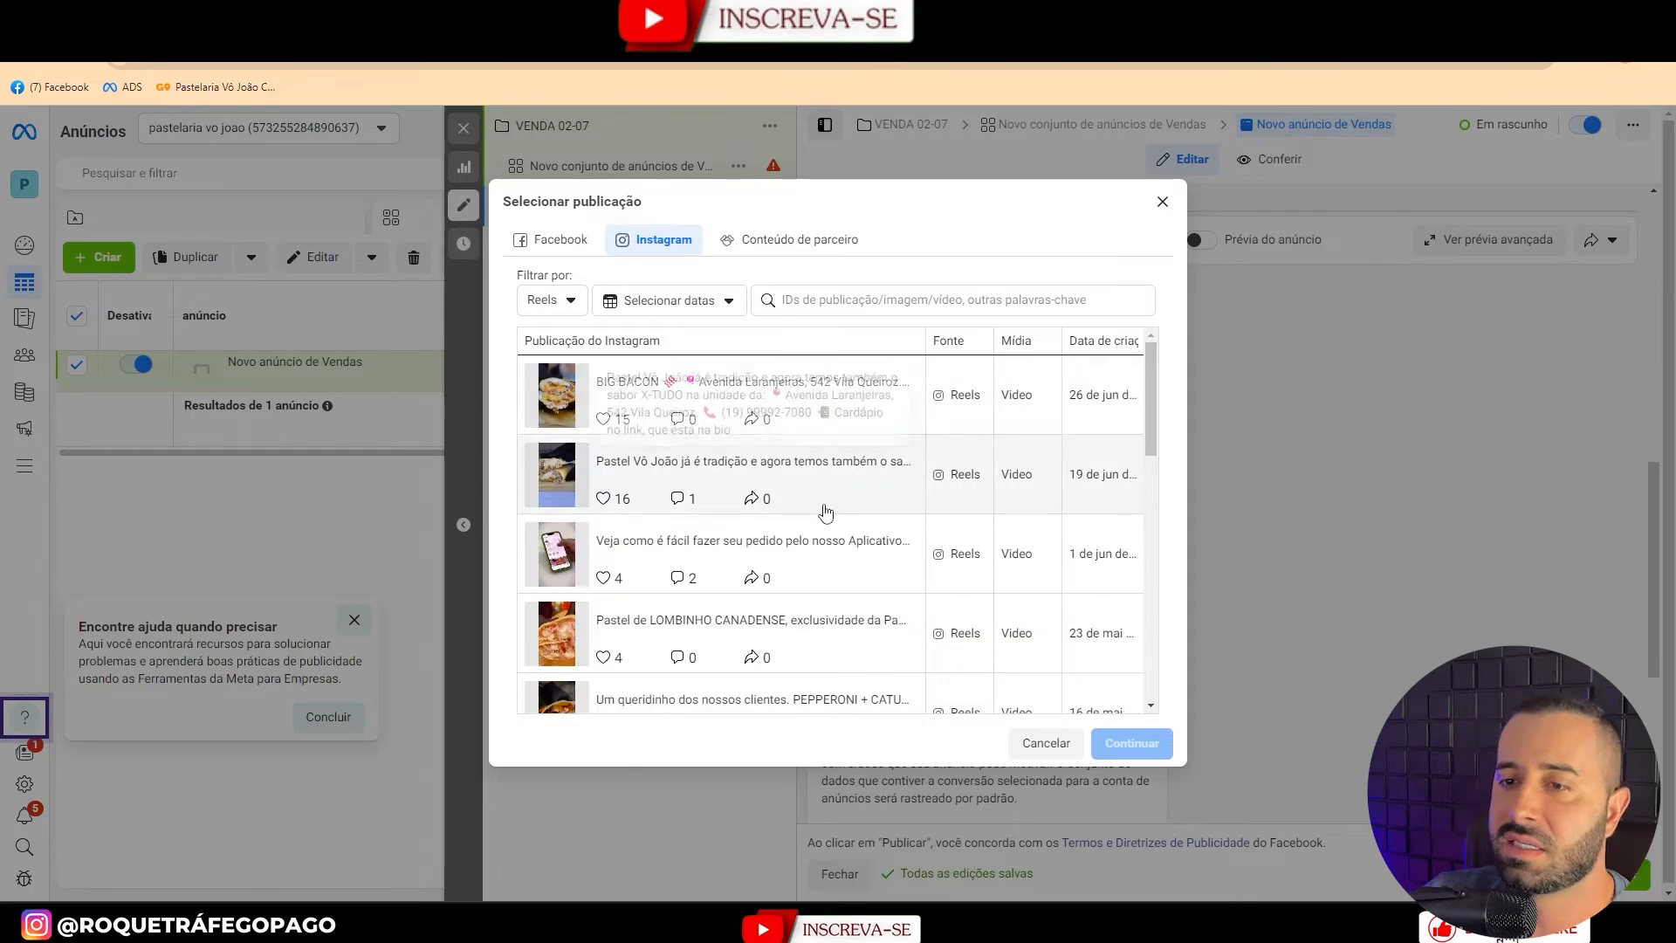
Use the 2 May 2024 reel "Que tal experimentar essa combinação perfeita! BACON + QUEIJO + CHEDDAR" as the ad's post.
{"action": "scroll", "coordinate": [825, 510], "scroll_direction": "down", "scroll_amount": 3}
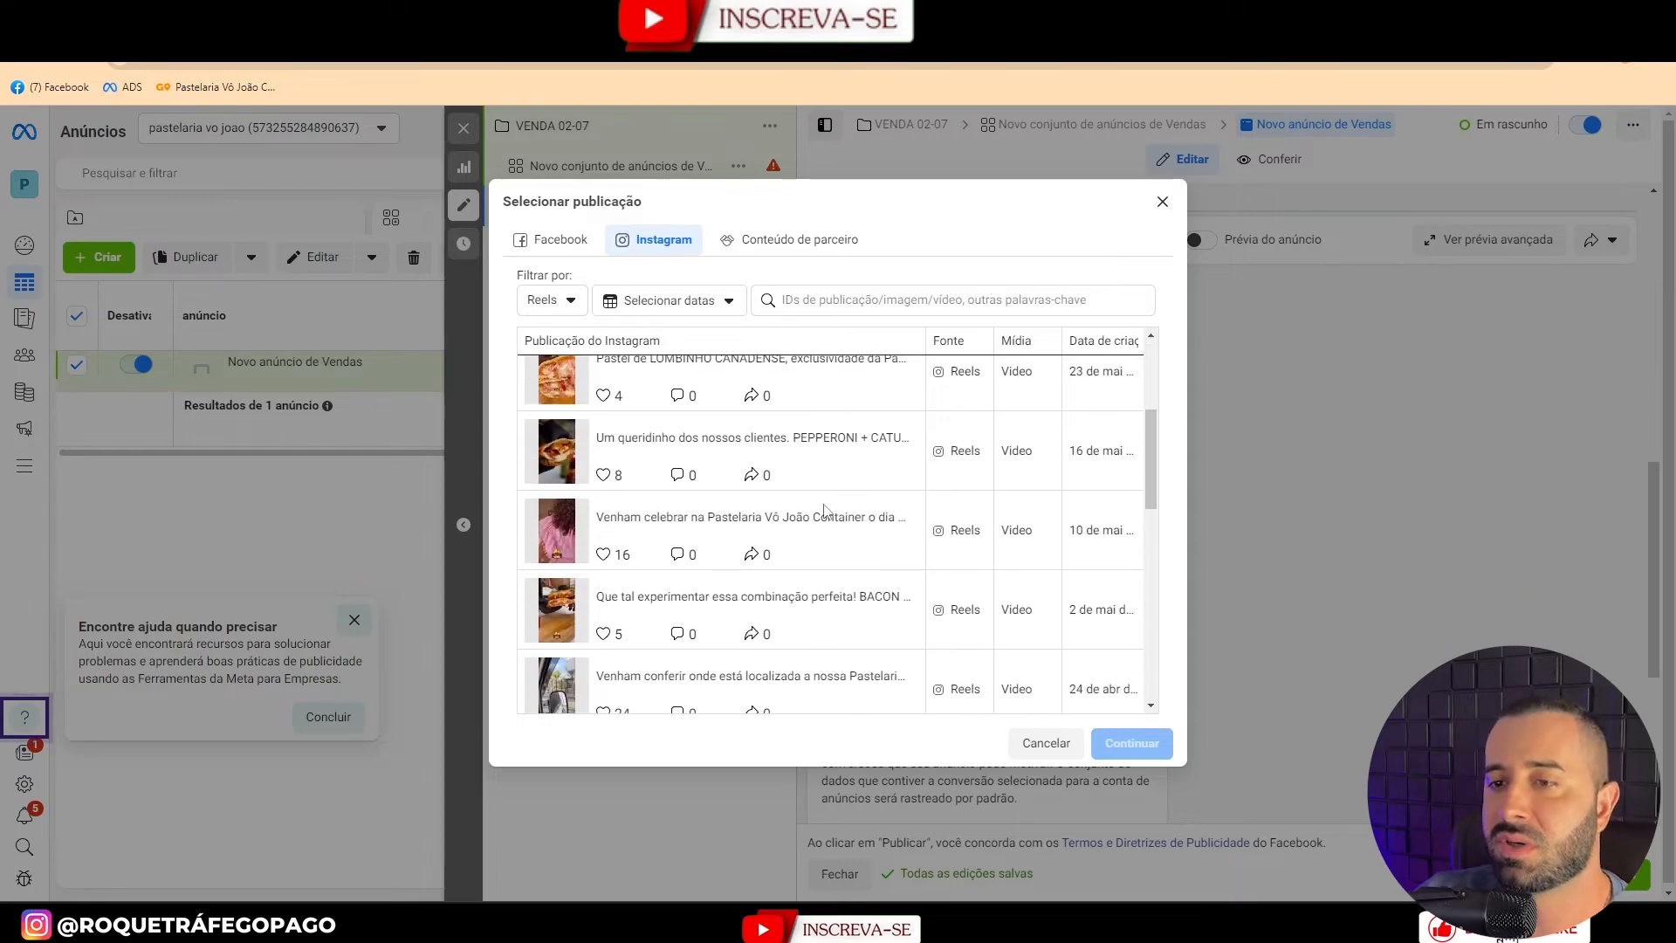
{"action": "left_click", "coordinate": [816, 602]}
{"action": "left_click", "coordinate": [1131, 743]}
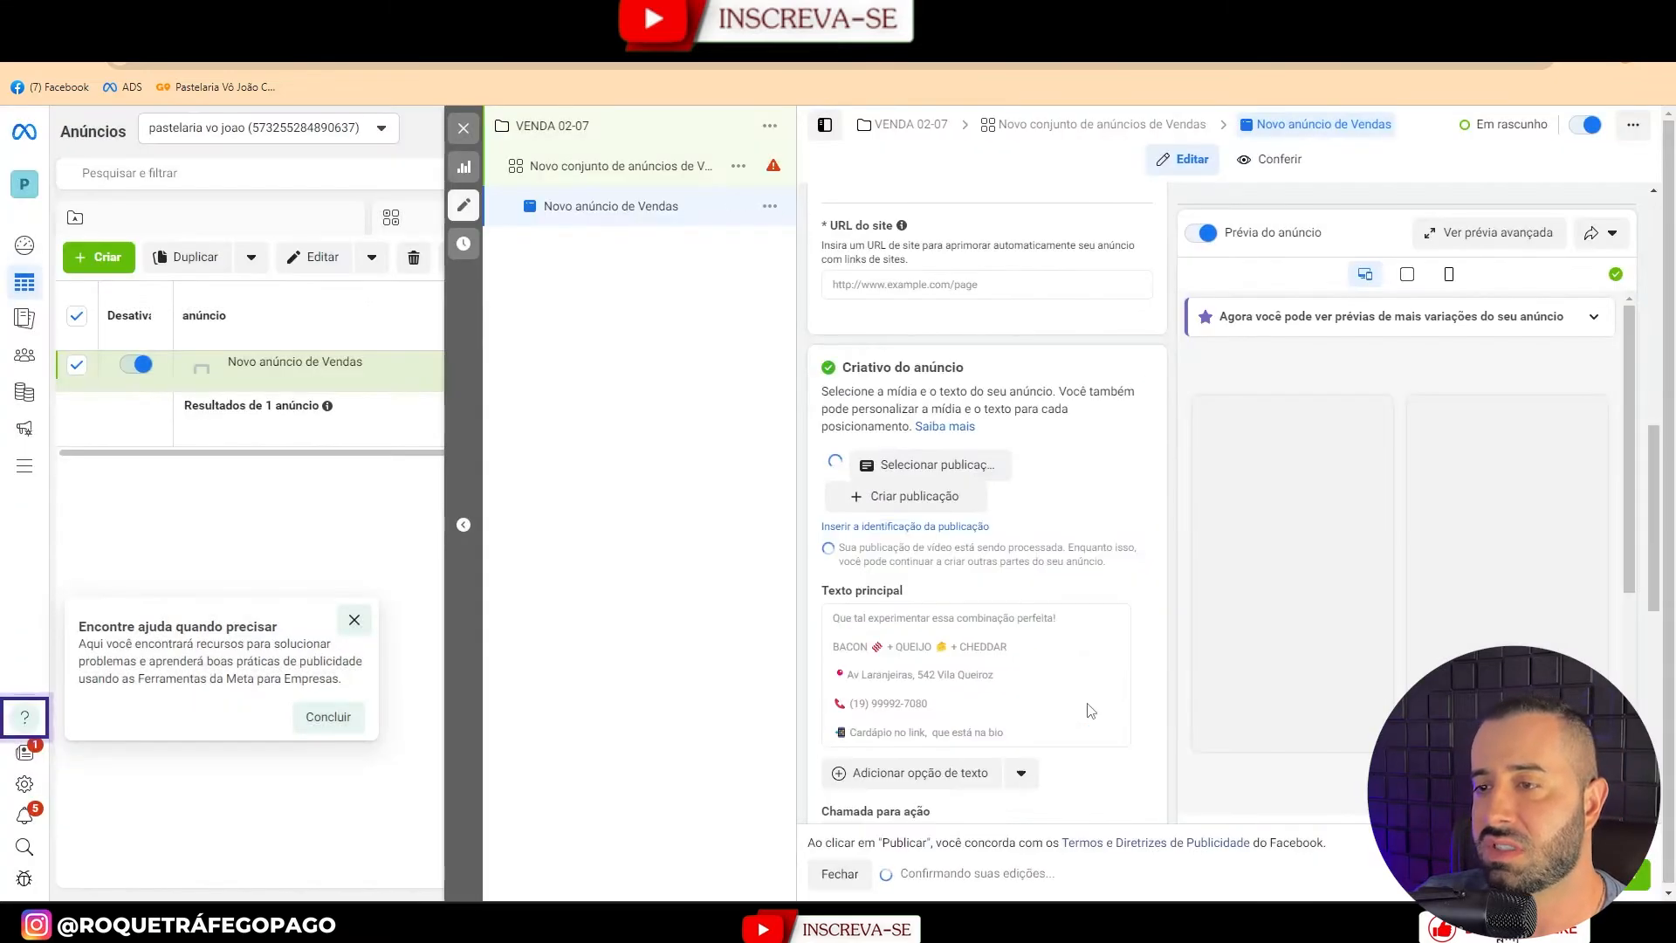
Change the ad's call to action to Saiba mais.
{"action": "scroll", "coordinate": [1100, 554], "scroll_direction": "down", "scroll_amount": 3}
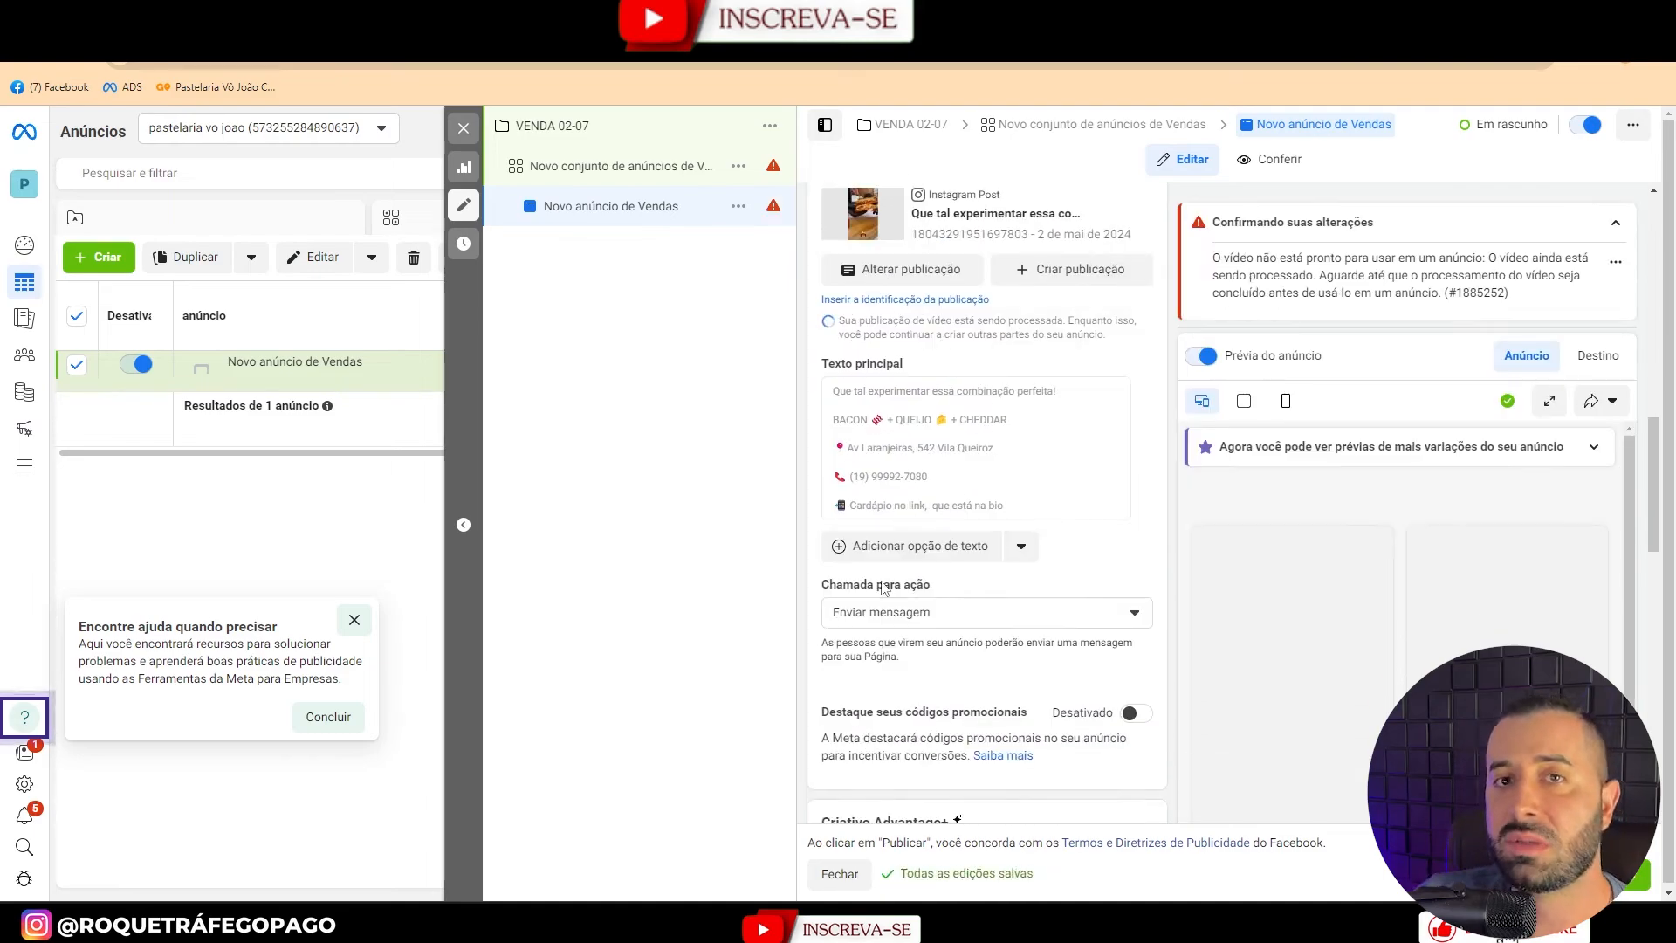
{"action": "left_click", "coordinate": [894, 613]}
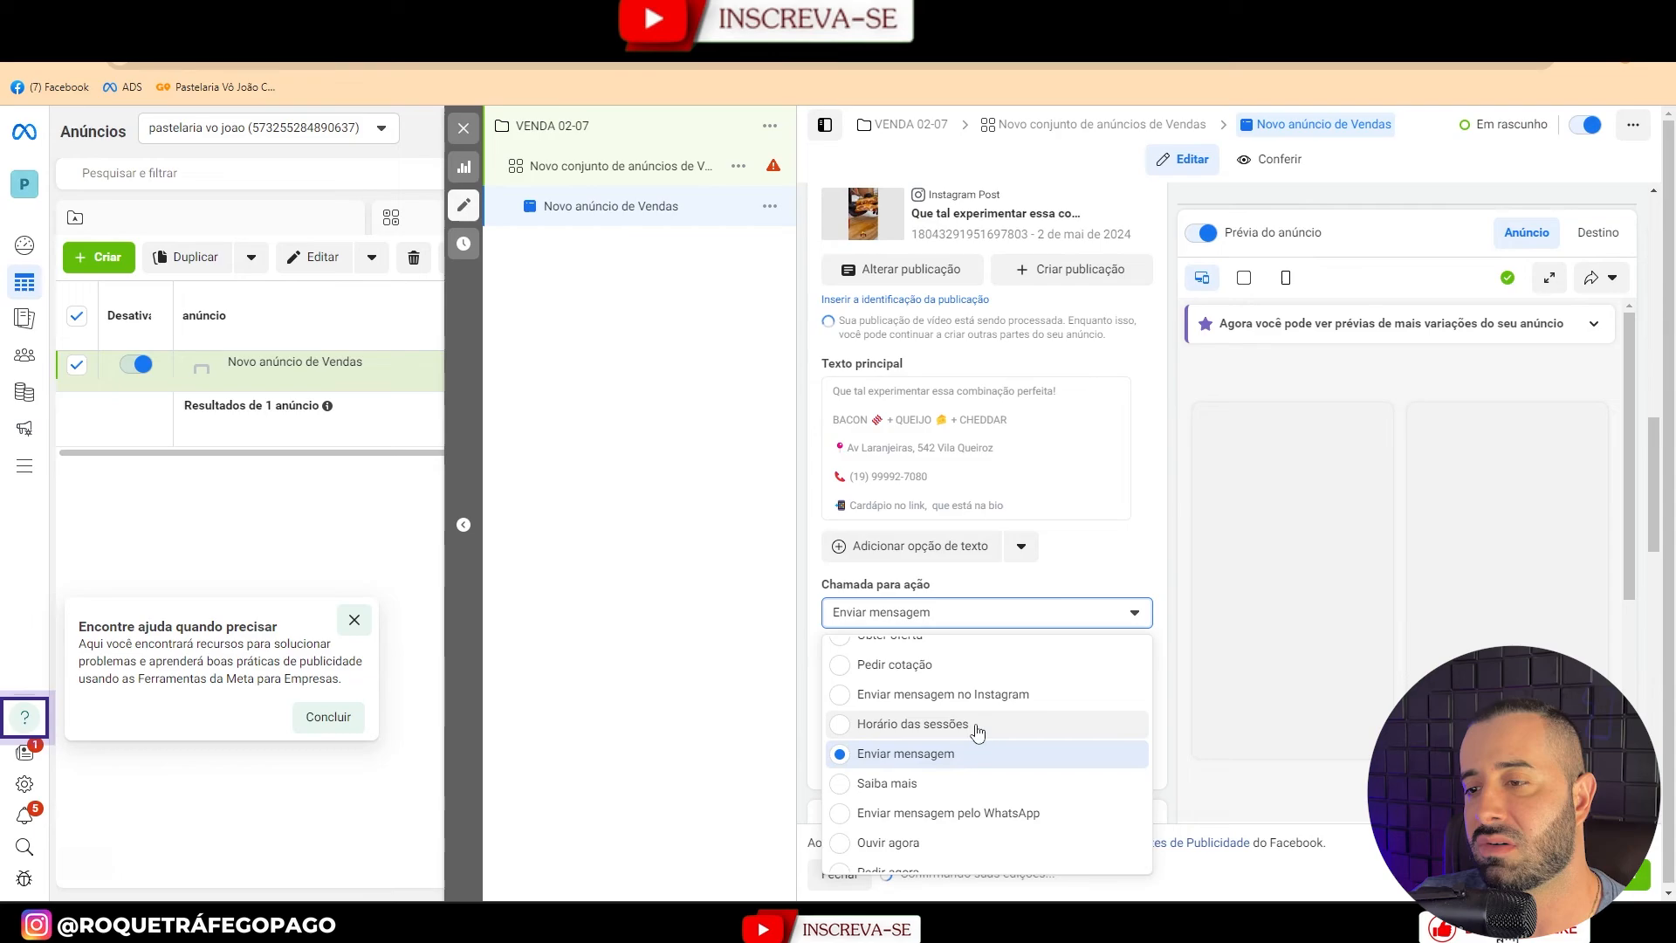
{"action": "left_click", "coordinate": [677, 679]}
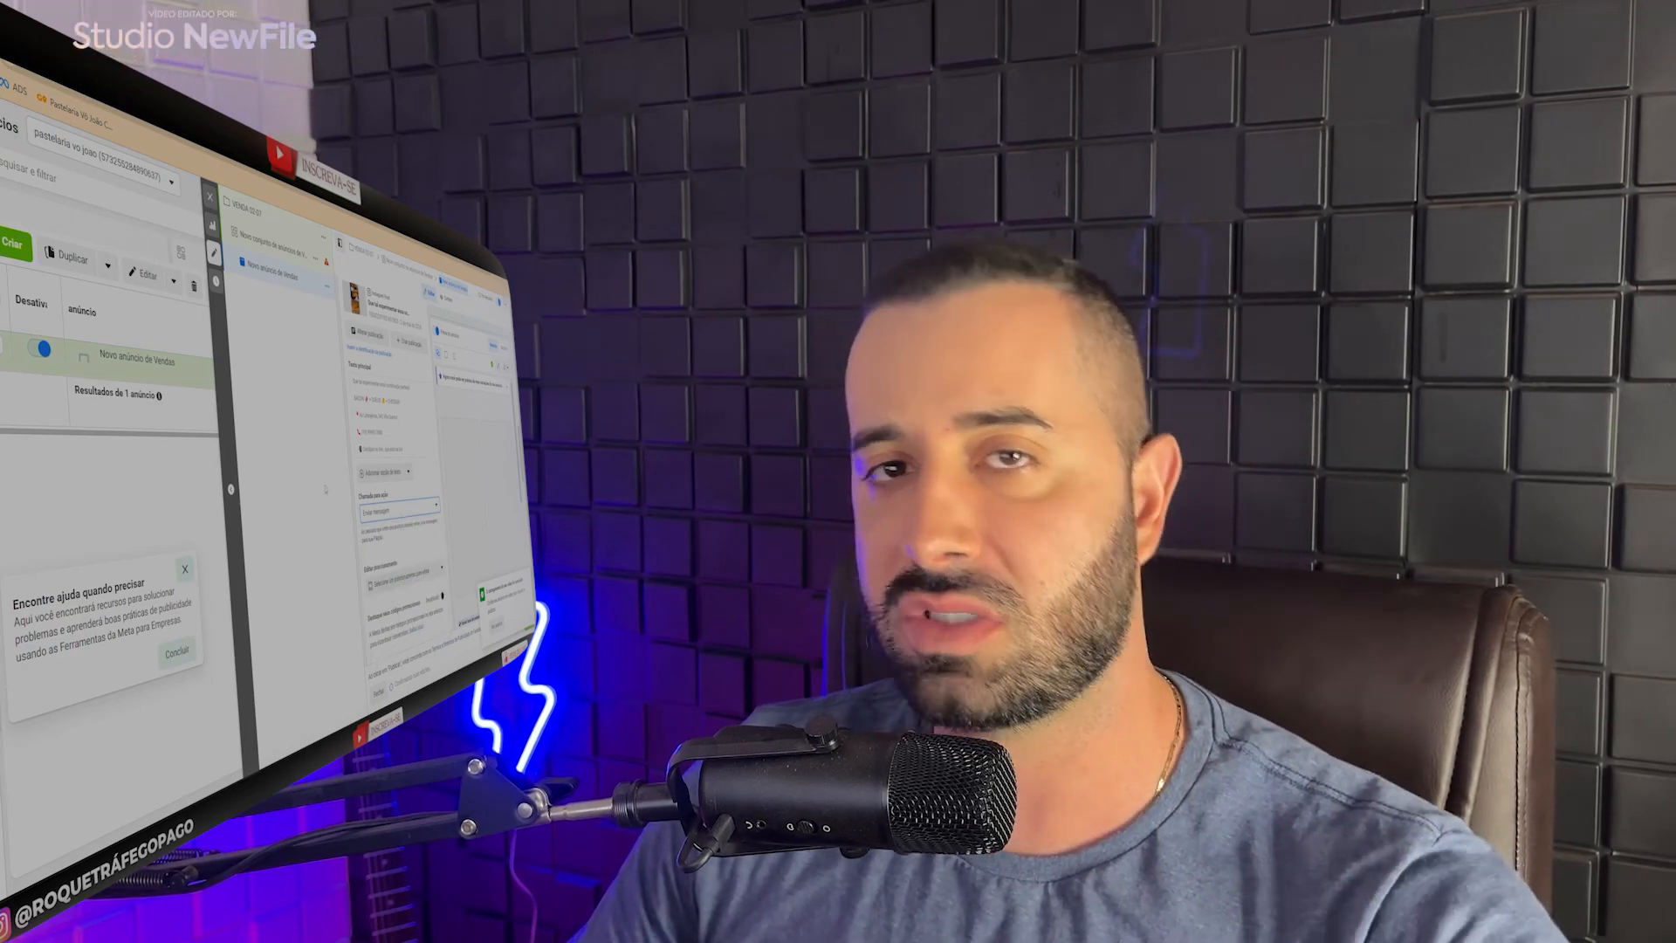
{"action": "left_click", "coordinate": [402, 509]}
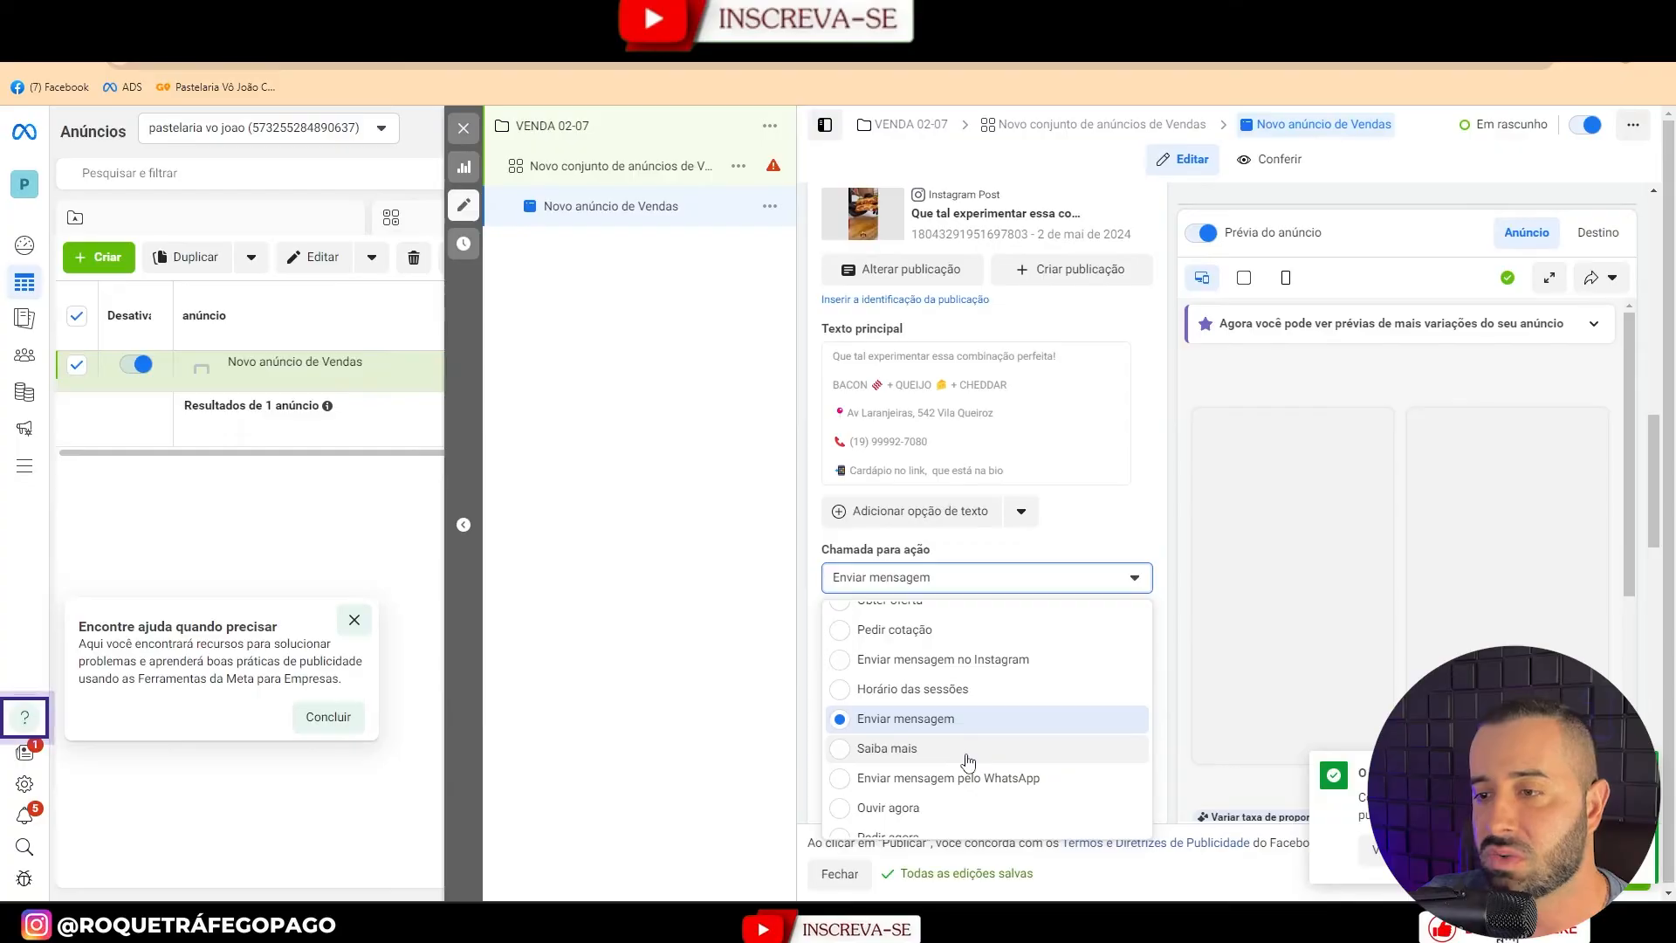
{"action": "left_click", "coordinate": [968, 762]}
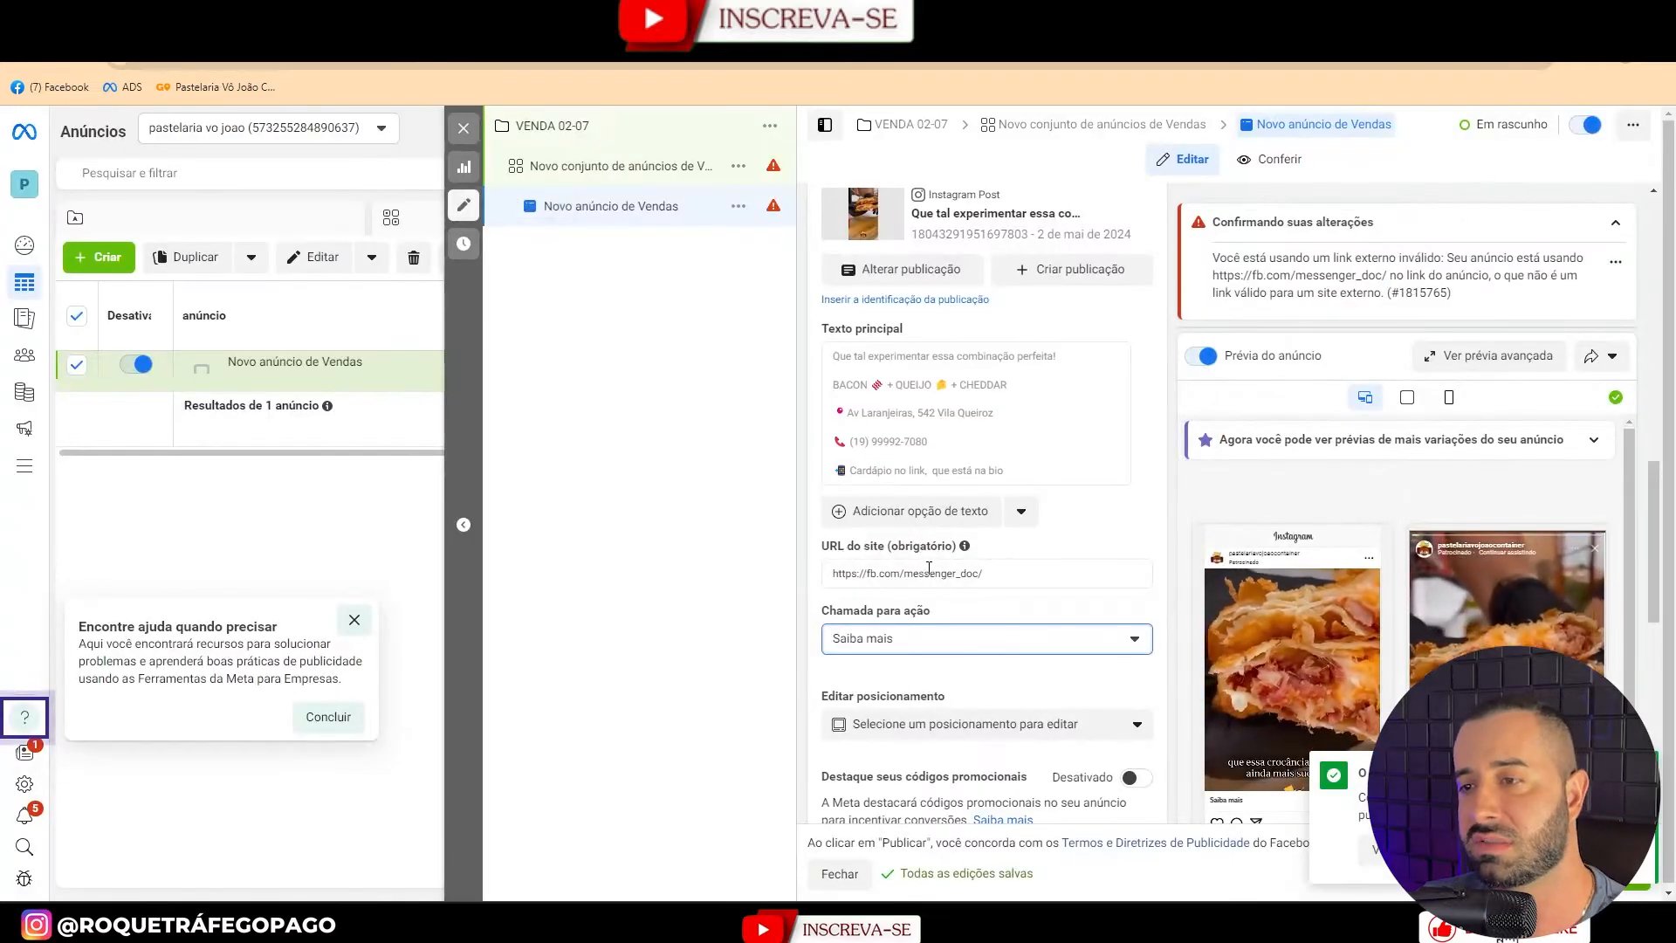
{"action": "left_click", "coordinate": [929, 572]}
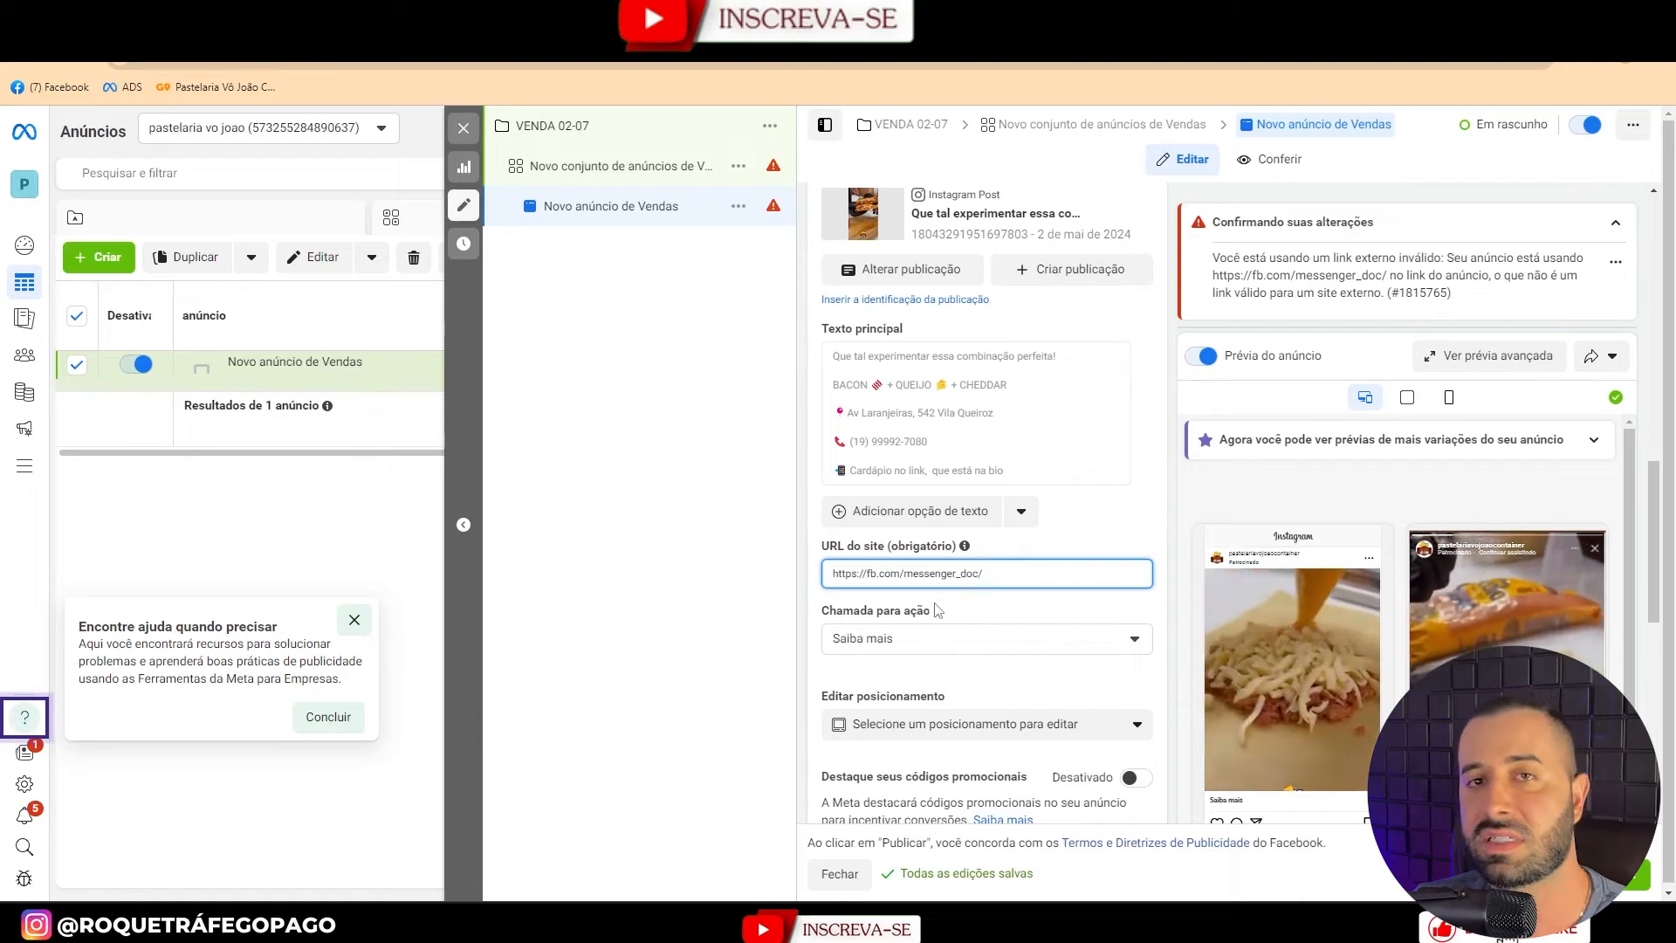
{"action": "key", "text": "ctrl+a"}
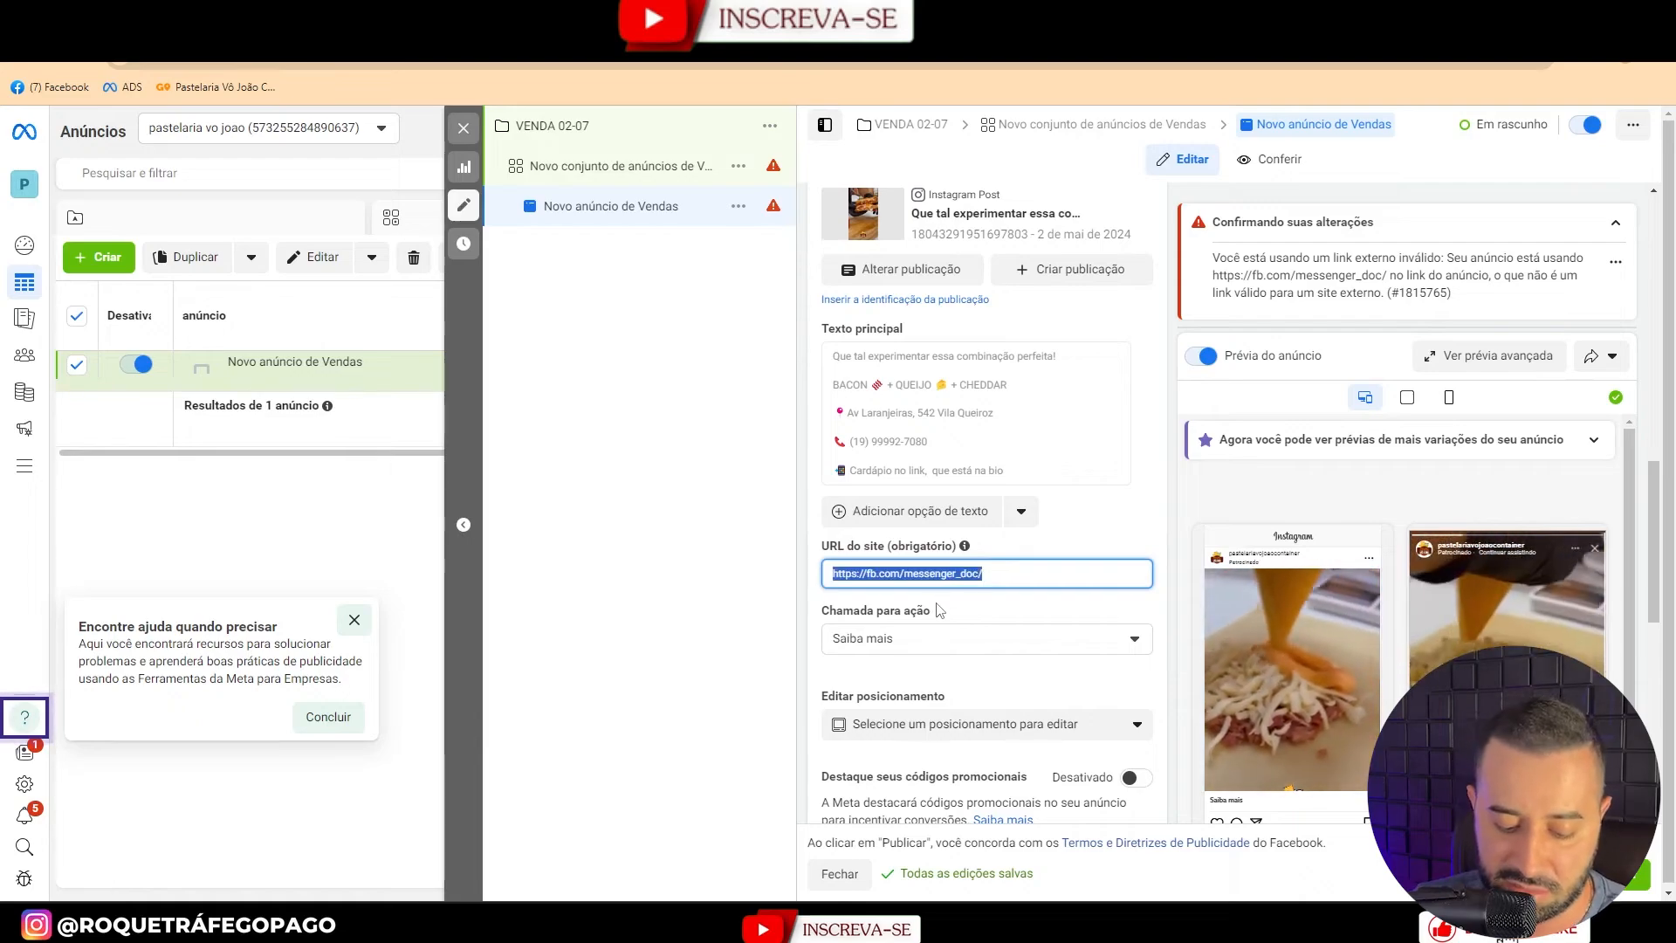
{"action": "type", "text": "https://app.gplustogo.com.br/pastelariavojoaocontainer"}
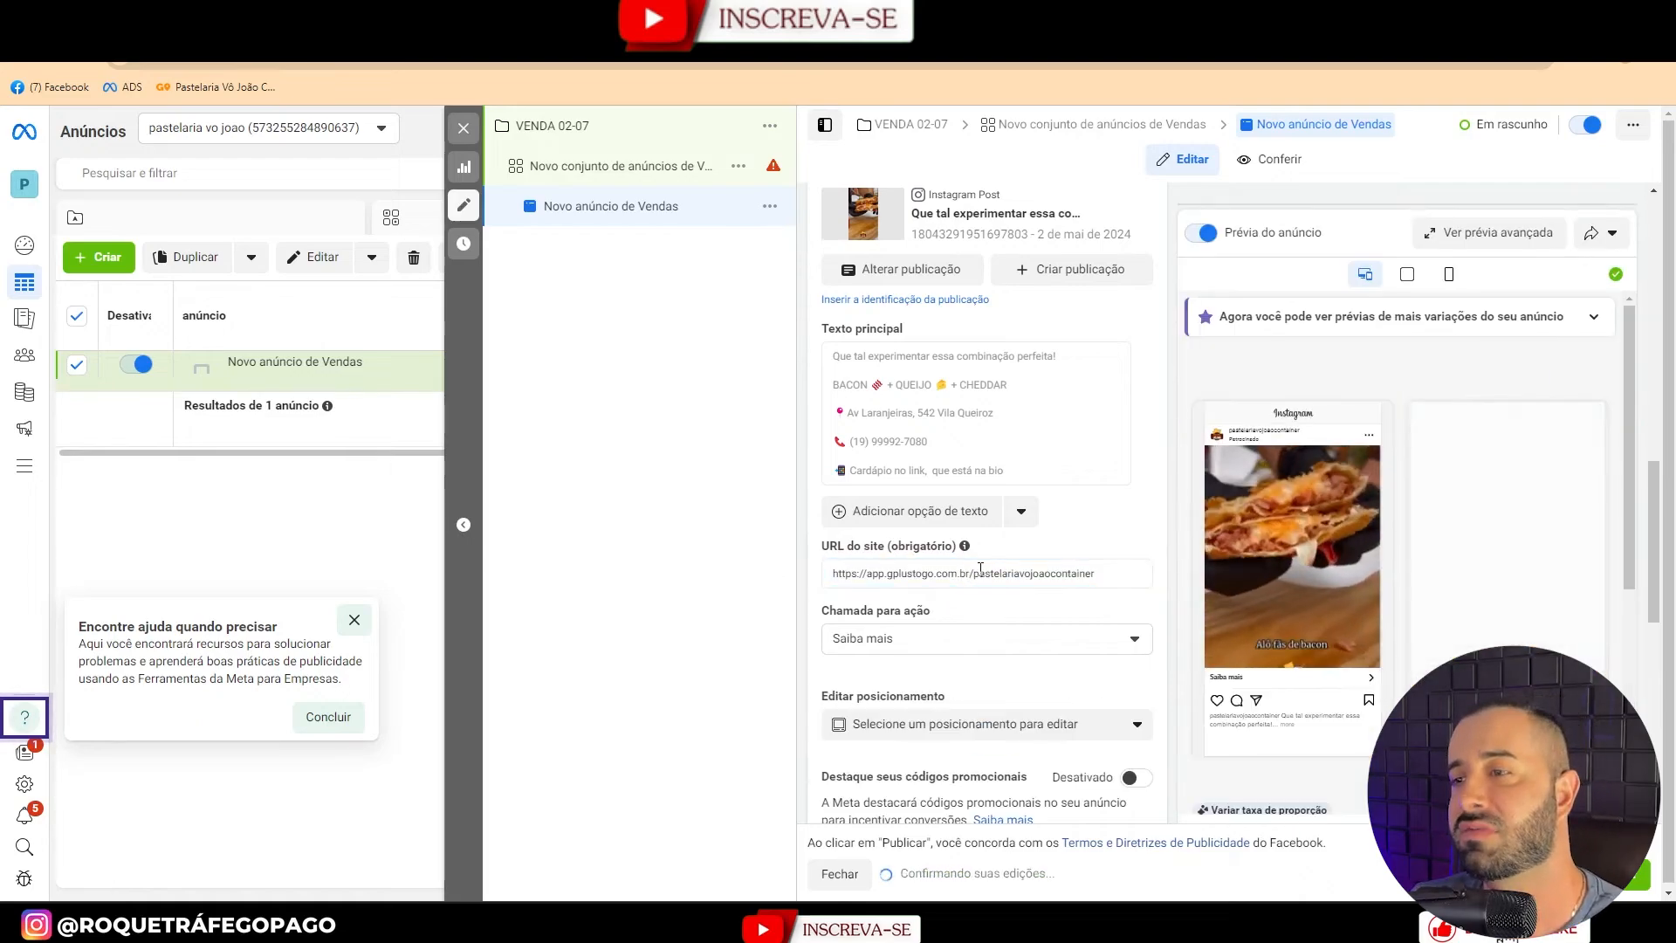
{"action": "scroll", "coordinate": [980, 570], "scroll_direction": "down", "scroll_amount": 3}
{"action": "scroll", "coordinate": [983, 576], "scroll_direction": "down", "scroll_amount": 5}
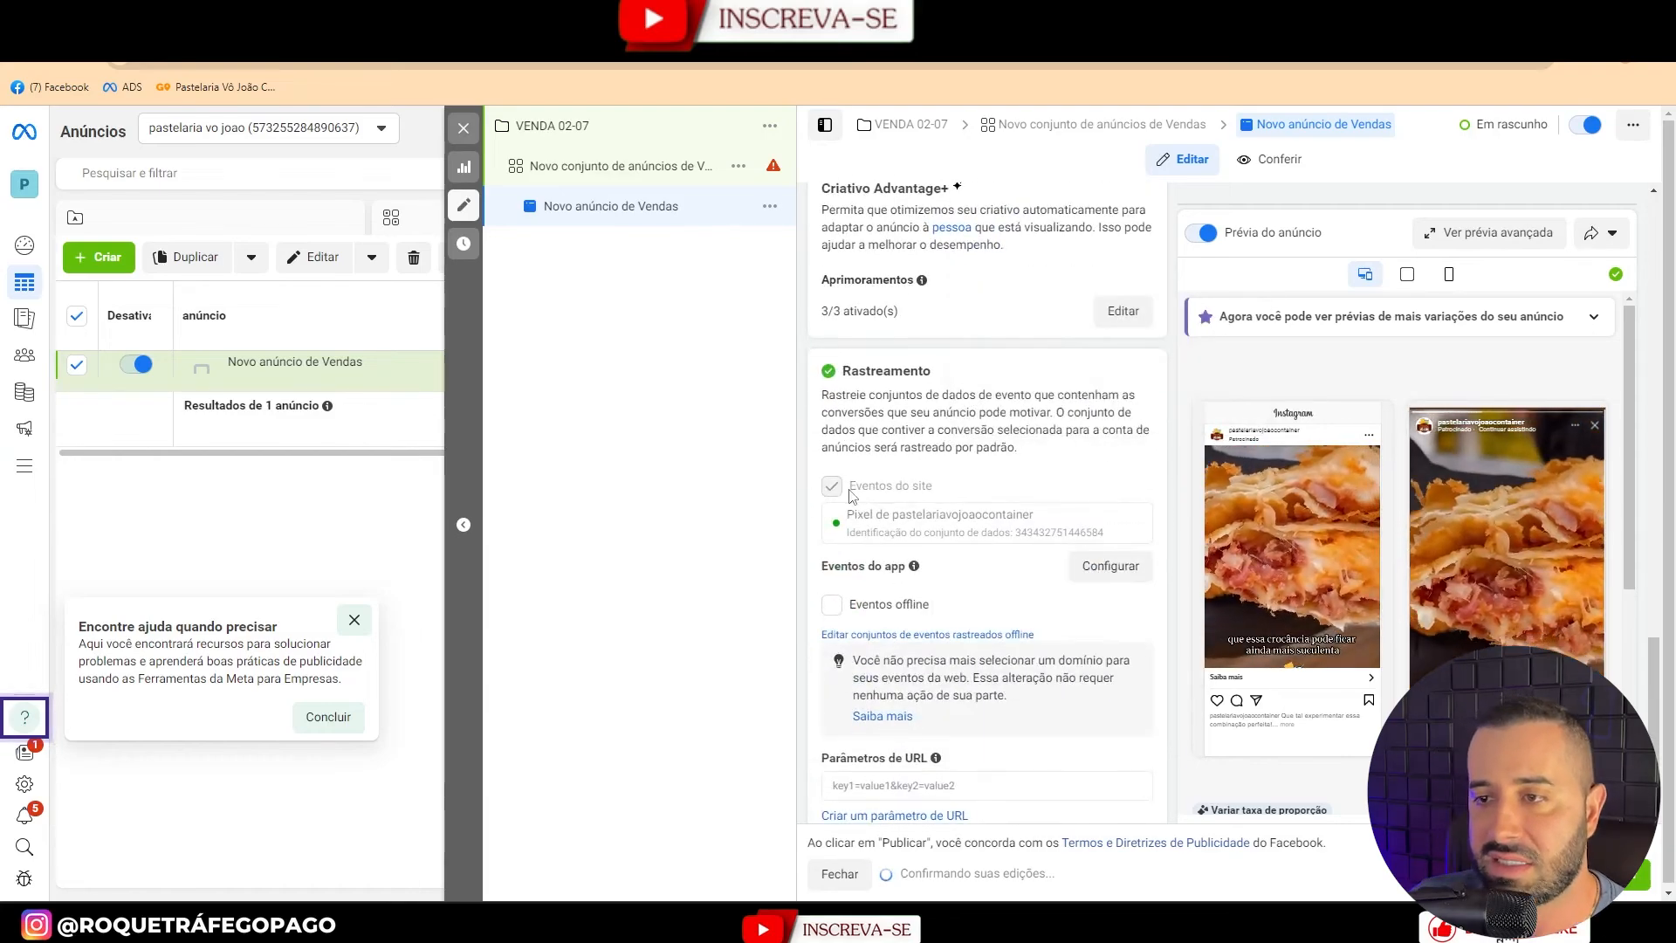
{"action": "left_click_drag", "start_coordinate": [1050, 522], "coordinate": [833, 530]}
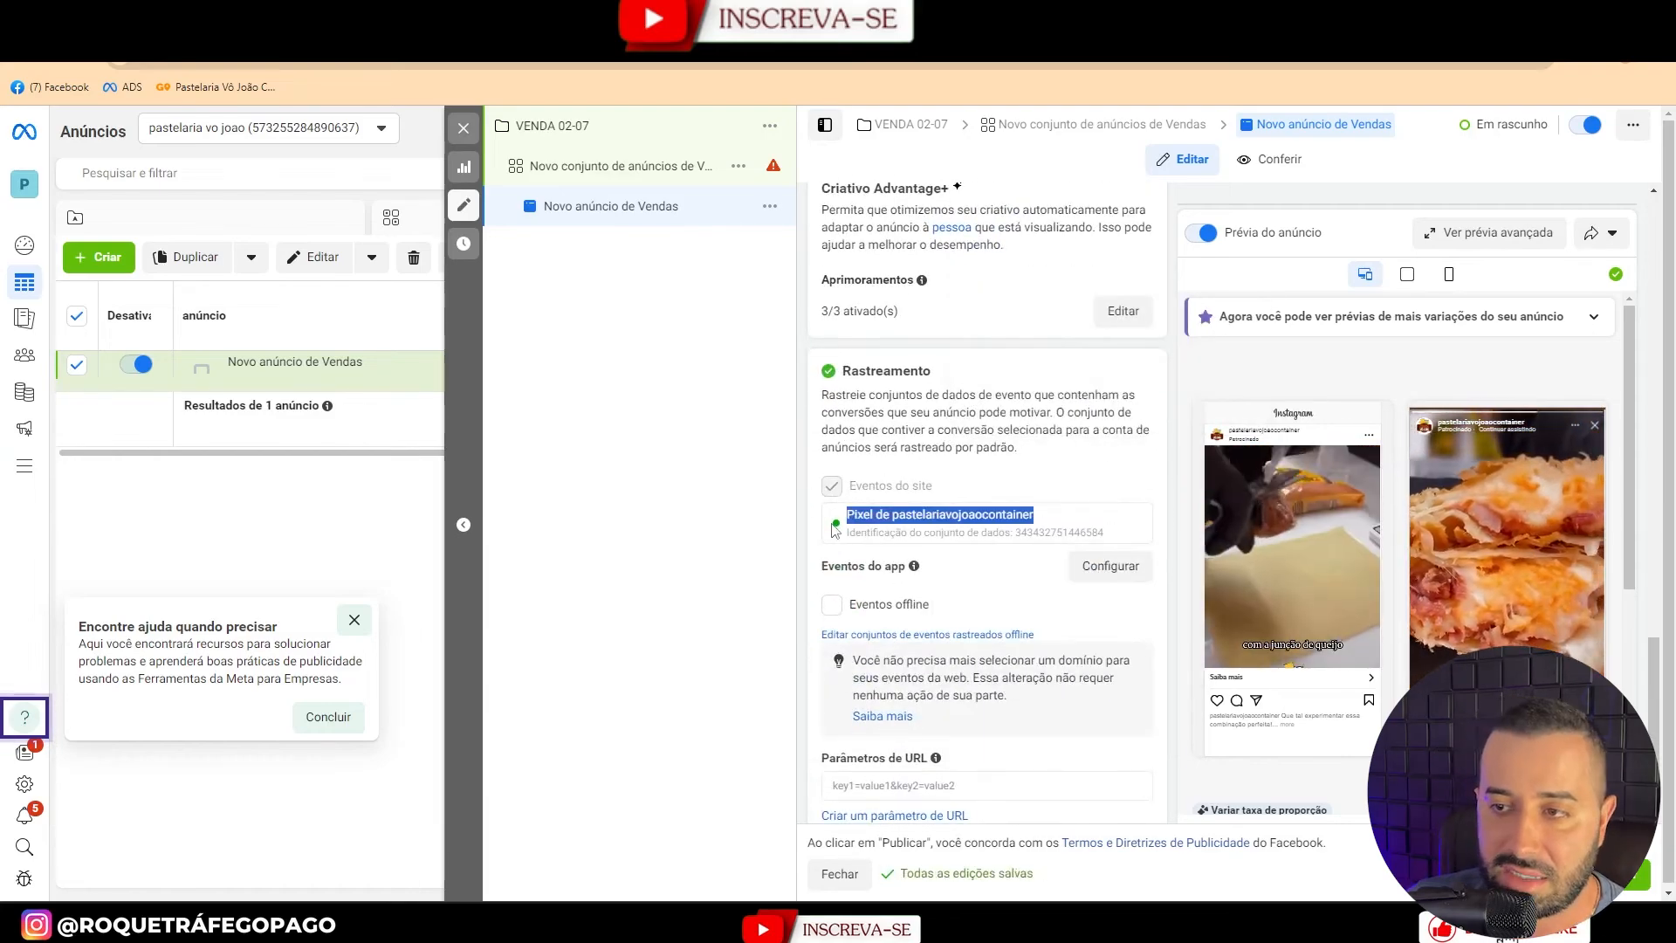
{"action": "left_click", "coordinate": [916, 446]}
{"action": "scroll", "coordinate": [993, 550], "scroll_direction": "up", "scroll_amount": 5}
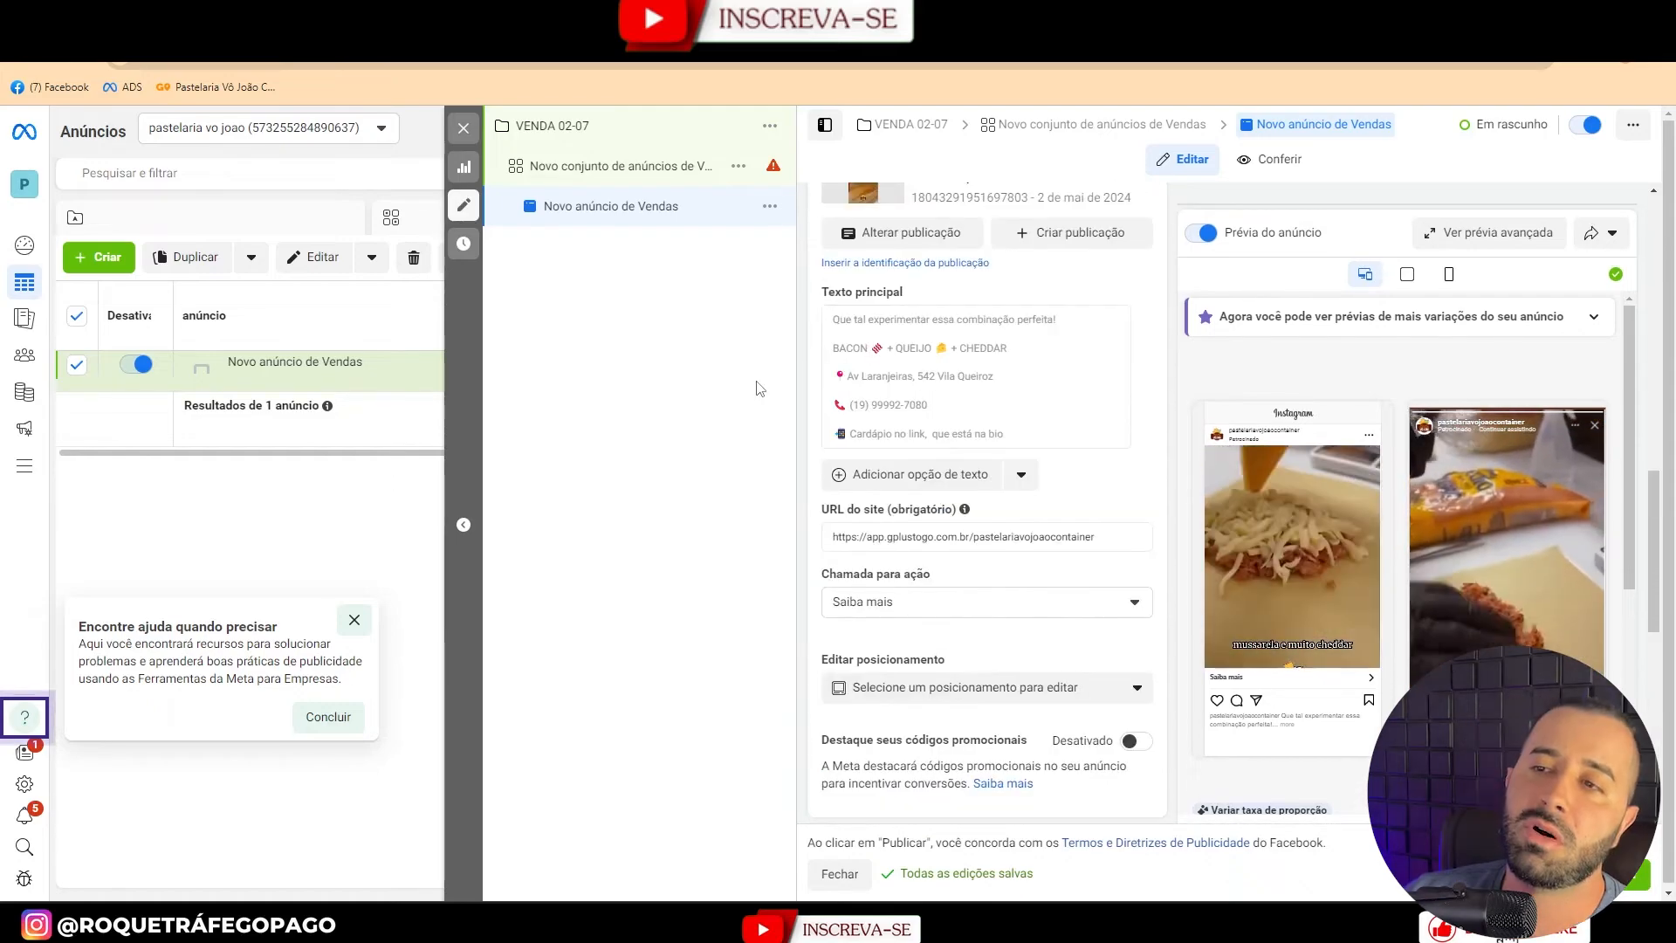
Quickly duplicate the ad within its ad set and replace the copy's post with the Instagram feed photo BIG PORTUGUESA of 10 April 2024.
{"action": "left_click", "coordinate": [770, 208]}
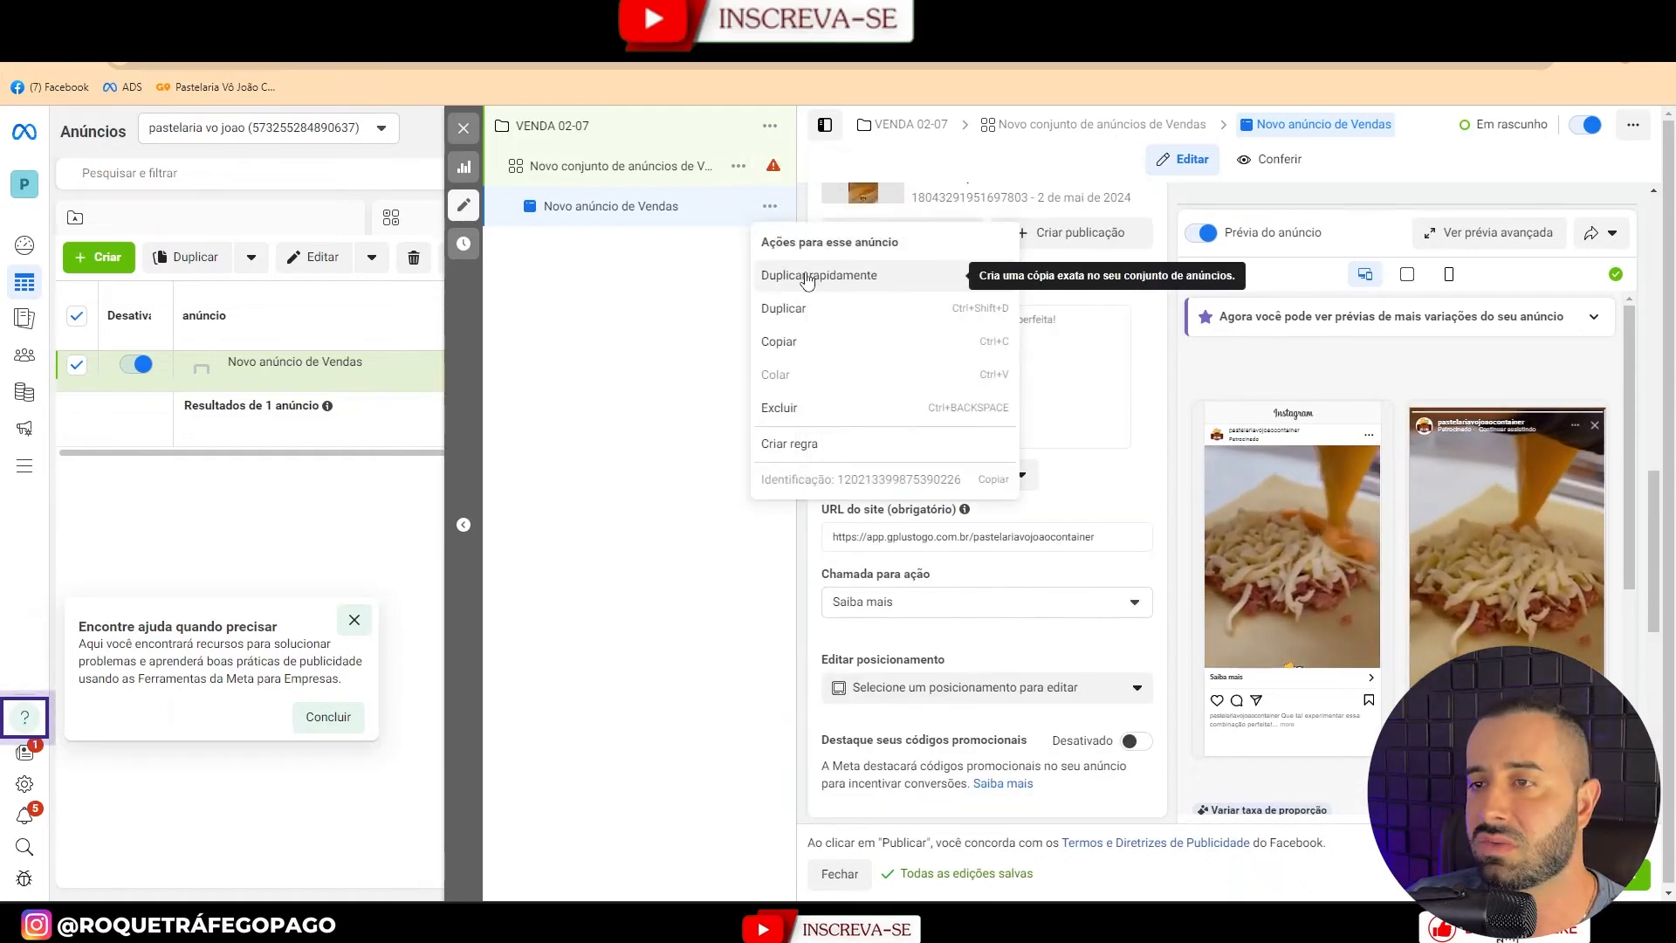
{"action": "left_click", "coordinate": [808, 278]}
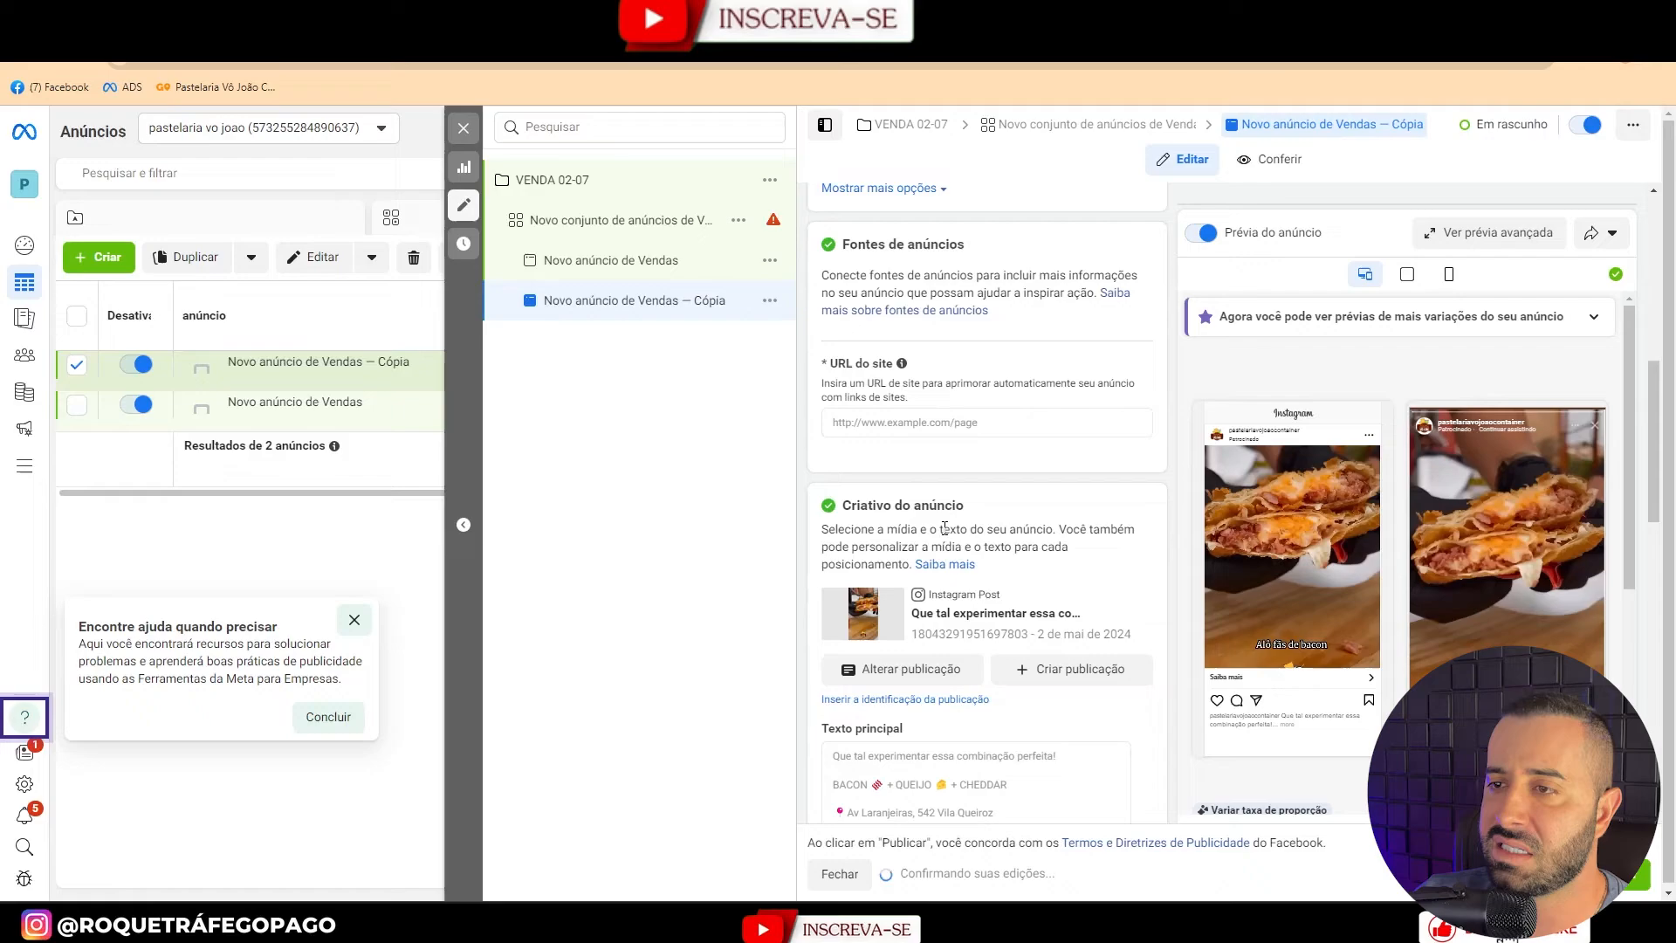
{"action": "left_click", "coordinate": [913, 502]}
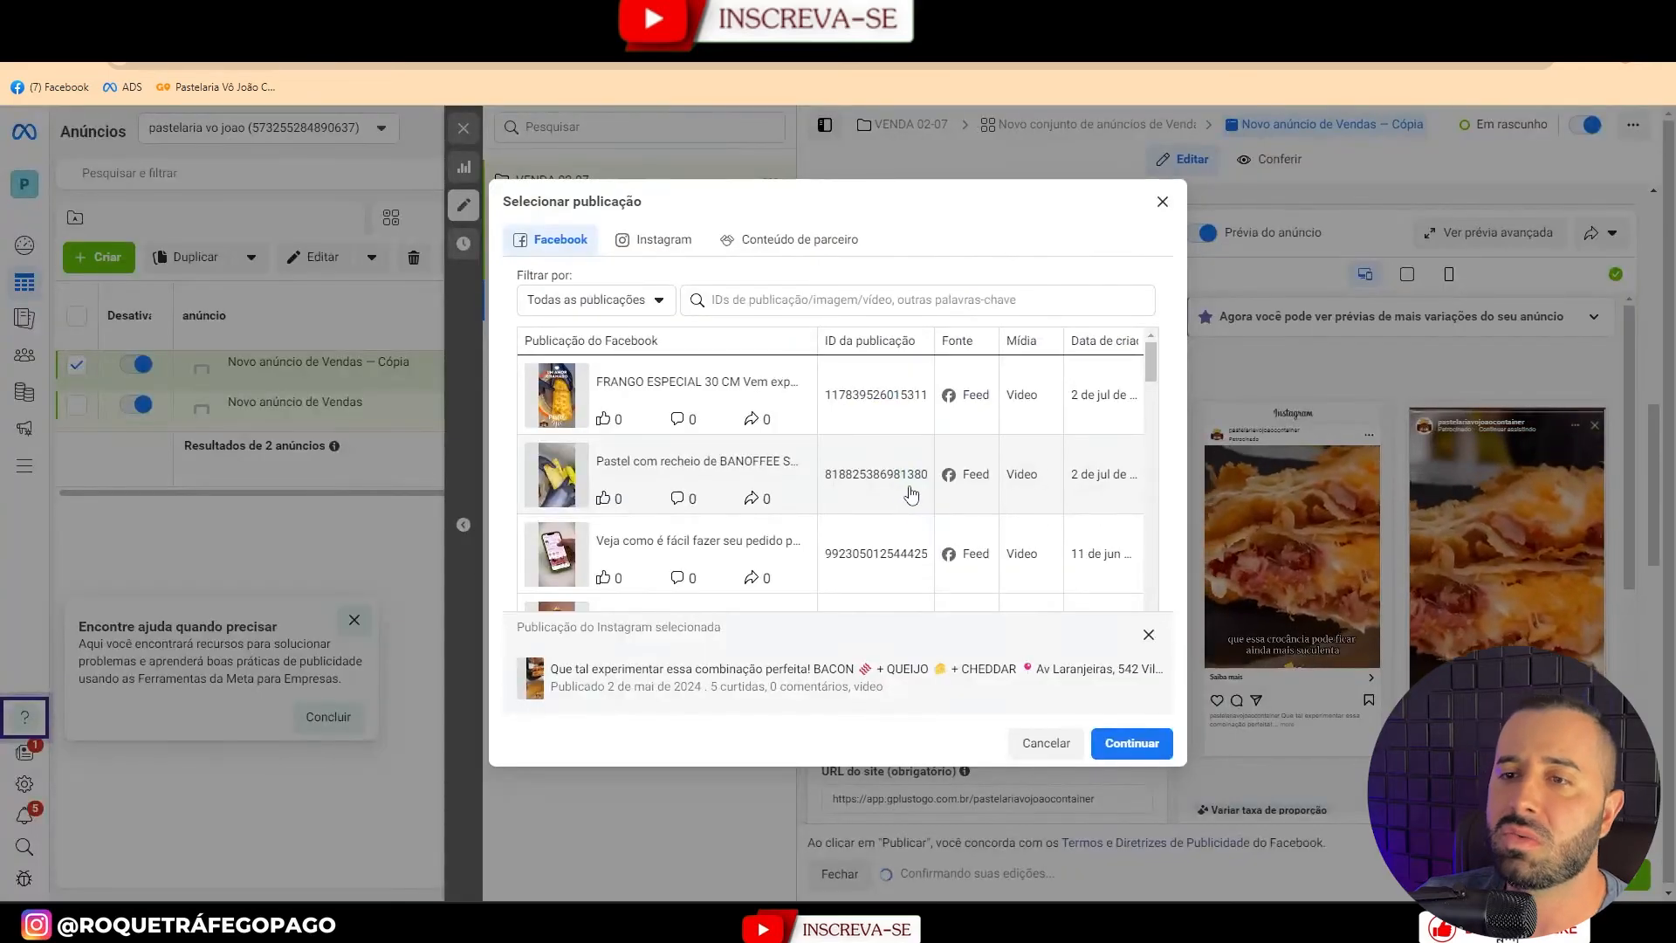
{"action": "scroll", "coordinate": [786, 454], "scroll_direction": "down", "scroll_amount": 2}
{"action": "left_click", "coordinate": [657, 239]}
{"action": "scroll", "coordinate": [794, 504], "scroll_direction": "down", "scroll_amount": 3}
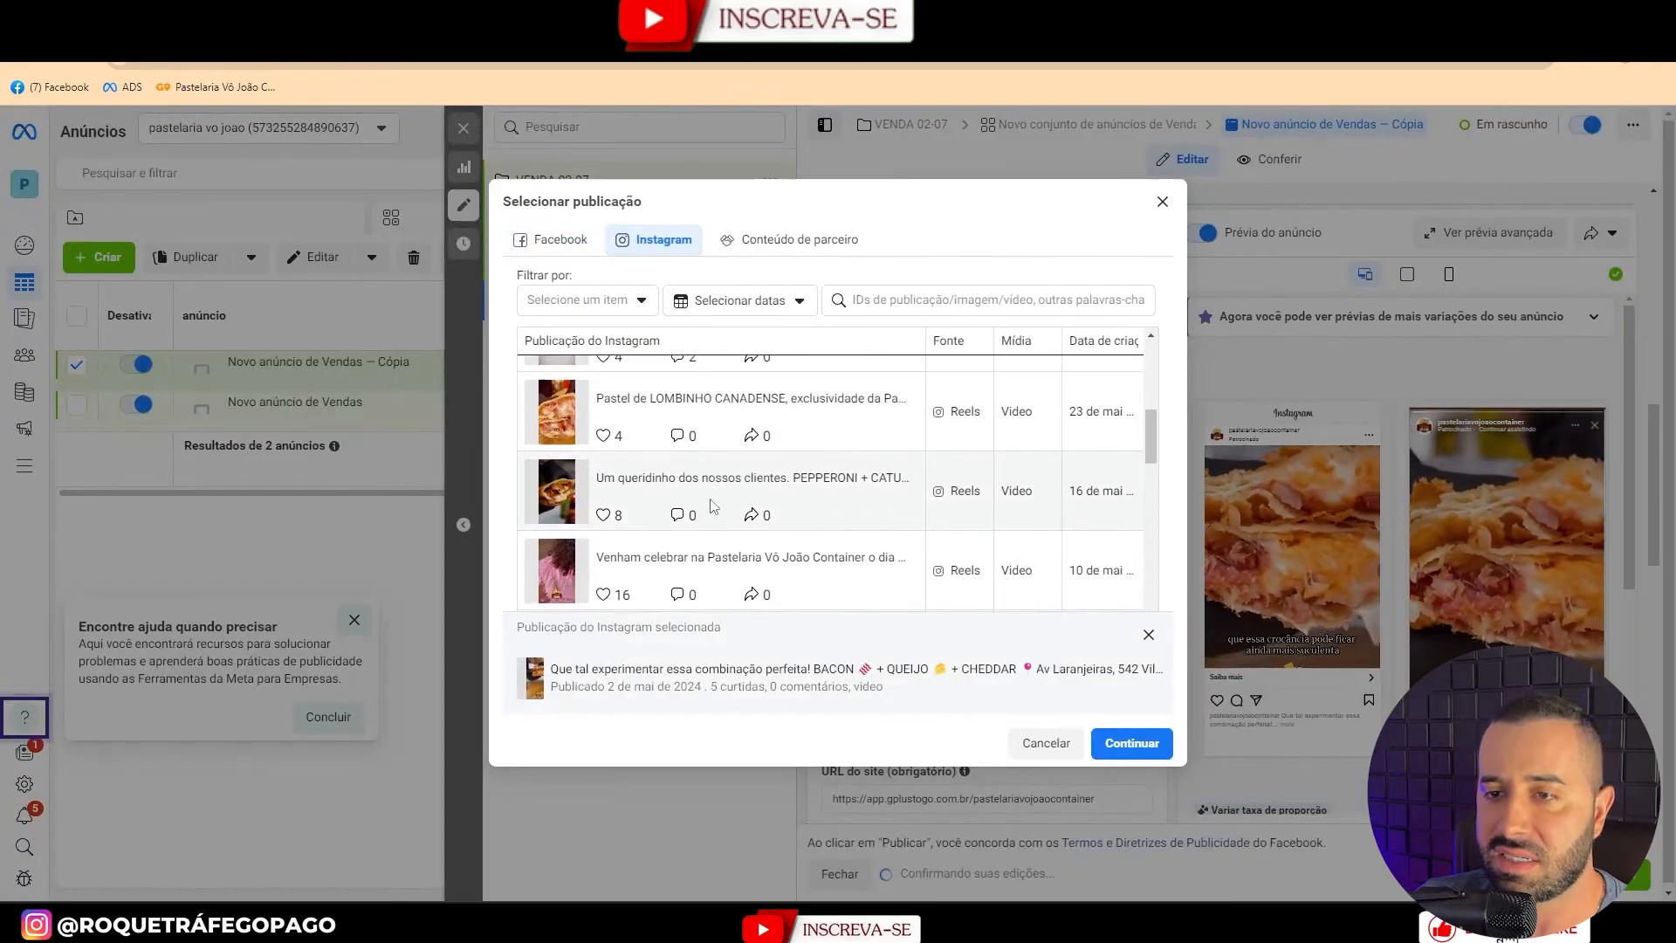
{"action": "scroll", "coordinate": [793, 504], "scroll_direction": "down", "scroll_amount": 5}
{"action": "left_click", "coordinate": [696, 479]}
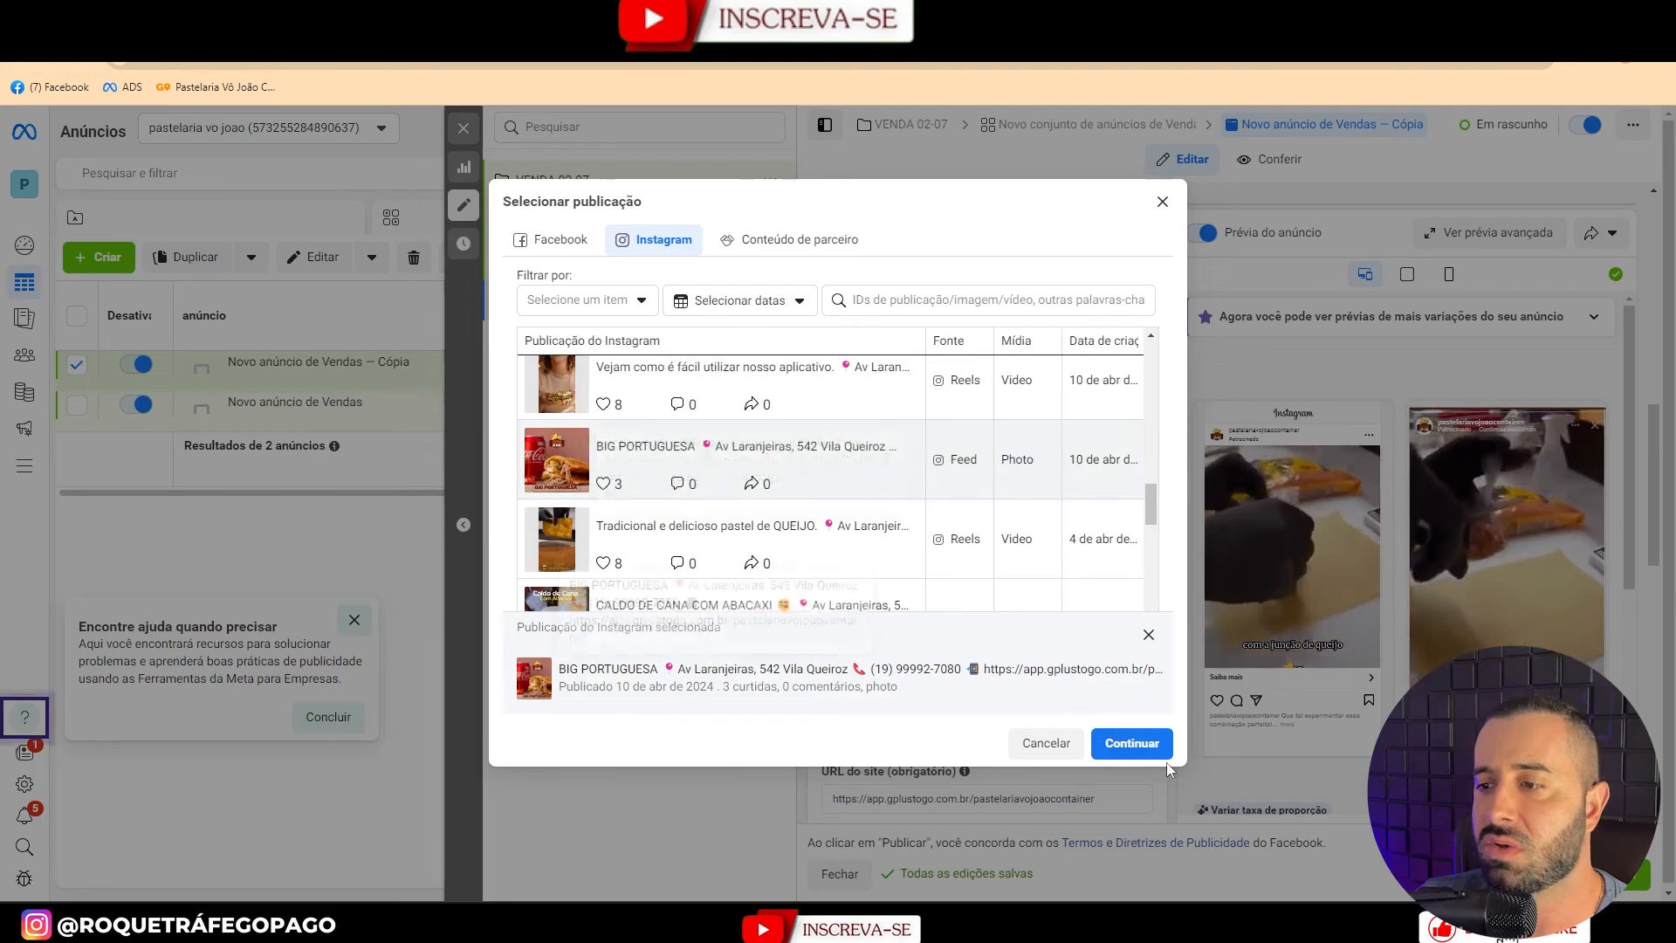
{"action": "left_click", "coordinate": [1132, 743]}
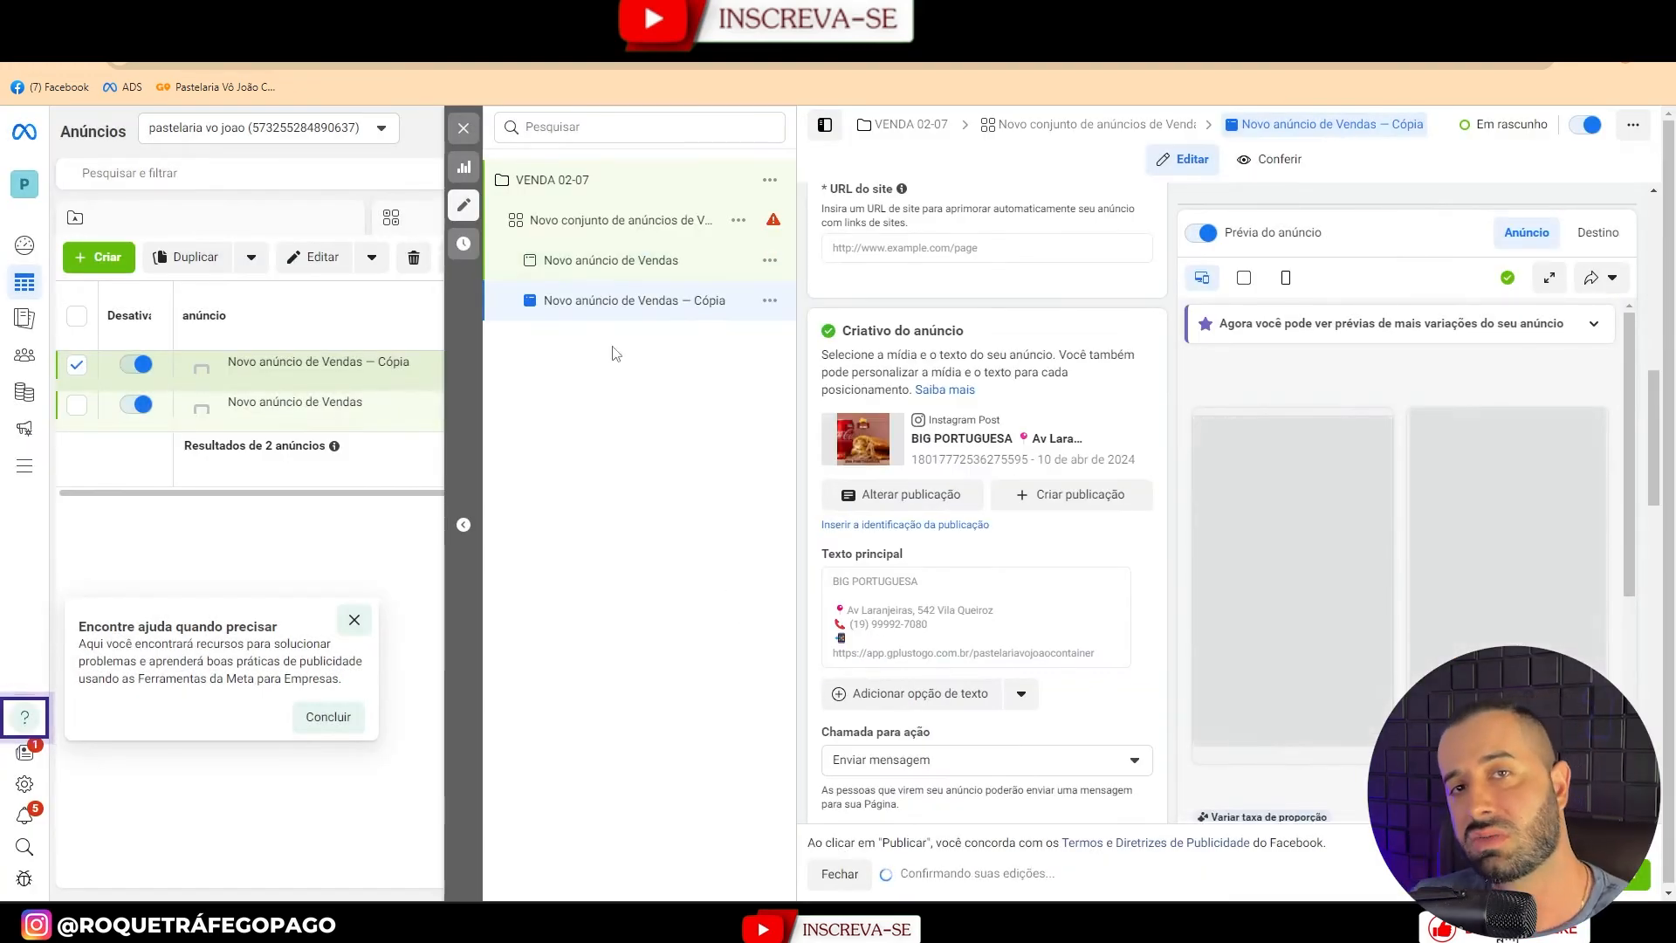